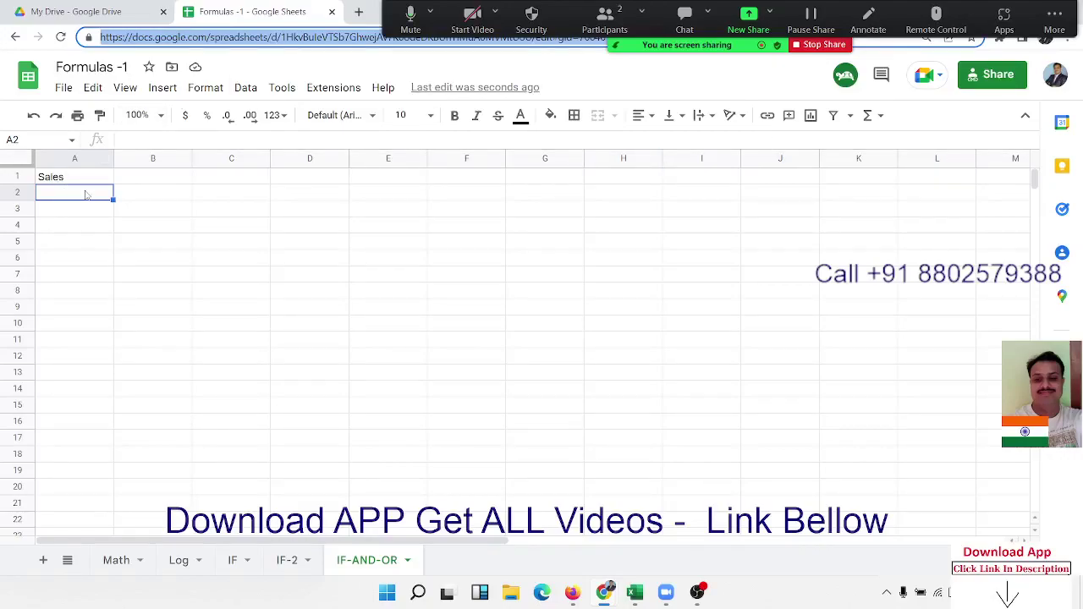
Enter the sales figures 85, 36, 65, 25, 63, 36, 45, 96, 36, 65 in A2:A11
{"action": "left_click", "coordinate": [169, 230]}
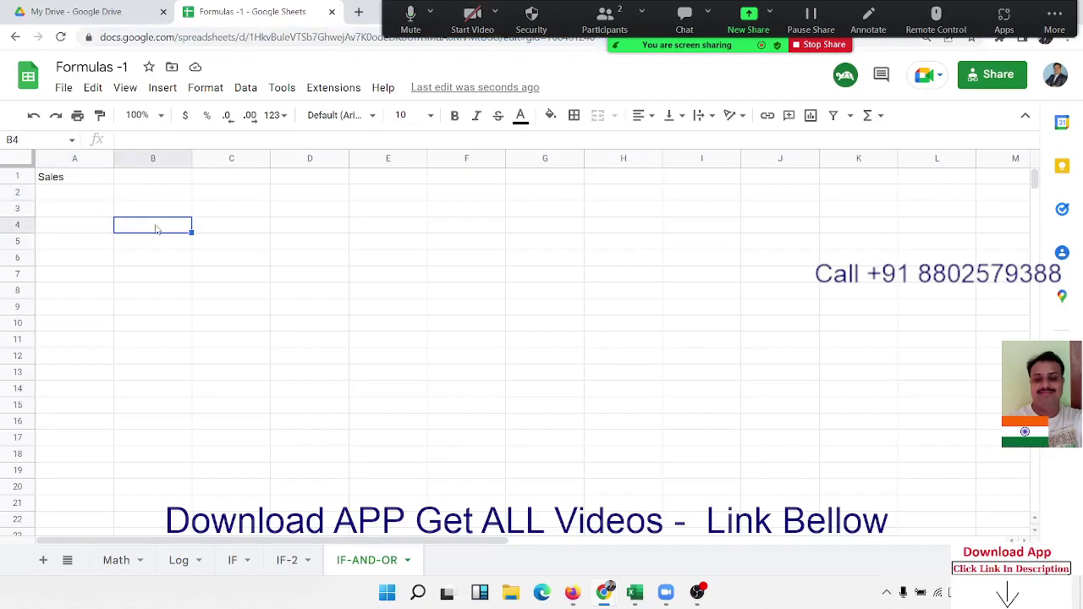
{"action": "left_click", "coordinate": [76, 193]}
{"action": "type", "text": "852"}
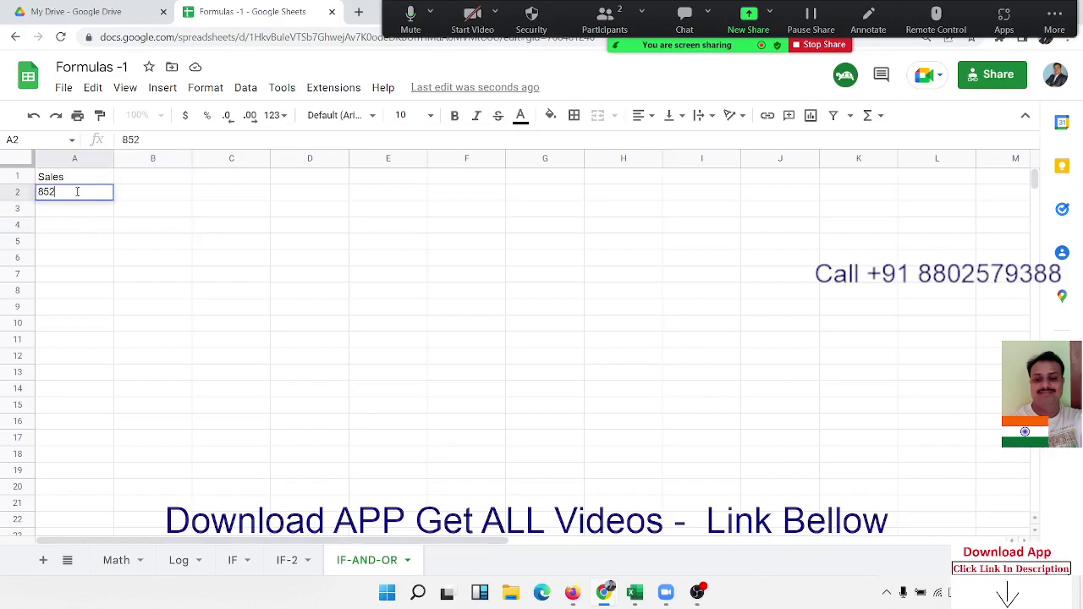
{"action": "key", "text": "Return"}
{"action": "left_click", "coordinate": [76, 195]}
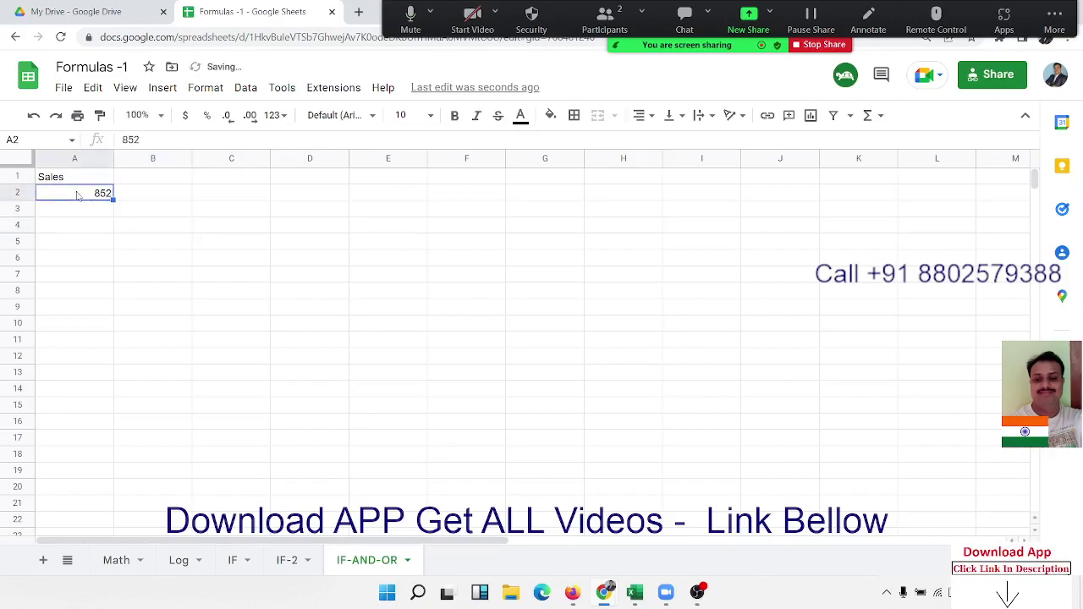
{"action": "double_click", "coordinate": [76, 195]}
{"action": "key", "text": "BackSpace"}
{"action": "key", "text": "Return"}
{"action": "type", "text": "36"}
{"action": "key", "text": "Return"}
{"action": "type", "text": "65"}
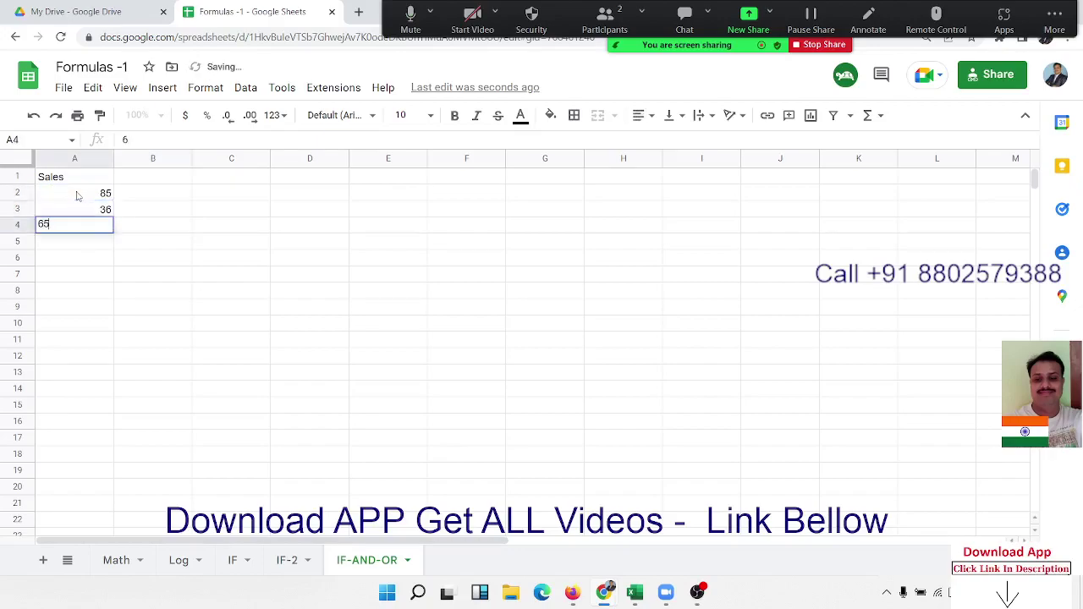
{"action": "key", "text": "Return"}
{"action": "type", "text": "25"}
{"action": "key", "text": "Return"}
{"action": "type", "text": "63"}
{"action": "key", "text": "Return"}
{"action": "type", "text": "36"}
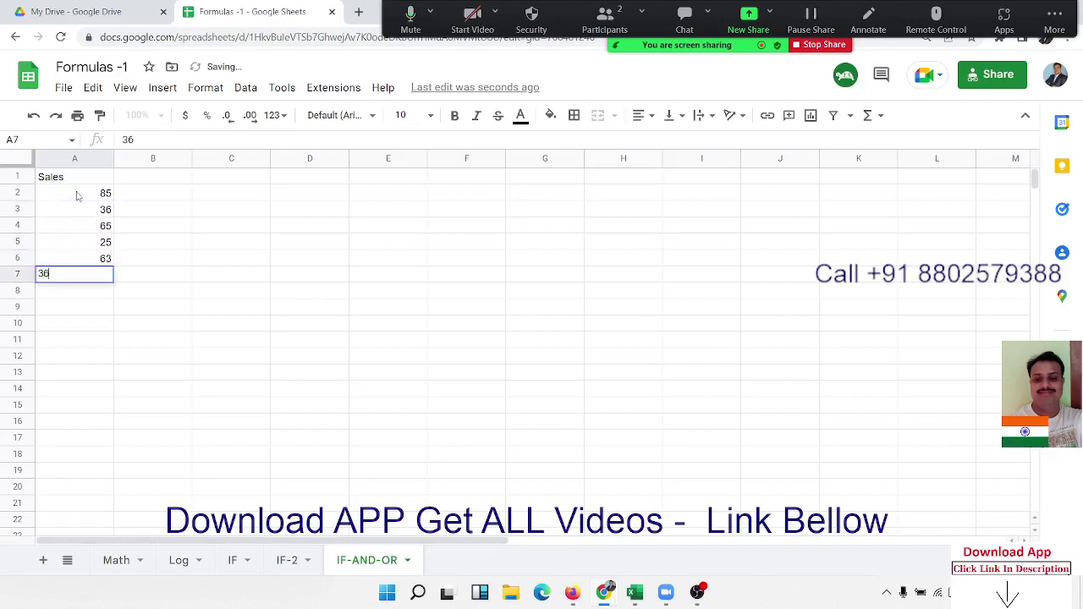
{"action": "key", "text": "Return"}
{"action": "type", "text": "45"}
{"action": "key", "text": "Return"}
{"action": "type", "text": "96"}
{"action": "key", "text": "Return"}
{"action": "type", "text": "36"}
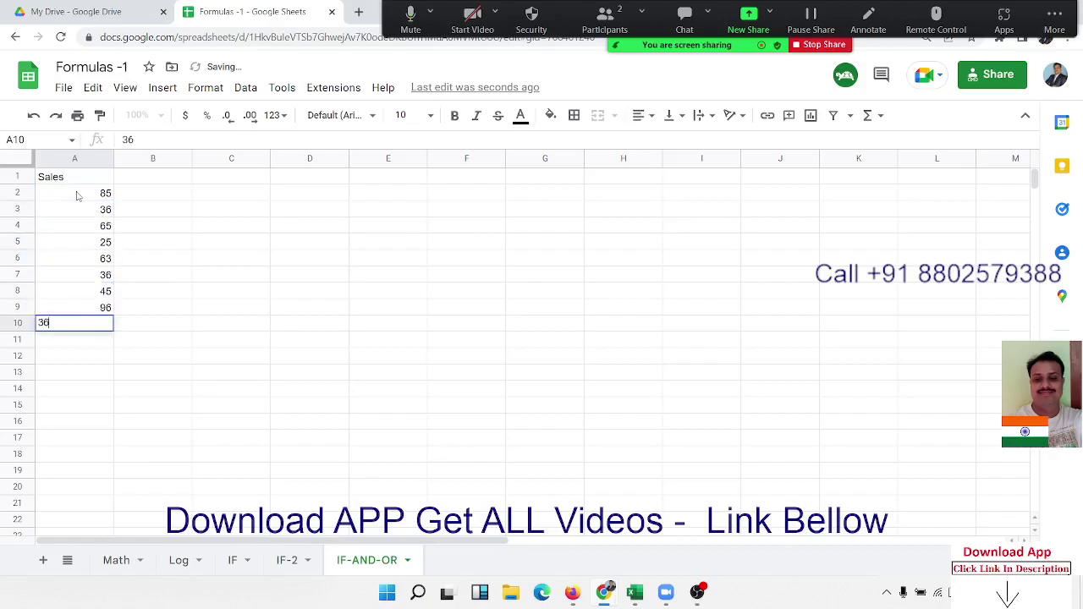
{"action": "key", "text": "Return"}
{"action": "type", "text": "65"}
{"action": "key", "text": "Return"}
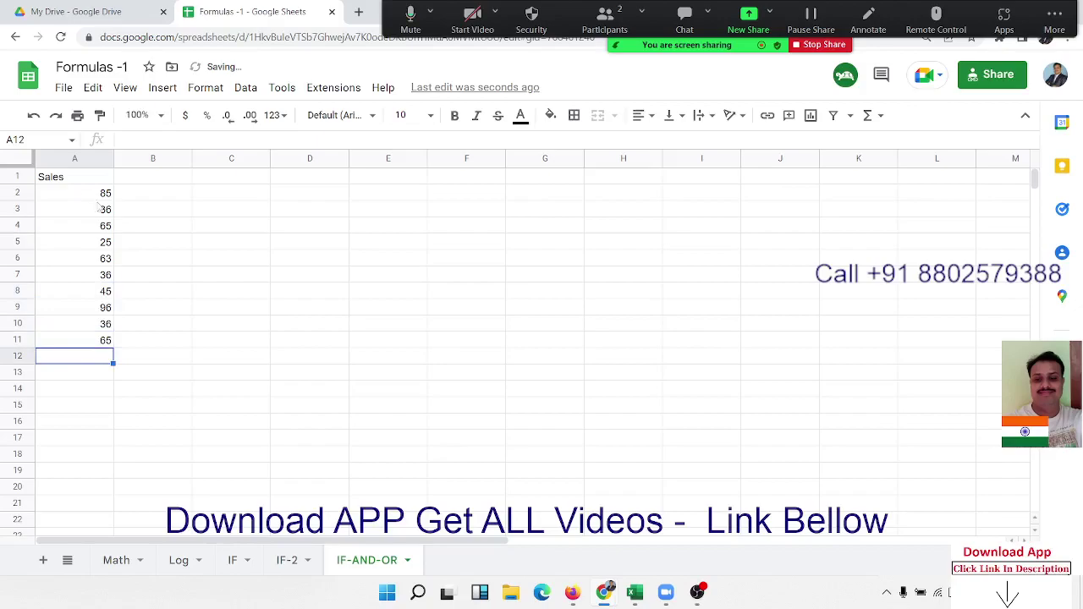
Add the inc header in B1, the >50 criterion in D2 and 800 in E2
{"action": "left_click", "coordinate": [231, 185]}
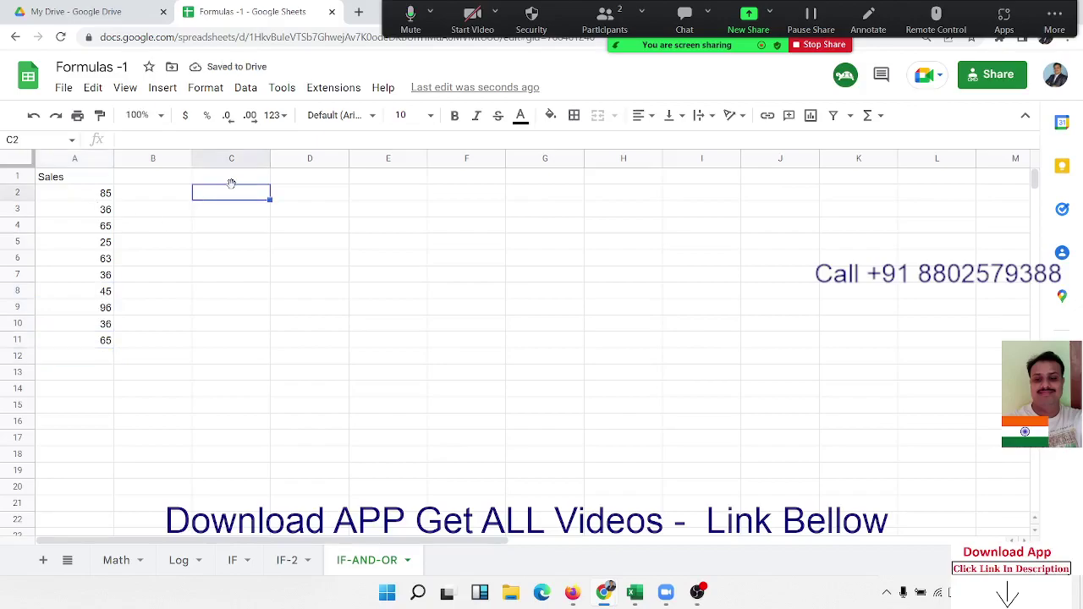
{"action": "key", "text": "Up"}
{"action": "key", "text": "Left"}
{"action": "type", "text": "in"}
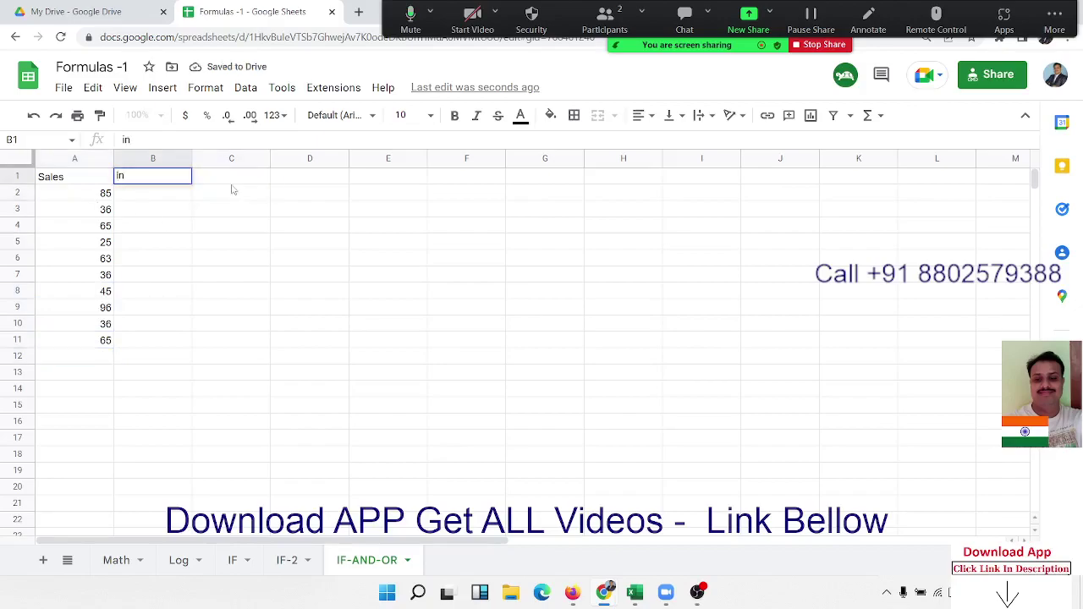
{"action": "type", "text": "c"}
{"action": "key", "text": "Tab"}
{"action": "key", "text": "Right"}
{"action": "key", "text": "Down"}
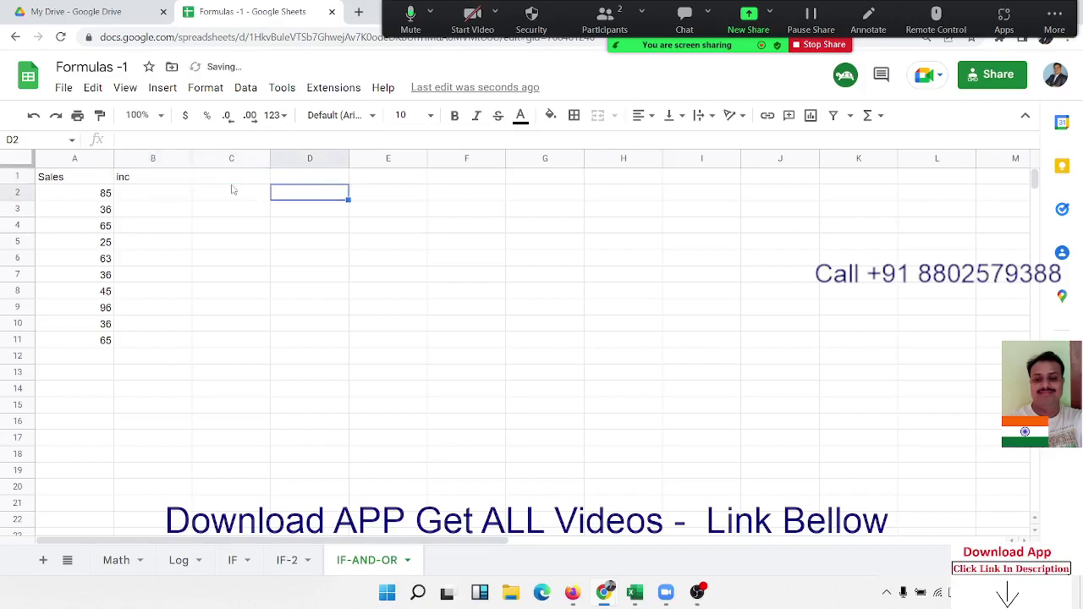
{"action": "type", "text": ">50"}
{"action": "key", "text": "Tab"}
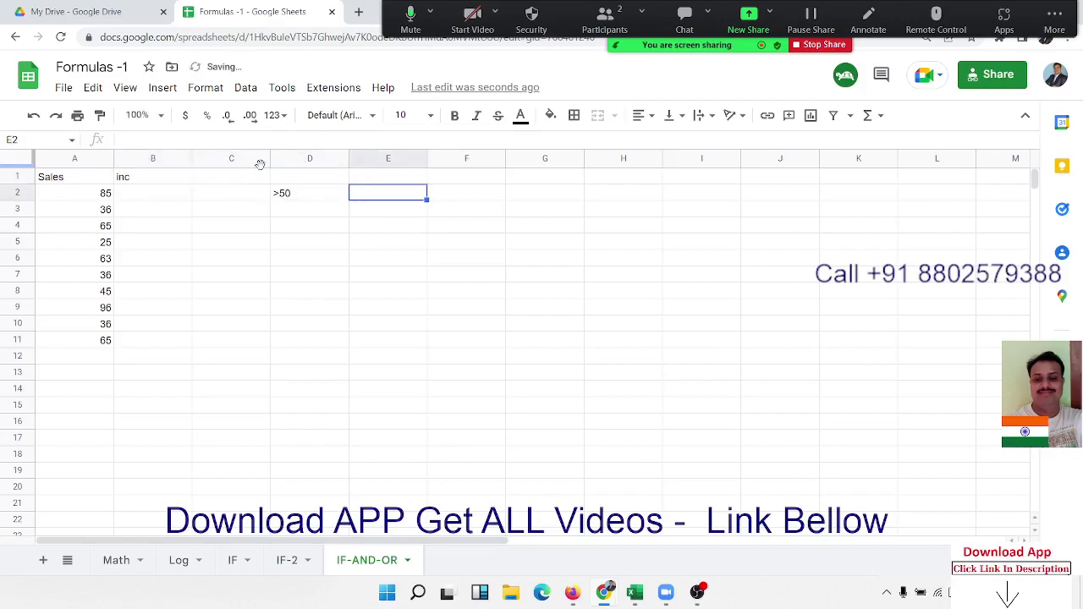
{"action": "type", "text": "800"}
{"action": "key", "text": "Return"}
Start typing =IF(A2>50,800,0) into B2
{"action": "key", "text": "Left"}
{"action": "key", "text": "Left"}
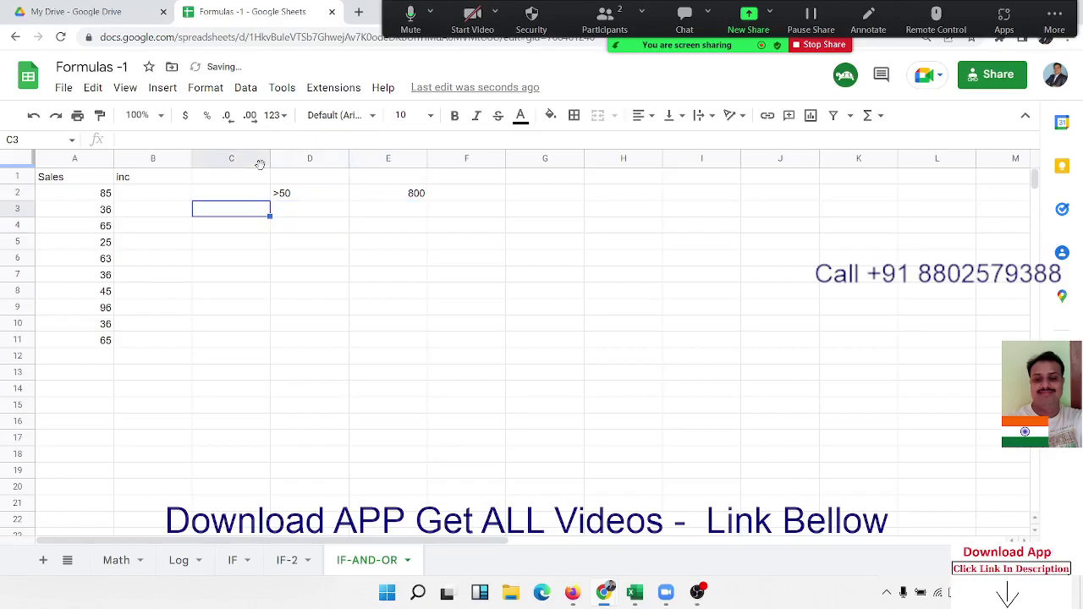
{"action": "key", "text": "Left"}
{"action": "key", "text": "Up"}
{"action": "type", "text": "=I"}
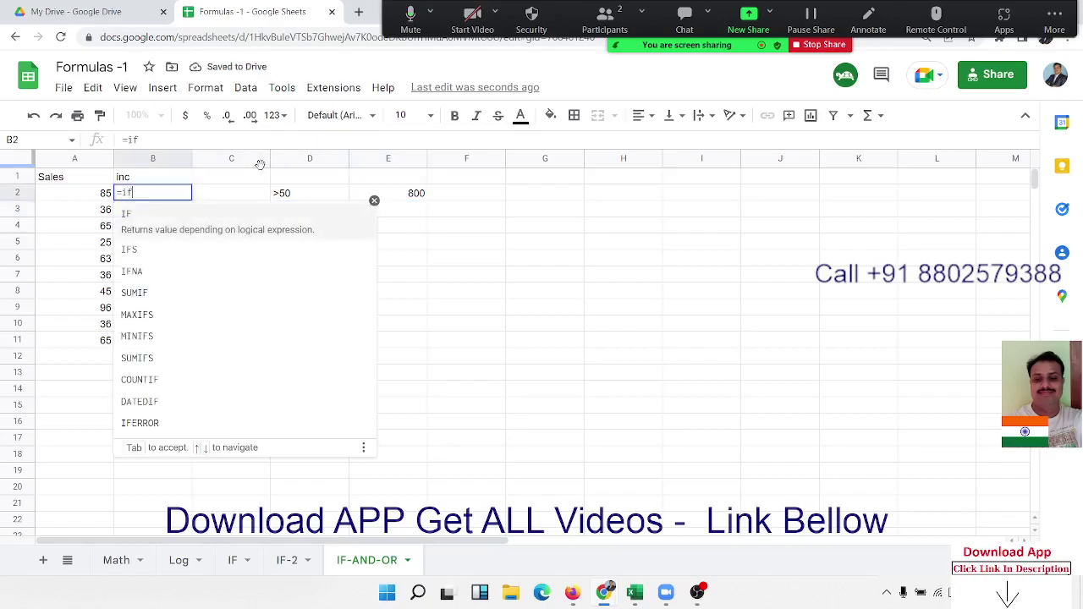
{"action": "type", "text": "F(A2"}
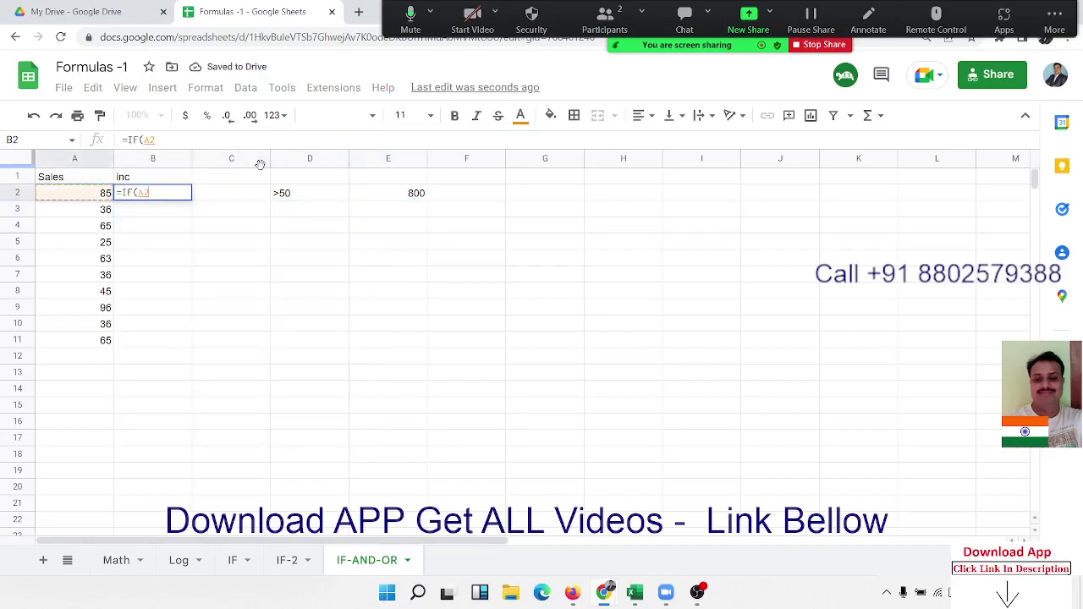
{"action": "type", "text": ">"}
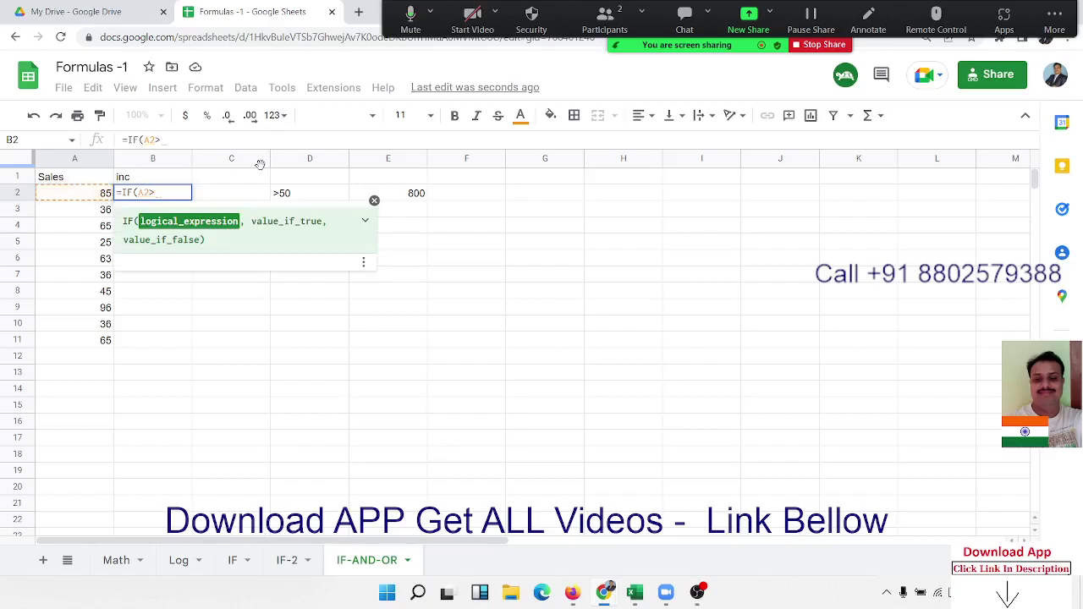
{"action": "type", "text": "50,8"}
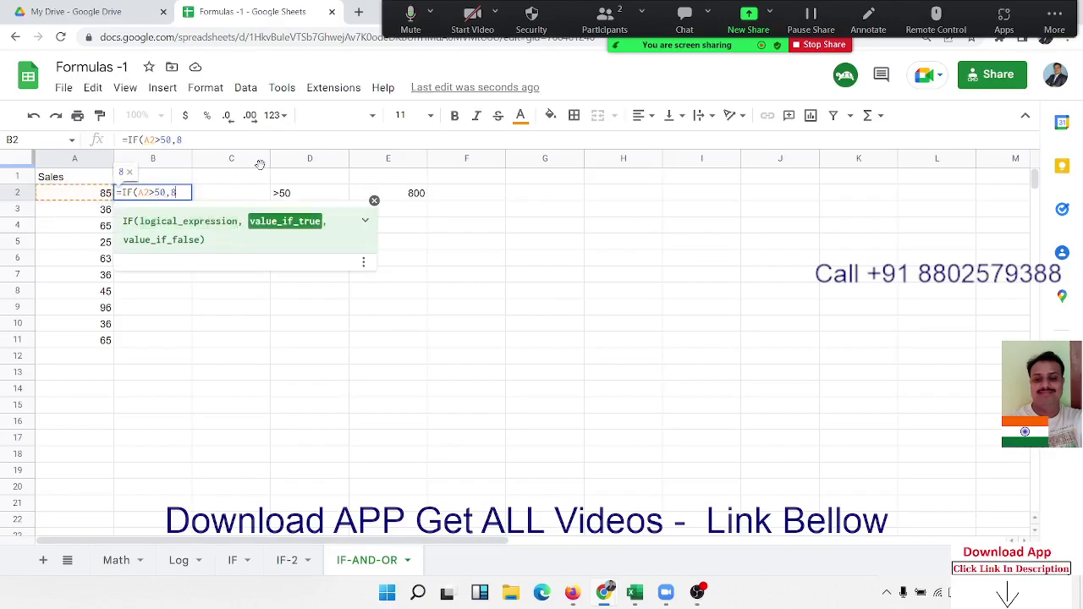
{"action": "type", "text": "00,0"}
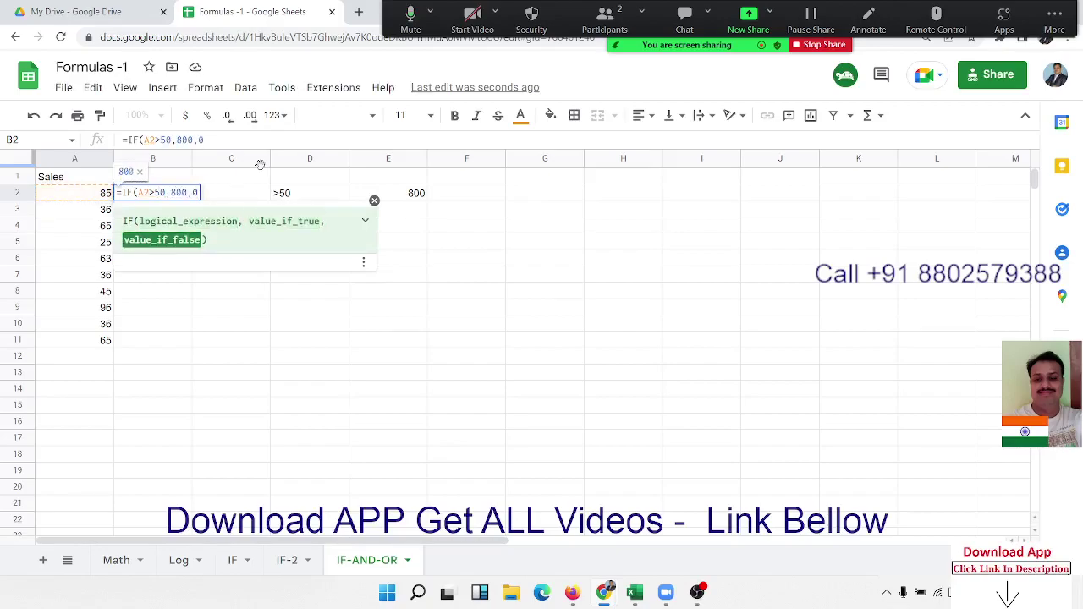
Commit =IF(A2>50,800,0) in B2, autofill it to B11, and review the formula unchanged
{"action": "key", "text": "Return"}
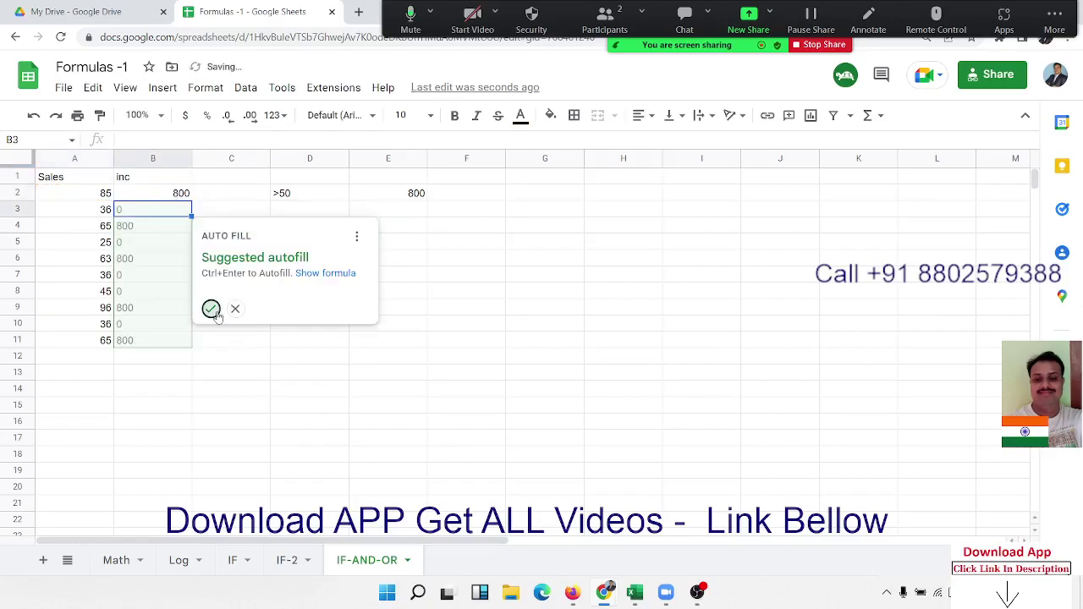
{"action": "left_click", "coordinate": [212, 309]}
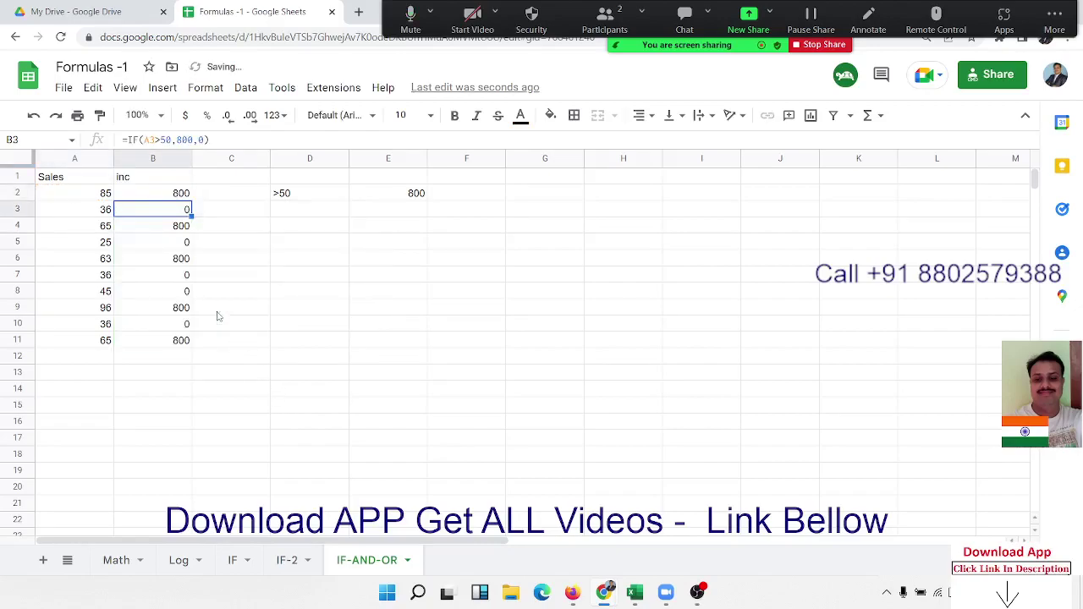
{"action": "key", "text": "Right"}
{"action": "key", "text": "Right"}
{"action": "key", "text": "Up"}
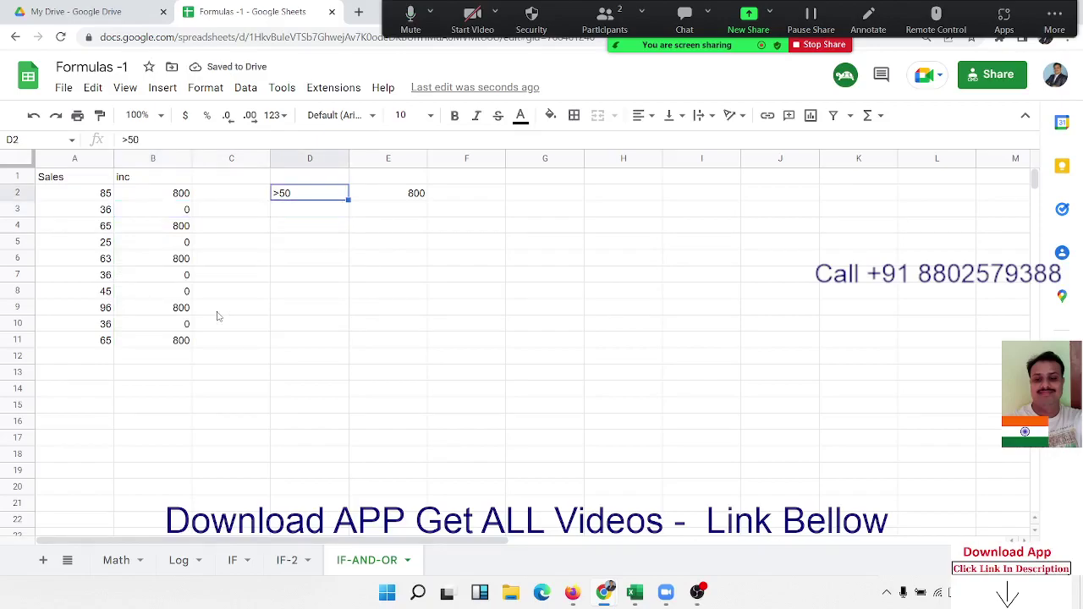
{"action": "type", "text": "5-"}
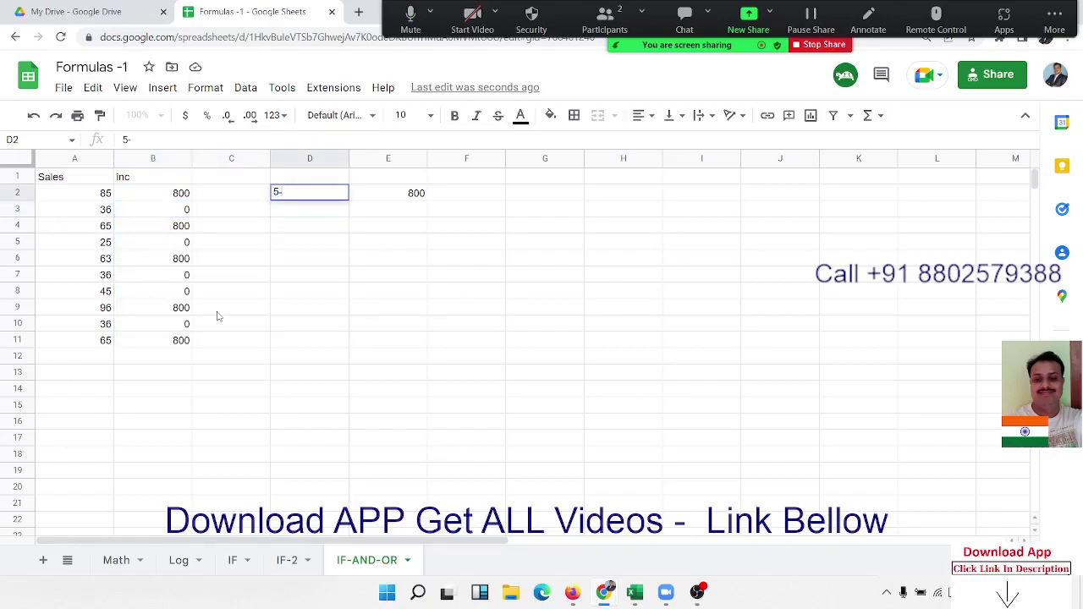
{"action": "key", "text": "Escape"}
{"action": "key", "text": "Down"}
{"action": "key", "text": "Down"}
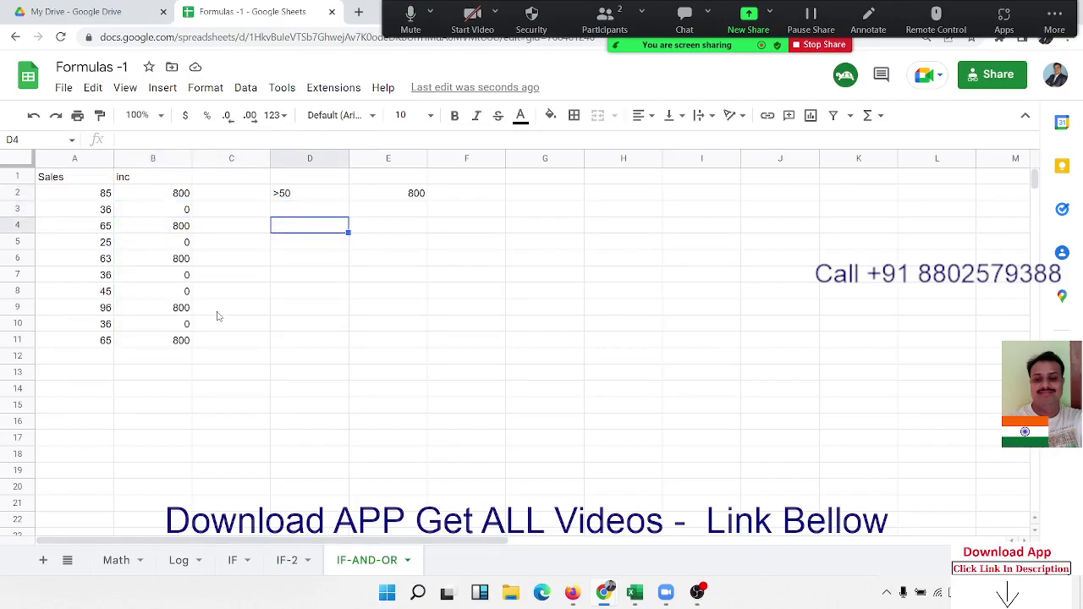
{"action": "key", "text": "Up"}
{"action": "key", "text": "Up"}
{"action": "key", "text": "Left"}
{"action": "key", "text": "Left"}
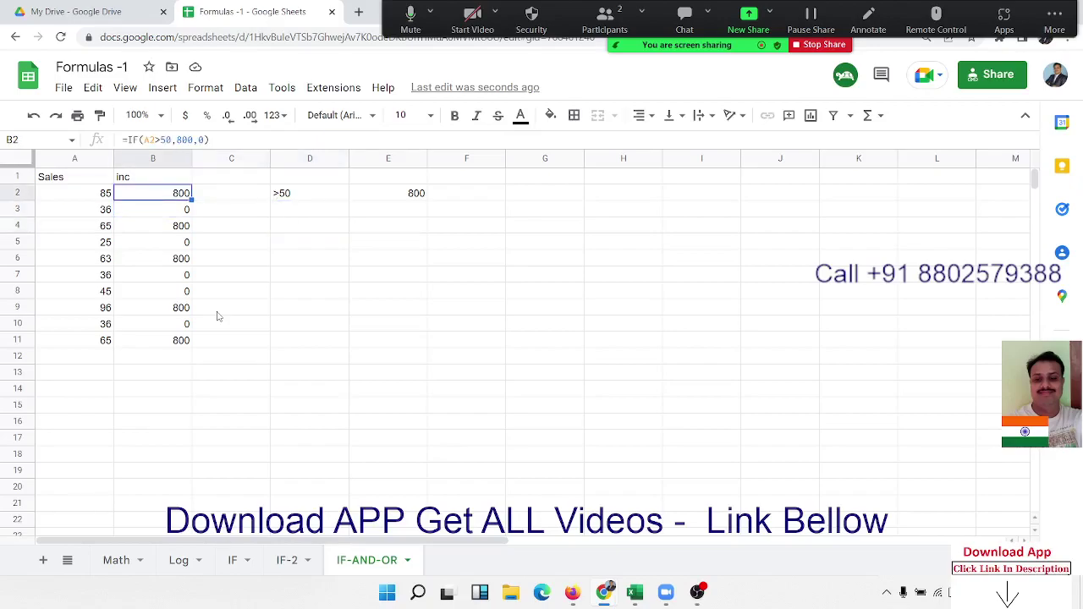
{"action": "key", "text": "F2"}
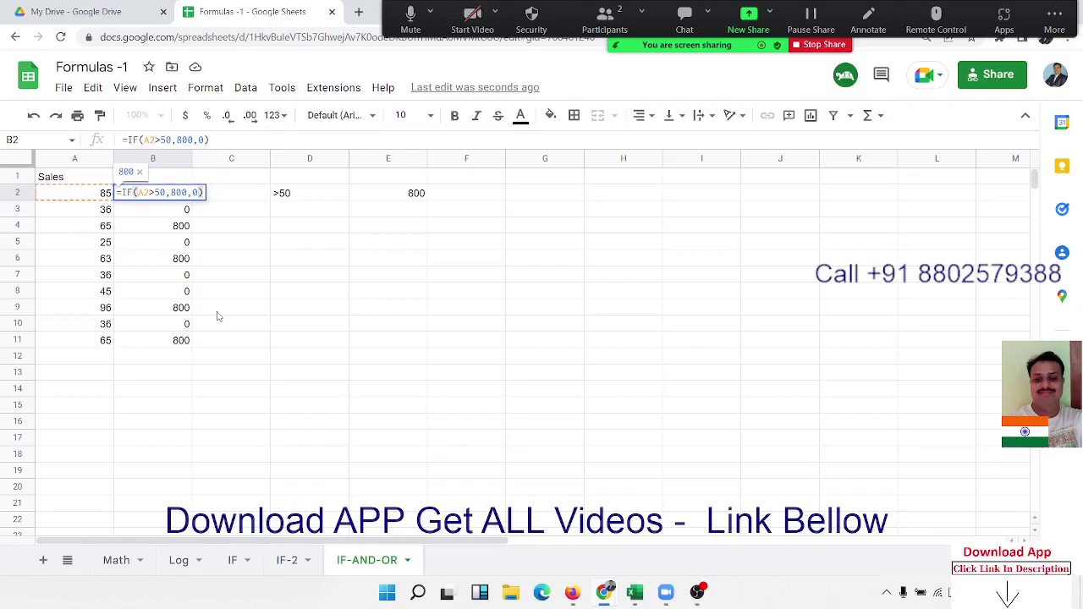
{"action": "key", "text": "Escape"}
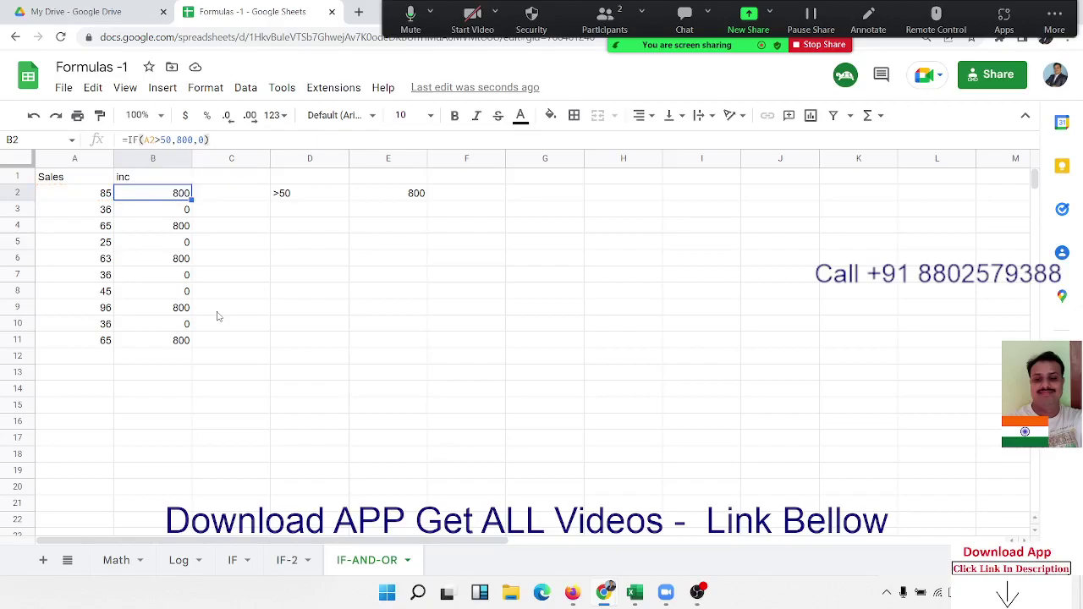
{"action": "key", "text": "Right"}
{"action": "key", "text": "Right"}
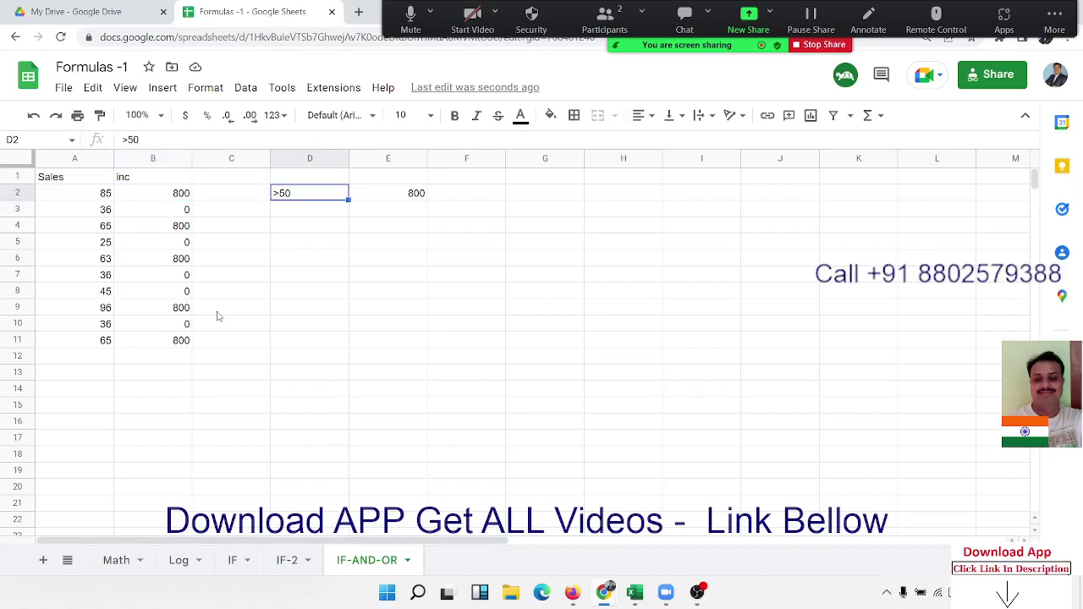
Change the D2 criterion to 50-80
{"action": "type", "text": "50"}
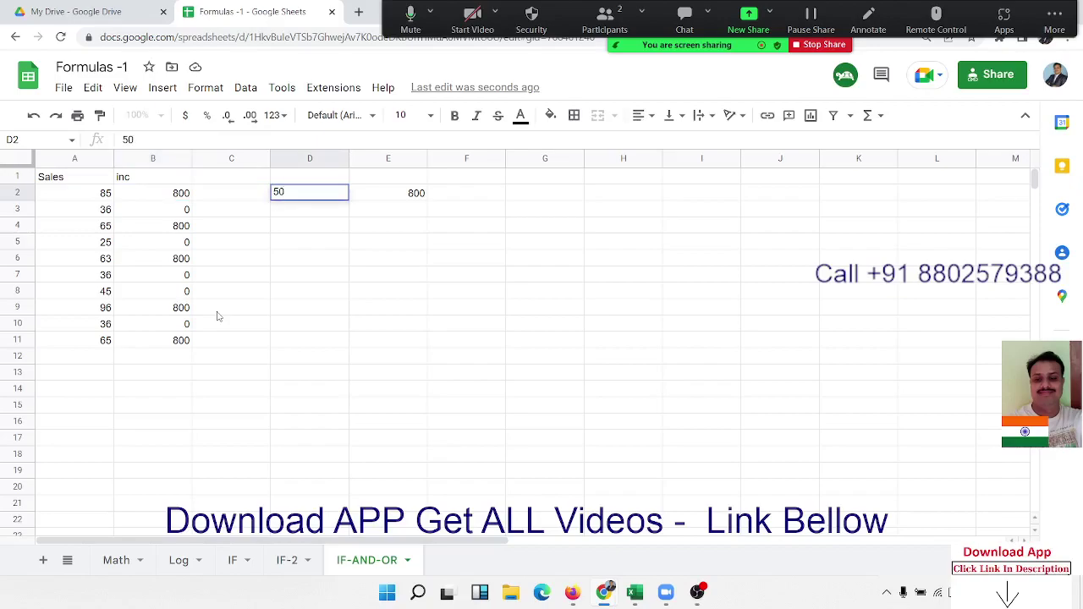
{"action": "type", "text": "-80"}
{"action": "key", "text": "Return"}
{"action": "key", "text": "Up"}
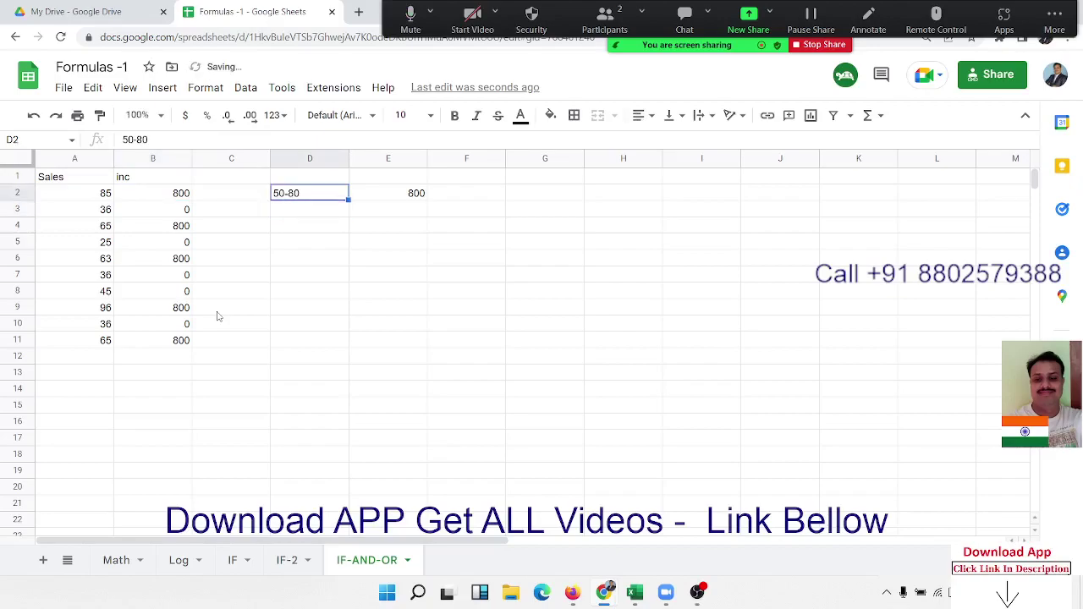
{"action": "key", "text": "Right"}
{"action": "key", "text": "Left"}
{"action": "key", "text": "Left"}
{"action": "key", "text": "Left"}
Inspect the A2>50 condition in B2's IF formula without changing it
{"action": "key", "text": "ctrl+shift+Down"}
{"action": "key", "text": "ctrl+shift+Up"}
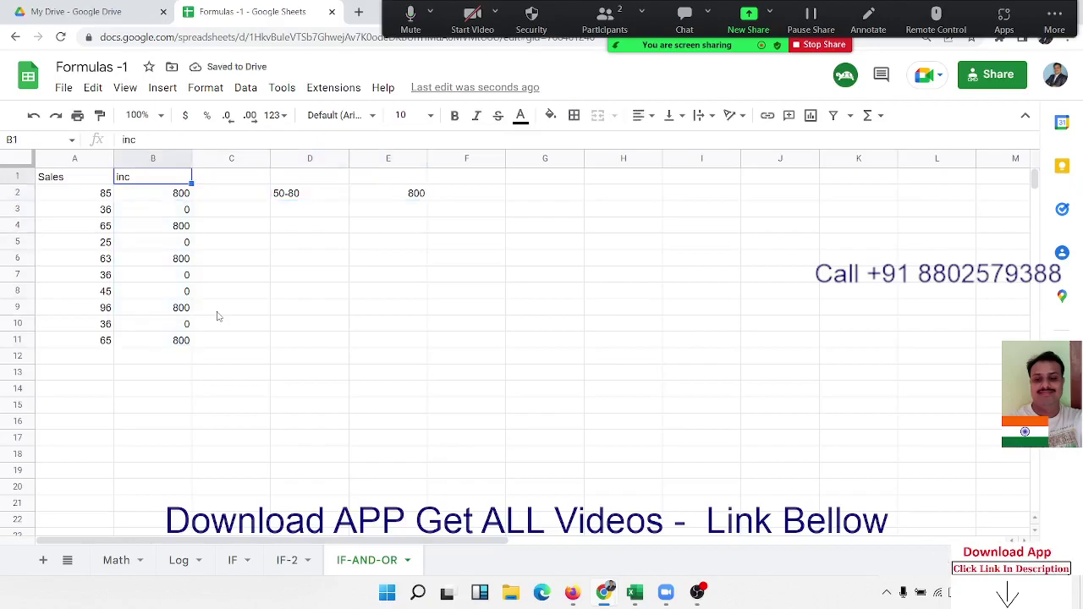
{"action": "key", "text": "F2"}
{"action": "key", "text": "Left"}
{"action": "key", "text": "Left"}
{"action": "key", "text": "Left"}
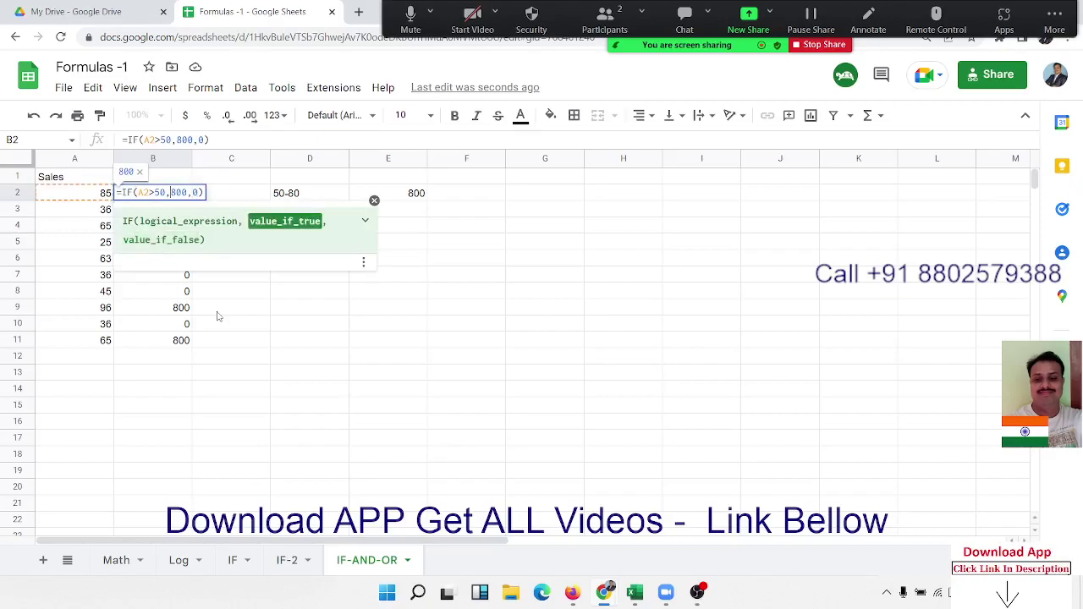
{"action": "key", "text": "Left"}
{"action": "key", "text": "Left"}
{"action": "key", "text": "Left"}
{"action": "key", "text": "shift+Left"}
{"action": "key", "text": "shift+Left"}
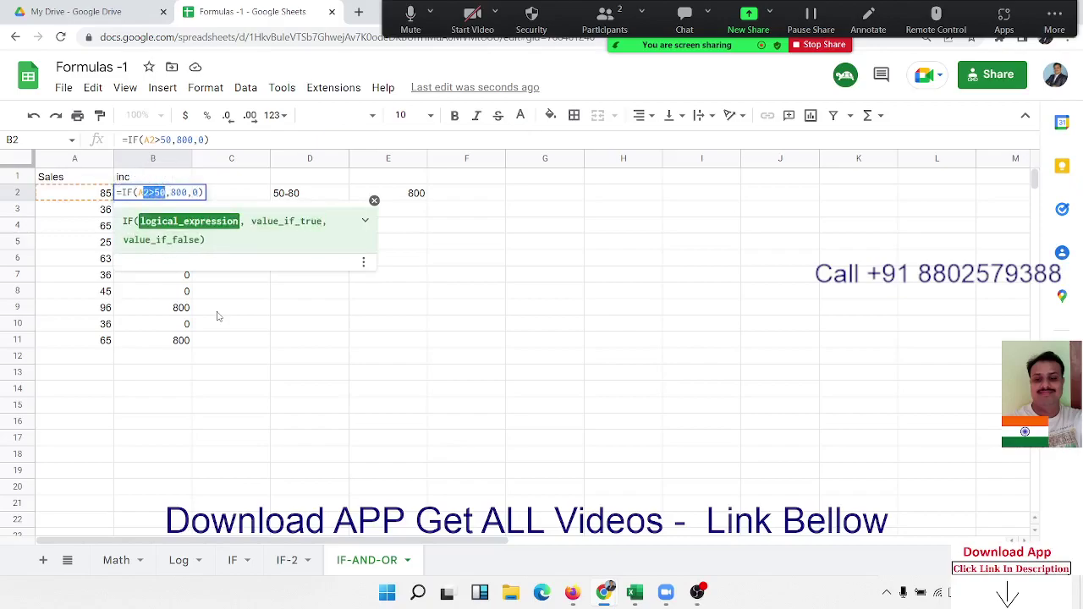
{"action": "key", "text": "shift+Left"}
{"action": "key", "text": "shift+Left"}
{"action": "key", "text": "Escape"}
Clear the incentive results from B2:B11
{"action": "key", "text": "ctrl+shift+Down"}
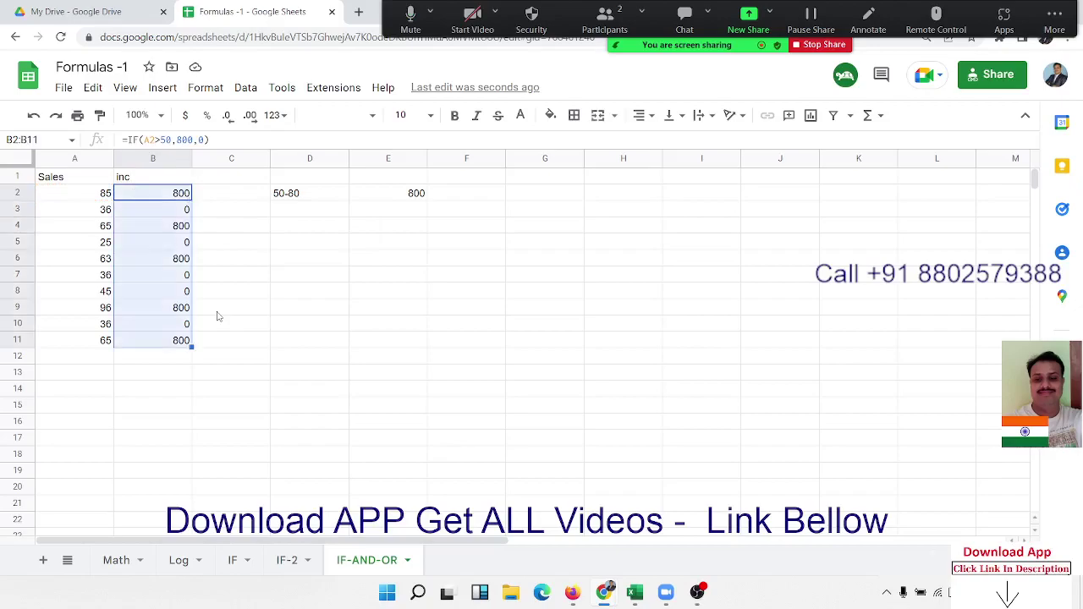
{"action": "key", "text": "Delete"}
{"action": "key", "text": "Up"}
{"action": "key", "text": "Down"}
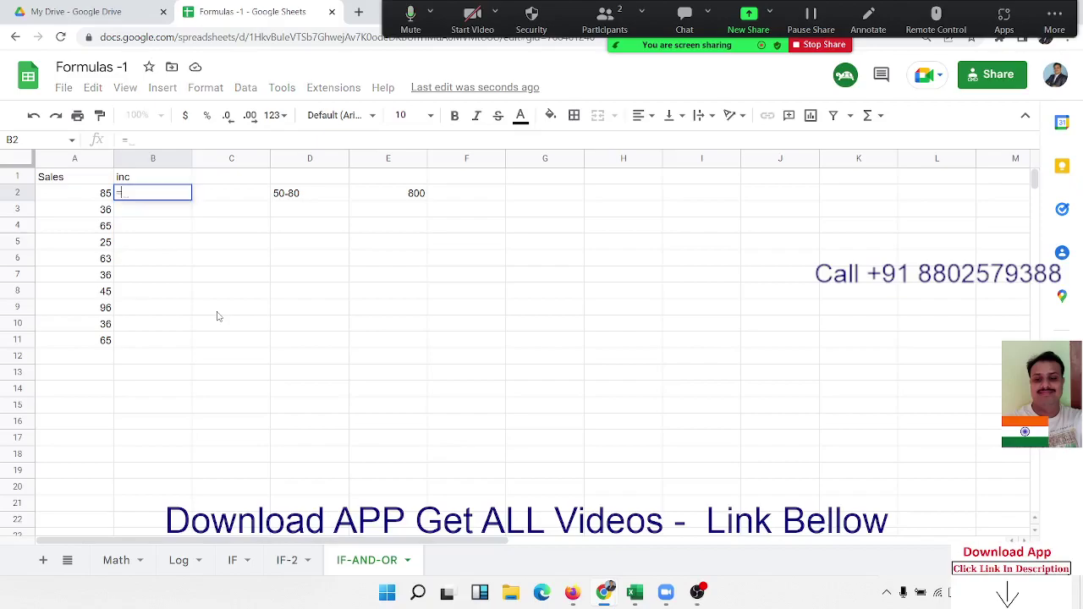
Enter =AND(A2>=50,A2<=80) in B2 and copy it down to B11
{"action": "type", "text": "=and(A2"}
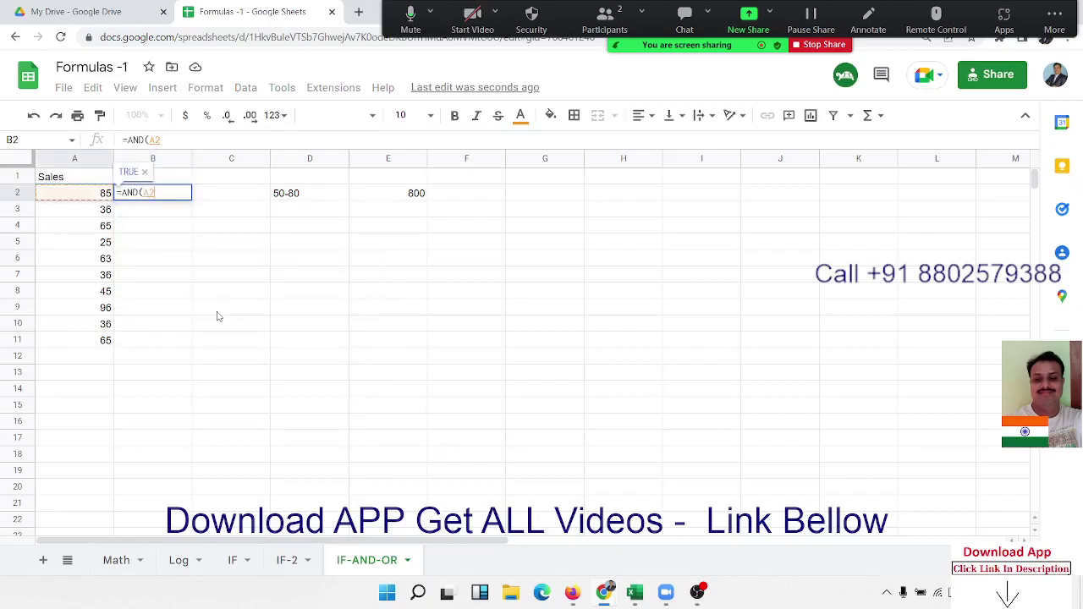
{"action": "type", "text": ">="}
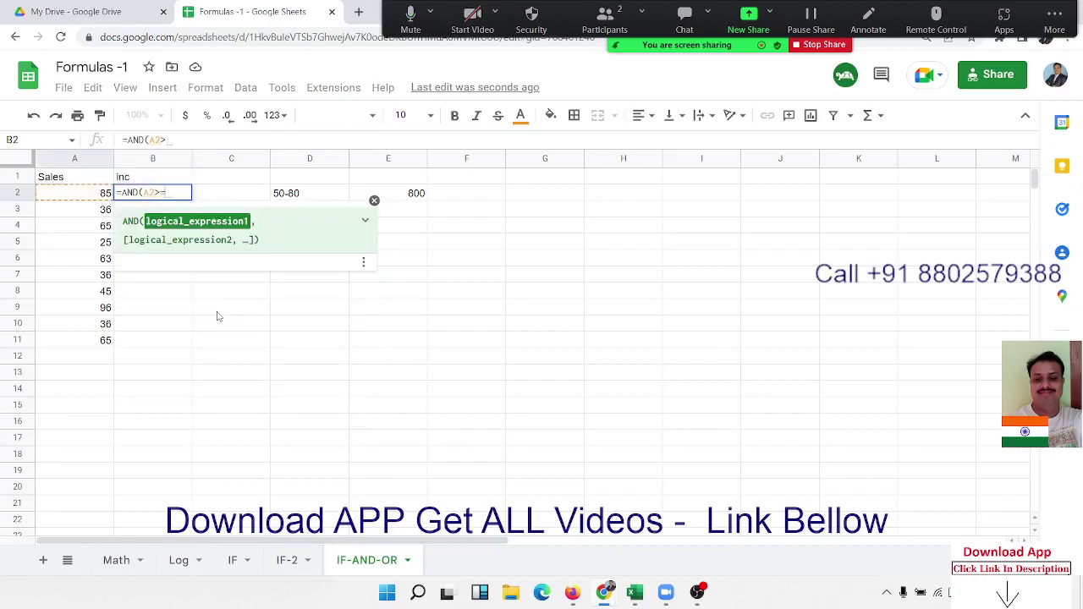
{"action": "type", "text": "50,"}
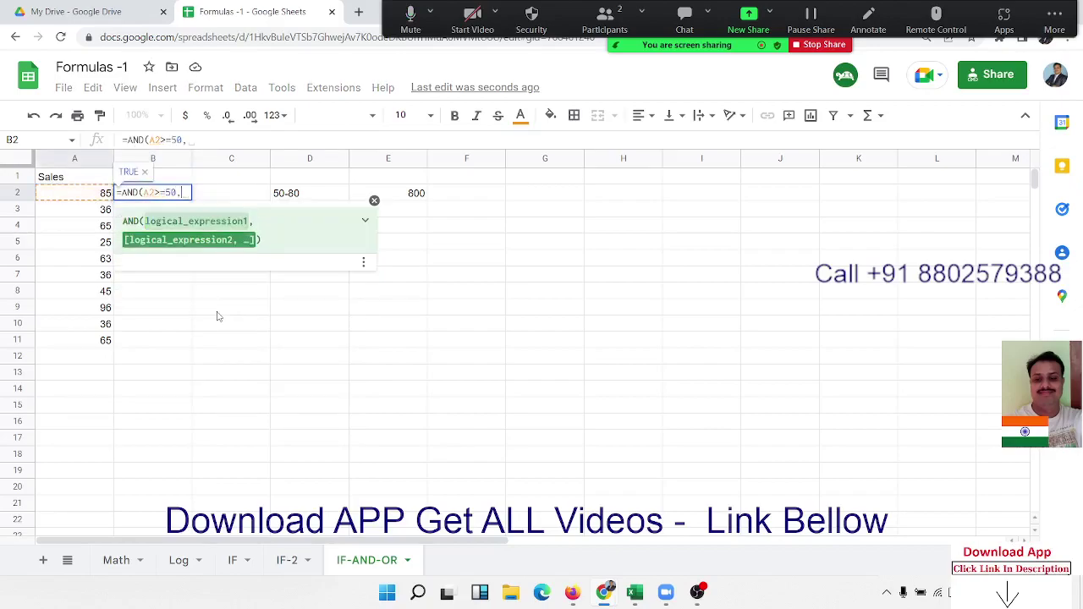
{"action": "type", "text": "A2<="}
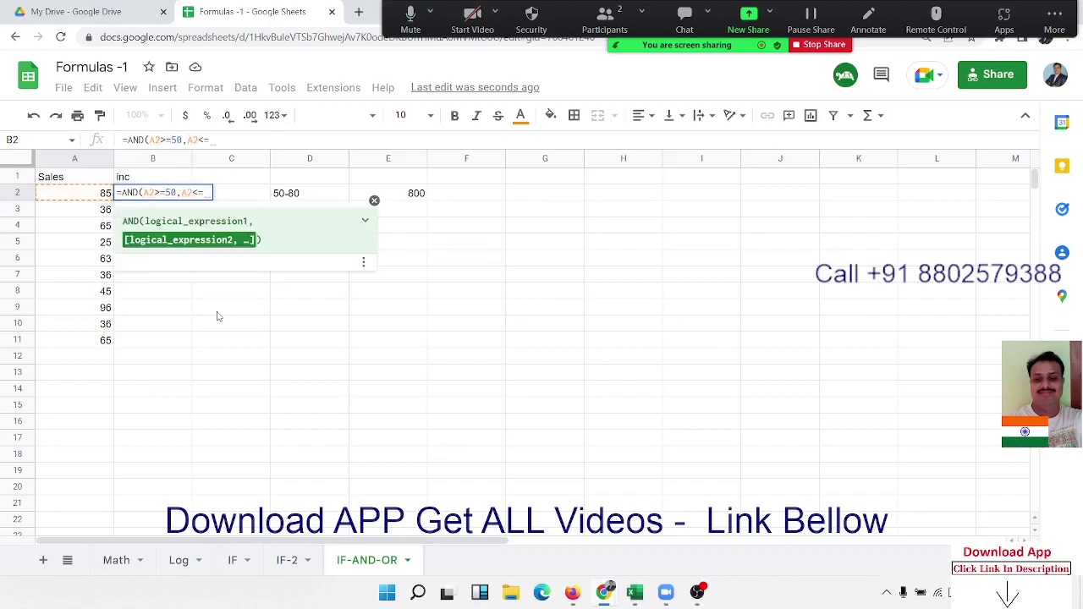
{"action": "type", "text": "80"}
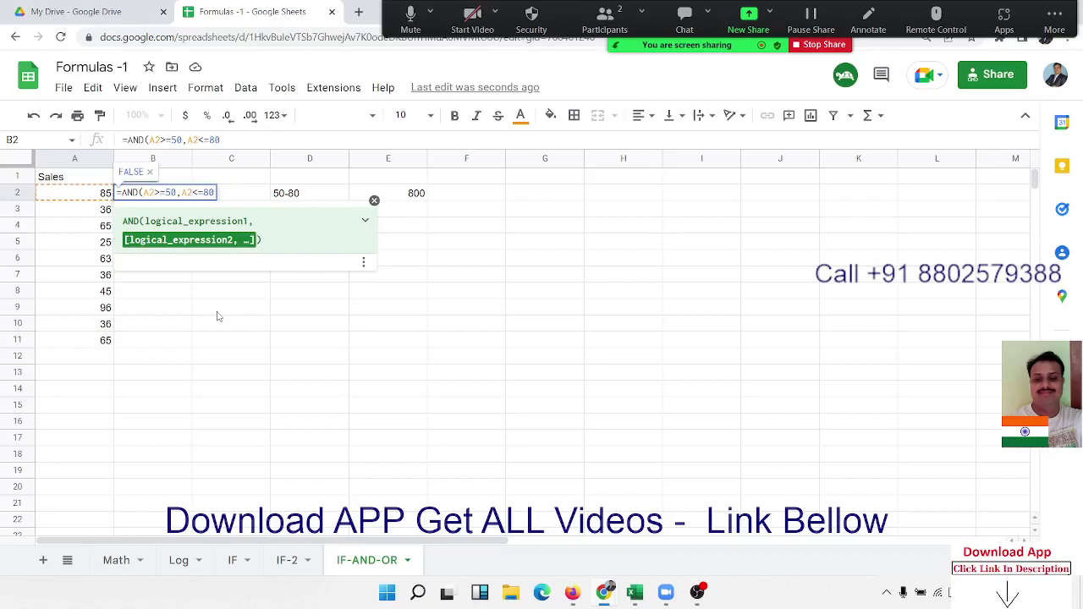
{"action": "type", "text": ")"}
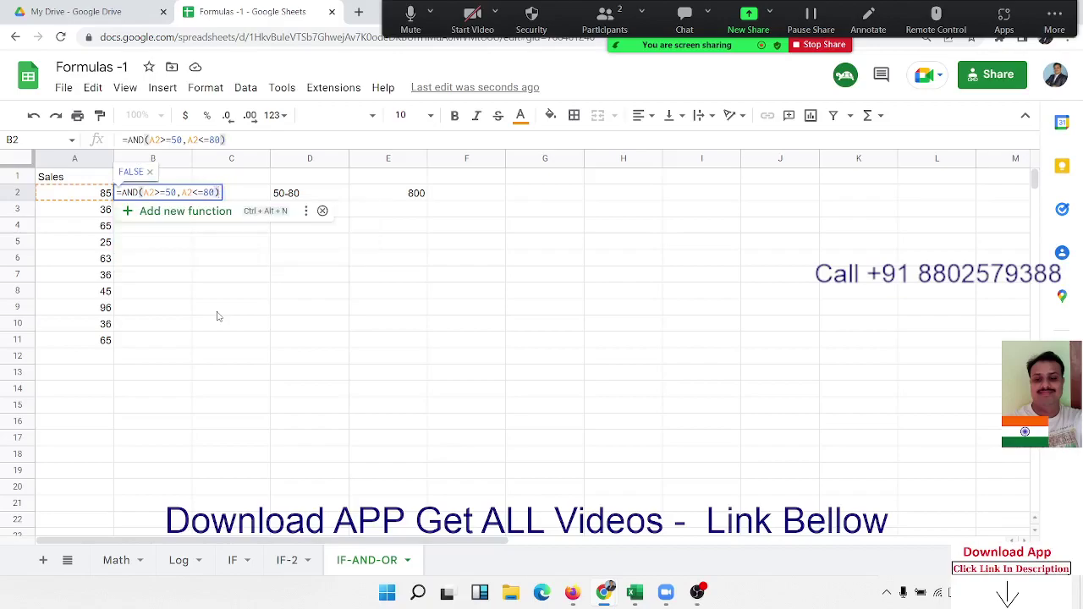
{"action": "key", "text": "Return"}
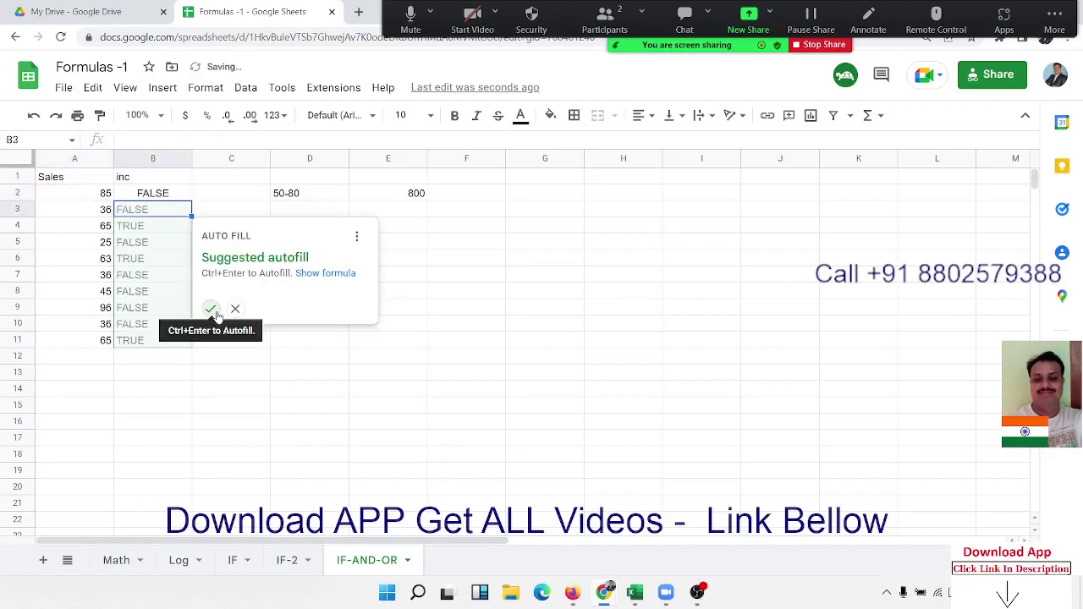
{"action": "left_click", "coordinate": [177, 193]}
{"action": "double_click", "coordinate": [190, 196]}
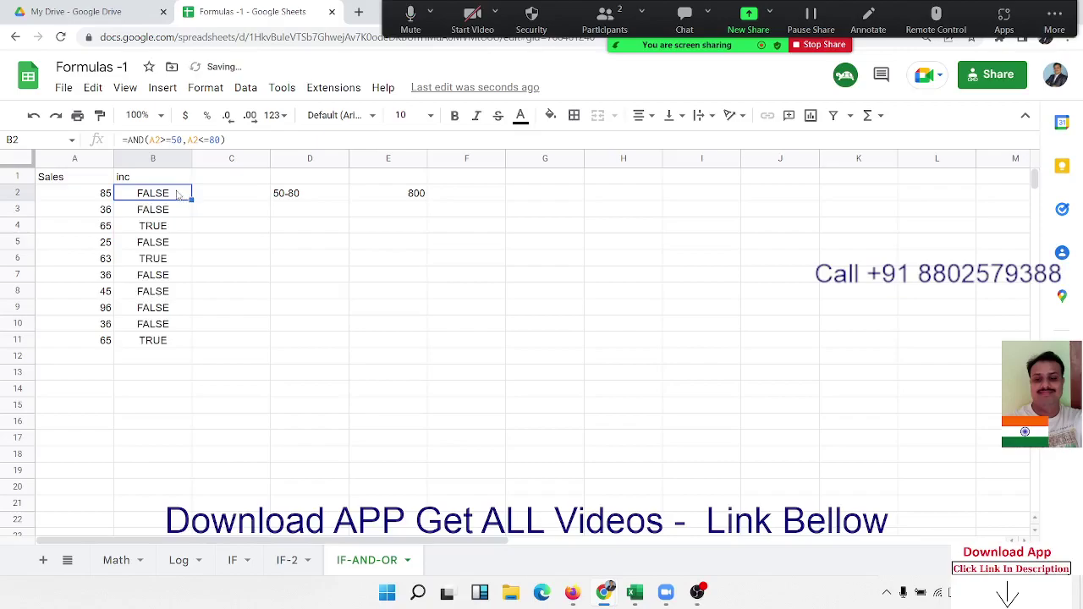
{"action": "double_click", "coordinate": [177, 193]}
{"action": "left_click_drag", "start_coordinate": [127, 193], "coordinate": [262, 216]}
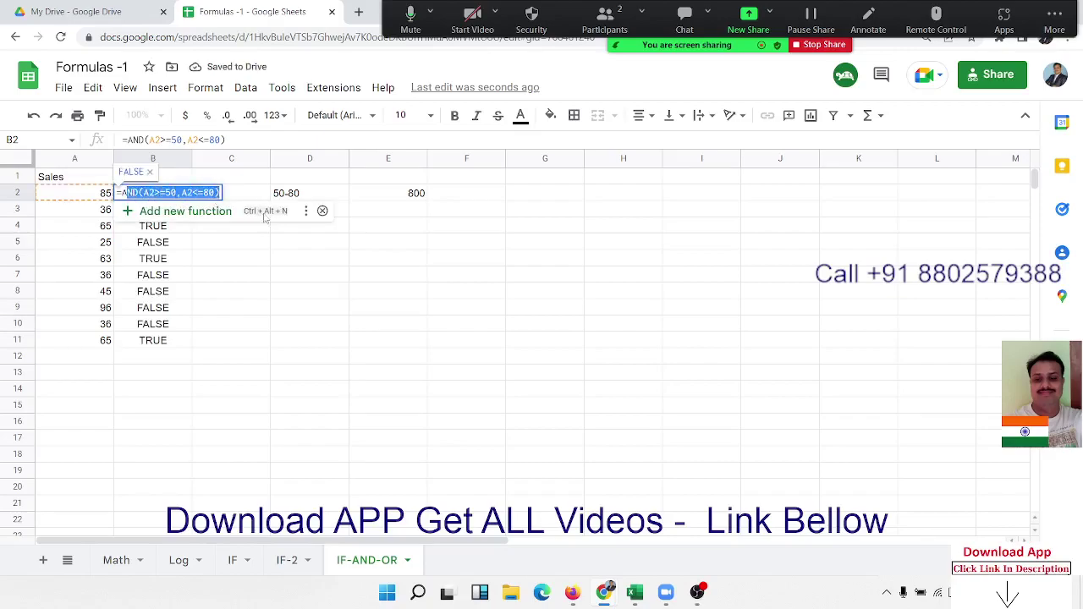
{"action": "key", "text": "Escape"}
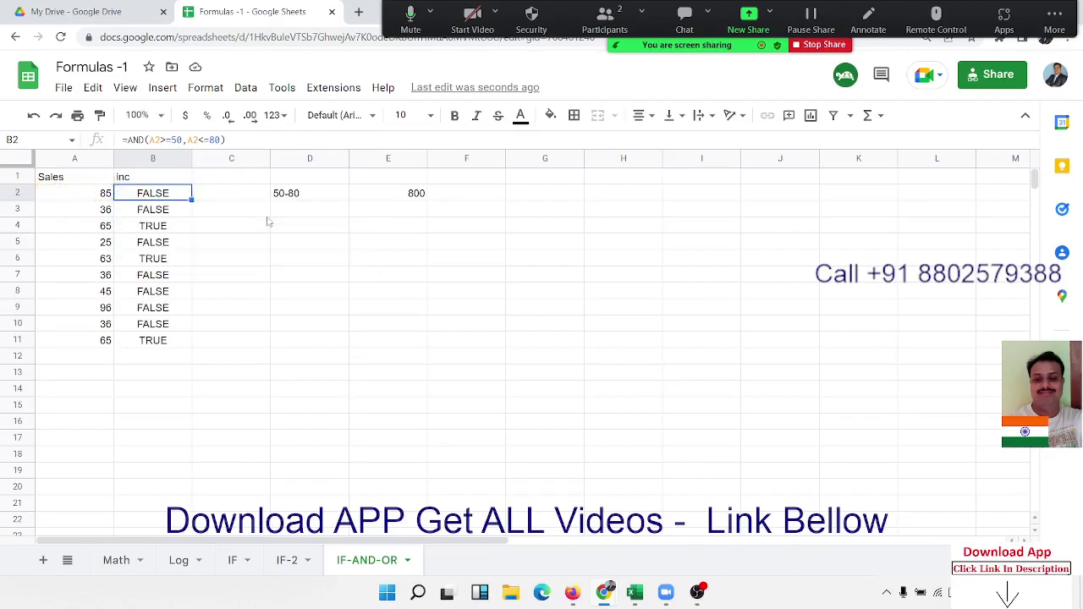
Wrap B2 as =IF(AND(A2>=50,A2<=80),800,0) and fill it down to B11
{"action": "double_click", "coordinate": [161, 196]}
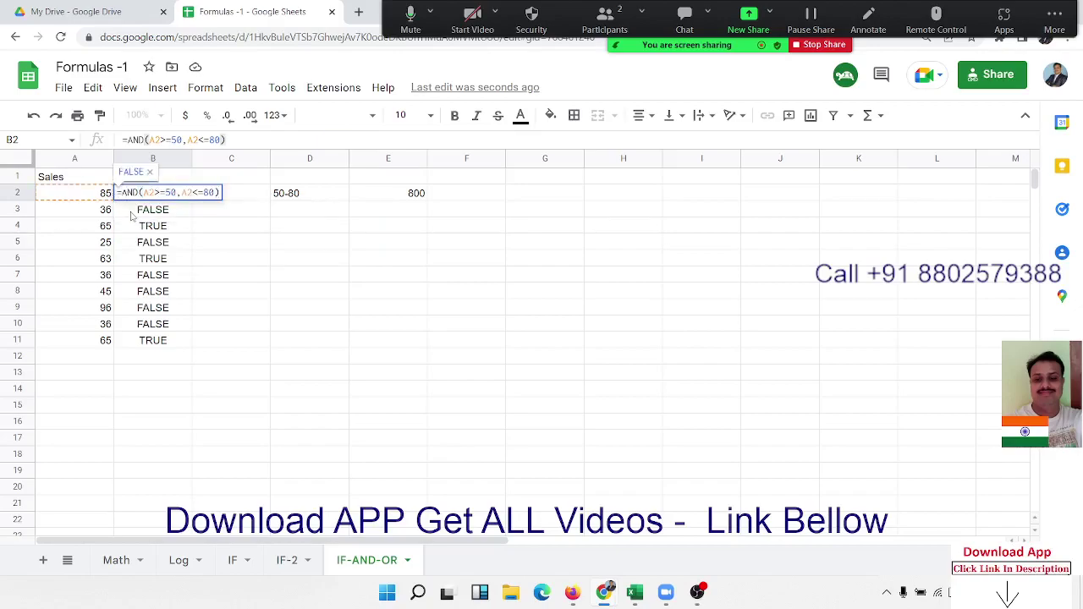
{"action": "type", "text": "if"}
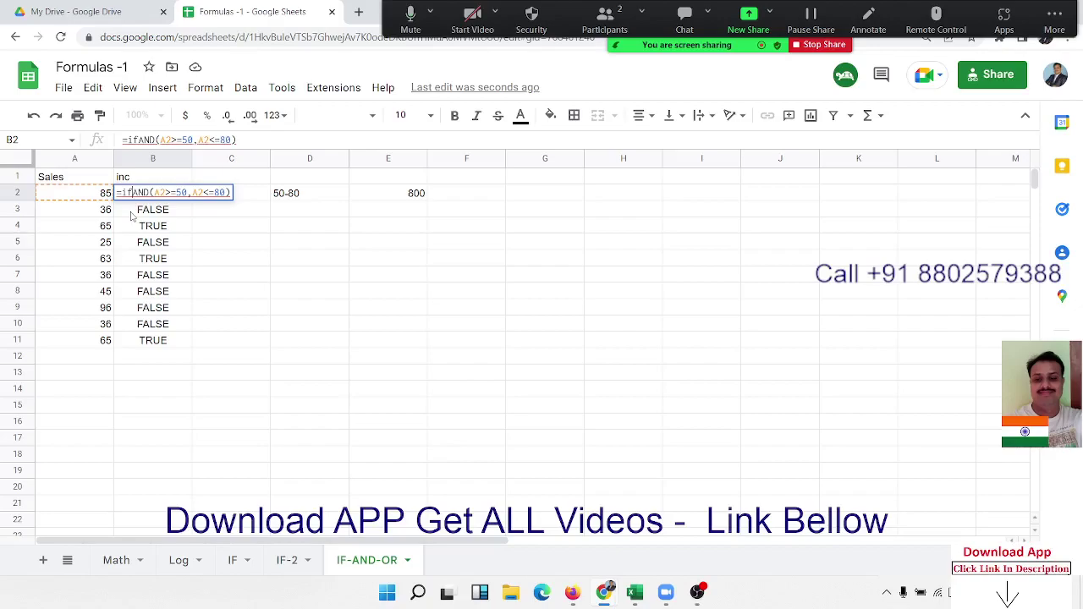
{"action": "type", "text": "("}
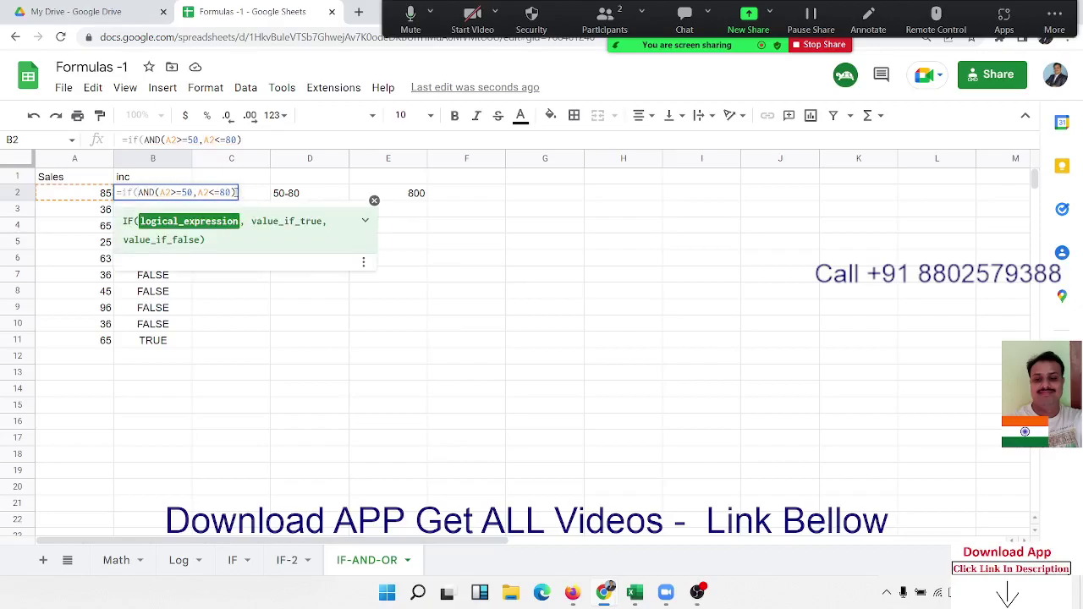
{"action": "type", "text": ","}
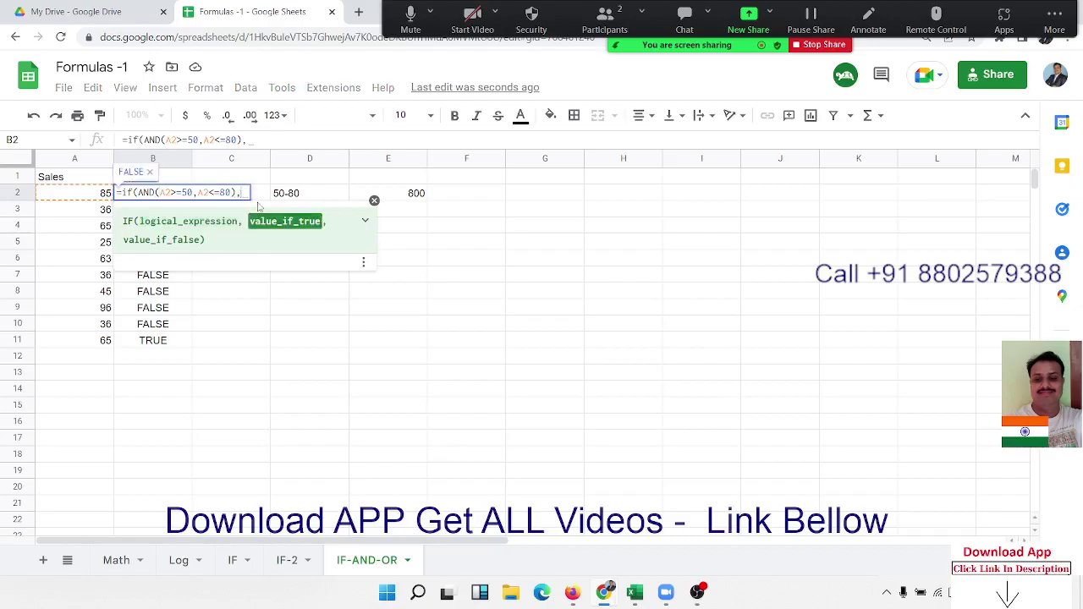
{"action": "type", "text": "800,"}
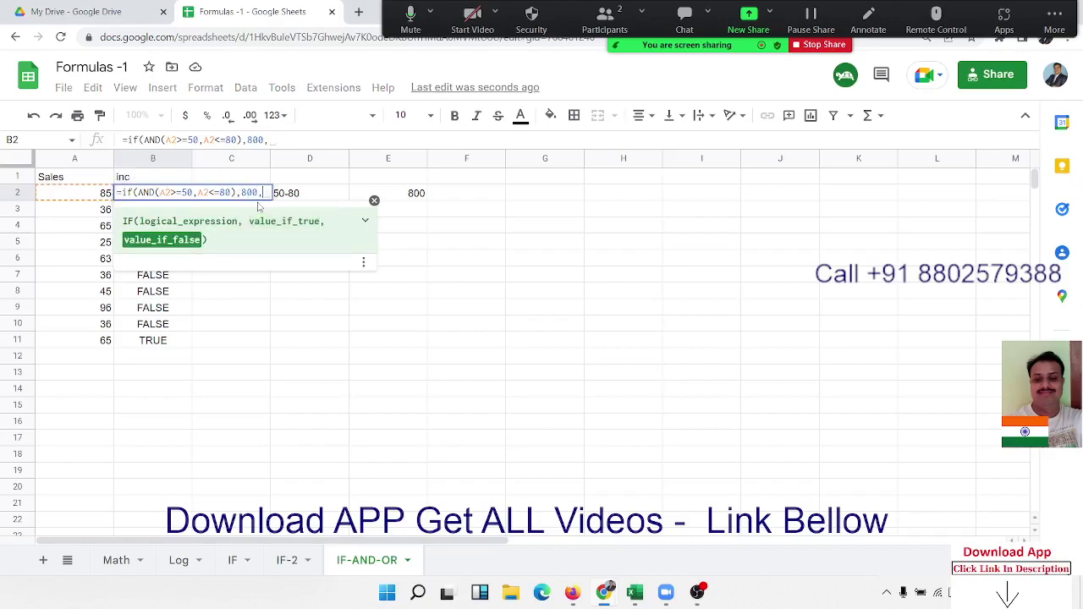
{"action": "type", "text": "0"}
{"action": "key", "text": "Return"}
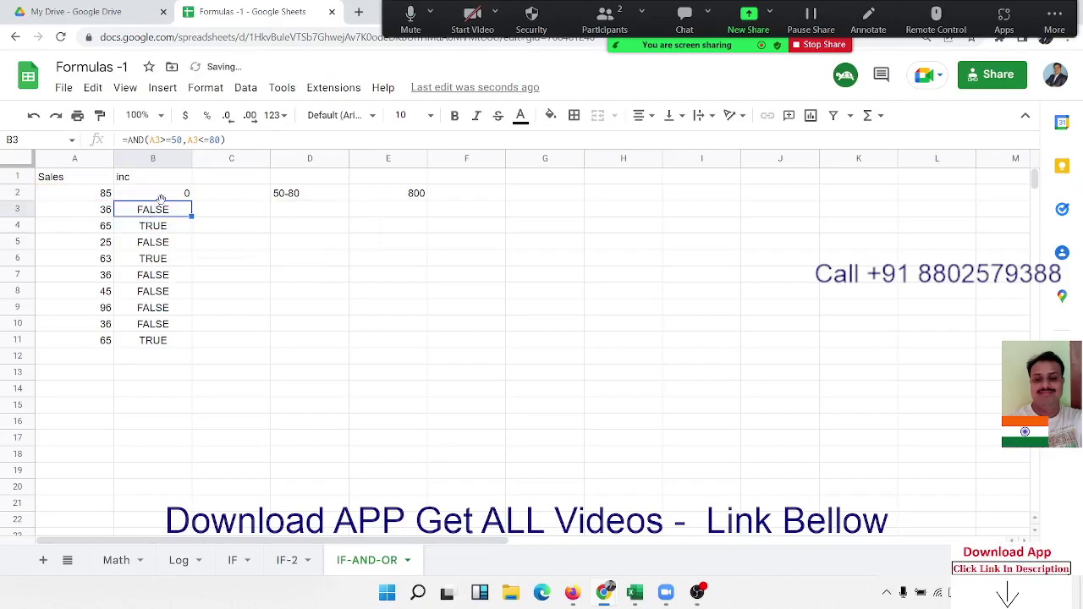
{"action": "left_click", "coordinate": [188, 197]}
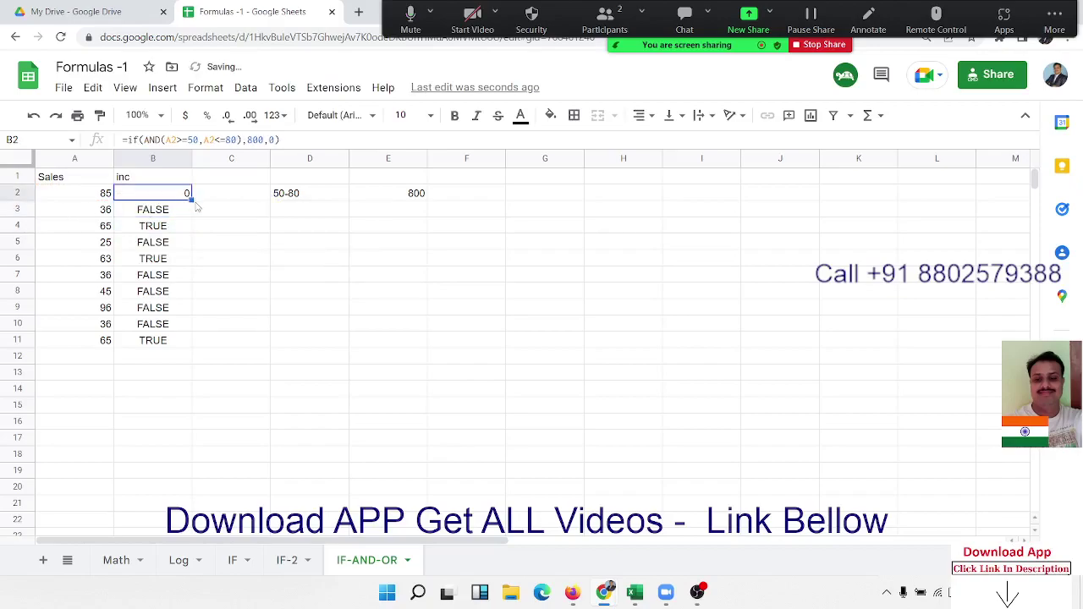
{"action": "left_click_drag", "start_coordinate": [191, 198], "coordinate": [192, 343]}
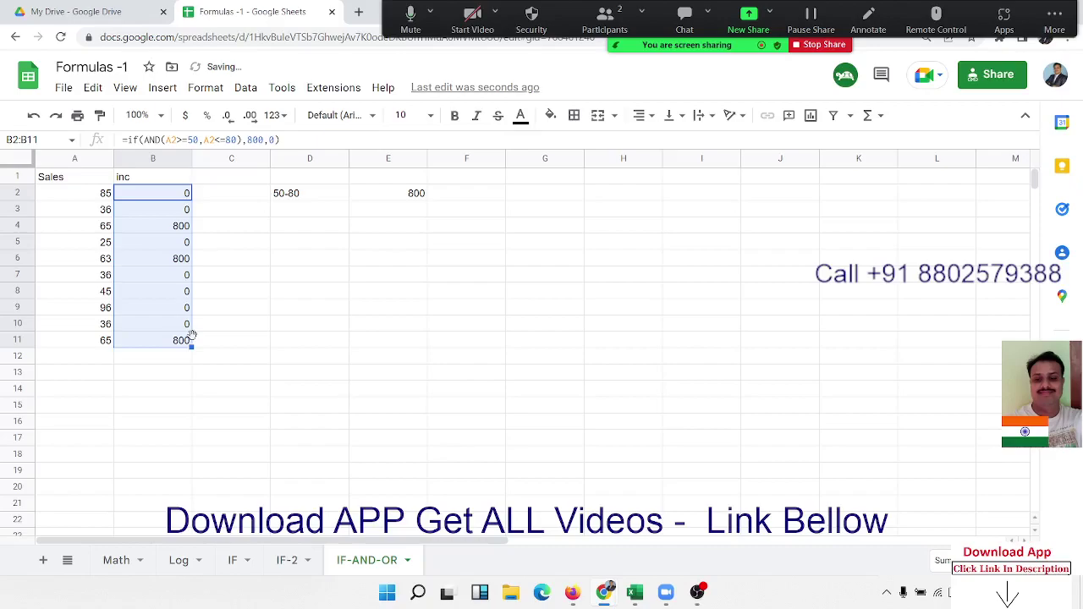
Autofit columns D and E to their contents
{"action": "double_click", "coordinate": [349, 166]}
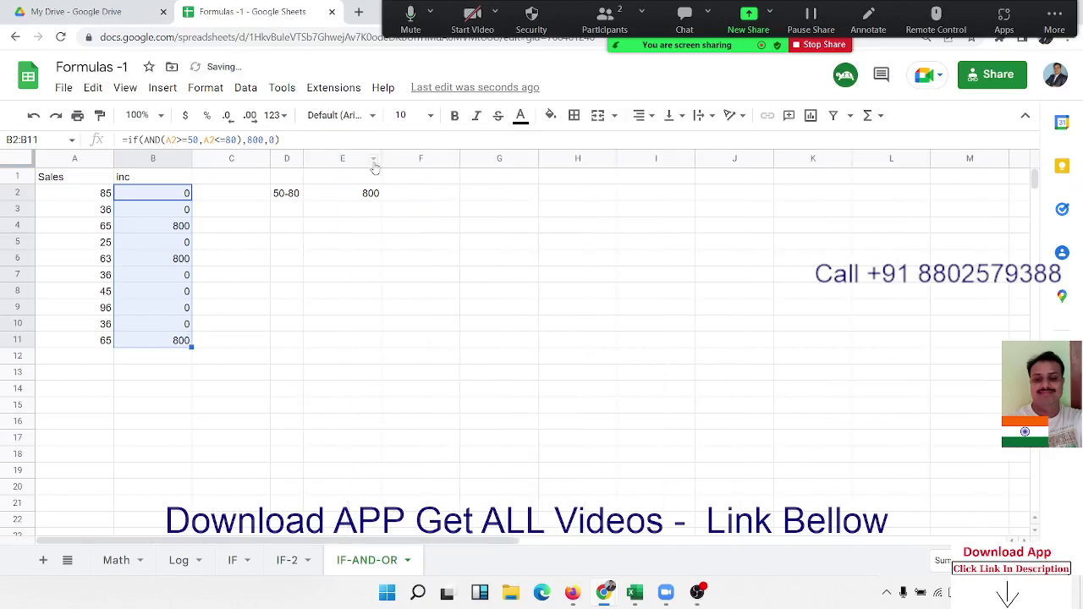
{"action": "left_click_drag", "start_coordinate": [380, 158], "coordinate": [380, 159]}
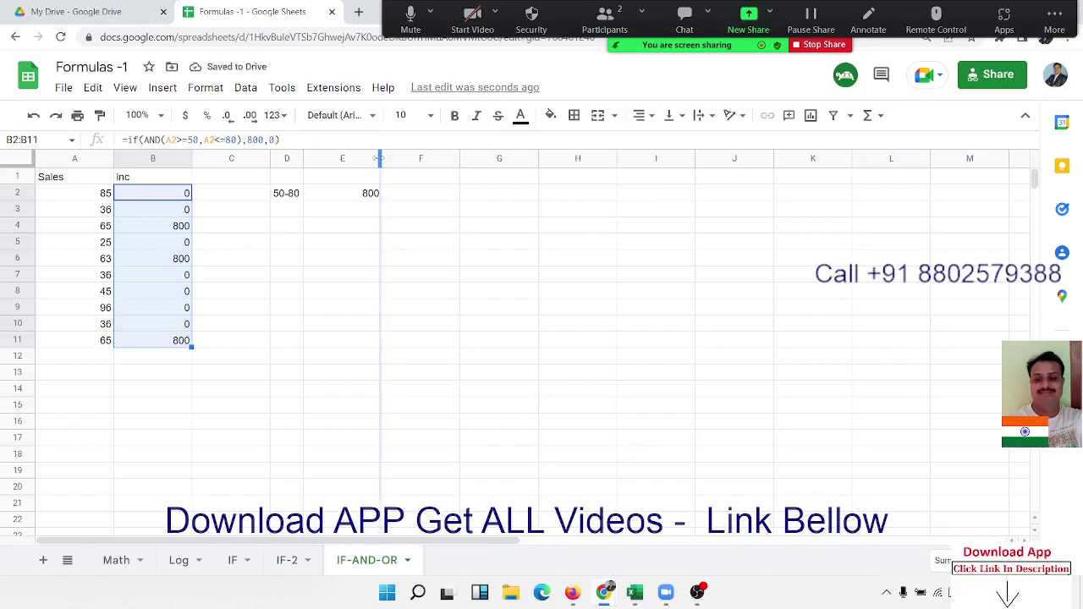
{"action": "double_click", "coordinate": [380, 158]}
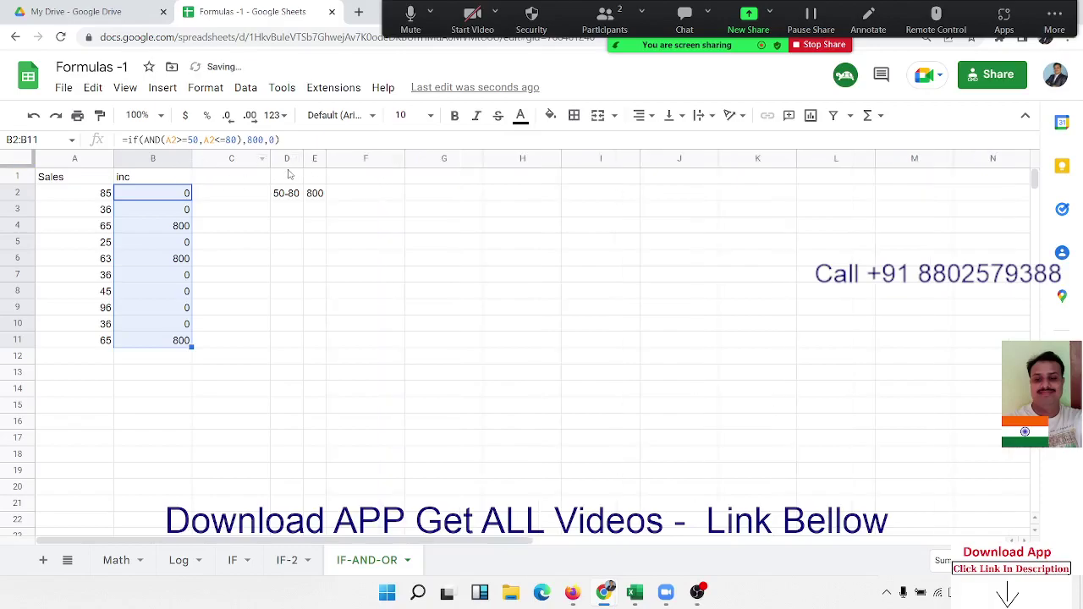
Add a Day header in H1 and fill weekdays from Sat down to H16
{"action": "left_click", "coordinate": [542, 178]}
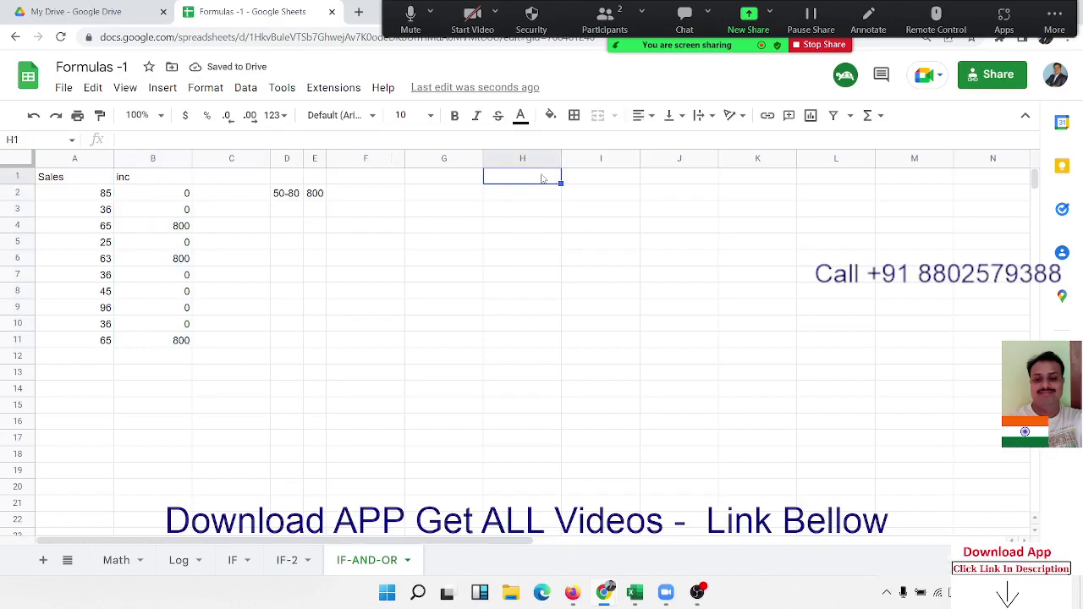
{"action": "type", "text": "Day"}
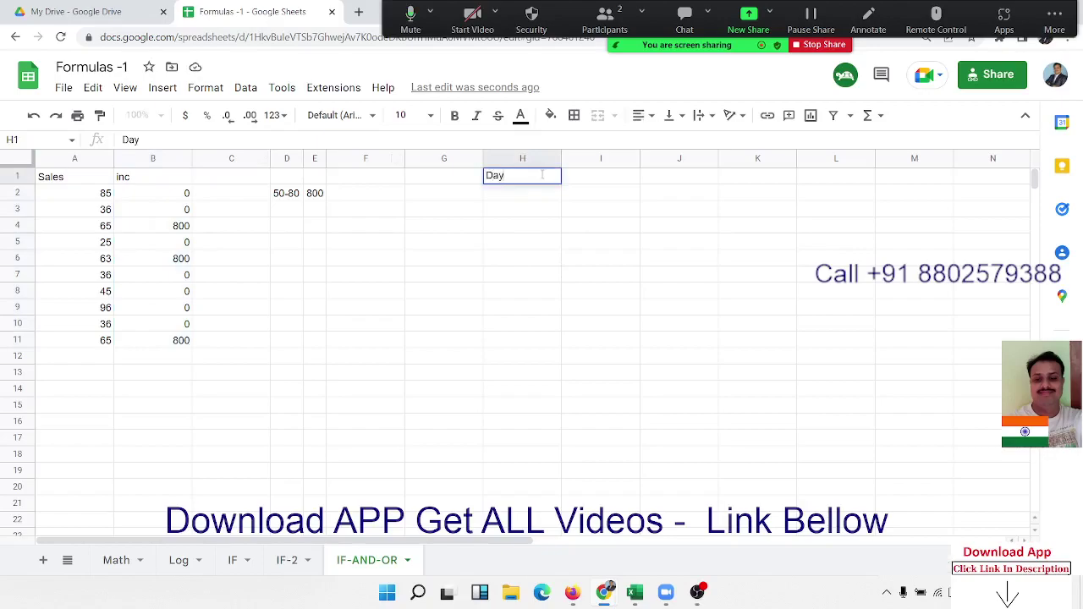
{"action": "key", "text": "Return"}
{"action": "type", "text": "Sa"}
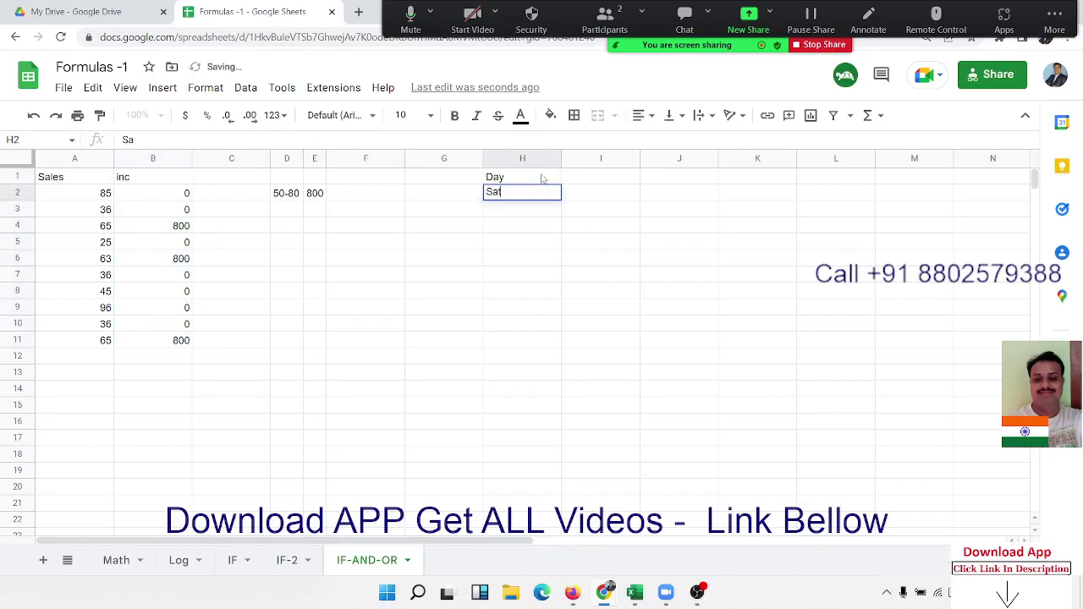
{"action": "type", "text": "t"}
{"action": "key", "text": "Return"}
{"action": "left_click", "coordinate": [548, 193]}
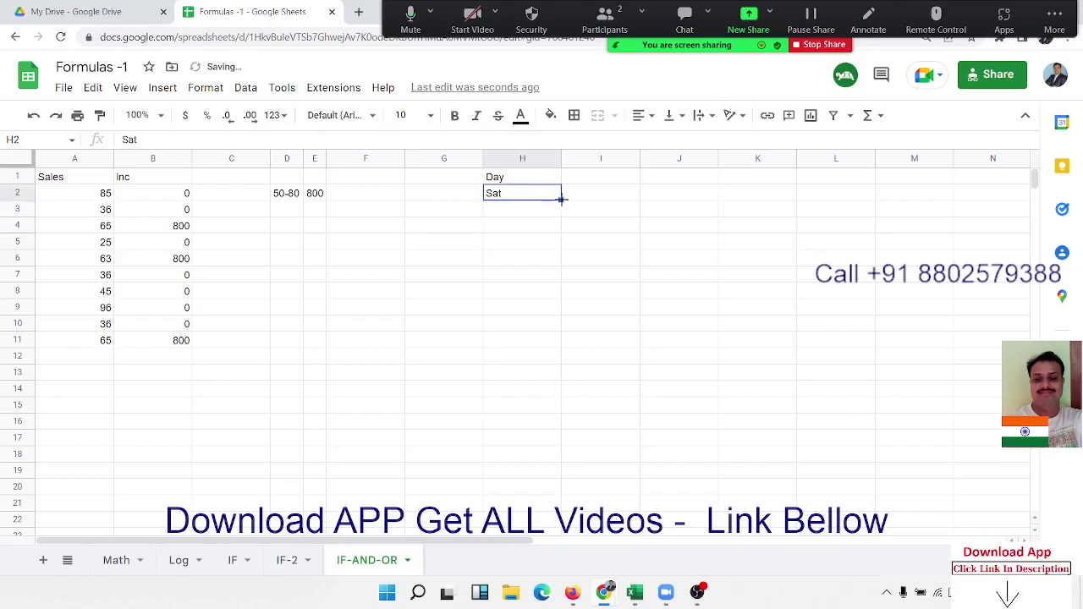
{"action": "left_click_drag", "start_coordinate": [560, 200], "coordinate": [568, 421]}
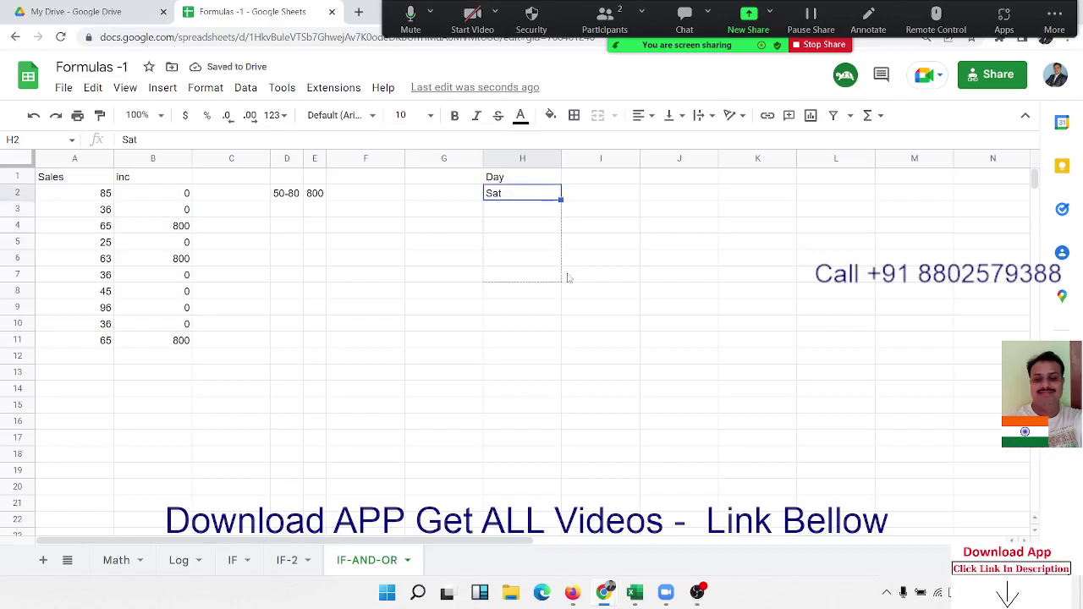
Add the Office header in I1
{"action": "left_click", "coordinate": [592, 171]}
{"action": "type", "text": "Of"}
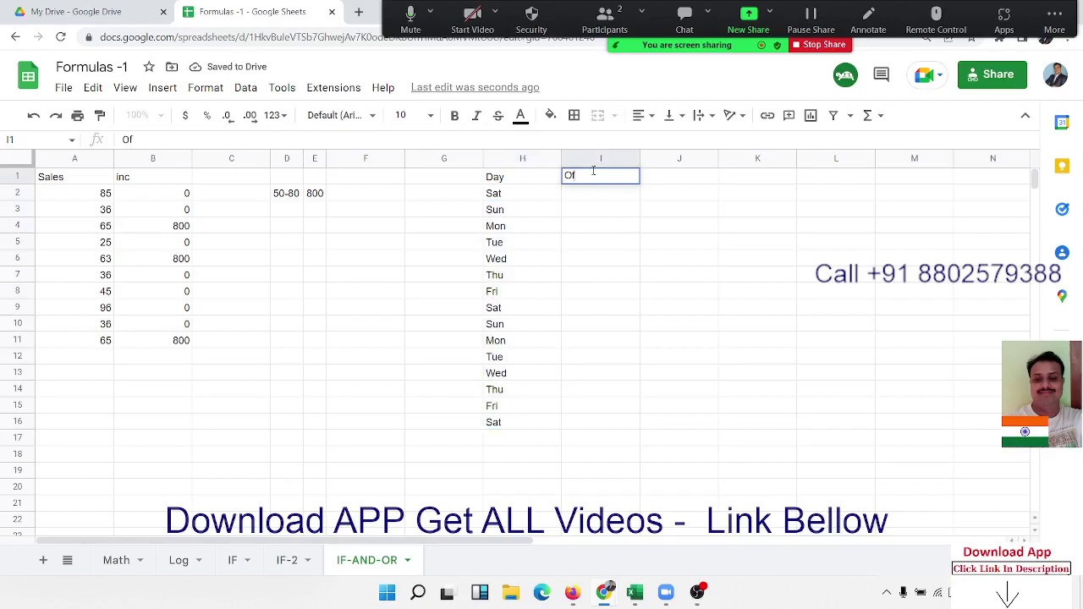
{"action": "type", "text": "fice"}
{"action": "key", "text": "Tab"}
{"action": "key", "text": "Tab"}
Enter Mon-Fri in K3 with status Open in L3
{"action": "key", "text": "Down"}
{"action": "key", "text": "Down"}
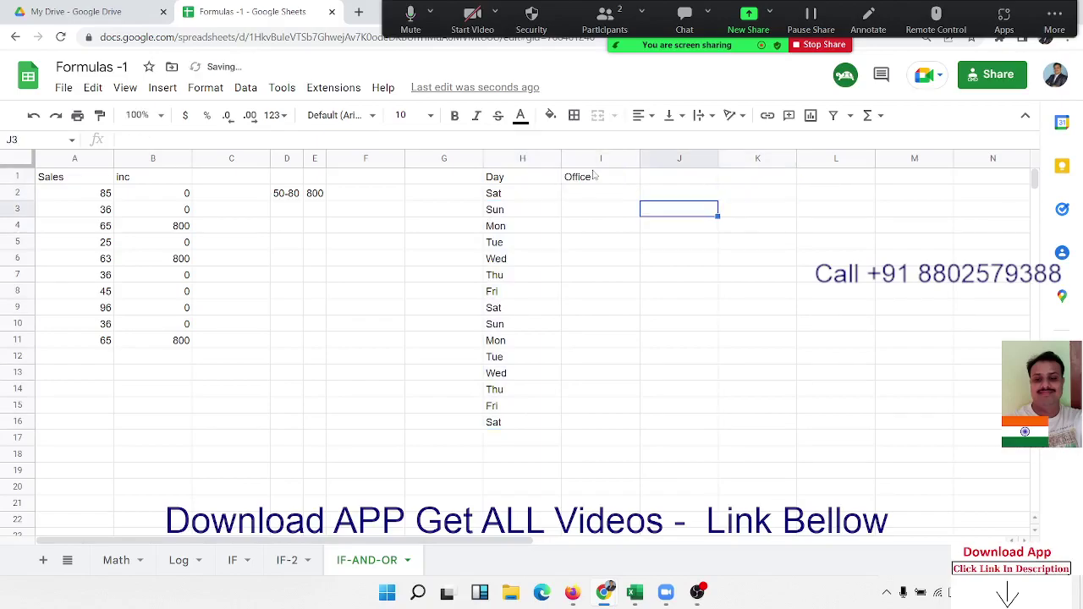
{"action": "type", "text": "Mn"}
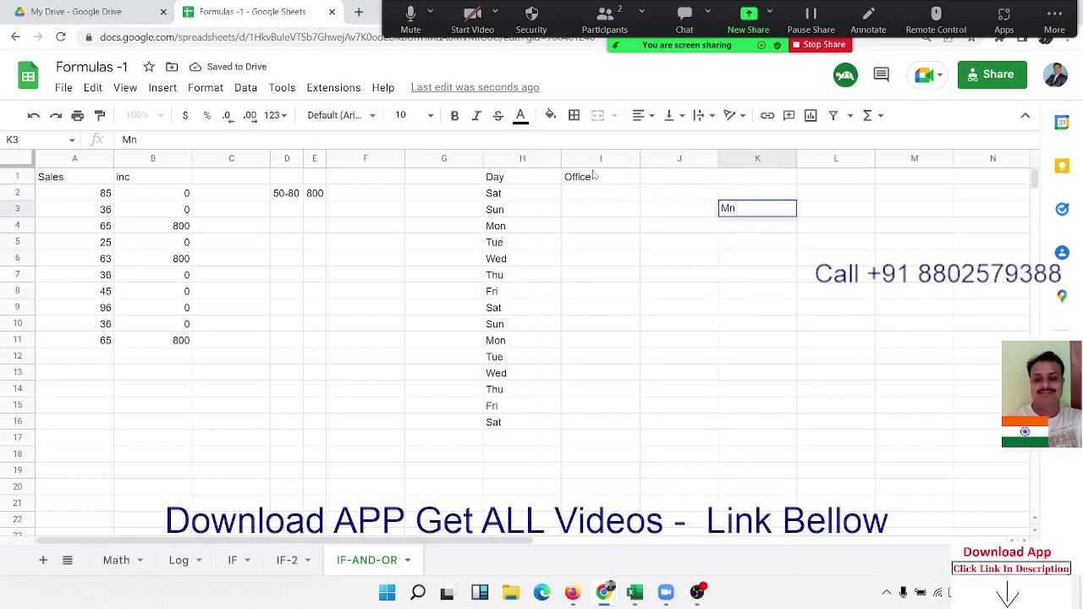
{"action": "key", "text": "BackSpace"}
{"action": "type", "text": "on-"}
{"action": "type", "text": "Fri"}
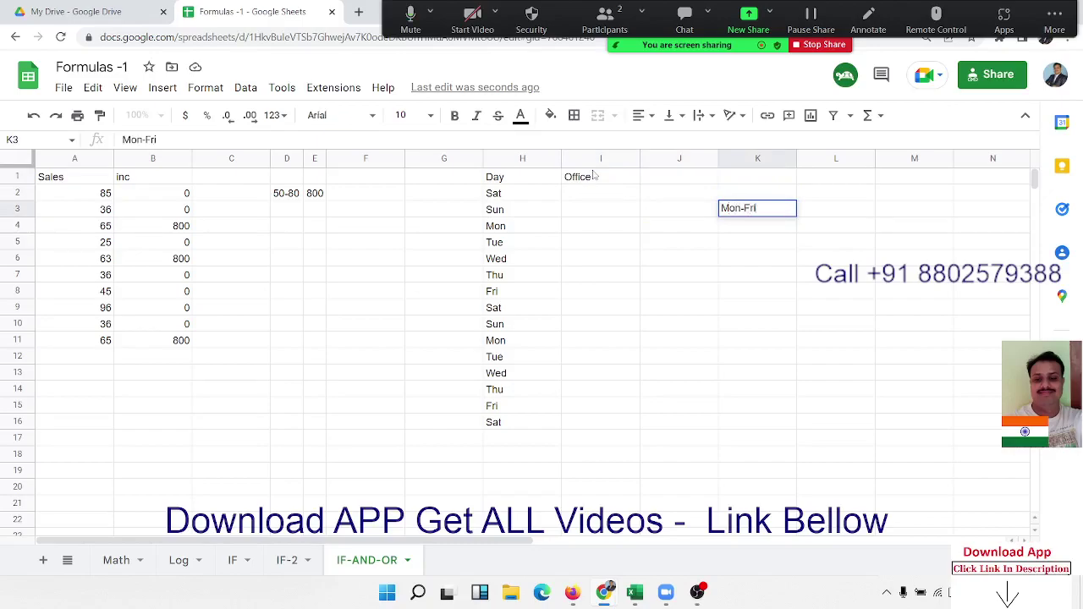
{"action": "key", "text": "Return"}
{"action": "key", "text": "Up"}
{"action": "key", "text": "Right"}
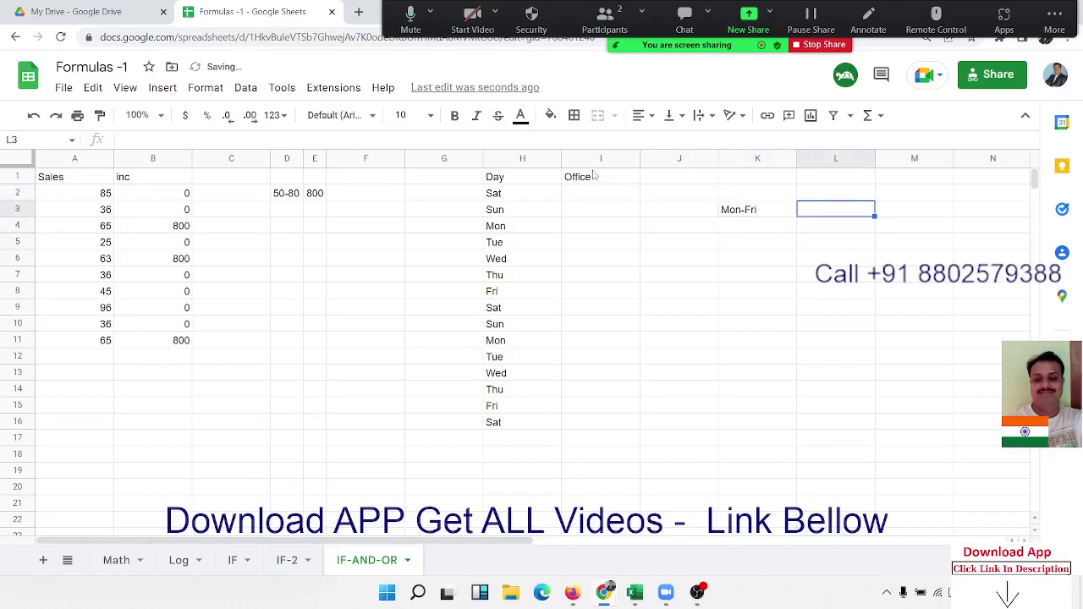
{"action": "type", "text": "Open"}
{"action": "key", "text": "Return"}
Enter SAT-SUN in K4 with status OFF in L4
{"action": "key", "text": "Left"}
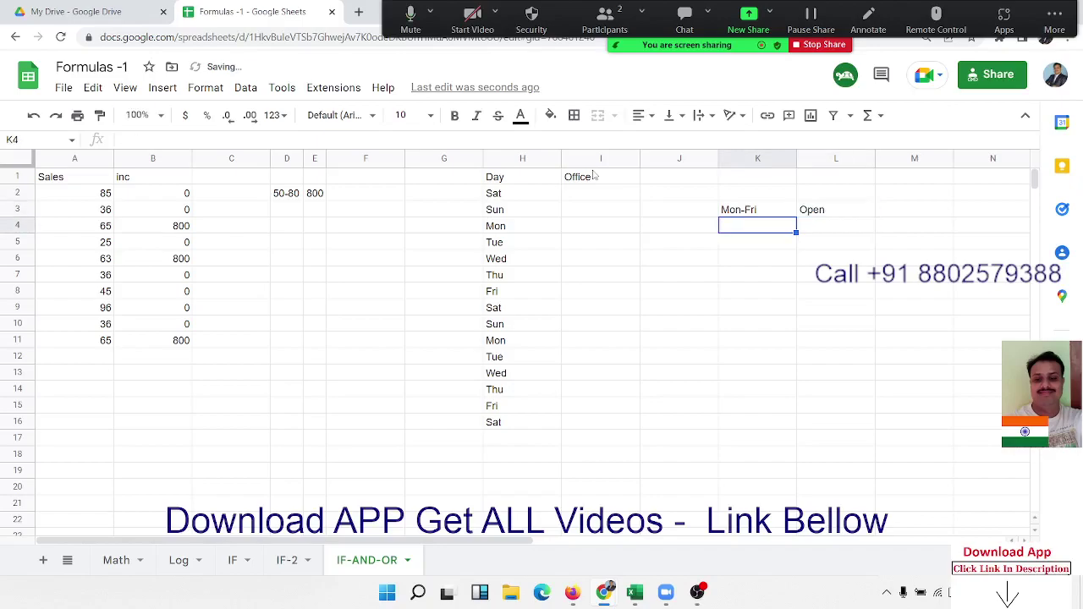
{"action": "type", "text": "SAT-S"}
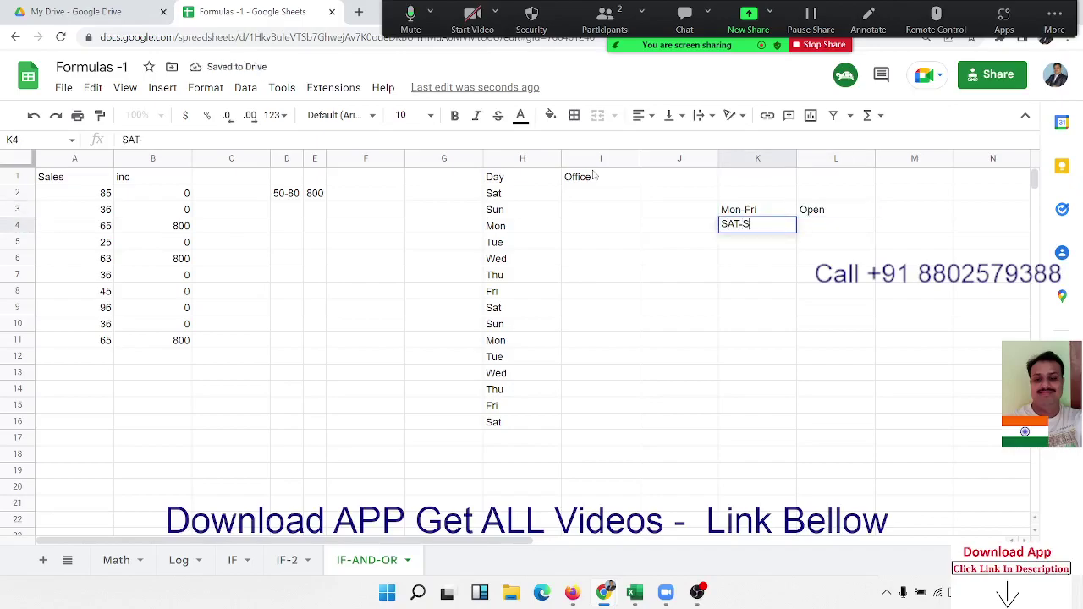
{"action": "type", "text": "UN"}
{"action": "key", "text": "Tab"}
{"action": "type", "text": "O"}
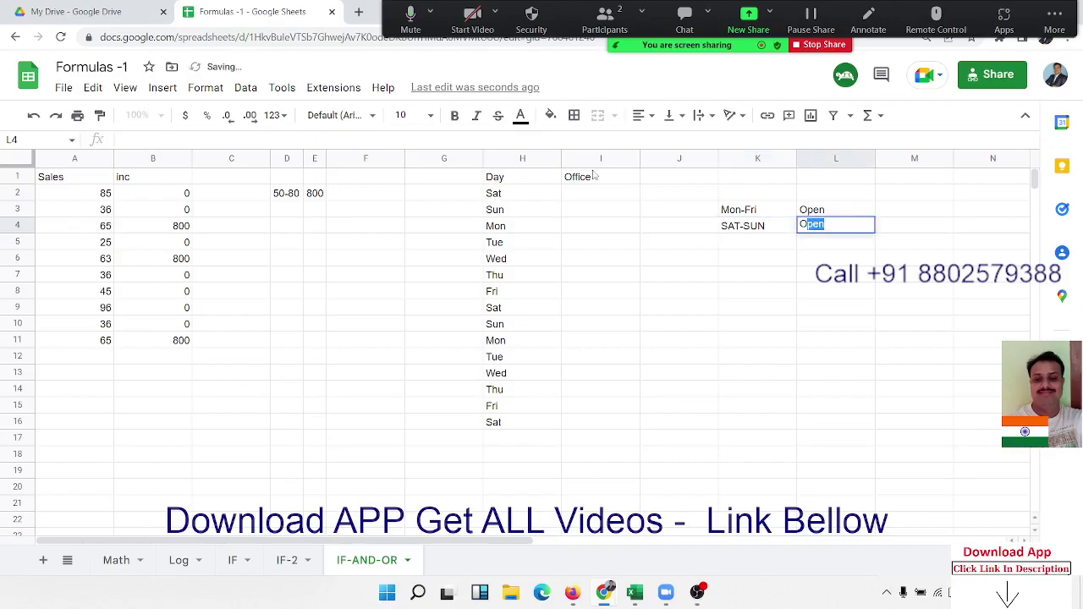
{"action": "type", "text": "FF"}
{"action": "key", "text": "Return"}
{"action": "key", "text": "Left"}
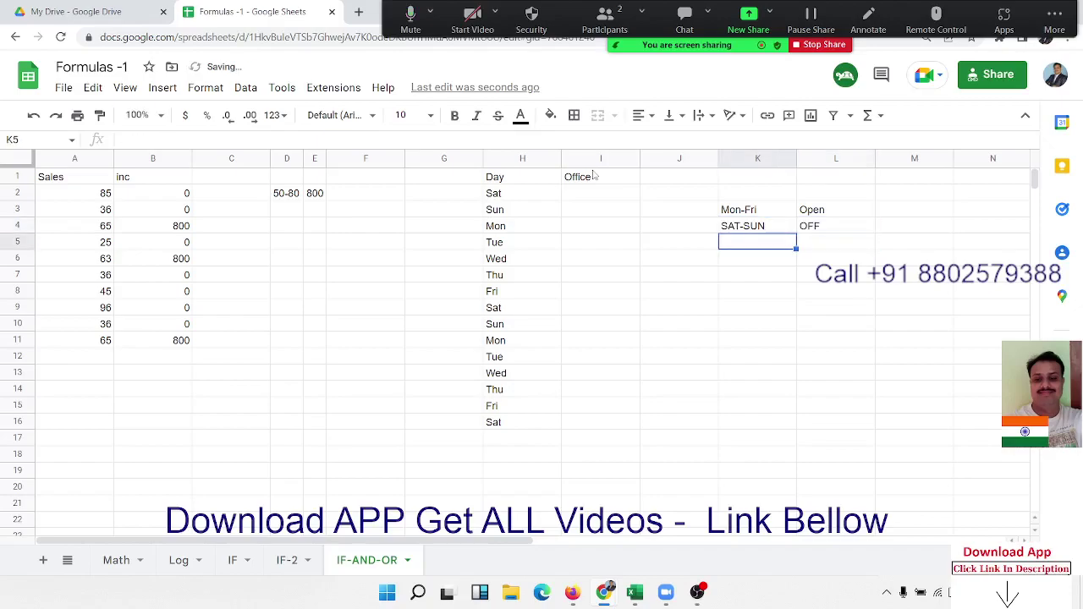
{"action": "key", "text": "Left"}
{"action": "key", "text": "Left"}
{"action": "key", "text": "Up"}
{"action": "key", "text": "Up"}
{"action": "key", "text": "Up"}
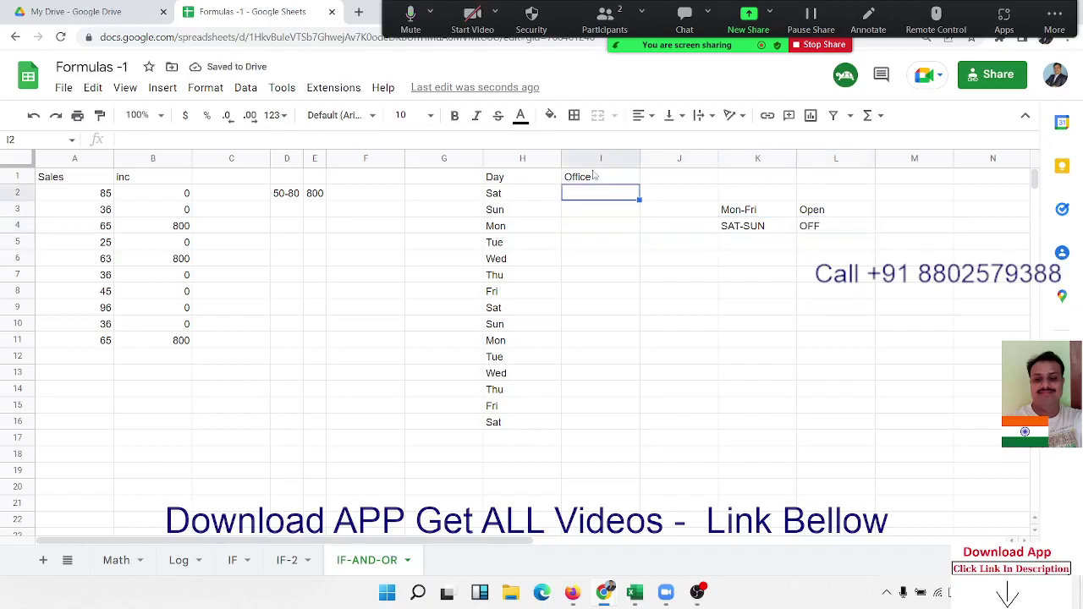
Draft and discard IF and AND formulas in I2
{"action": "type", "text": "=I"}
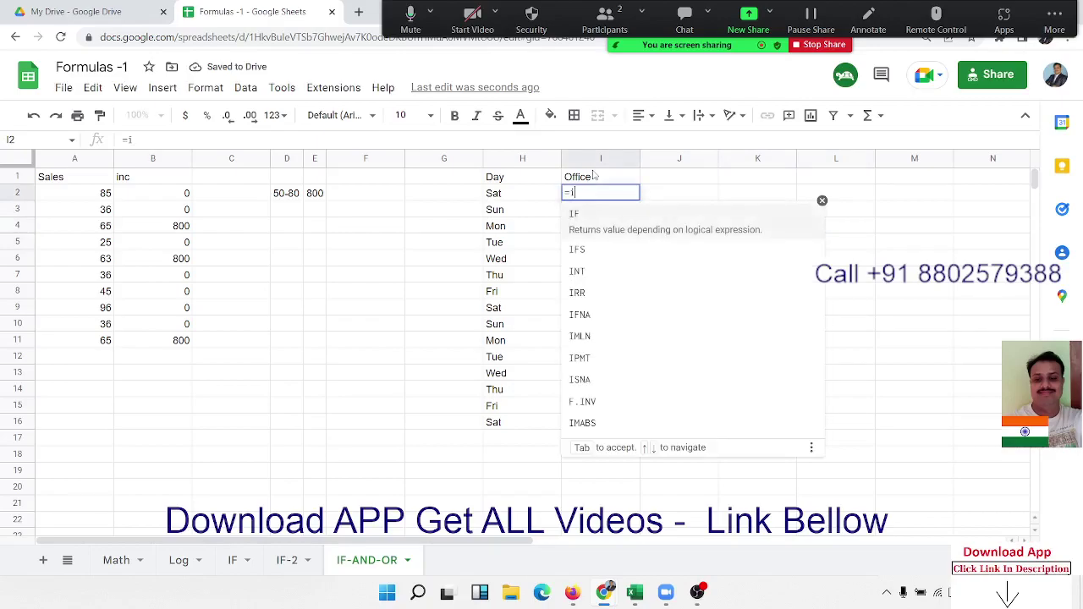
{"action": "type", "text": "F("}
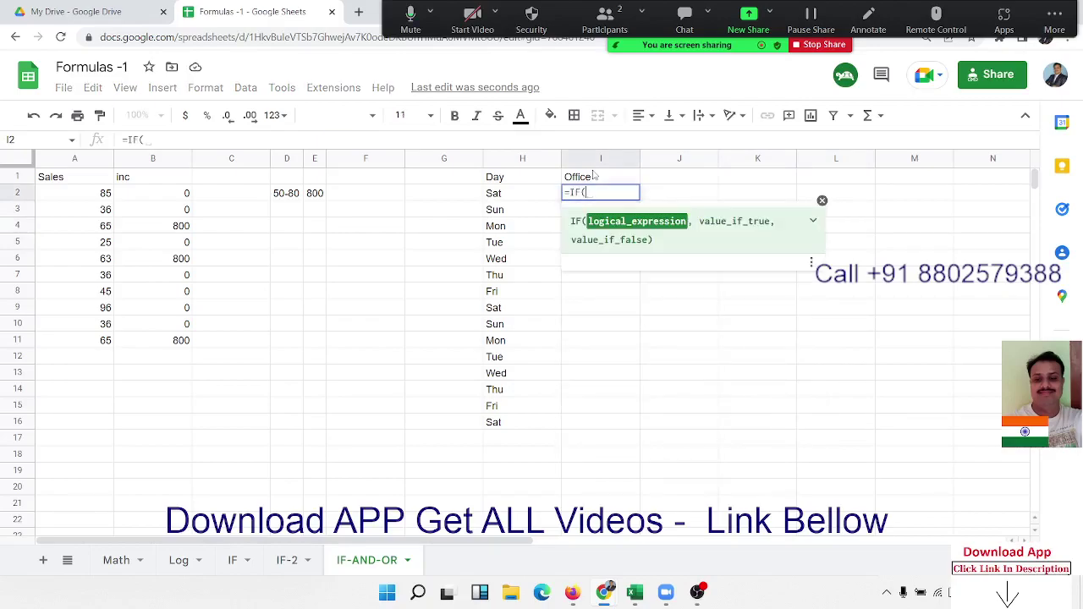
{"action": "key", "text": "Left"}
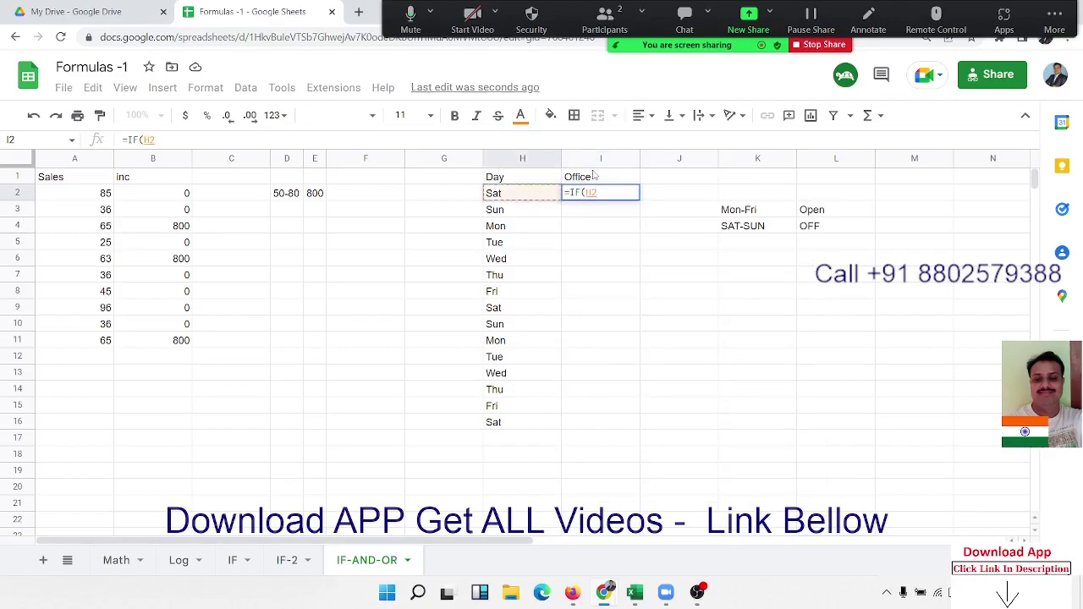
{"action": "key", "text": "Escape"}
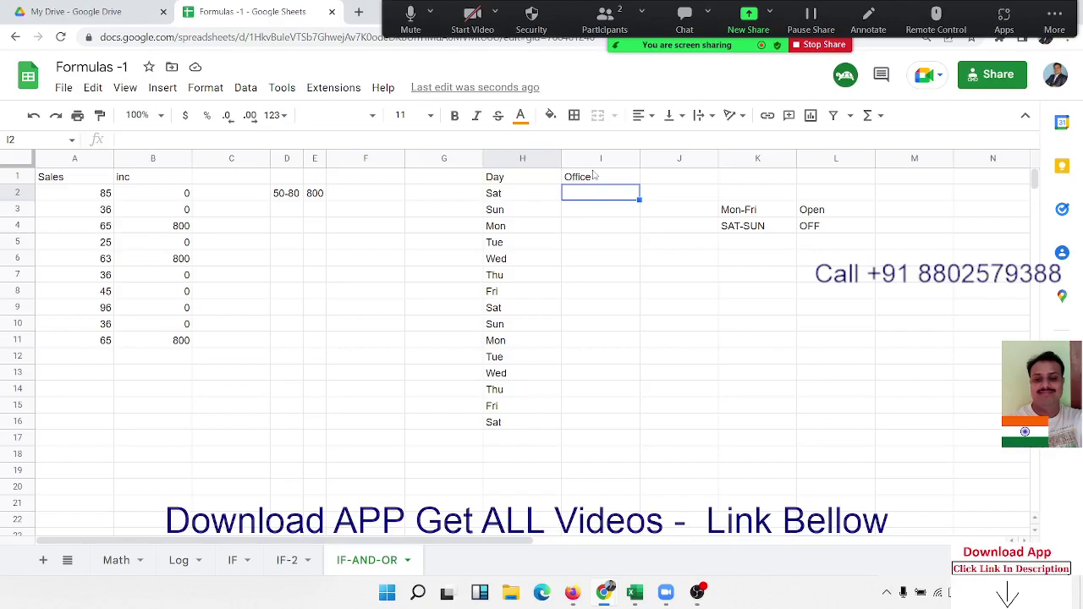
{"action": "type", "text": "=a"}
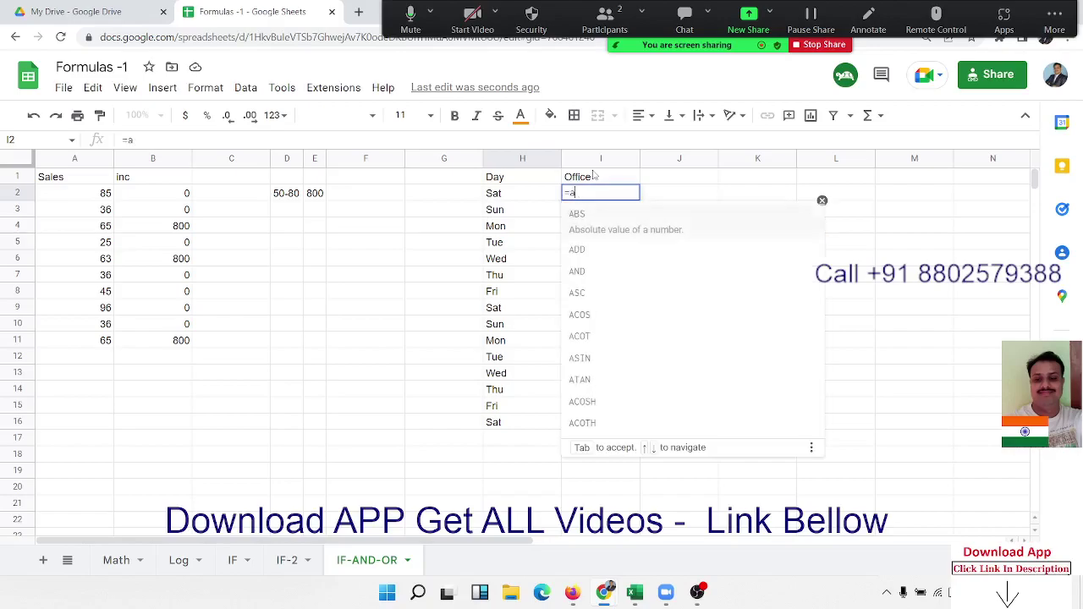
{"action": "type", "text": "nd"}
{"action": "key", "text": "Tab"}
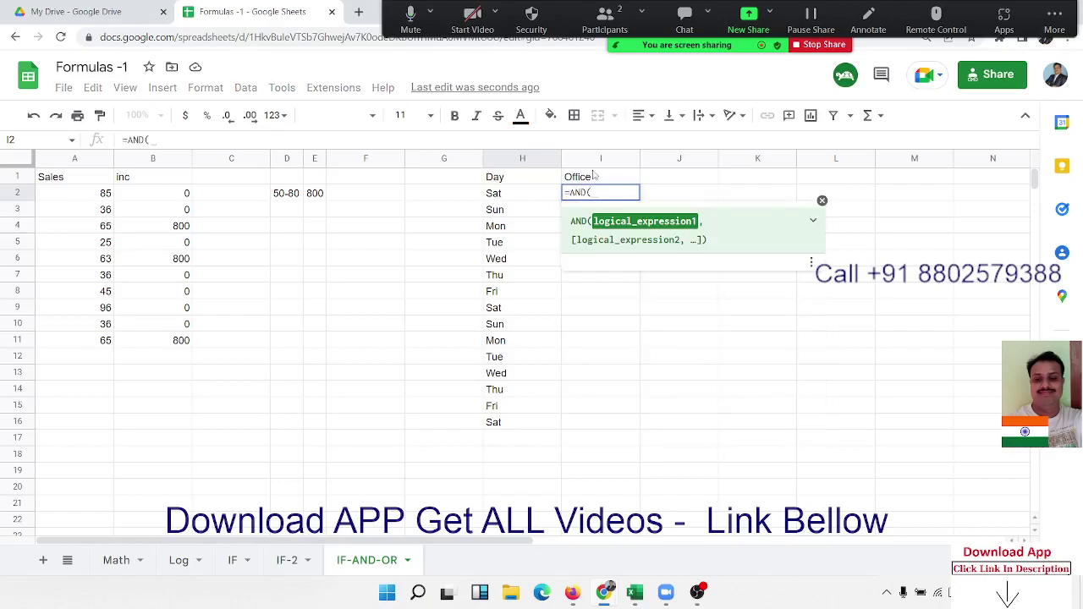
{"action": "key", "text": "Left"}
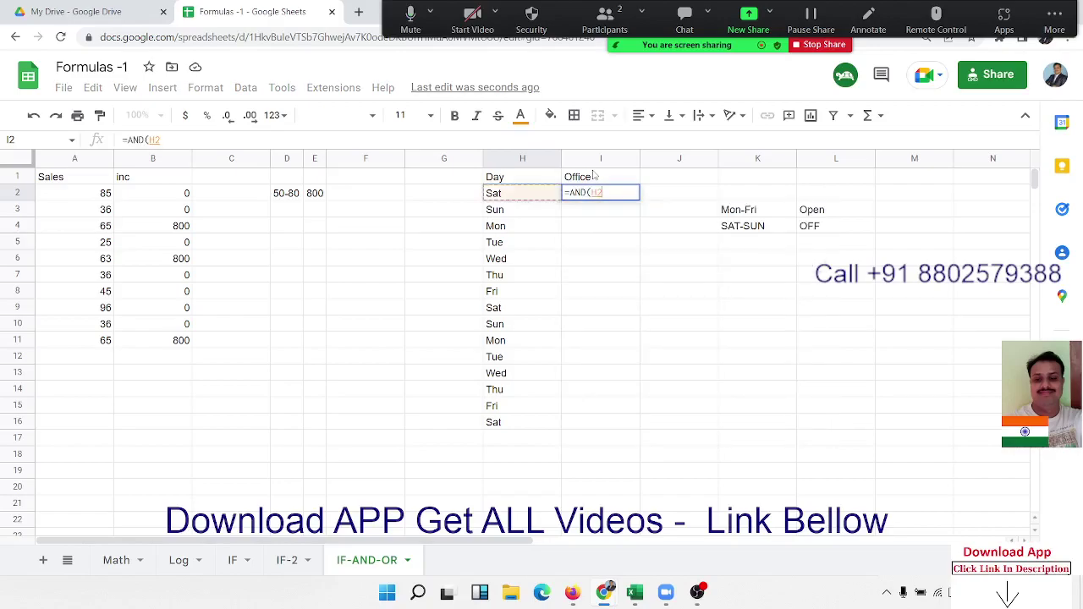
{"action": "type", "text": "<="}
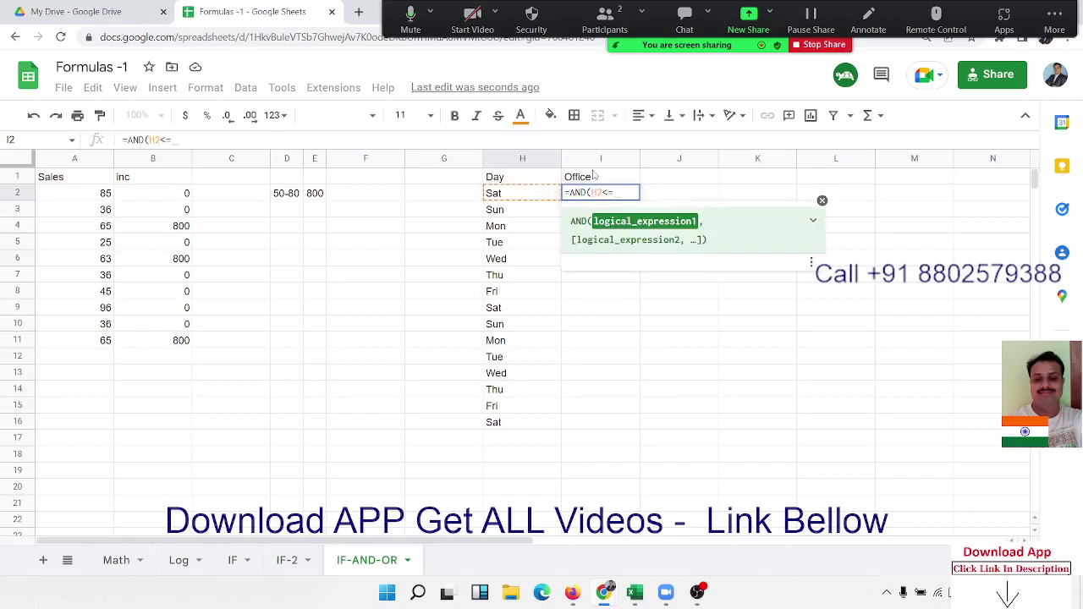
{"action": "key", "text": "BackSpace"}
{"action": "key", "text": "BackSpace"}
{"action": "key", "text": "BackSpace"}
{"action": "key", "text": "BackSpace"}
{"action": "key", "text": "BackSpace"}
{"action": "key", "text": "BackSpace"}
{"action": "key", "text": "BackSpace"}
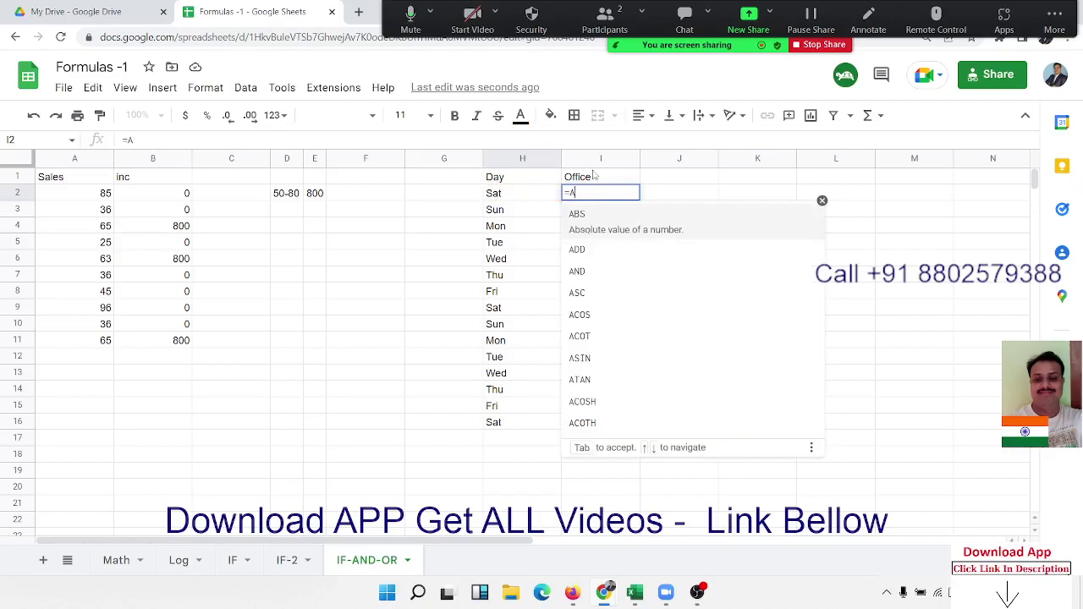
{"action": "key", "text": "BackSpace"}
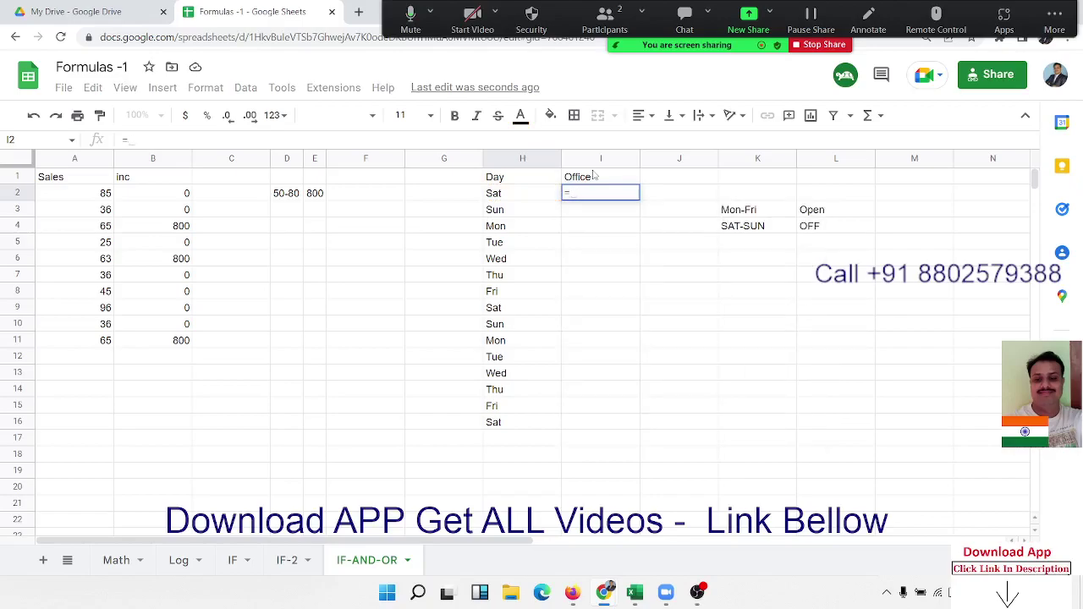
Enter =OR(H2="Sat",H2="Sun") in I2
{"action": "type", "text": "or"}
{"action": "key", "text": "Tab"}
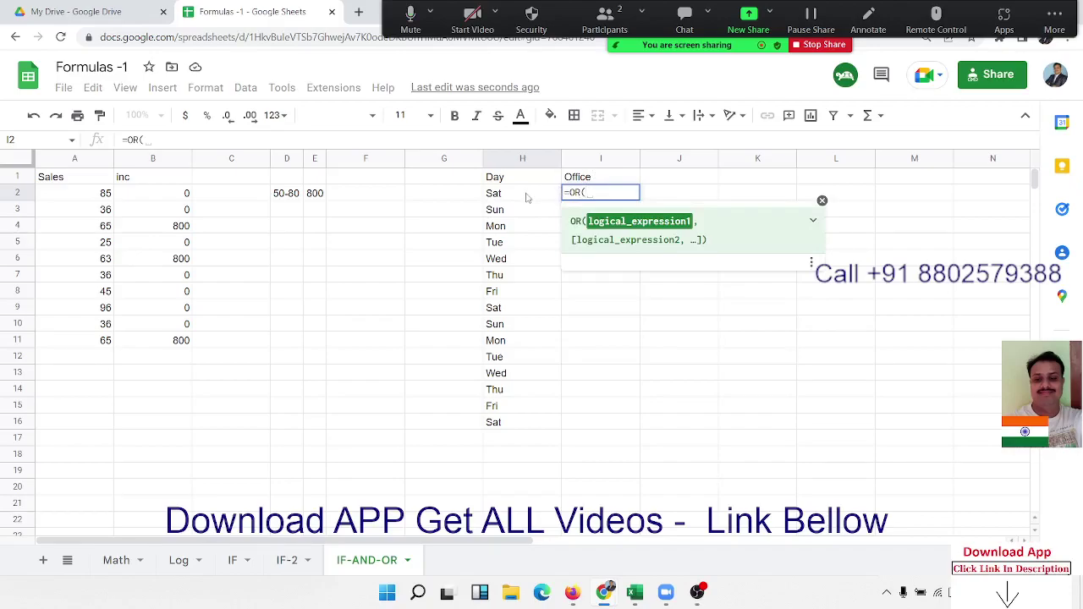
{"action": "left_click", "coordinate": [514, 194]}
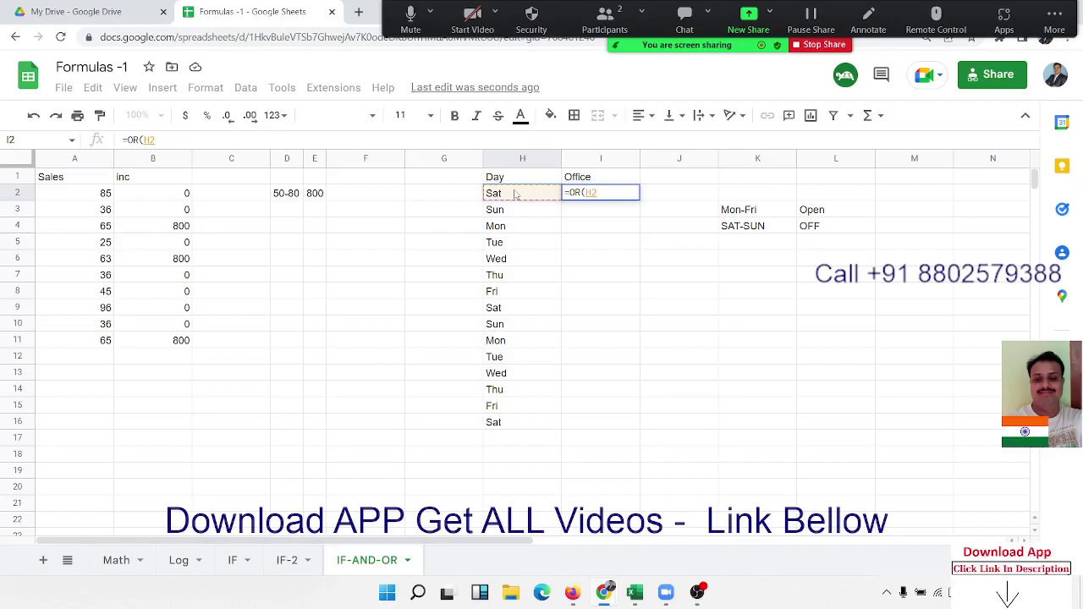
{"action": "type", "text": "=\"Sat"}
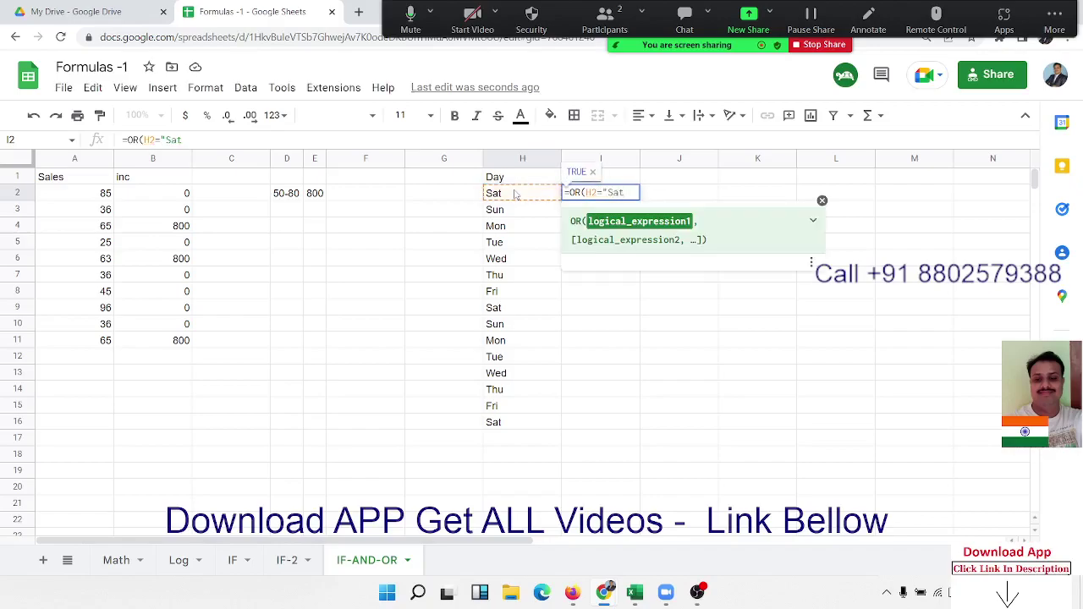
{"action": "type", "text": "\","}
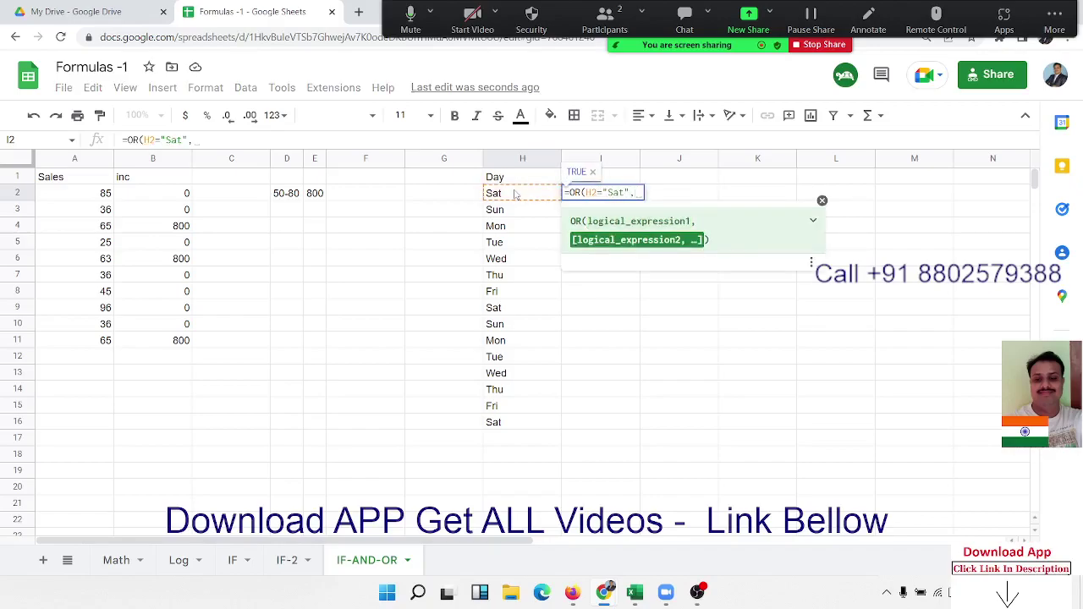
{"action": "left_click", "coordinate": [515, 194]}
{"action": "type", "text": "=\""}
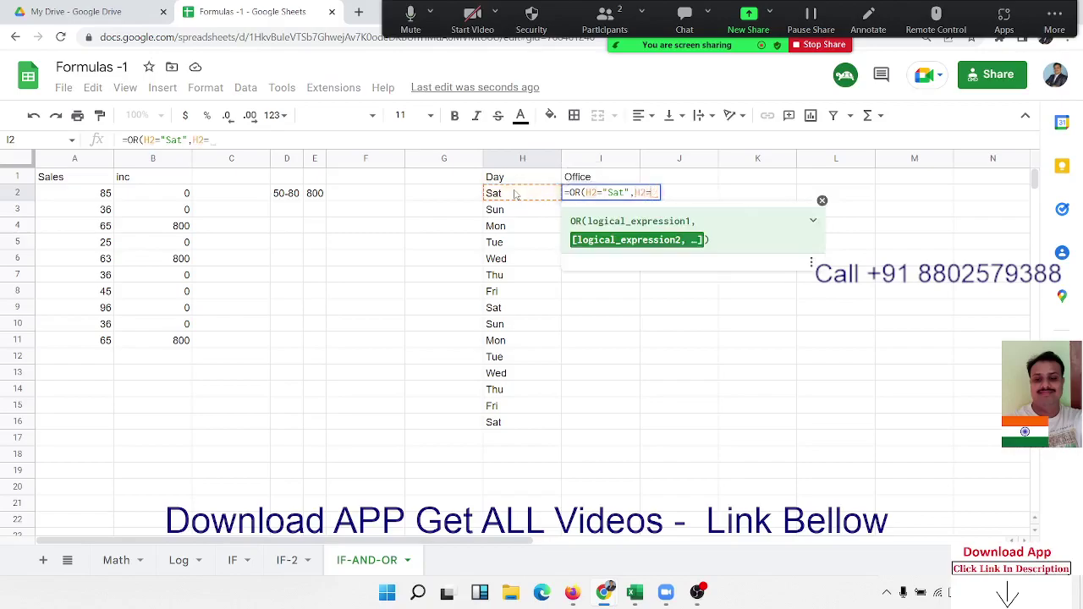
{"action": "type", "text": "Sun"}
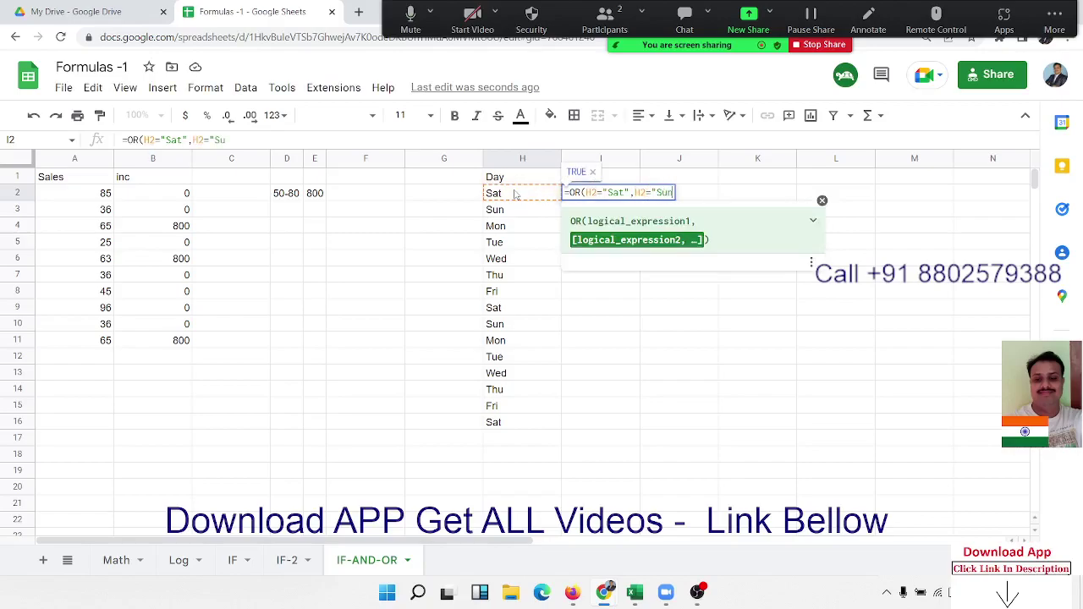
{"action": "type", "text": "\""}
{"action": "type", "text": ")"}
{"action": "key", "text": "Return"}
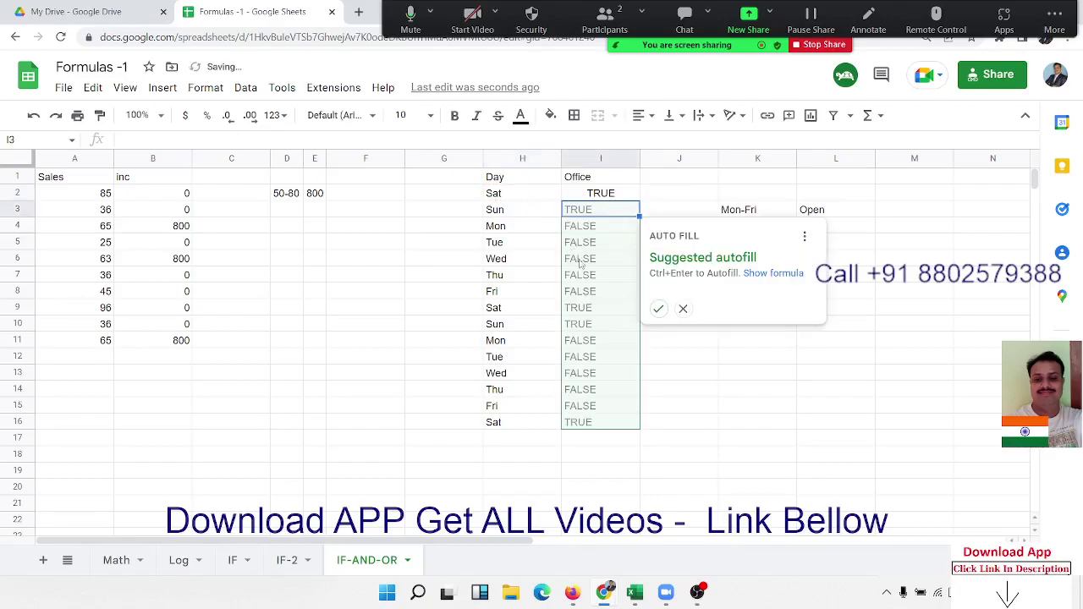
Autofill the OR formula down to I16 and verify it in I2 and I3
{"action": "left_click", "coordinate": [659, 311]}
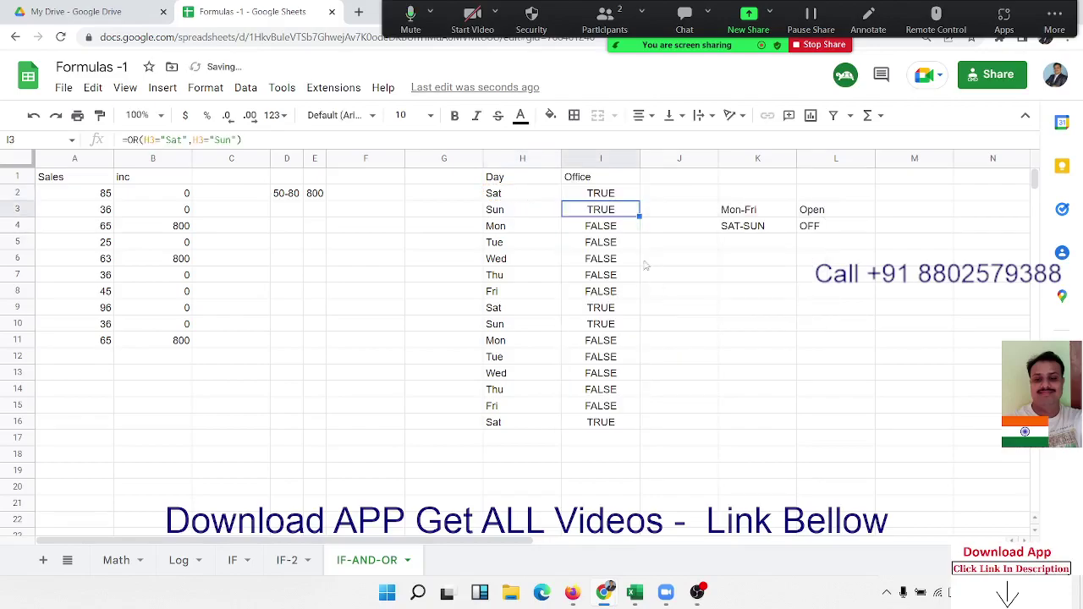
{"action": "left_click", "coordinate": [616, 195]}
{"action": "left_click", "coordinate": [617, 212]}
Rewrite I2 as =IF(OR(H2="Sat",H2="Sun"),"OFF","OPEN")
{"action": "double_click", "coordinate": [570, 192]}
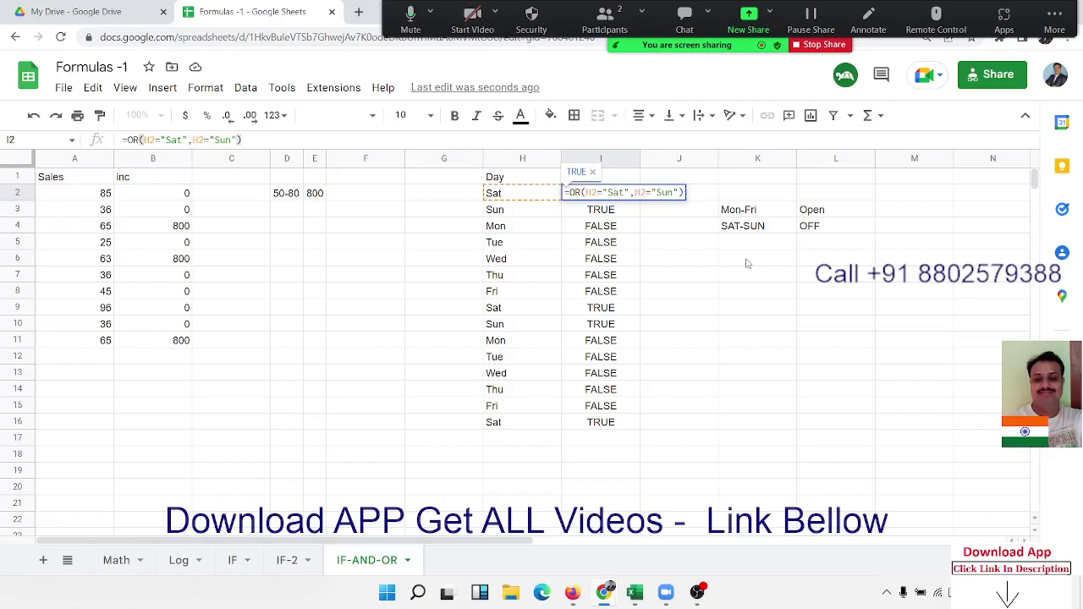
{"action": "type", "text": "if"}
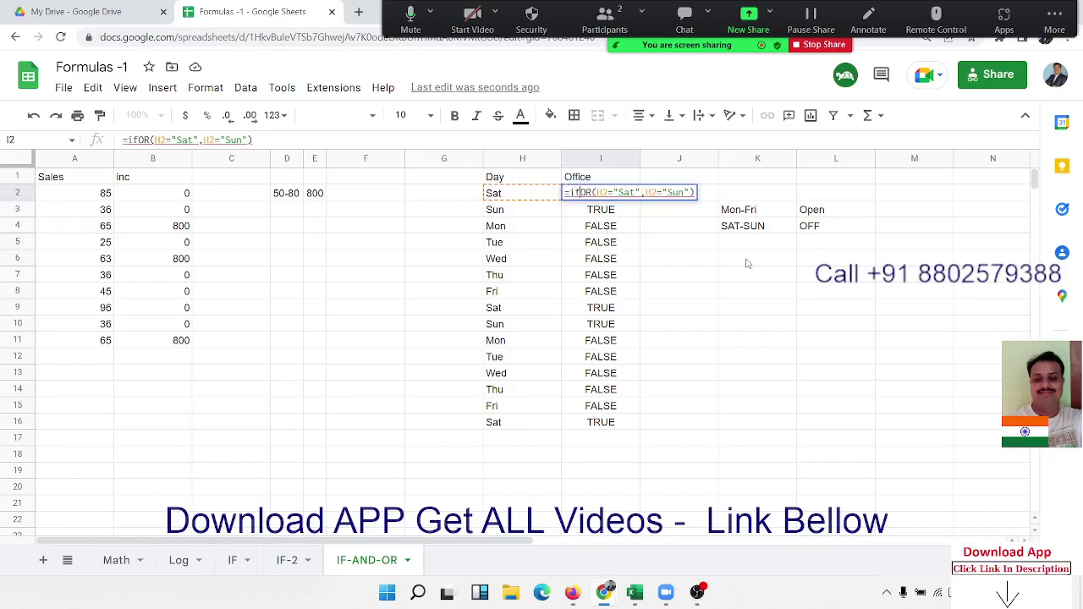
{"action": "type", "text": "("}
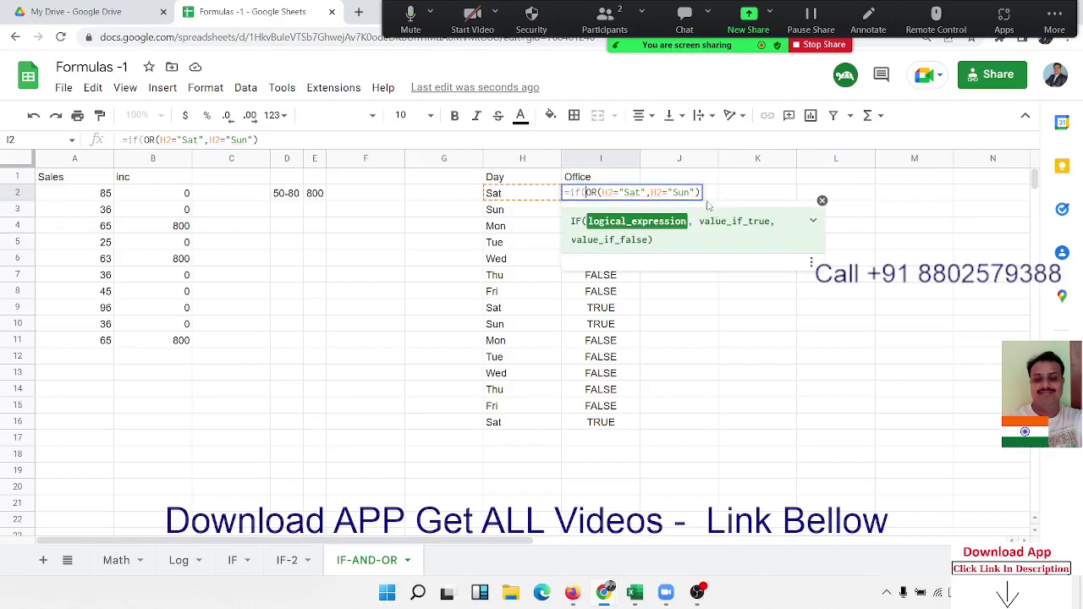
{"action": "type", "text": "I2"}
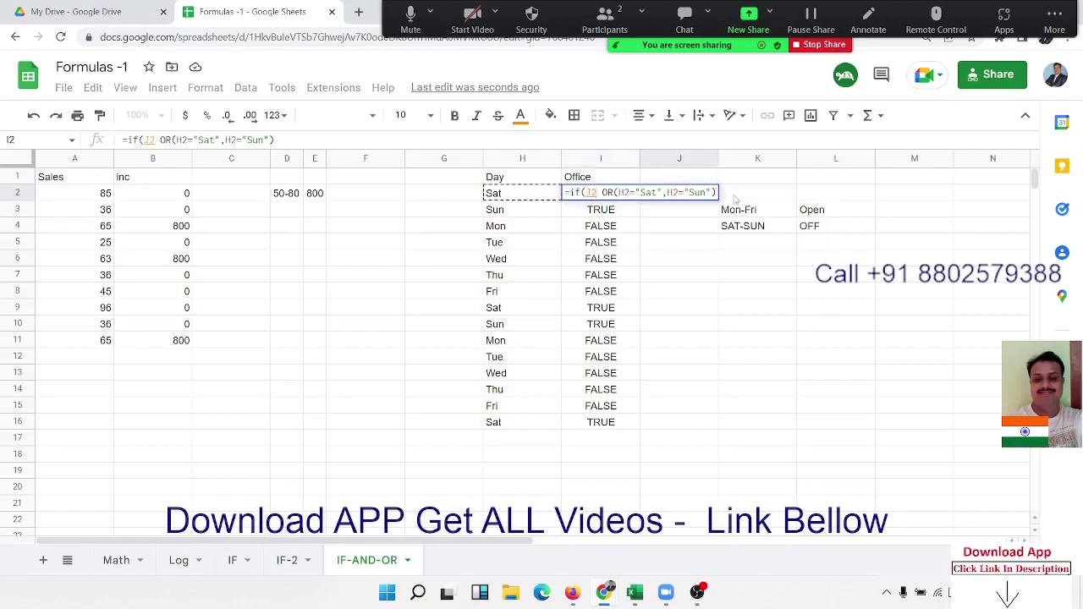
{"action": "key", "text": "Left"}
{"action": "key", "text": "BackSpace"}
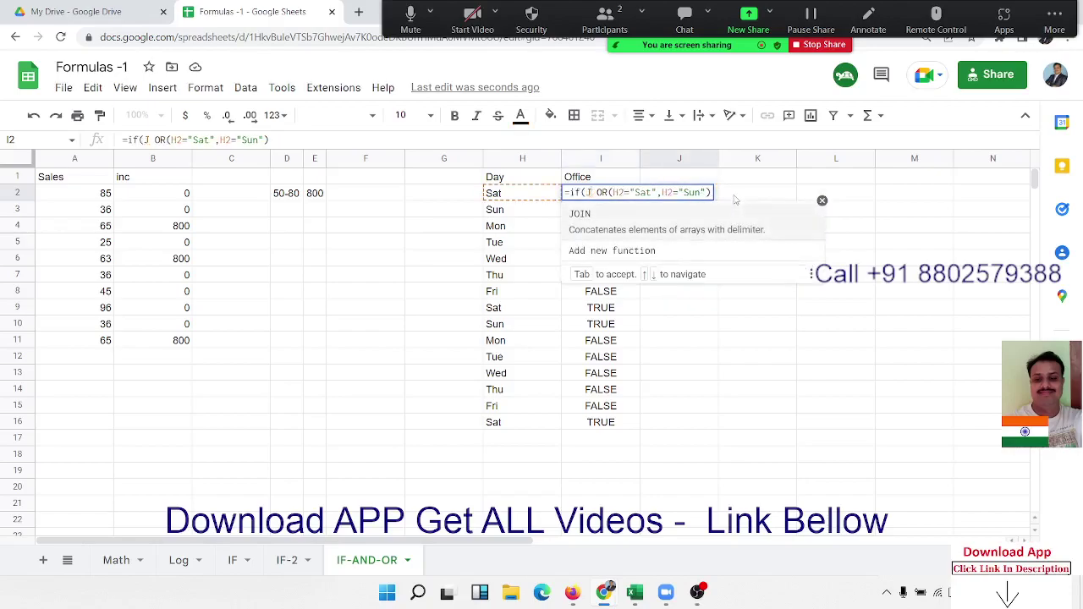
{"action": "key", "text": "BackSpace"}
{"action": "key", "text": "Delete"}
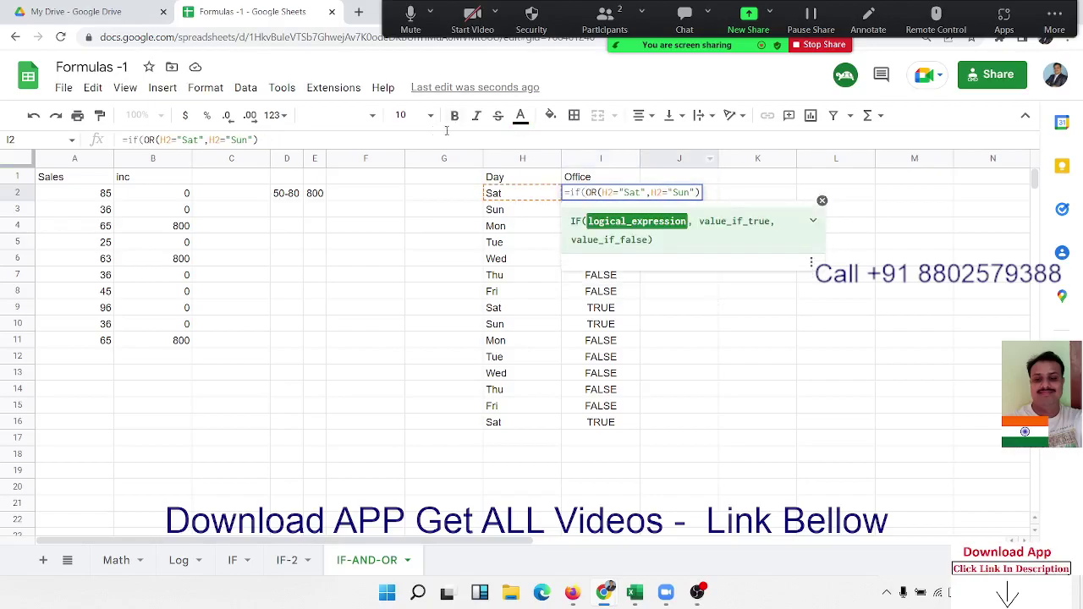
{"action": "left_click", "coordinate": [387, 133]}
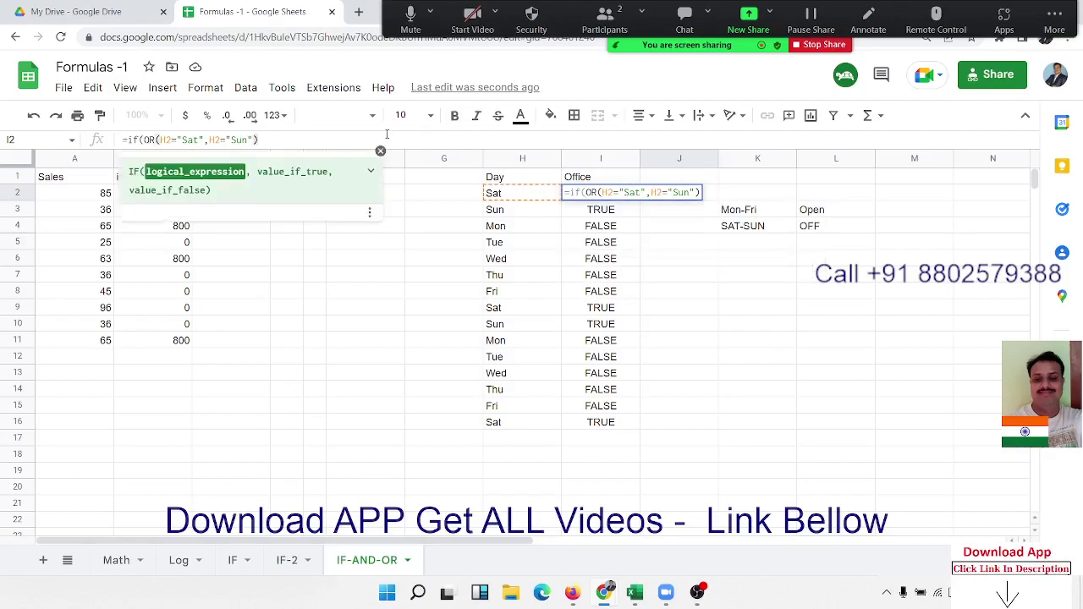
{"action": "type", "text": ",\""}
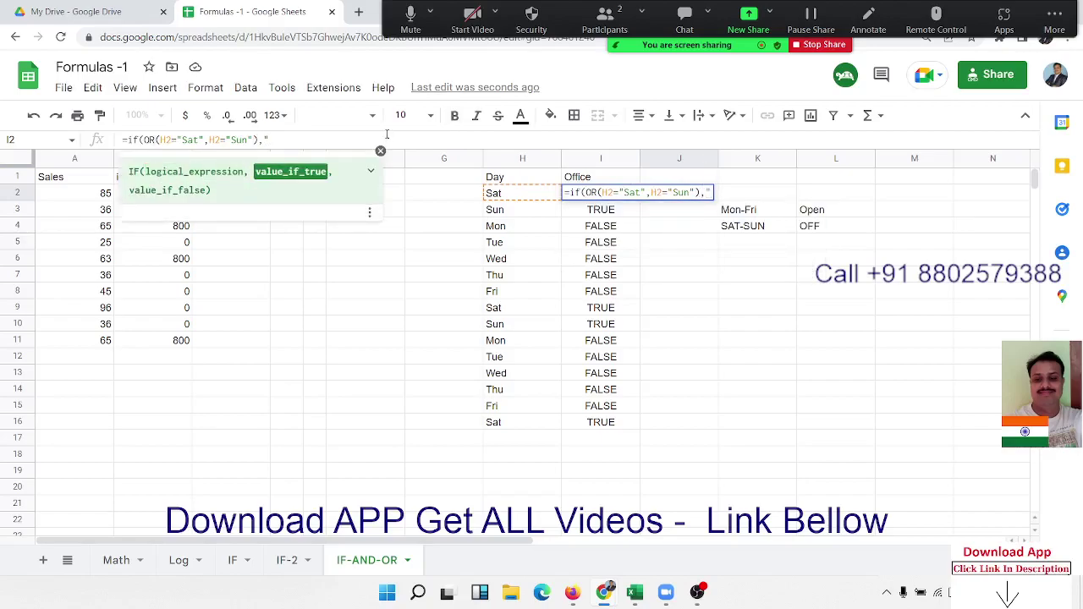
{"action": "type", "text": "OFF\",\""}
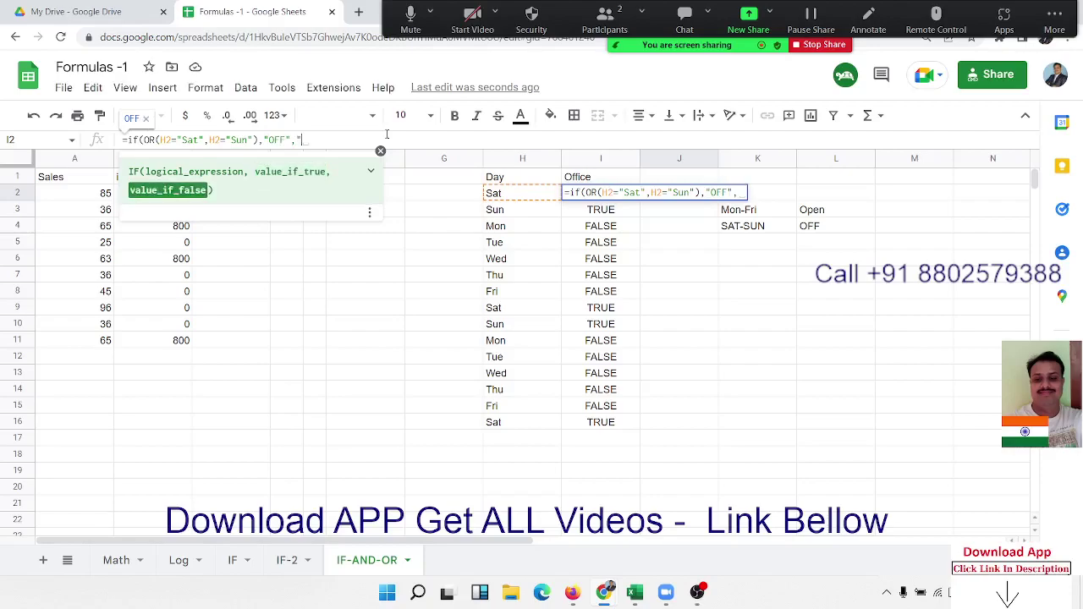
{"action": "type", "text": "OPEM"}
{"action": "key", "text": "BackSpace"}
{"action": "type", "text": "N"}
{"action": "type", "text": "\")"}
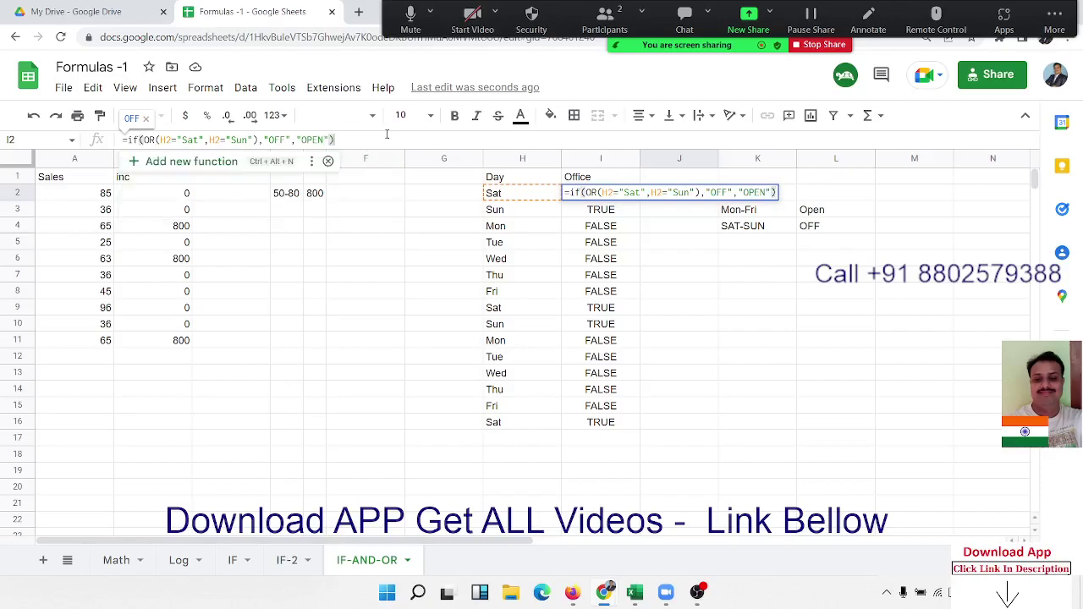
{"action": "key", "text": "Return"}
Fill the I2 formula down to I16 and spot-check the formulas in B3 and I4
{"action": "left_click", "coordinate": [631, 195]}
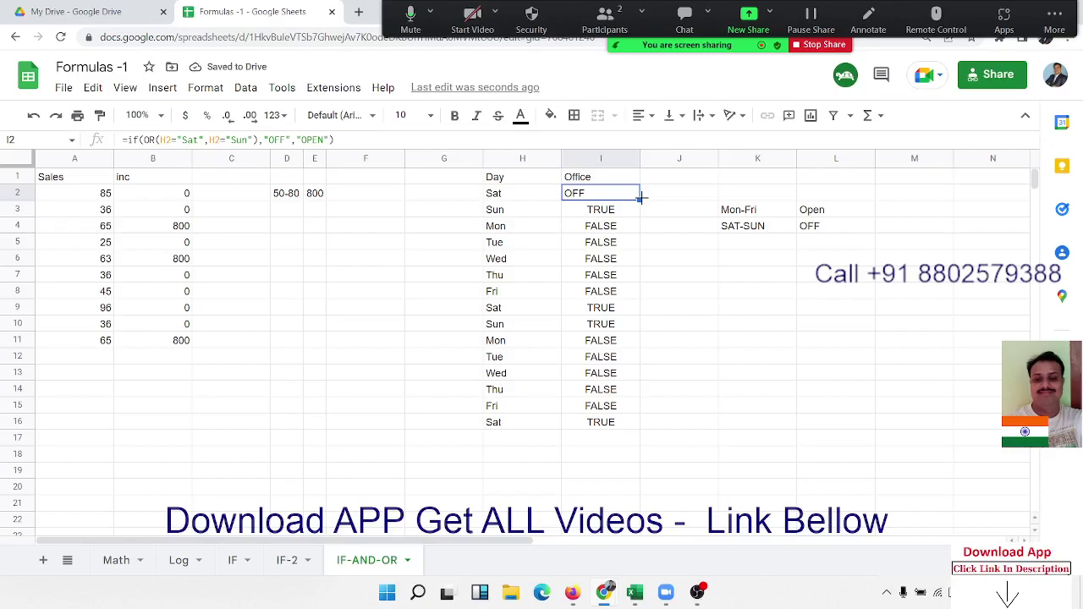
{"action": "left_click_drag", "start_coordinate": [641, 196], "coordinate": [638, 423]}
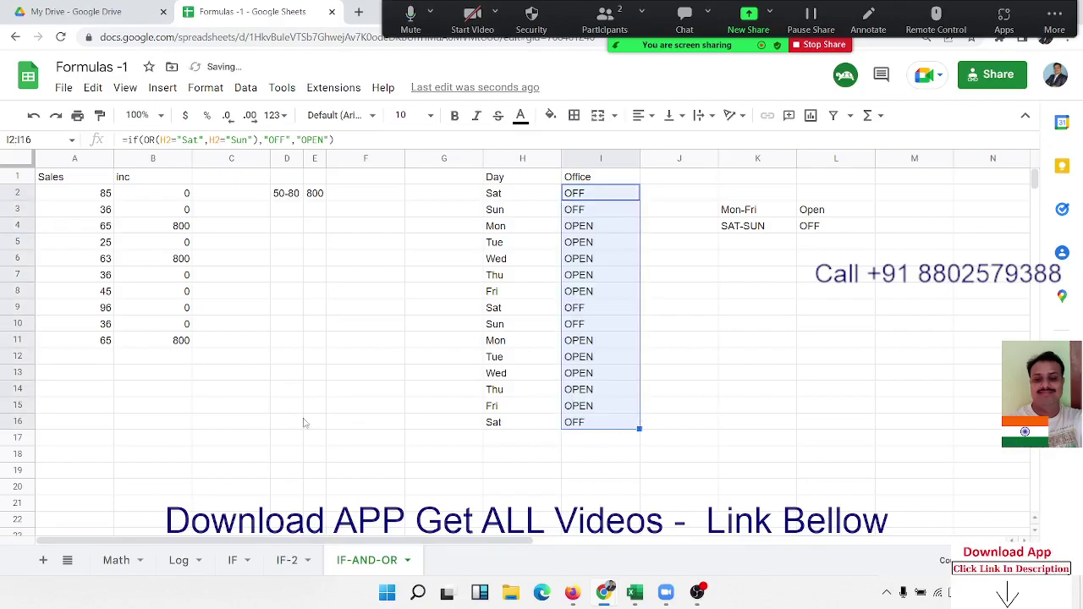
{"action": "left_click", "coordinate": [151, 219]}
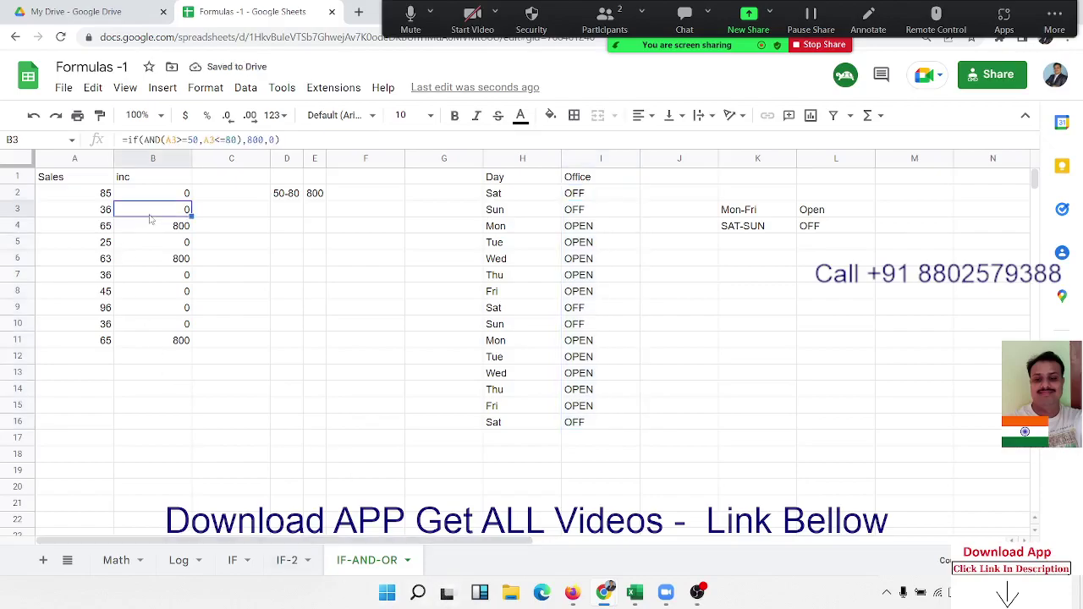
{"action": "left_click", "coordinate": [618, 230]}
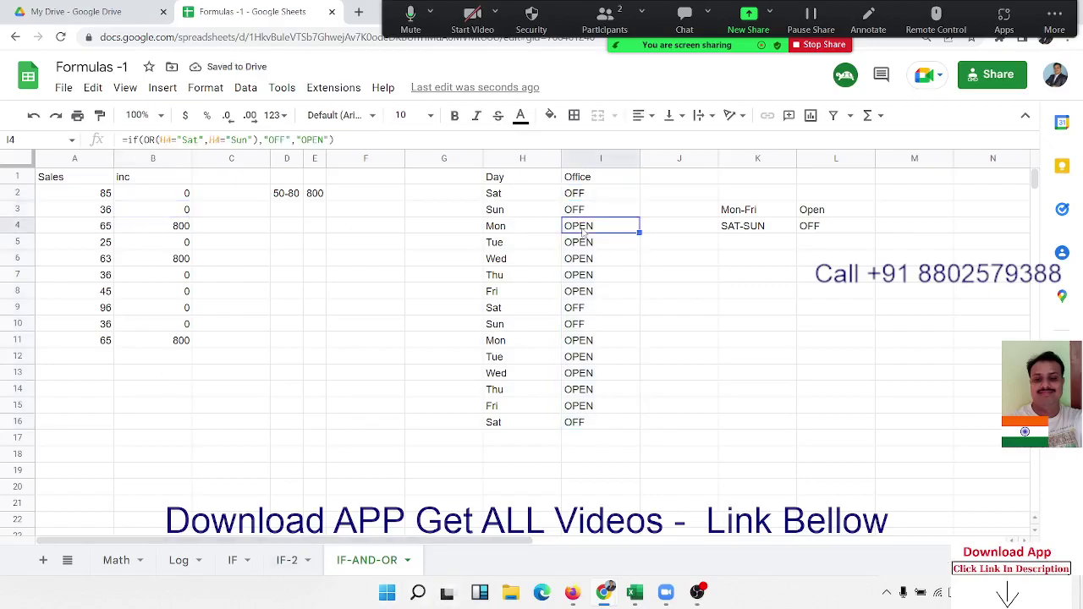
{"action": "left_click", "coordinate": [405, 563]}
{"action": "left_click", "coordinate": [263, 245]}
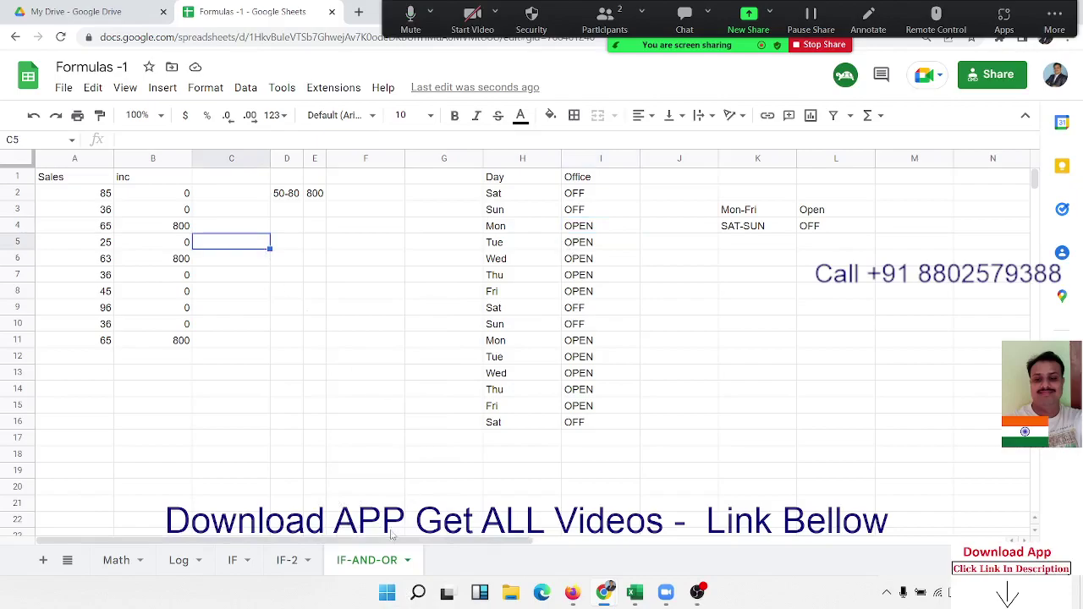
Copy the IF-AND-OR sheet into a new spreadsheet
{"action": "mouse_move", "coordinate": [385, 560]}
{"action": "left_mouse_down"}
{"action": "mouse_move", "coordinate": [433, 551]}
{"action": "mouse_move", "coordinate": [390, 546]}
{"action": "left_mouse_up"}
{"action": "right_click", "coordinate": [387, 561]}
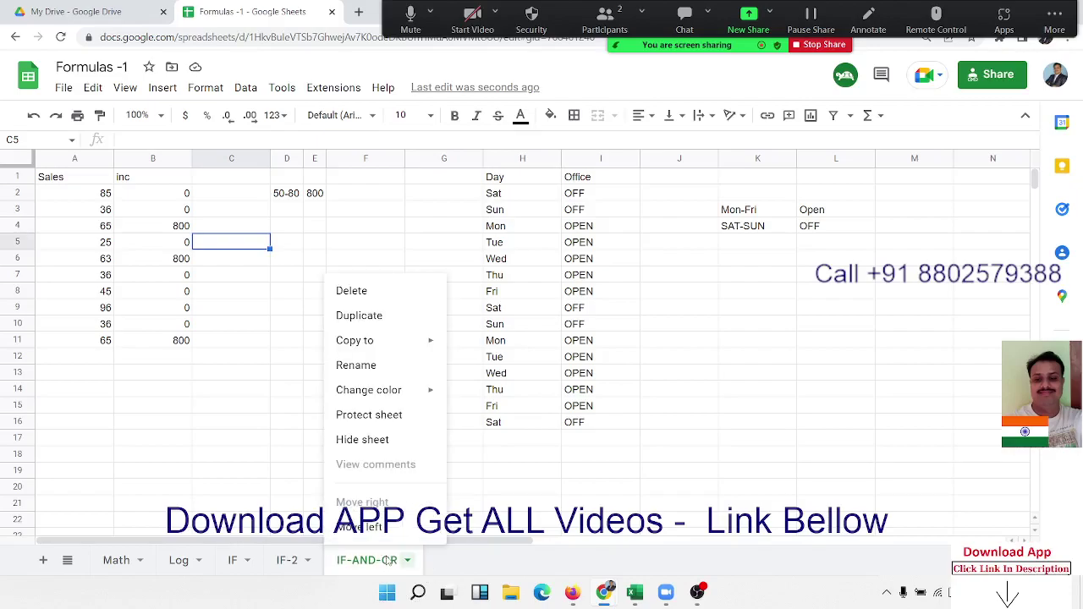
{"action": "mouse_move", "coordinate": [397, 341]}
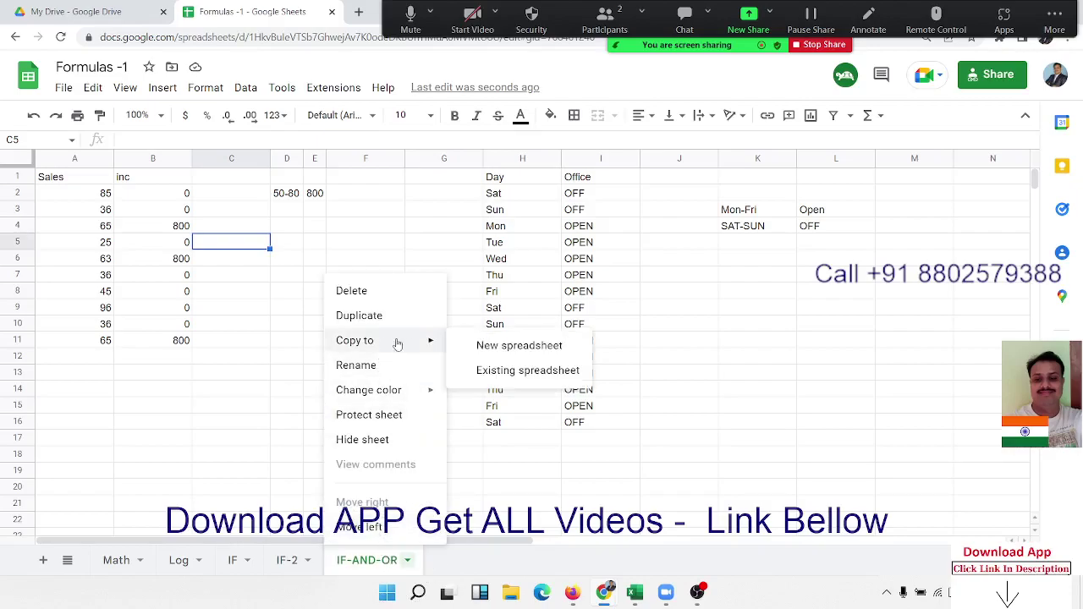
{"action": "left_click", "coordinate": [518, 346]}
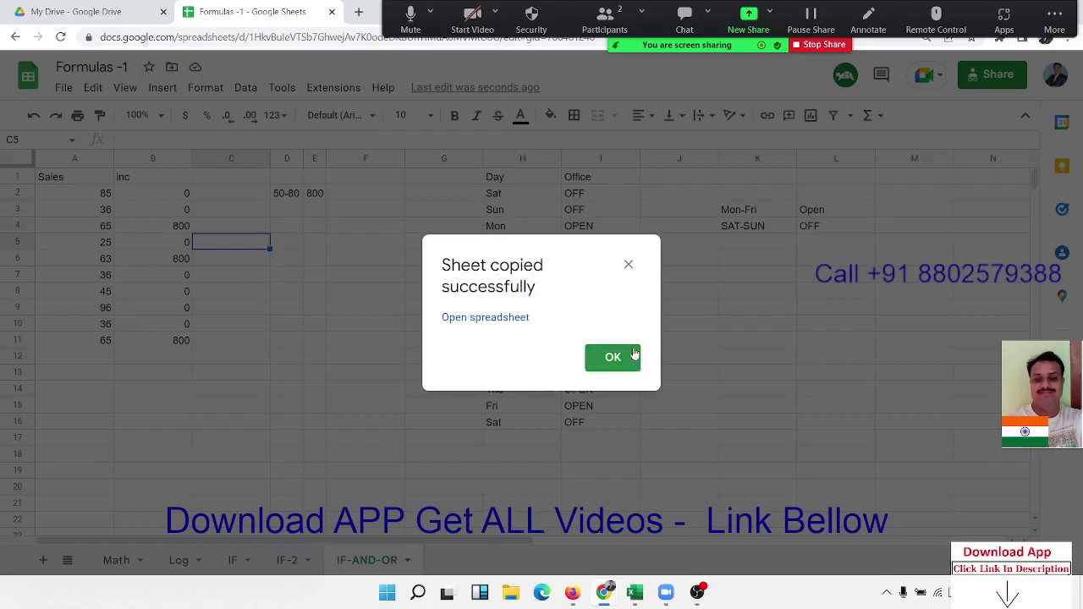
{"action": "left_click", "coordinate": [635, 353]}
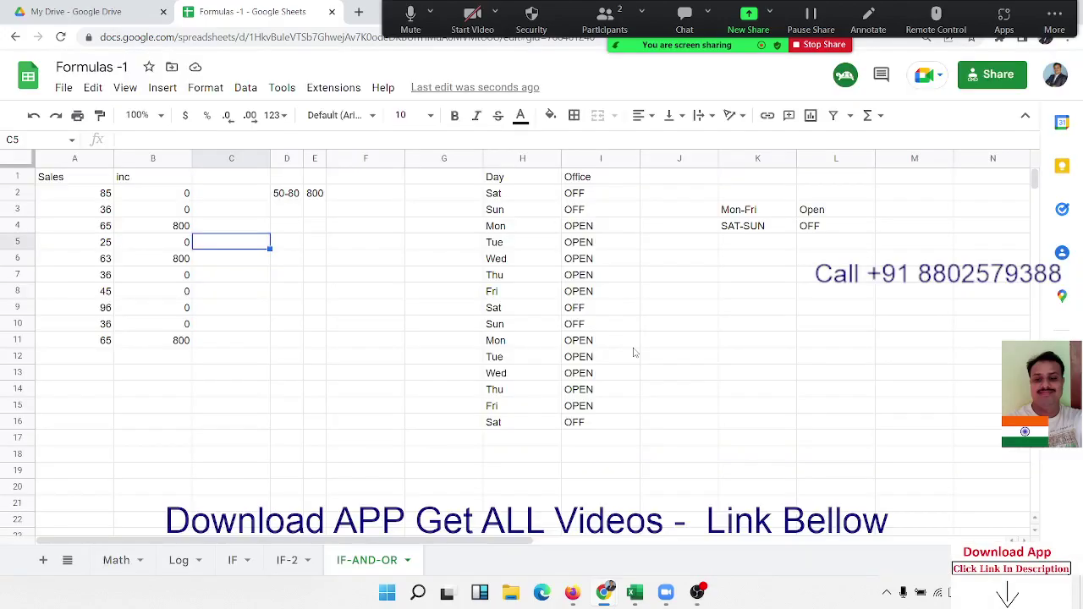
Add a blank Sheet6, then copy IF-AND-OR to a new spreadsheet again and open it
{"action": "left_click", "coordinate": [42, 560]}
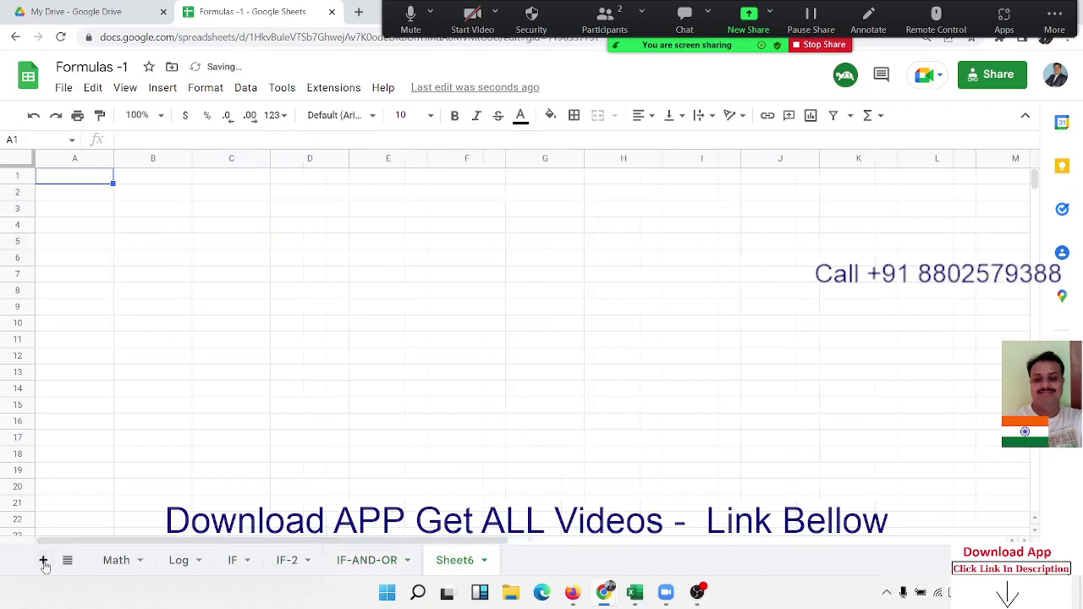
{"action": "right_click", "coordinate": [358, 569]}
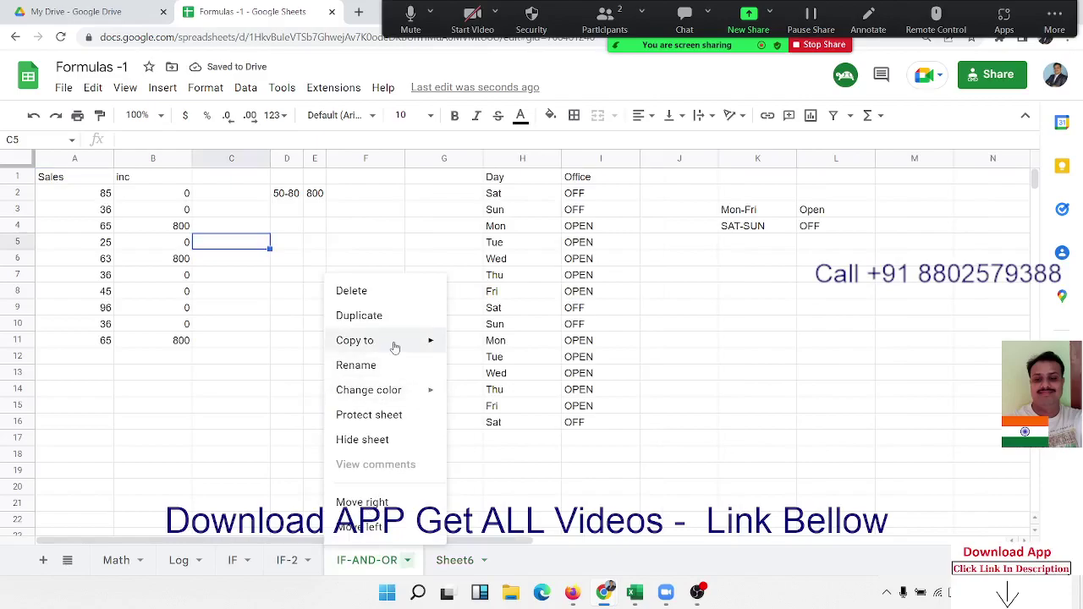
{"action": "mouse_move", "coordinate": [395, 342]}
{"action": "left_click", "coordinate": [484, 347]}
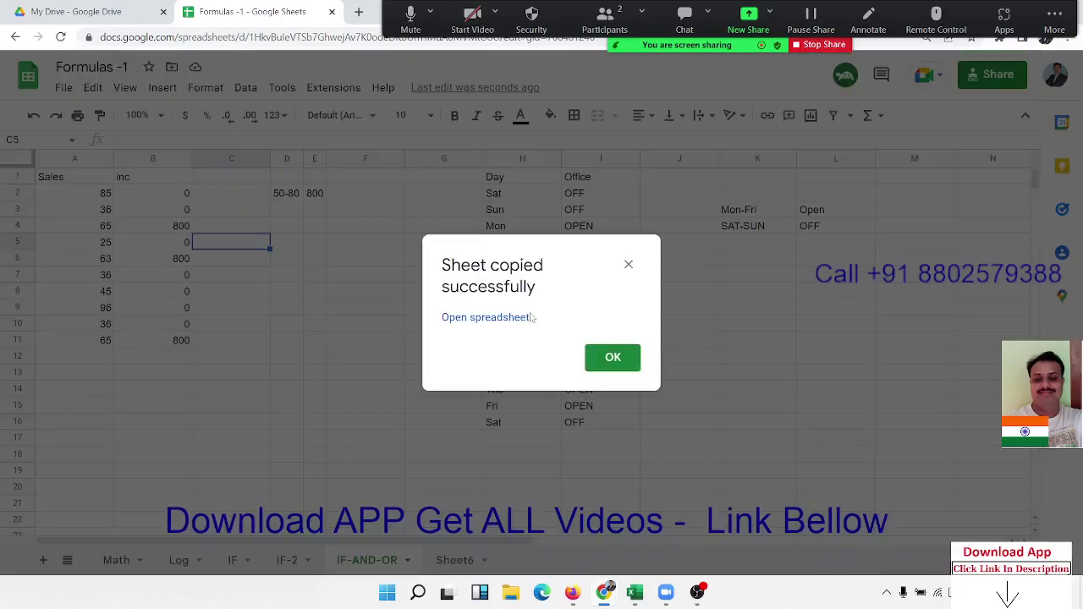
{"action": "left_click", "coordinate": [504, 318]}
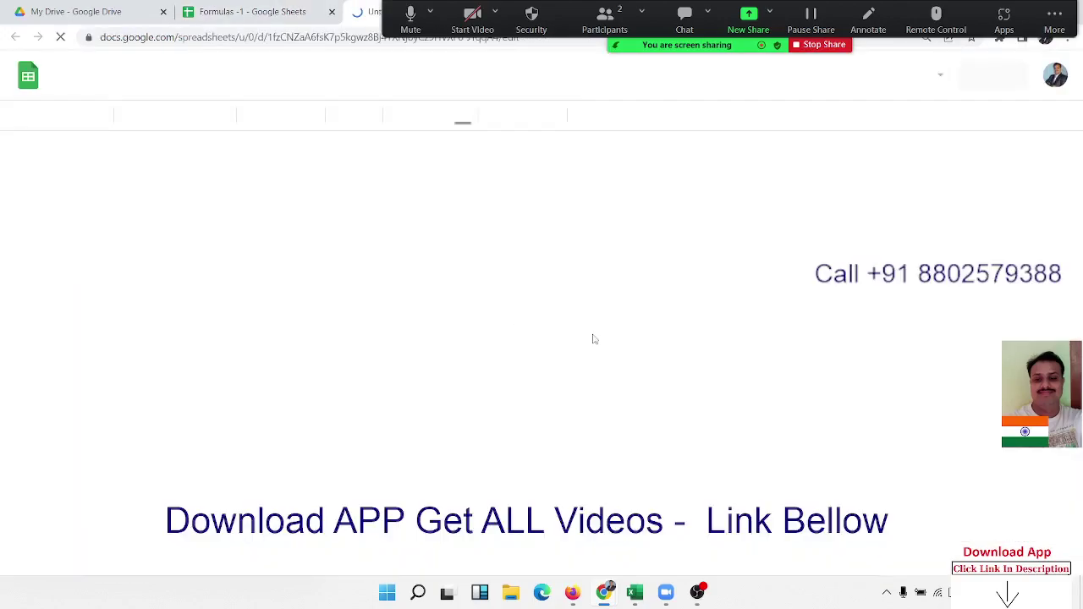
{"action": "key", "text": "ctrl+shift+Tab"}
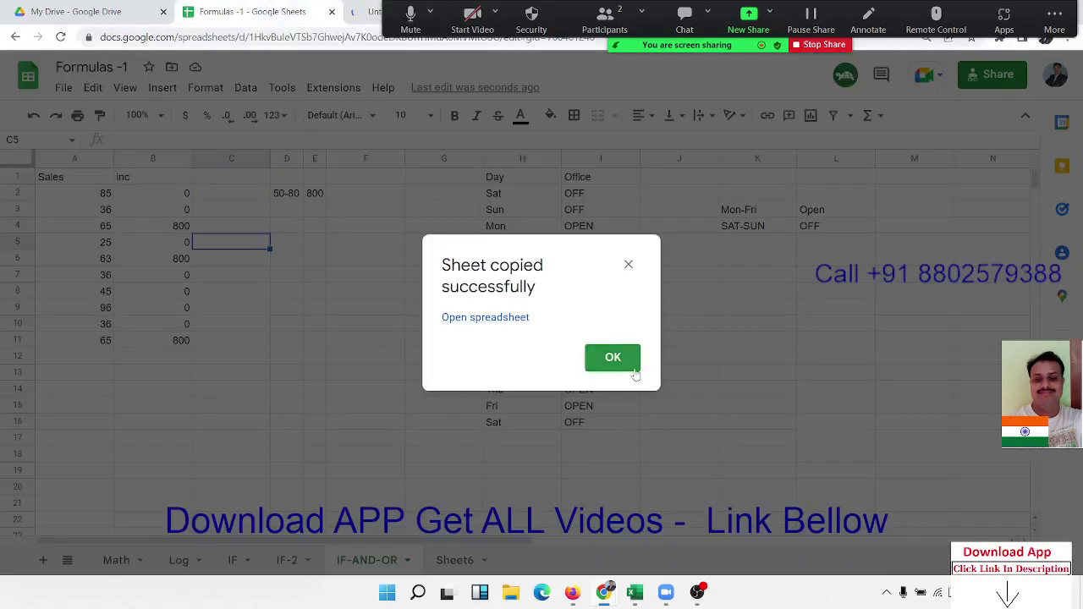
{"action": "left_click", "coordinate": [626, 362]}
Bring up the IF-AND-OR sheet options again and close them without choosing anything
{"action": "right_click", "coordinate": [387, 560]}
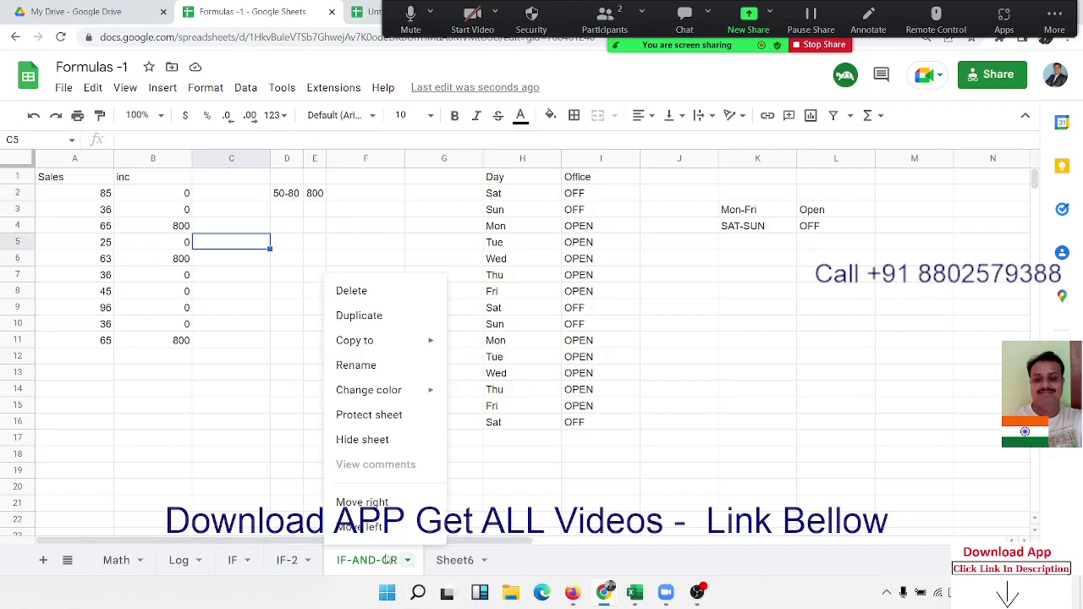
{"action": "mouse_move", "coordinate": [415, 350]}
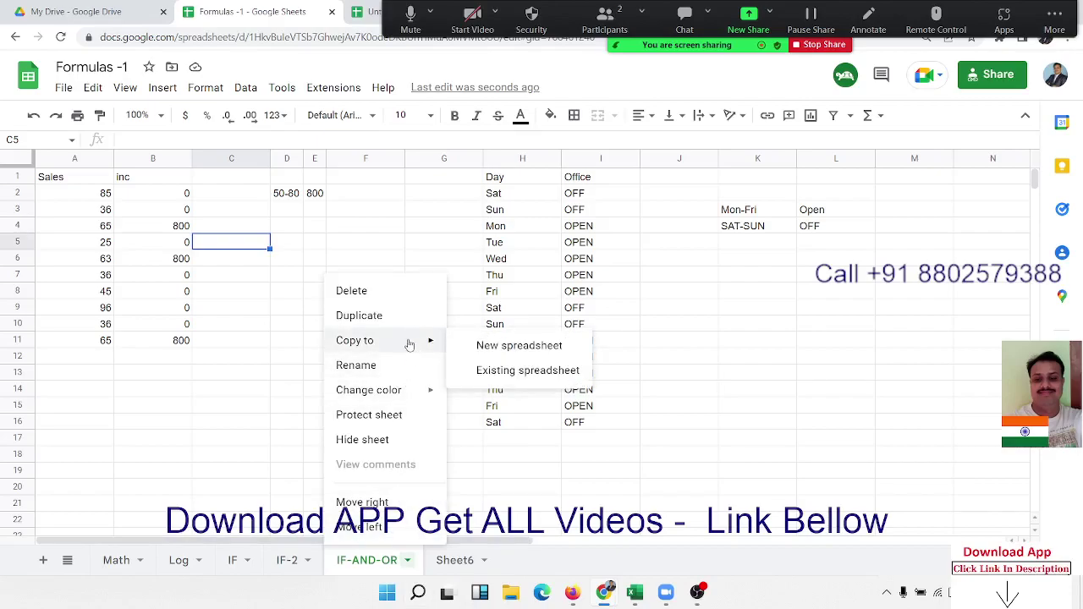
{"action": "left_click", "coordinate": [522, 453]}
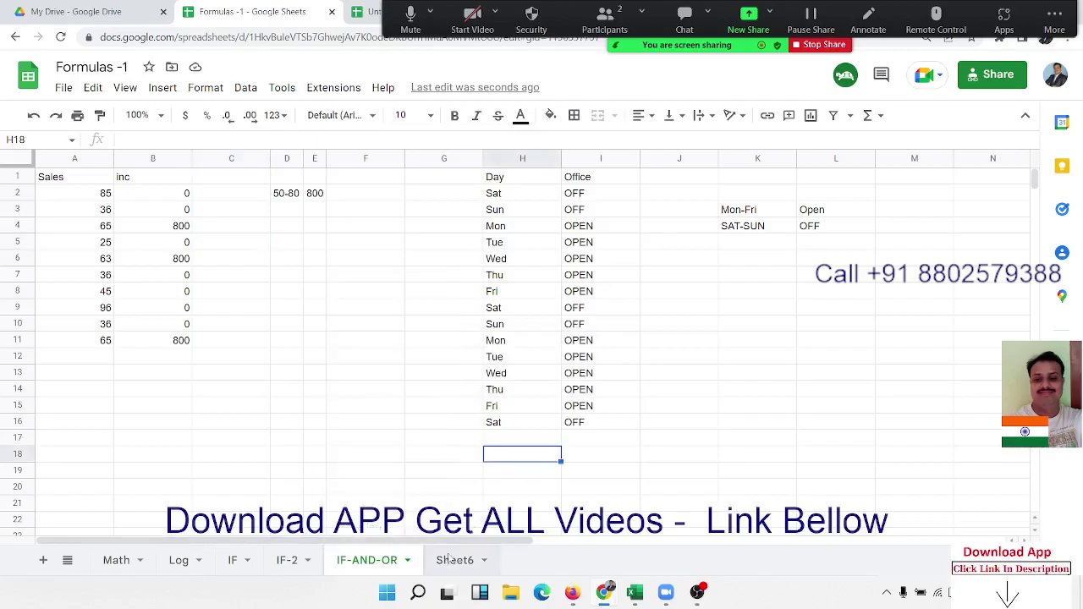
Rename the blank Sheet6 tab to IF-AND-OR-2
{"action": "left_click", "coordinate": [454, 560]}
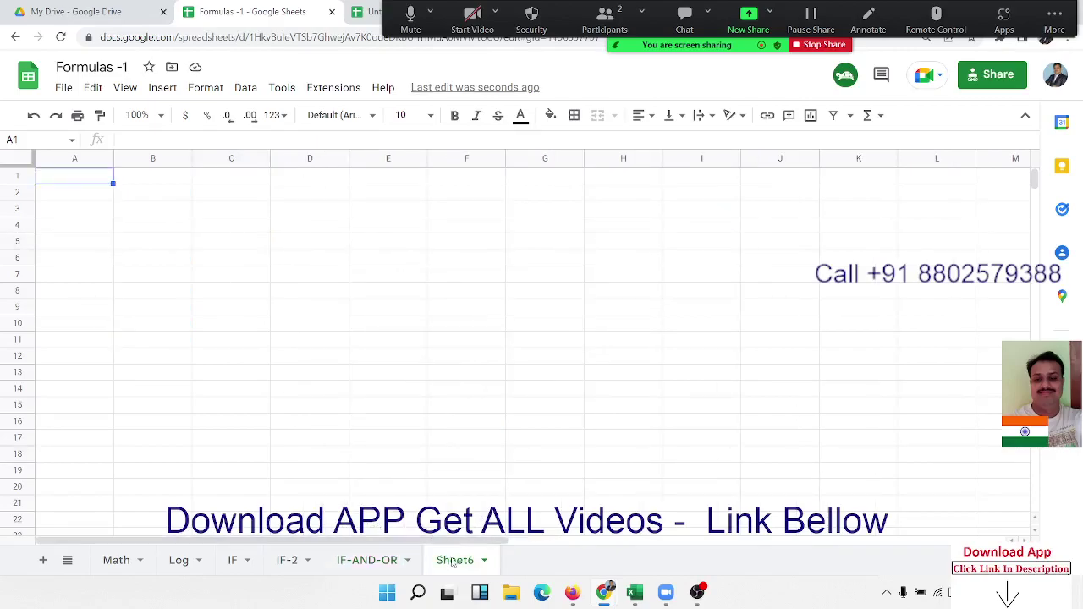
{"action": "double_click", "coordinate": [455, 560]}
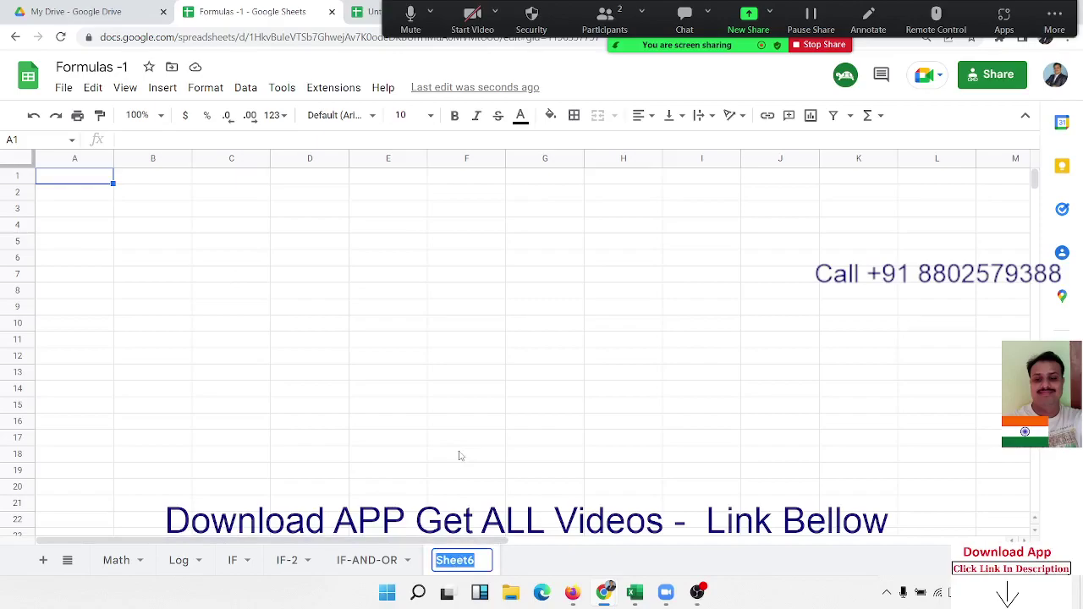
{"action": "type", "text": "IF-"}
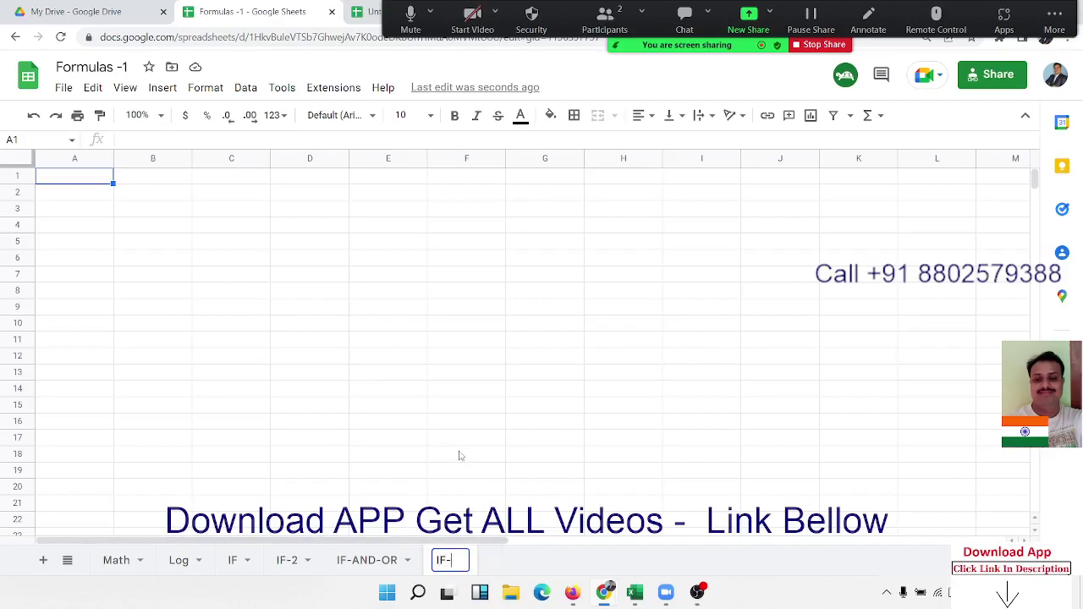
{"action": "type", "text": "AND-"}
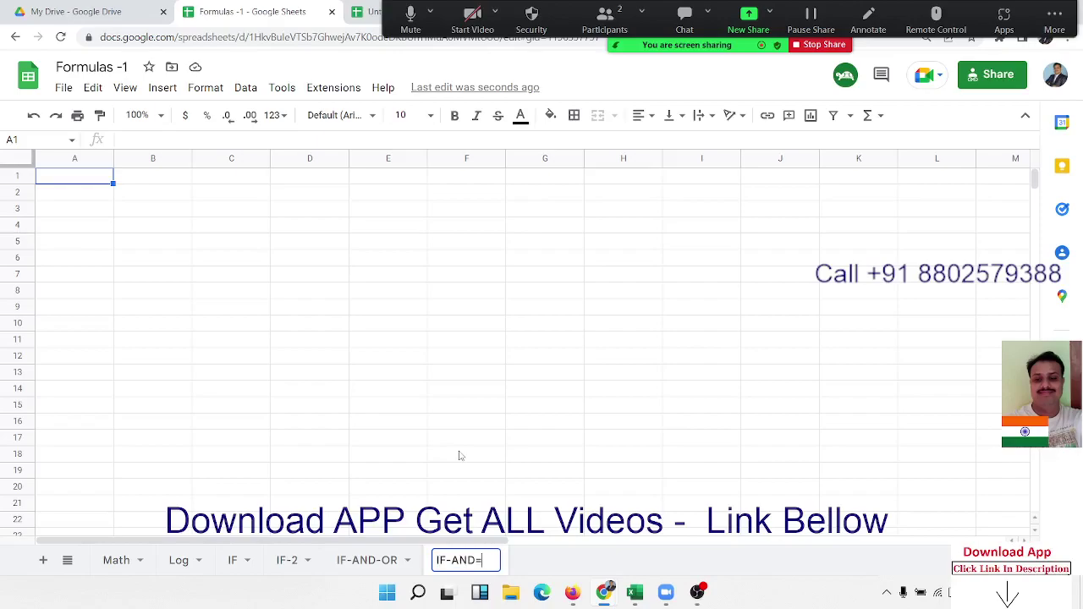
{"action": "type", "text": "O"}
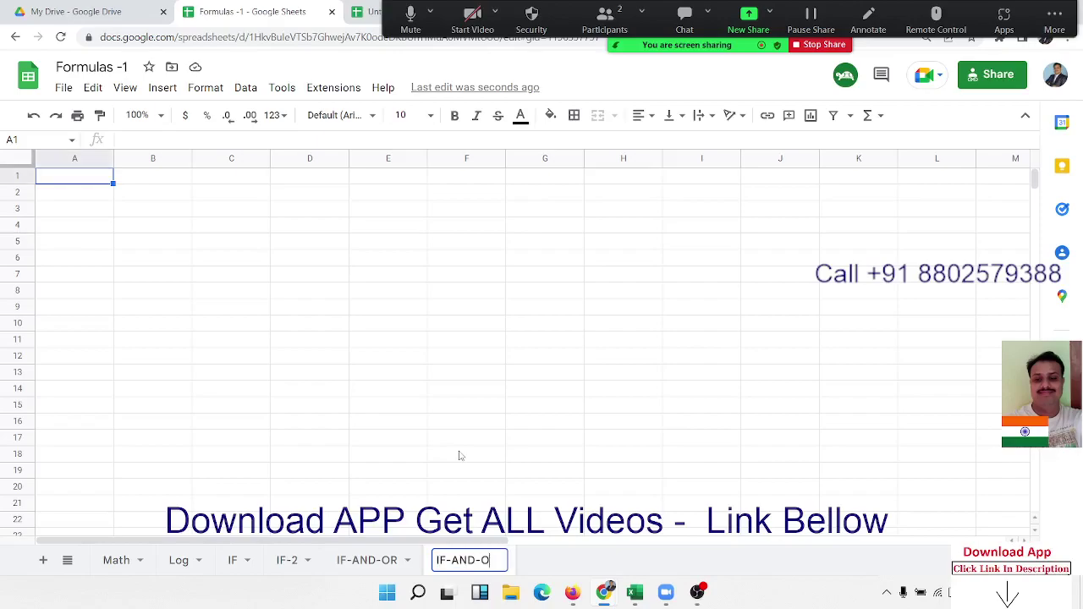
{"action": "type", "text": "R-2"}
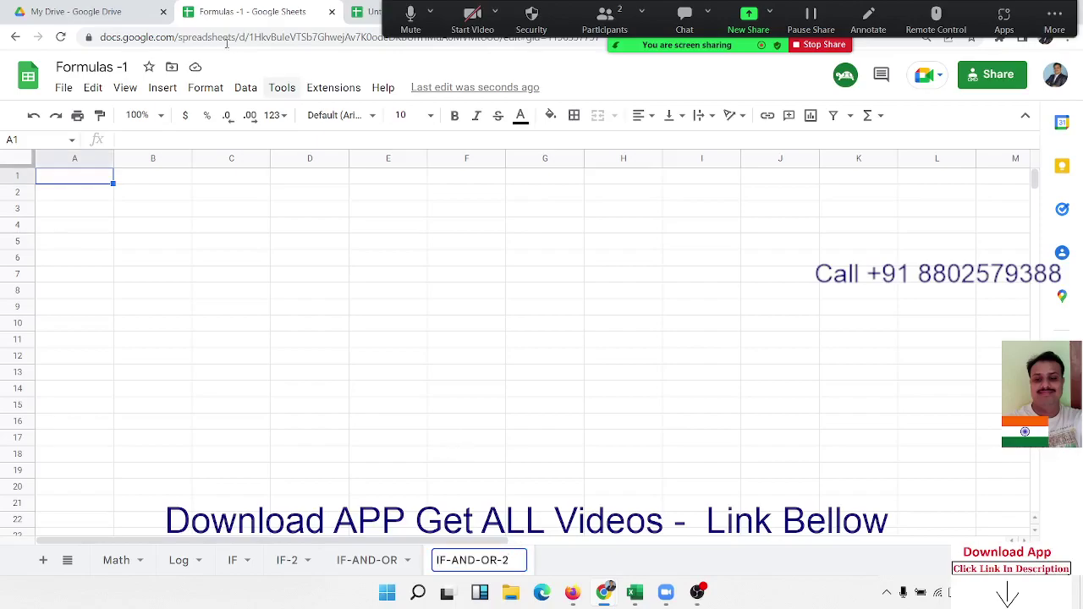
{"action": "left_click", "coordinate": [204, 224]}
Enter the Name header in A1 and six student names in A2:A7
{"action": "left_click", "coordinate": [86, 182]}
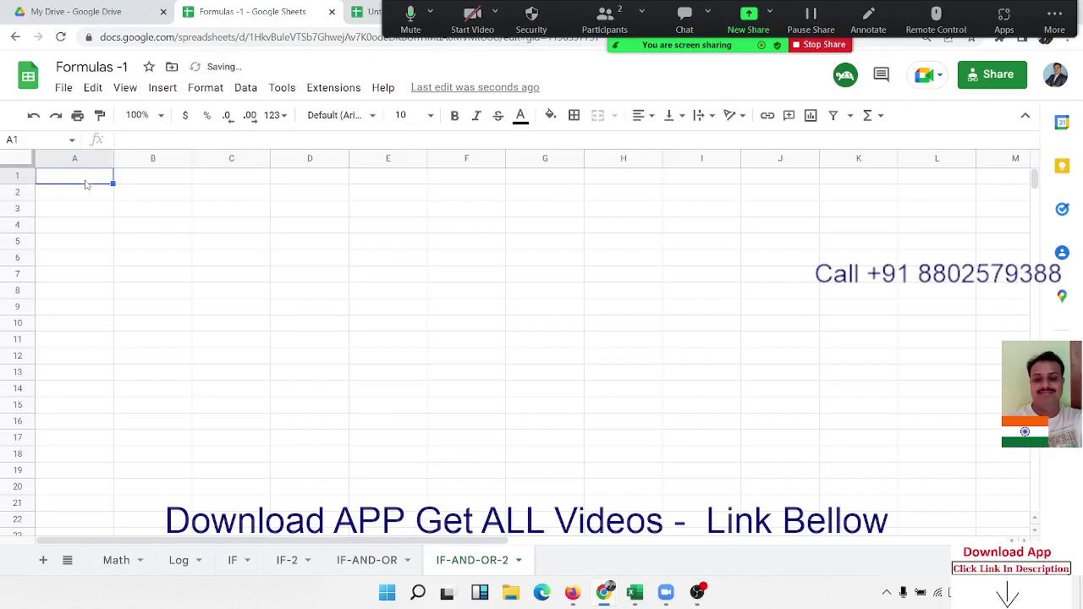
{"action": "type", "text": "Name"}
{"action": "key", "text": "Return"}
{"action": "type", "text": "P"}
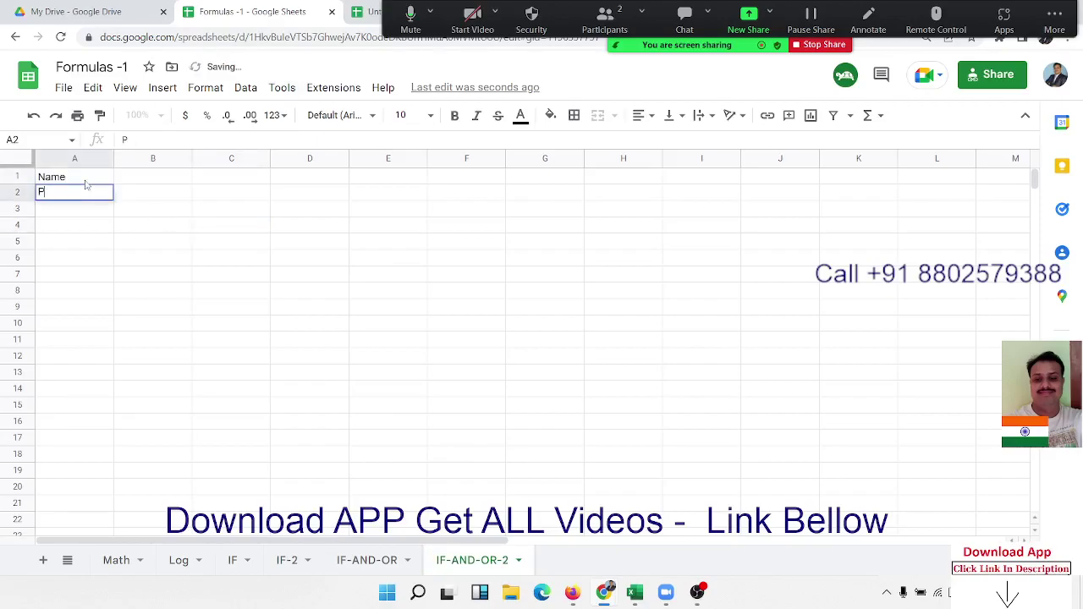
{"action": "type", "text": "uja"}
{"action": "key", "text": "Return"}
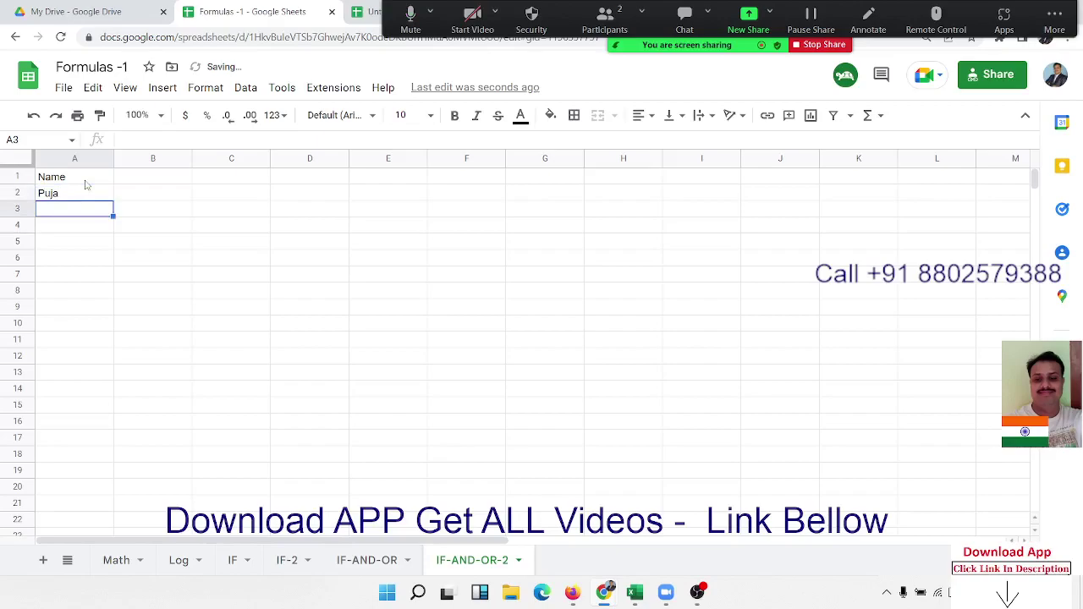
{"action": "type", "text": "Mohan"}
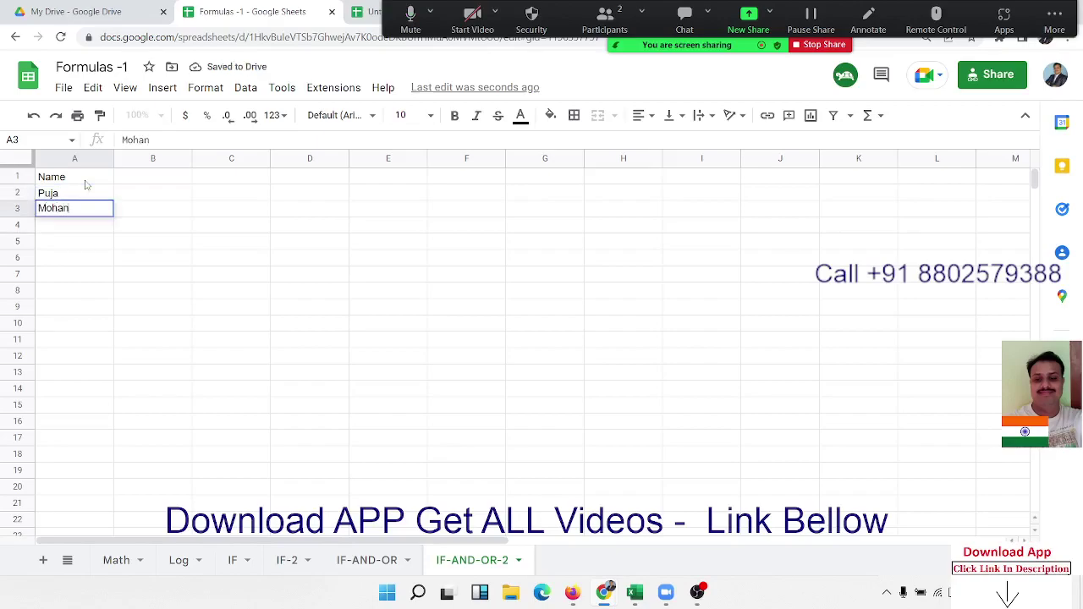
{"action": "key", "text": "Return"}
{"action": "type", "text": "Kavit"}
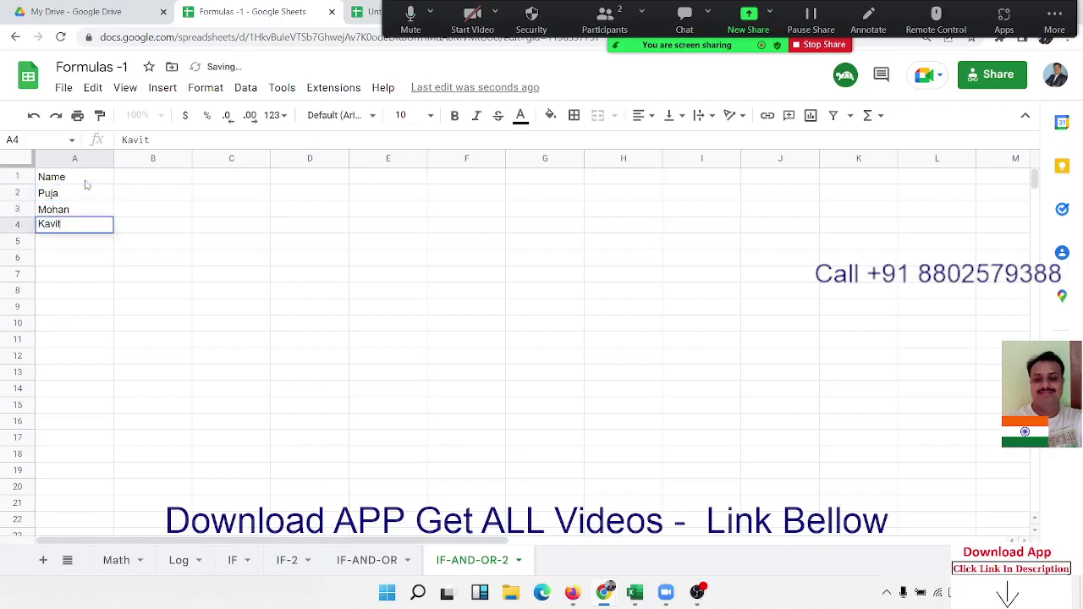
{"action": "type", "text": "a"}
{"action": "key", "text": "Return"}
{"action": "type", "text": "Inder"}
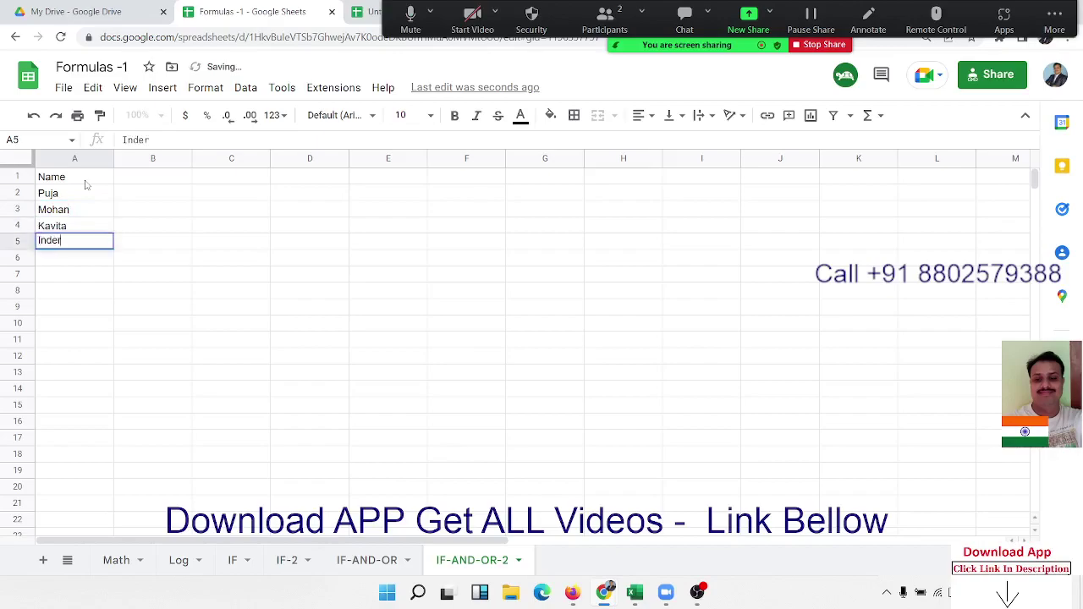
{"action": "key", "text": "Return"}
{"action": "type", "text": "Ida"}
{"action": "key", "text": "BackSpace"}
{"action": "key", "text": "BackSpace"}
{"action": "key", "text": "BackSpace"}
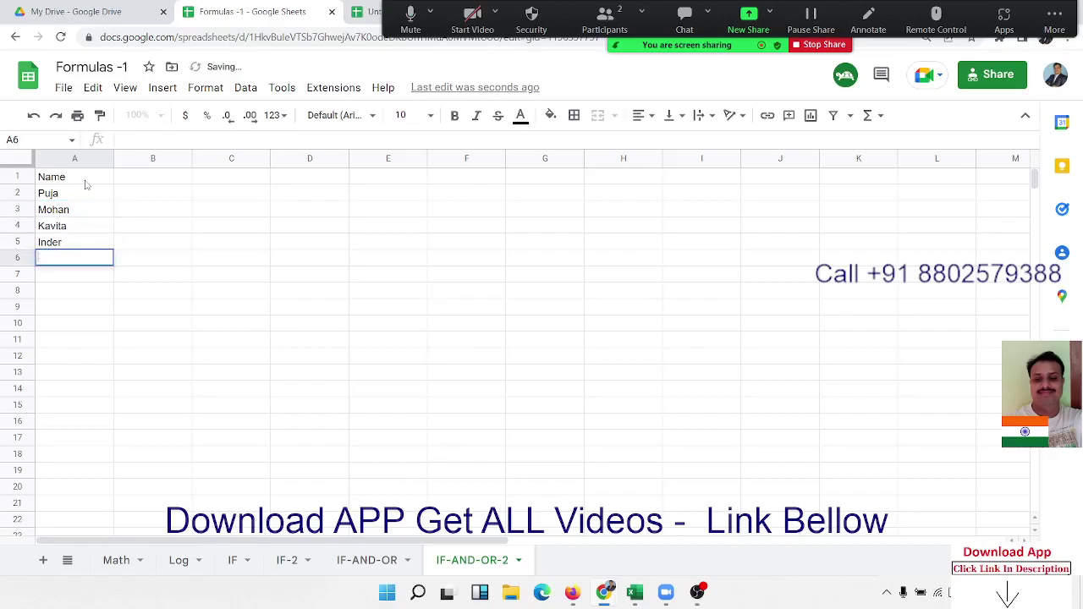
{"action": "type", "text": "Idau"}
{"action": "key", "text": "Return"}
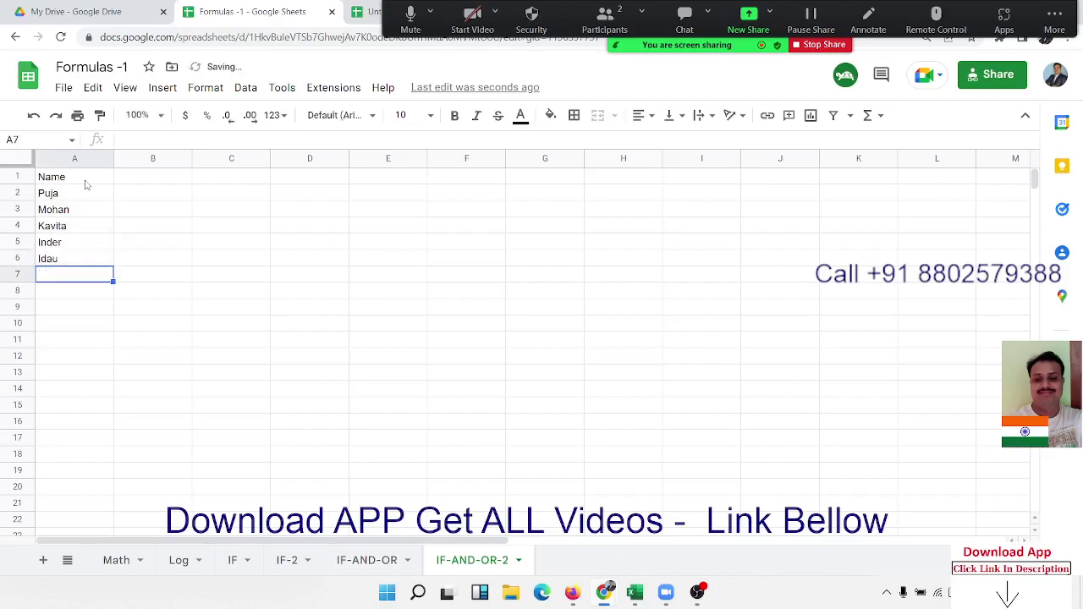
{"action": "key", "text": "Up"}
{"action": "type", "text": "Uday"}
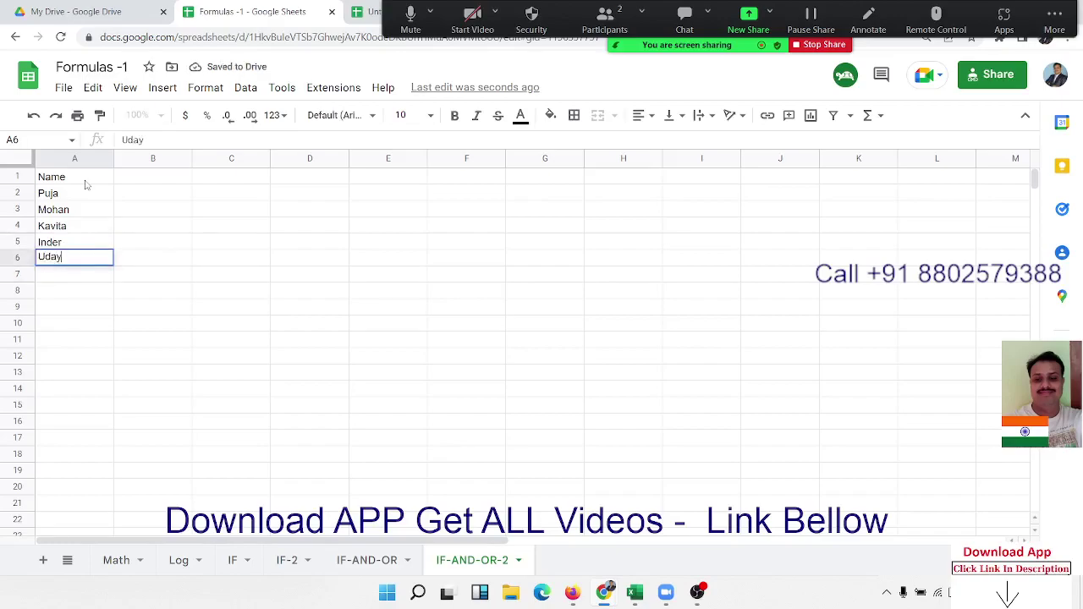
{"action": "key", "text": "Return"}
{"action": "type", "text": "Om"}
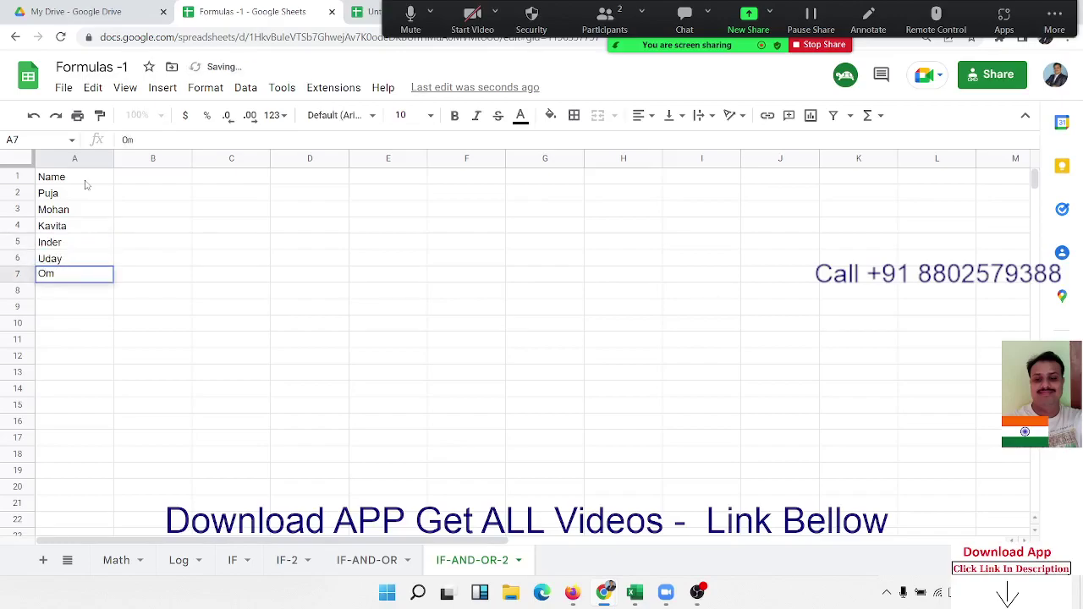
{"action": "key", "text": "Up"}
{"action": "key", "text": "Up"}
{"action": "key", "text": "Up"}
{"action": "key", "text": "Up"}
{"action": "key", "text": "Up"}
Add the subject headers S-1, S2, S3 and S4 across B1:E1
{"action": "key", "text": "Right"}
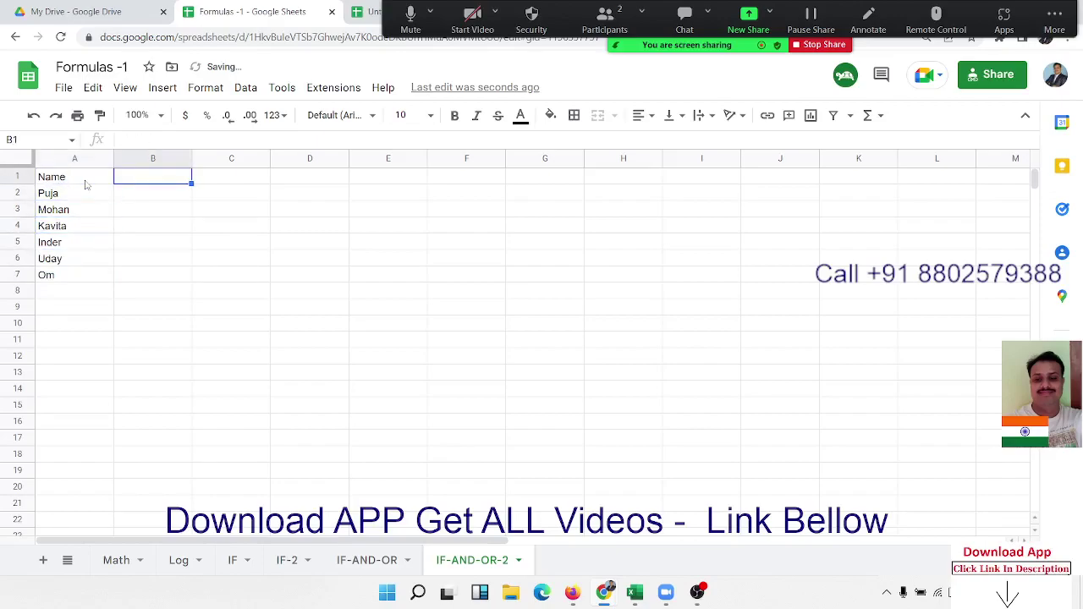
{"action": "type", "text": "S-1"}
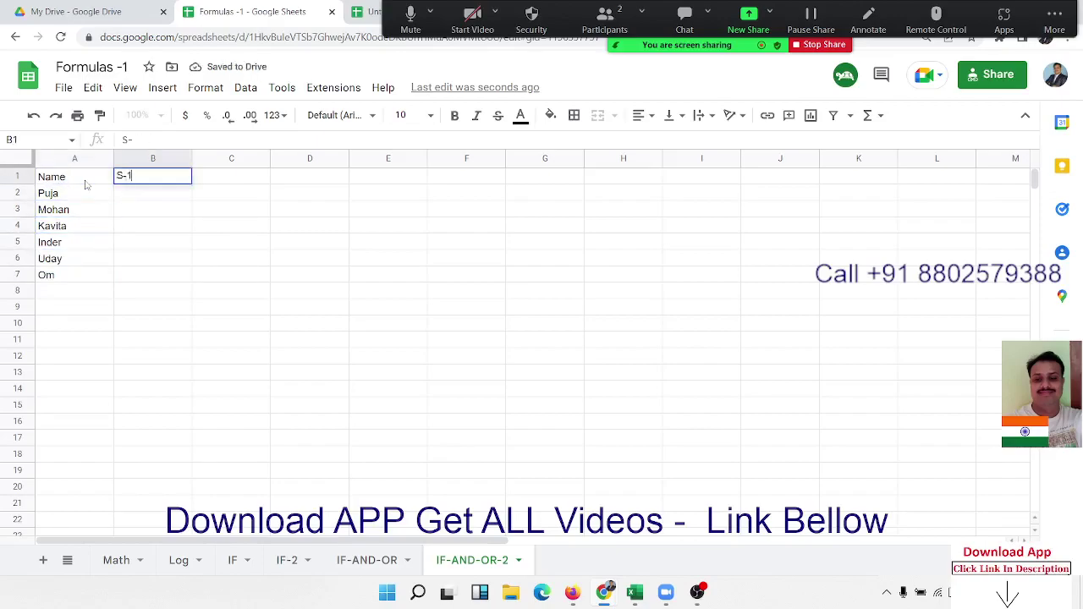
{"action": "key", "text": "Tab"}
{"action": "type", "text": "S"}
{"action": "key", "text": "Tab"}
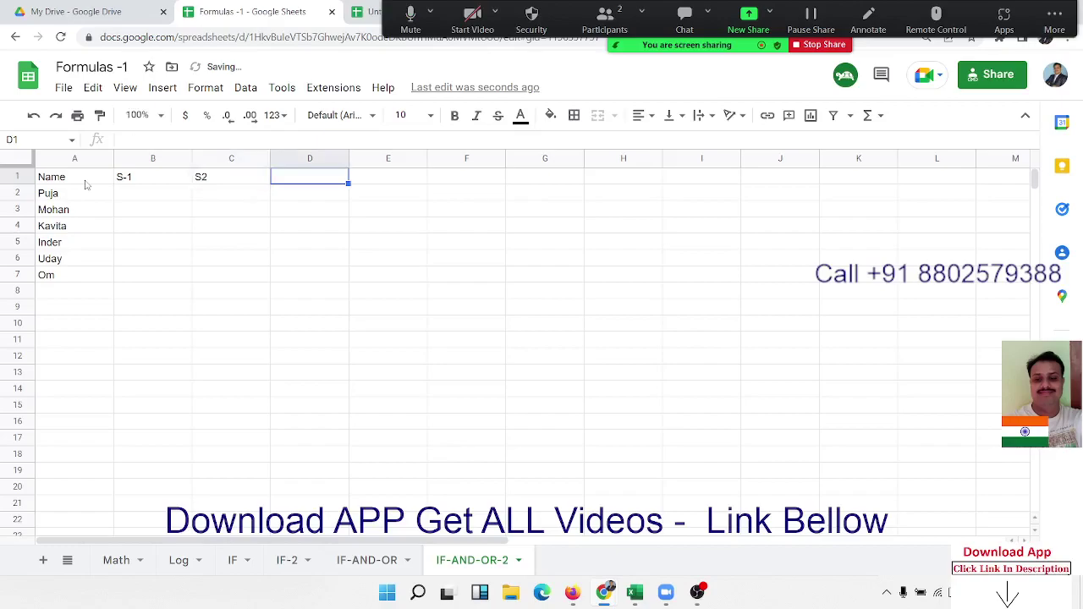
{"action": "type", "text": "S"}
{"action": "key", "text": "Return"}
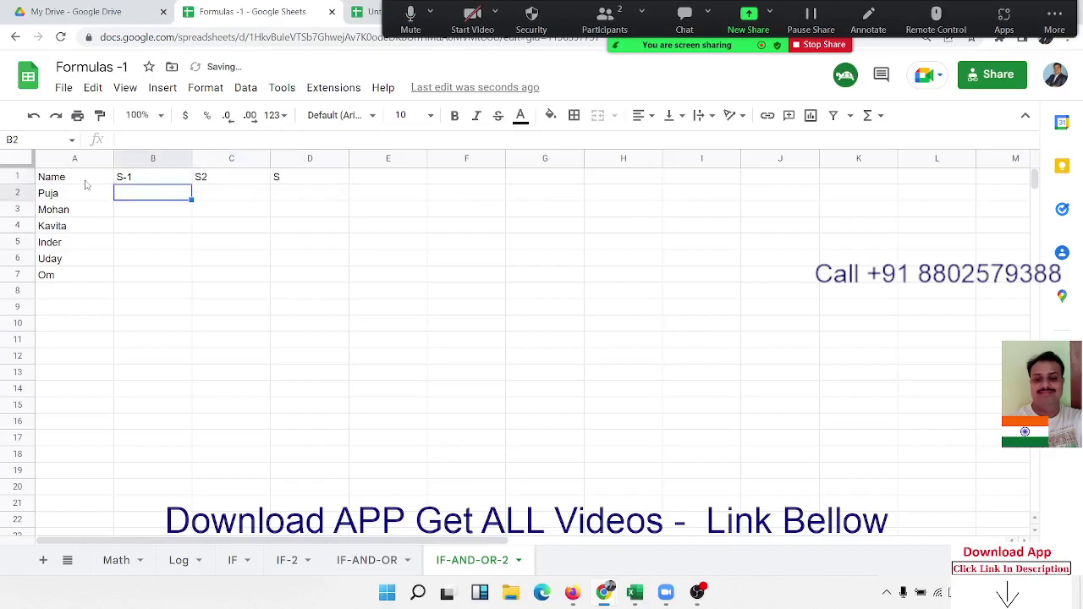
{"action": "key", "text": "Right"}
{"action": "key", "text": "Right"}
{"action": "key", "text": "Up"}
{"action": "key", "text": "Return"}
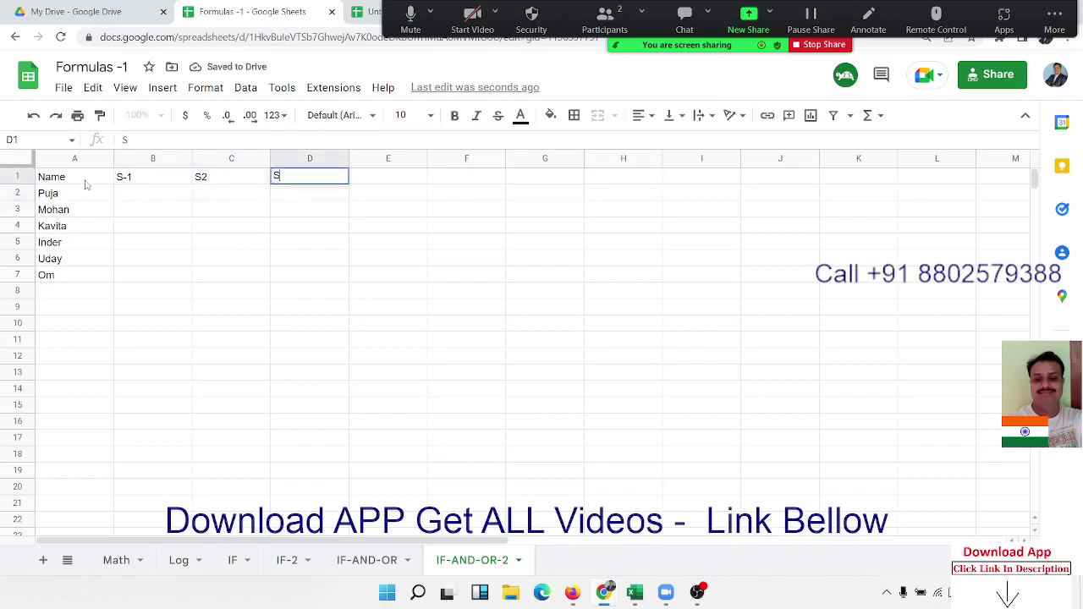
{"action": "key", "text": "Return"}
{"action": "key", "text": "Right"}
{"action": "key", "text": "Up"}
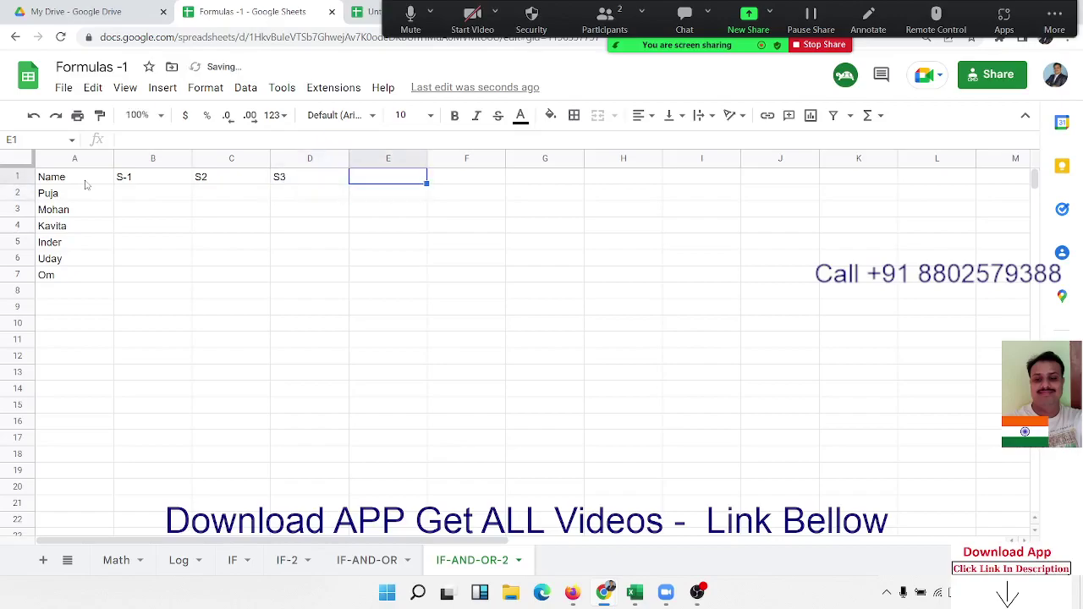
{"action": "type", "text": "S4"}
{"action": "key", "text": "Return"}
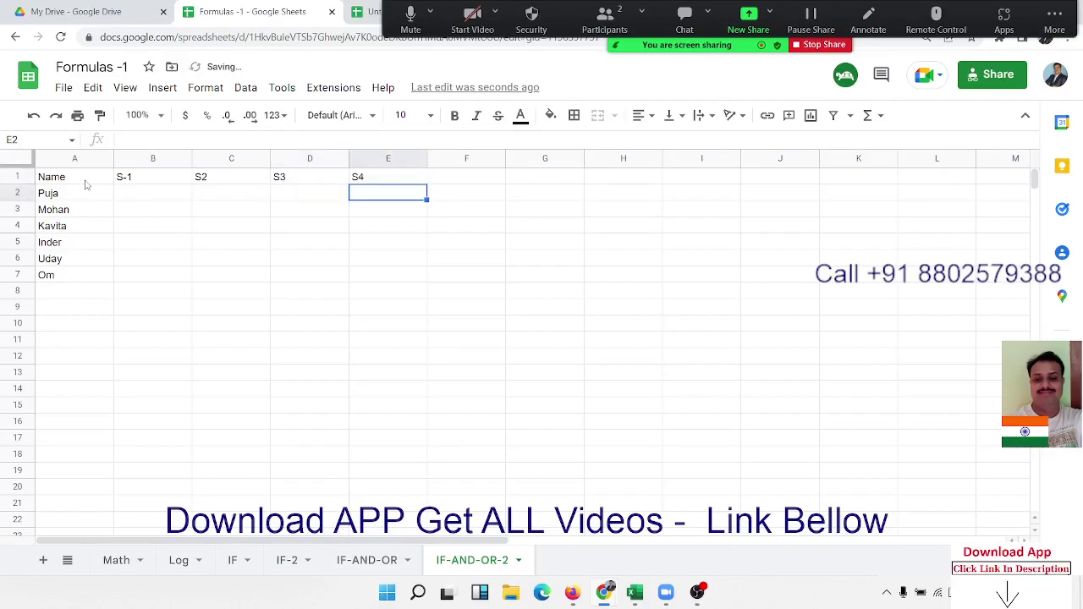
{"action": "left_click", "coordinate": [153, 200]}
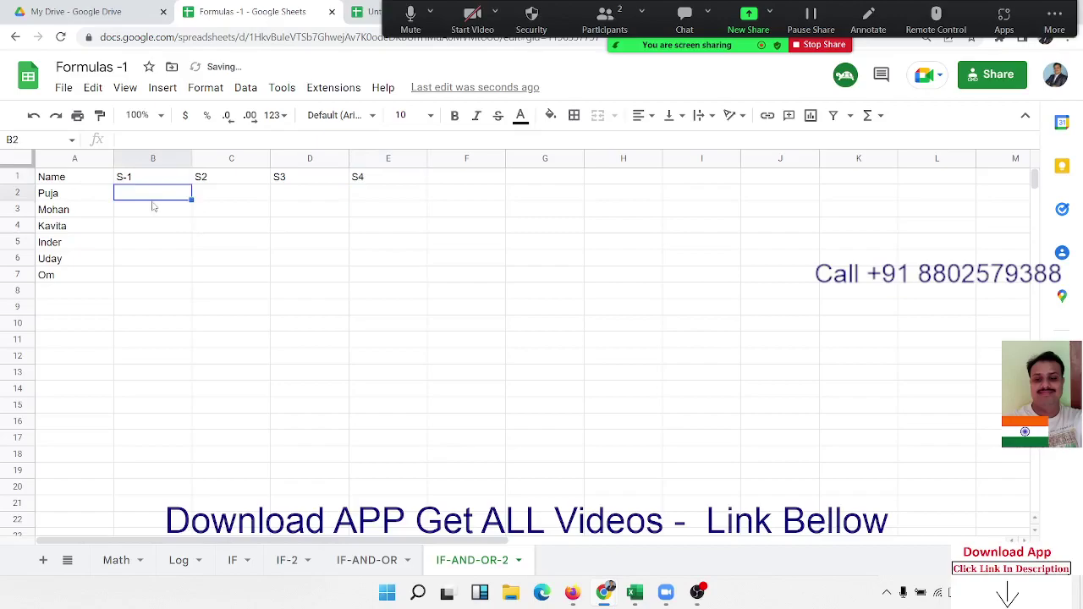
Enter =RANDBETWEEN(10,90) in B2
{"action": "type", "text": "=ra"}
{"action": "key", "text": "Down"}
{"action": "key", "text": "Down"}
{"action": "key", "text": "Down"}
{"action": "key", "text": "Down"}
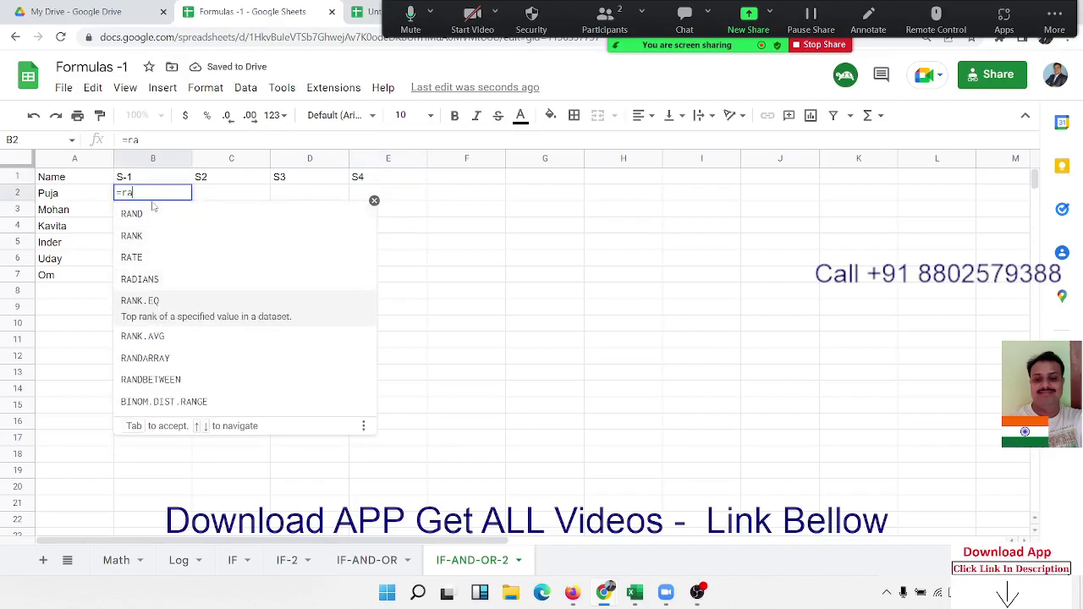
{"action": "key", "text": "Down"}
{"action": "key", "text": "Down"}
{"action": "key", "text": "Down"}
{"action": "key", "text": "Tab"}
{"action": "type", "text": "10"}
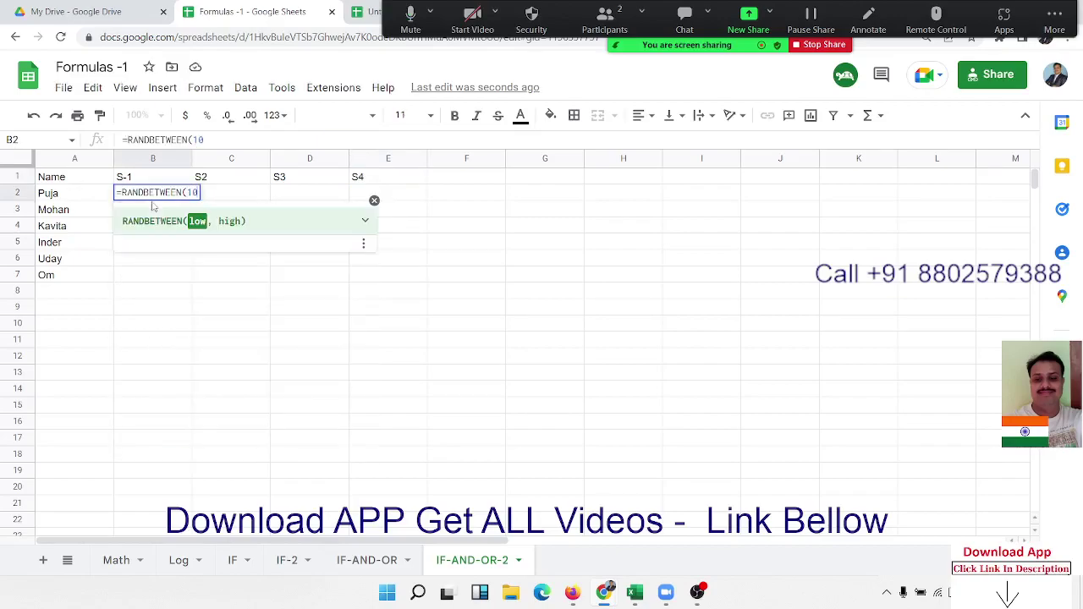
{"action": "type", "text": ",90"}
{"action": "key", "text": "Return"}
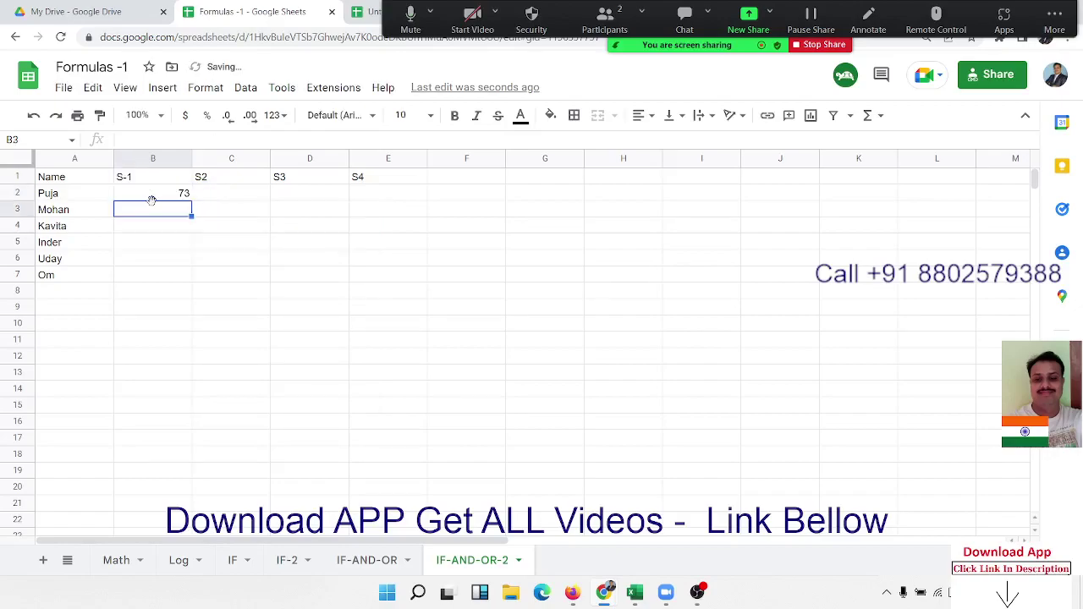
Fill the formula across B2:E7 and convert the scores to fixed numbers with paste values only
{"action": "left_click", "coordinate": [165, 197]}
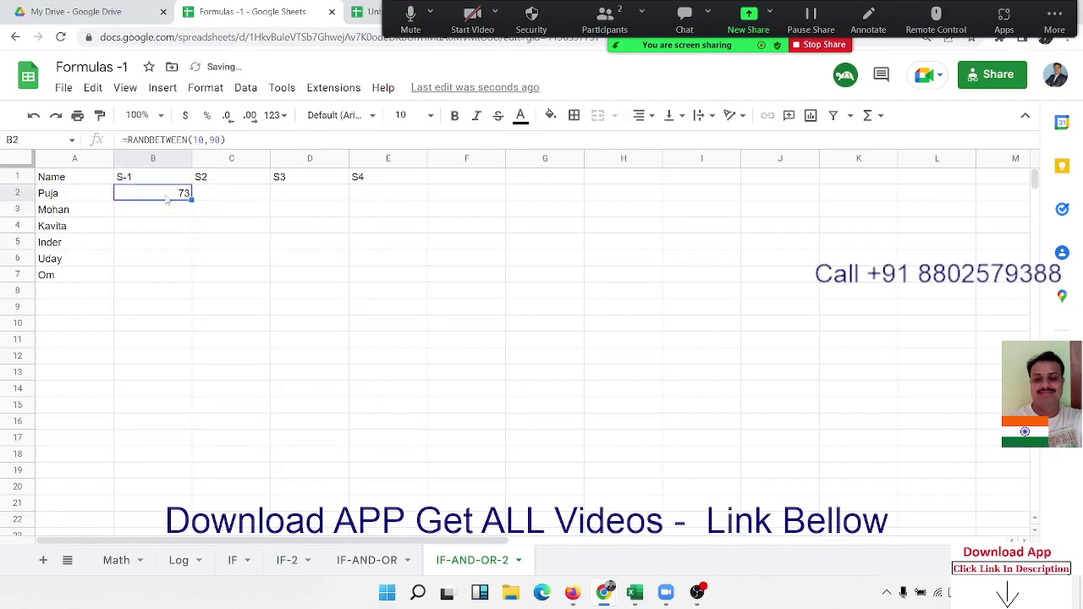
{"action": "mouse_move", "coordinate": [166, 197]}
{"action": "left_mouse_down"}
{"action": "mouse_move", "coordinate": [369, 253]}
{"action": "mouse_move", "coordinate": [374, 279]}
{"action": "left_mouse_up"}
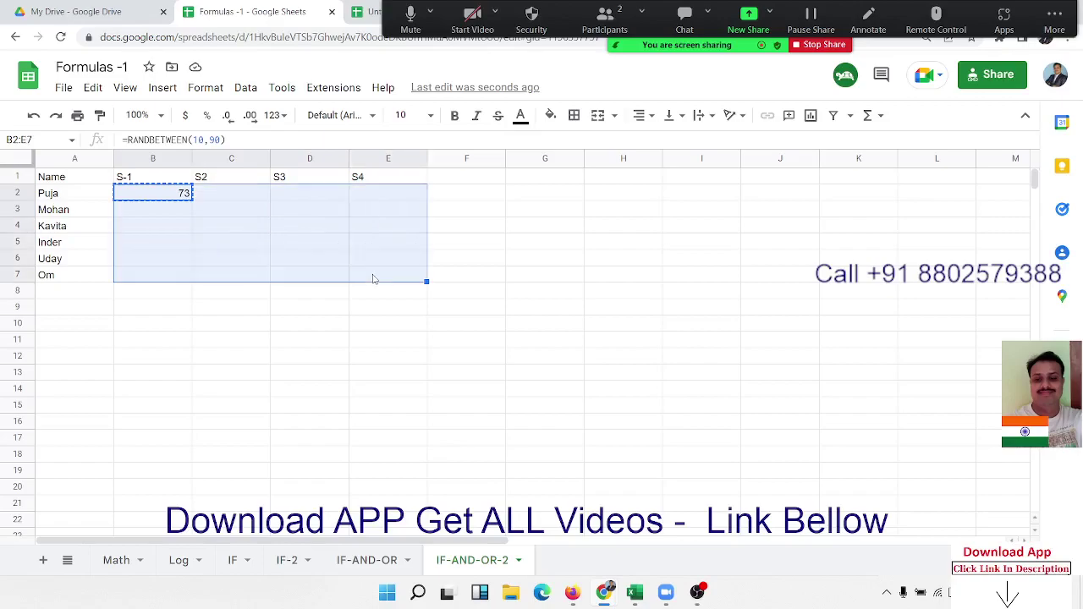
{"action": "key", "text": "ctrl+v"}
{"action": "left_click", "coordinate": [463, 300]}
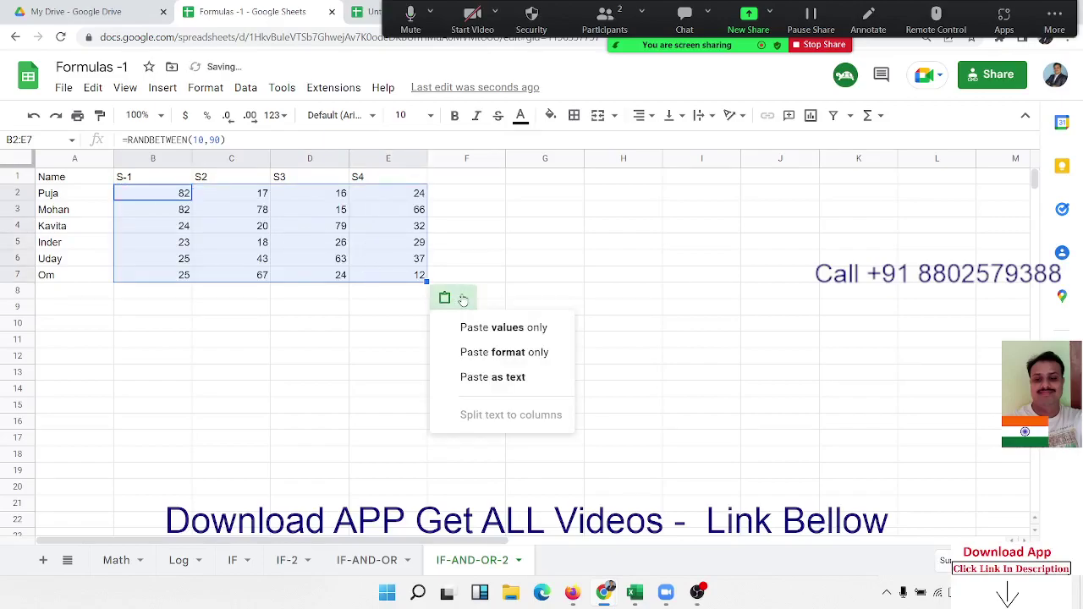
{"action": "left_click", "coordinate": [498, 328]}
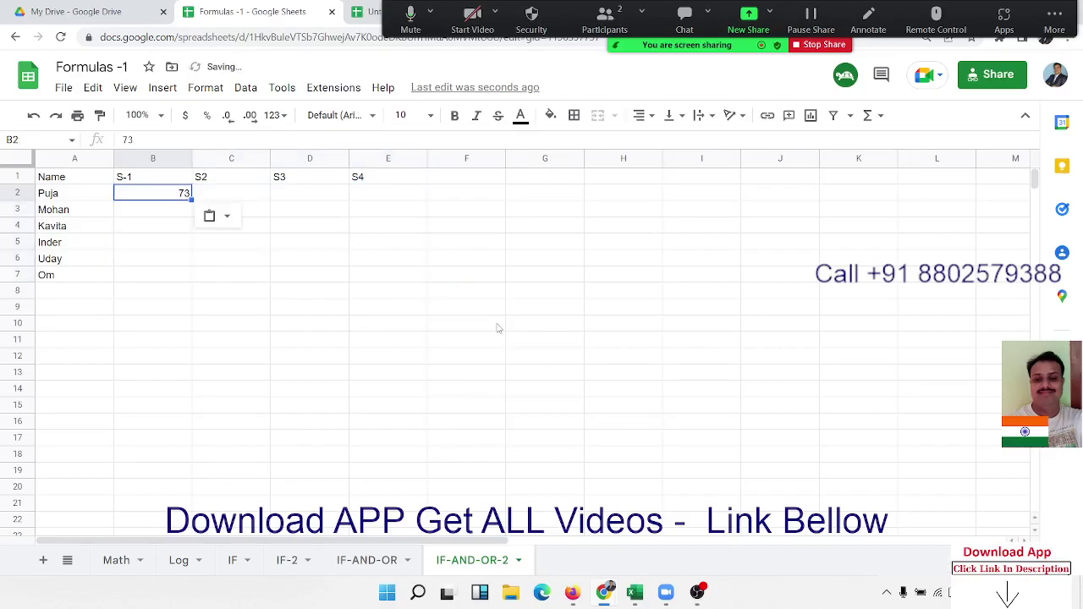
{"action": "key", "text": "ctrl+z"}
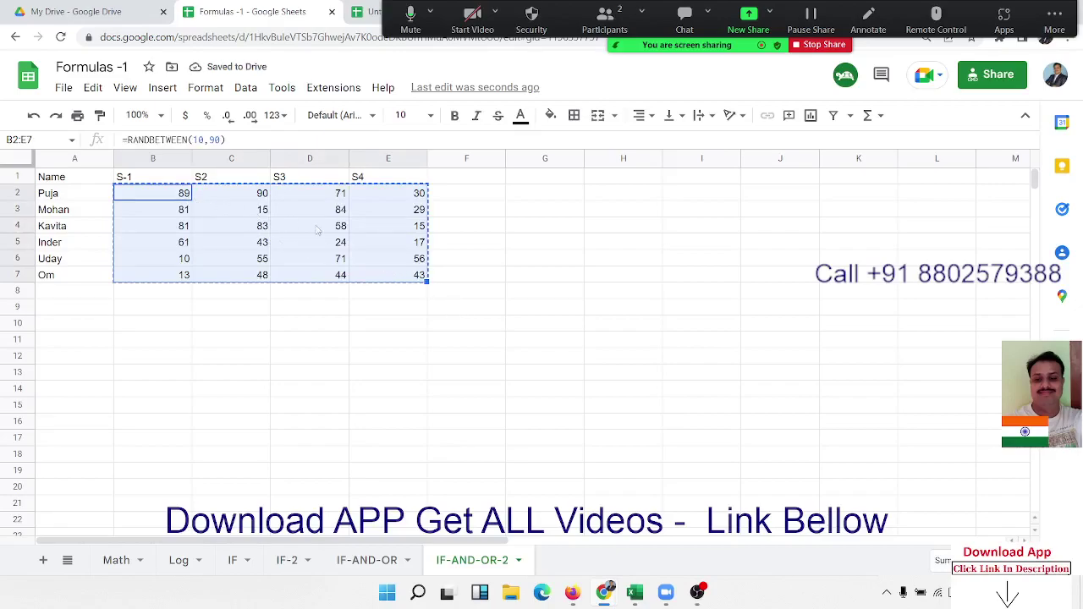
{"action": "key", "text": "ctrl+v"}
{"action": "left_click", "coordinate": [446, 299]}
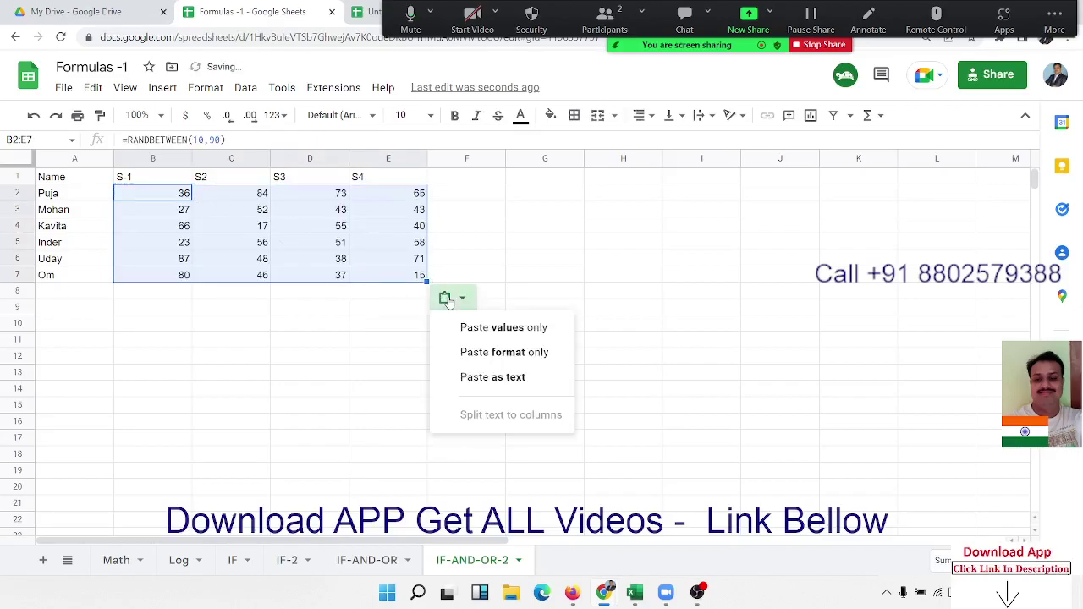
{"action": "left_click", "coordinate": [466, 341]}
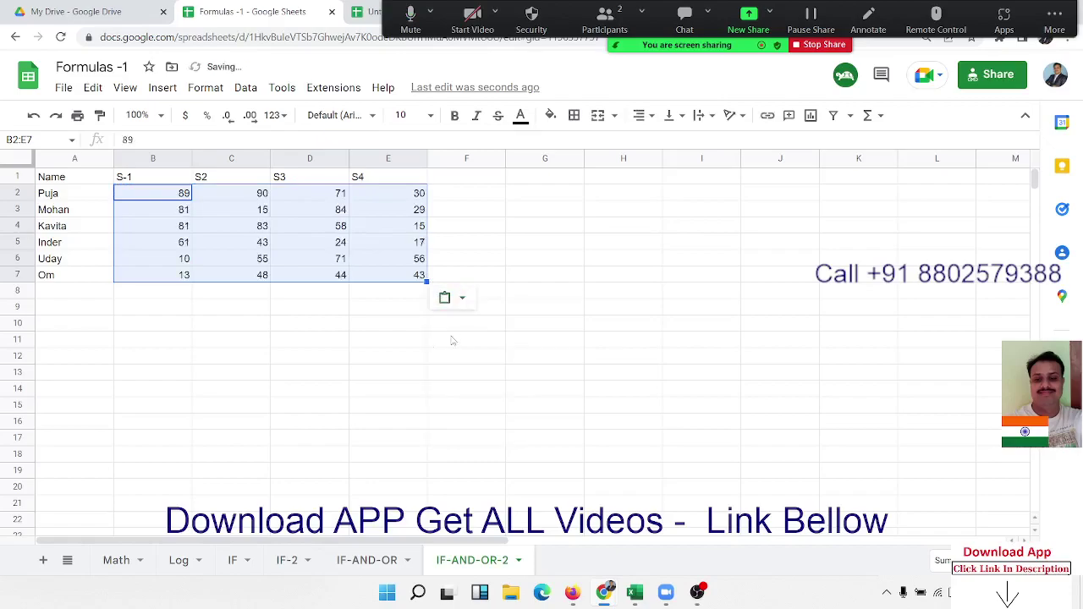
{"action": "left_click", "coordinate": [355, 324]}
{"action": "left_click", "coordinate": [298, 260]}
{"action": "left_click", "coordinate": [345, 240]}
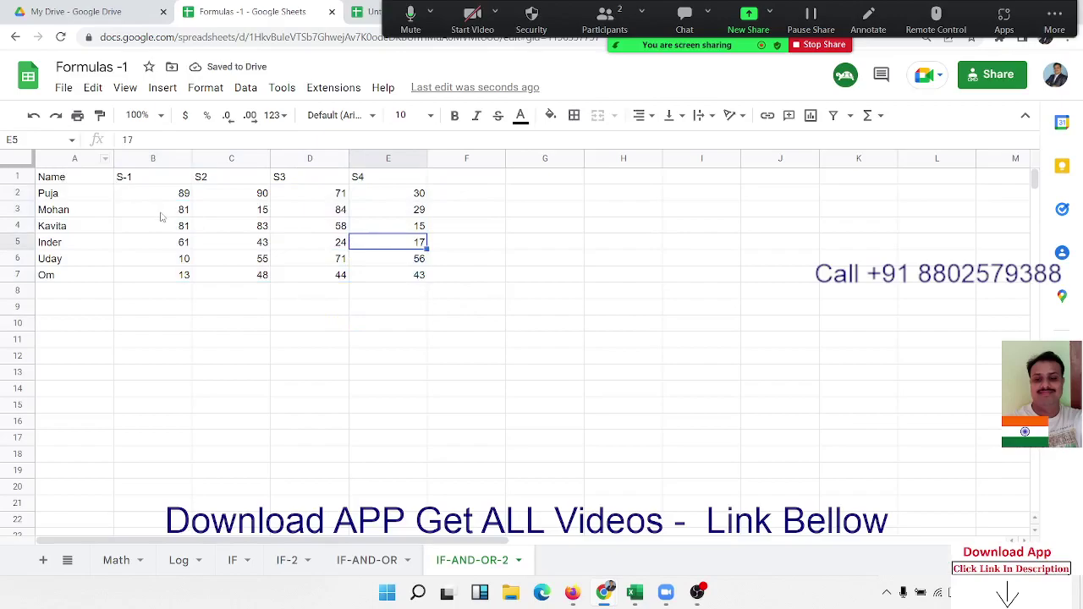
Type the heading Result in F1
{"action": "left_click", "coordinate": [464, 179]}
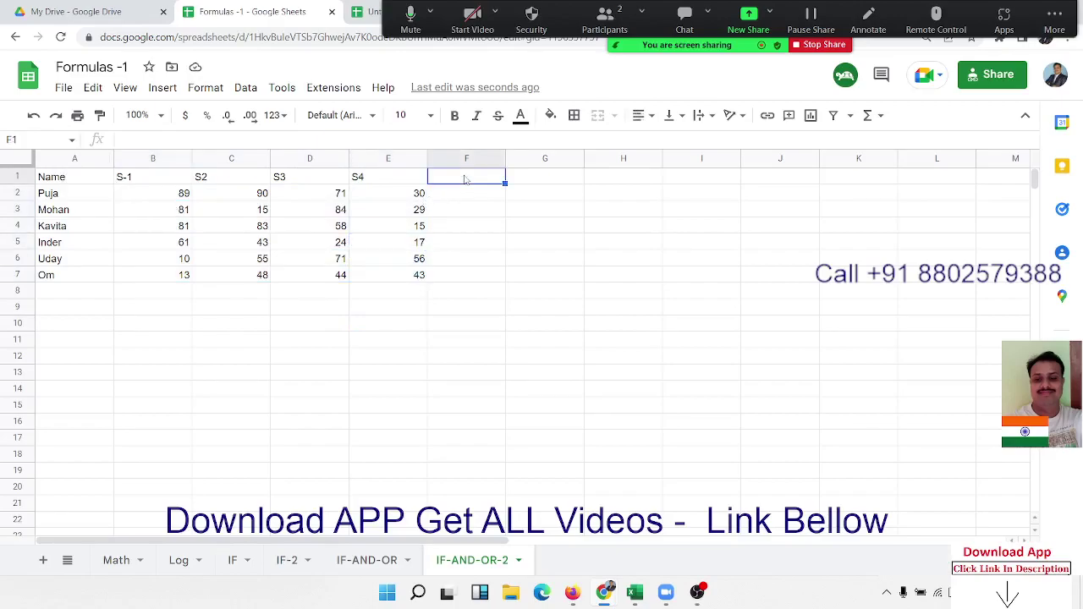
{"action": "type", "text": "Rs"}
{"action": "key", "text": "BackSpace"}
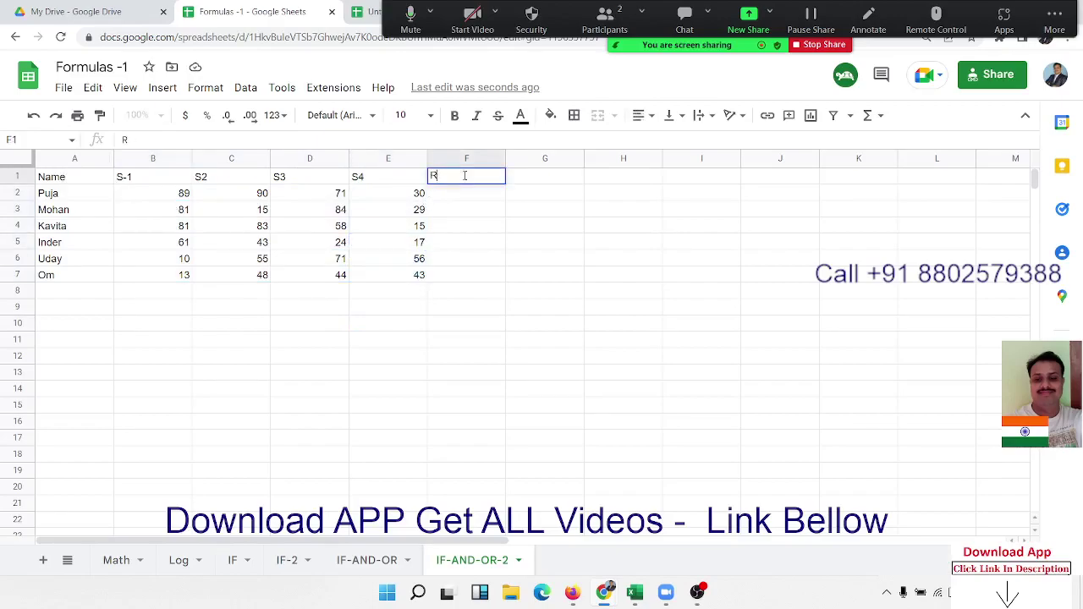
{"action": "type", "text": "esul"}
{"action": "type", "text": "t"}
{"action": "key", "text": "Return"}
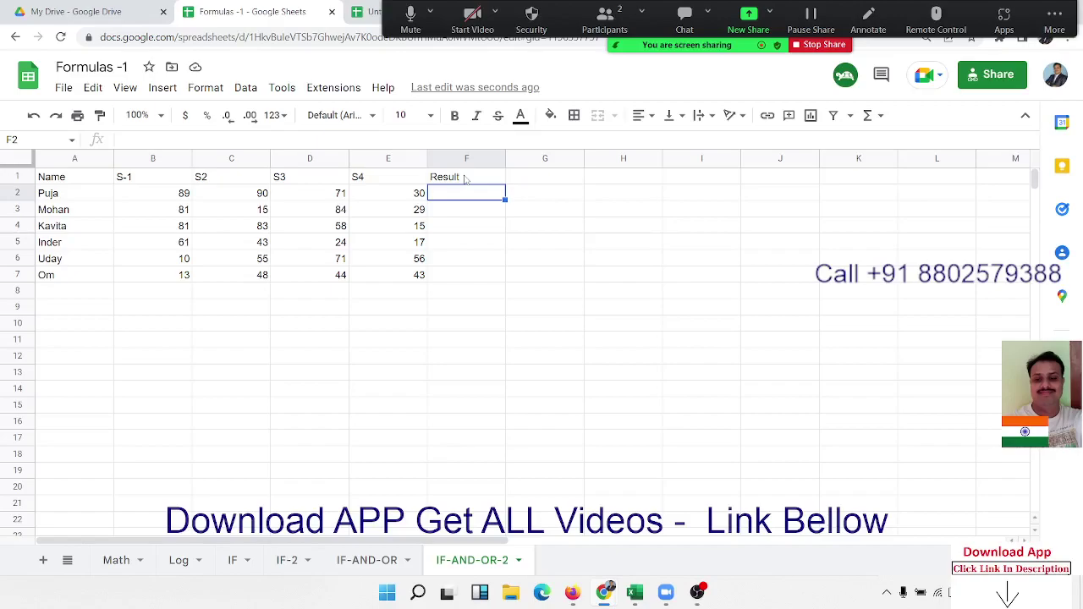
Start the formula =AND(B2 in F2
{"action": "key", "text": "Left"}
{"action": "key", "text": "Right"}
{"action": "type", "text": "=and"}
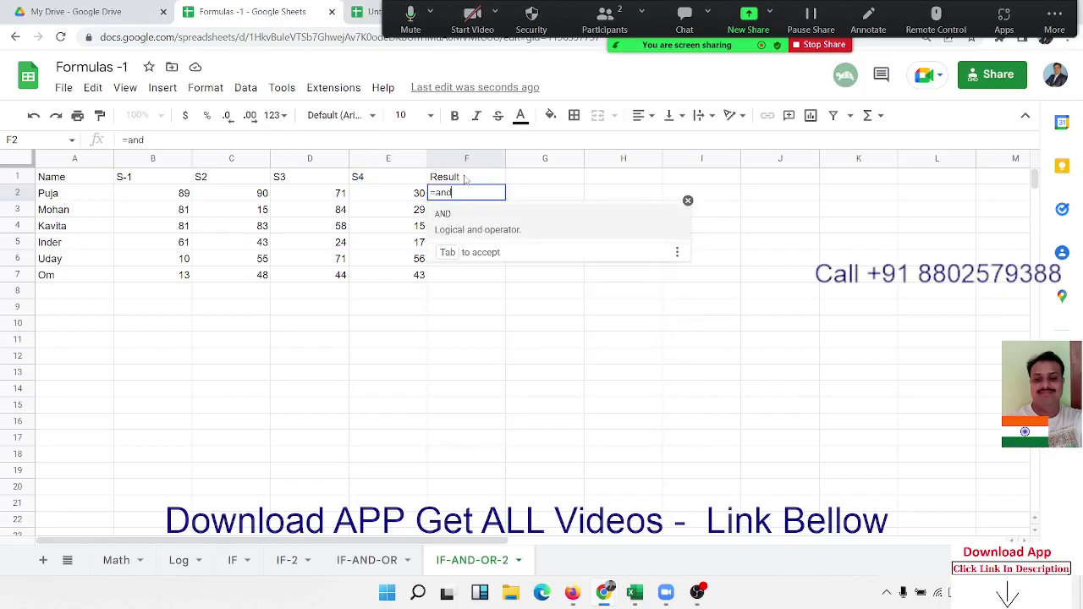
{"action": "key", "text": "Tab"}
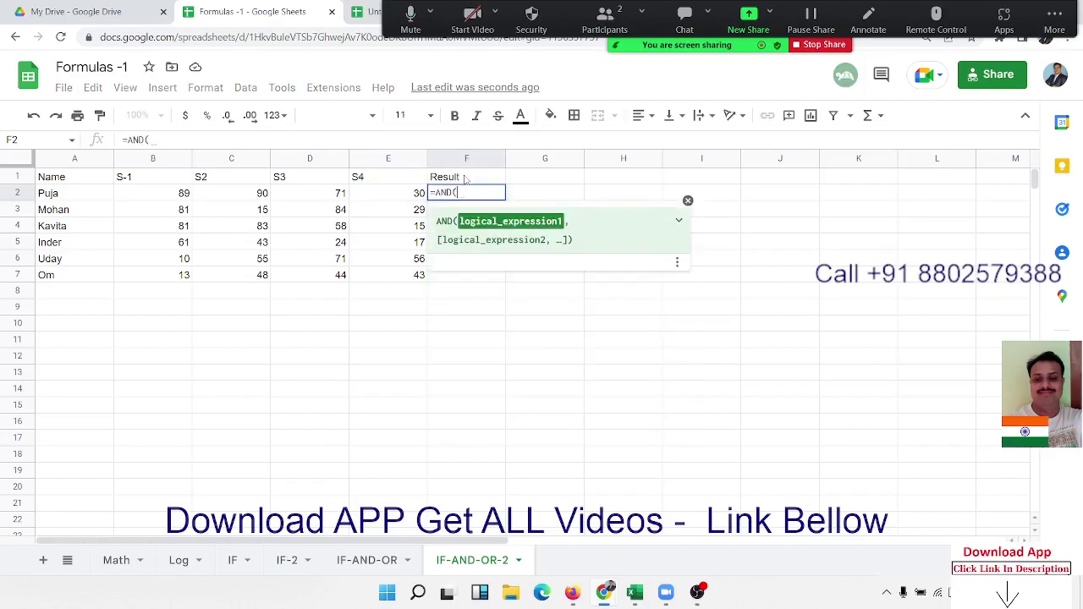
{"action": "left_click", "coordinate": [173, 200]}
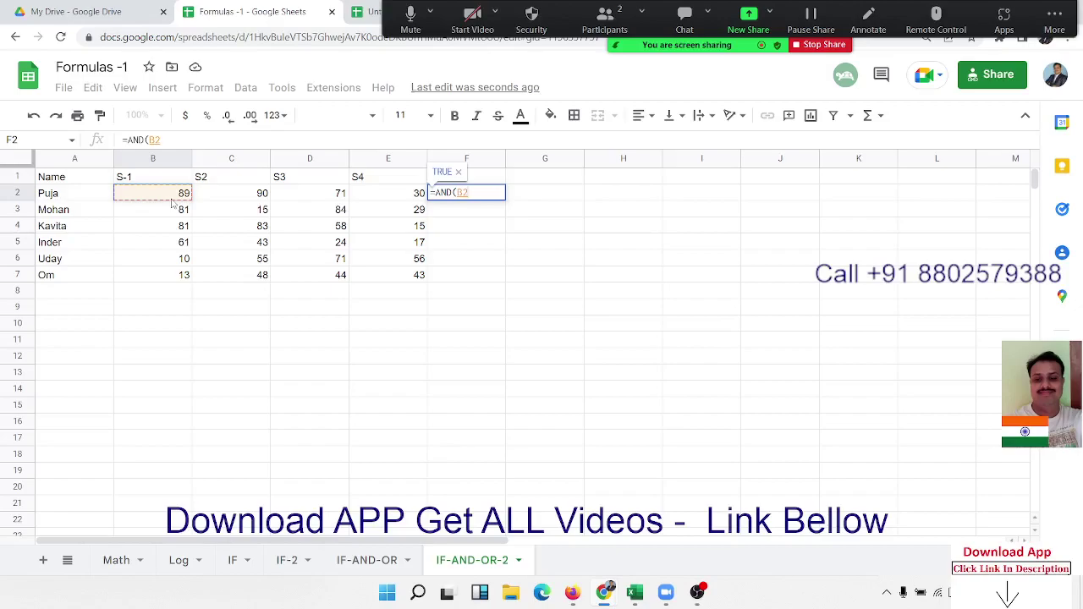
Complete F2 as =AND(B2>30,C2>30,D2>30,E2>30), which returns FALSE
{"action": "type", "text": "=\""}
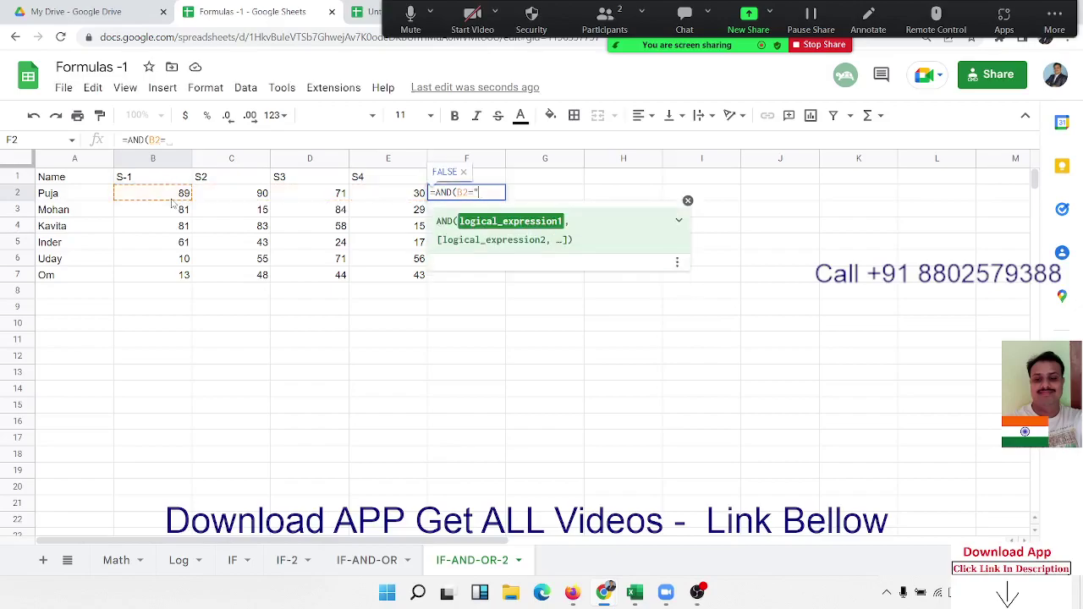
{"action": "key", "text": "BackSpace"}
{"action": "key", "text": "BackSpace"}
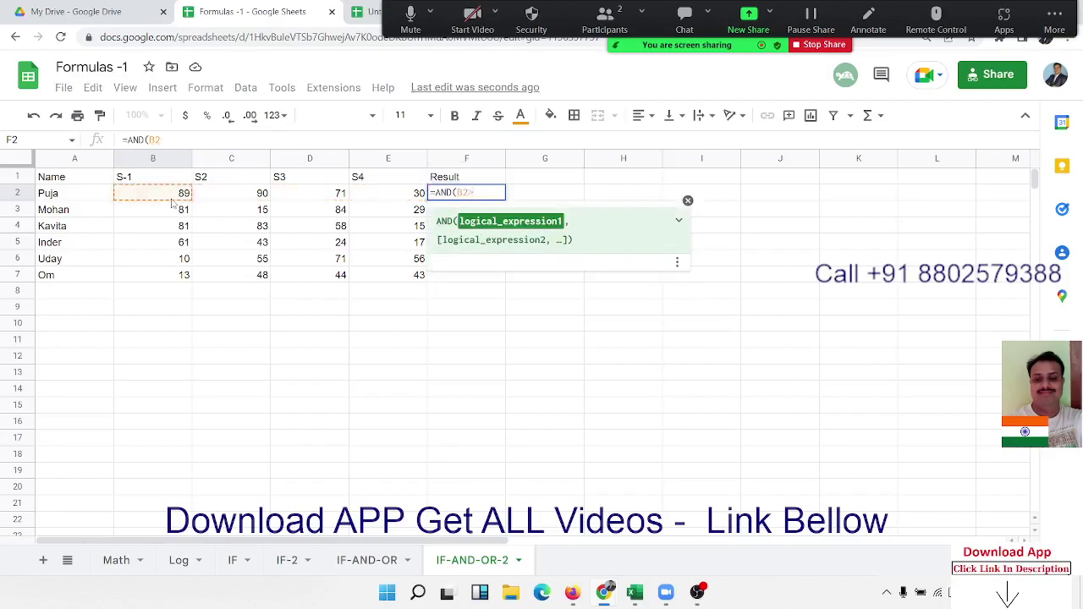
{"action": "type", "text": ">"}
{"action": "type", "text": "89"}
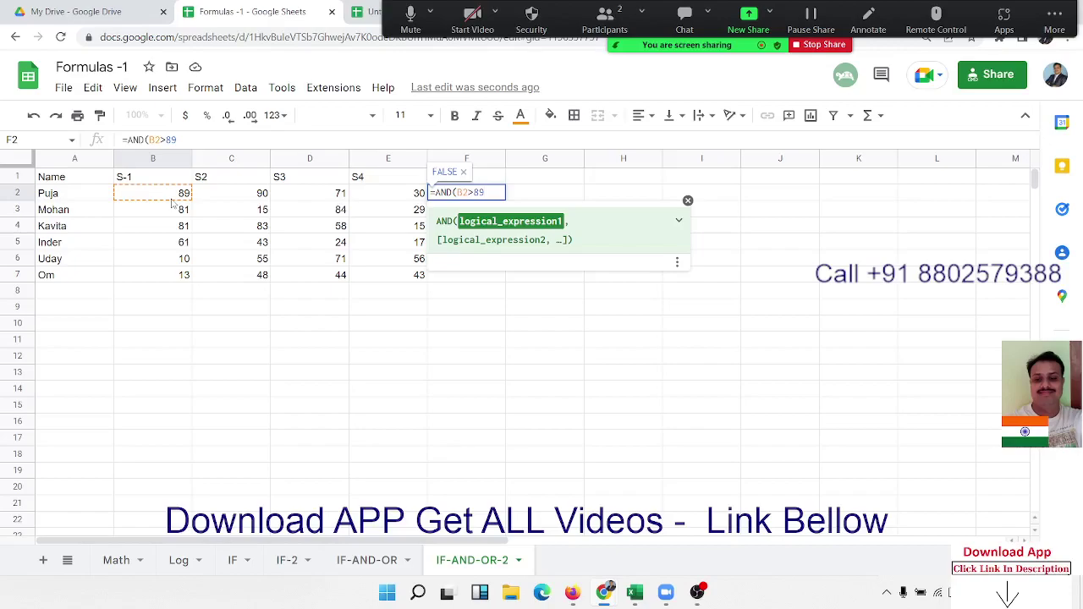
{"action": "key", "text": "BackSpace"}
{"action": "key", "text": "BackSpace"}
{"action": "type", "text": "30"}
{"action": "type", "text": ","}
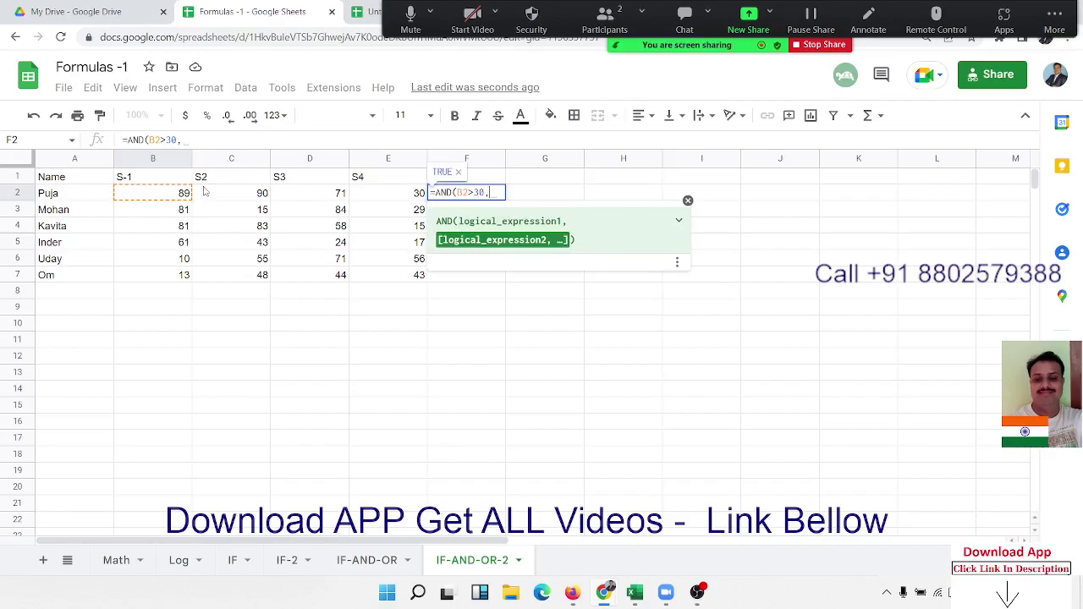
{"action": "left_click", "coordinate": [203, 192]}
{"action": "type", "text": ">30"}
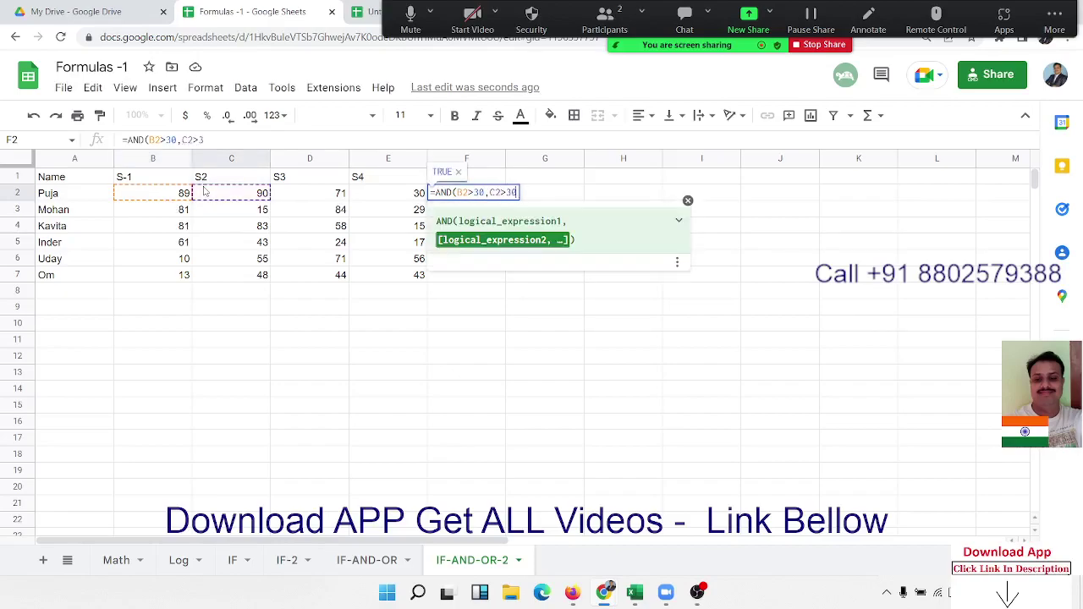
{"action": "type", "text": ","}
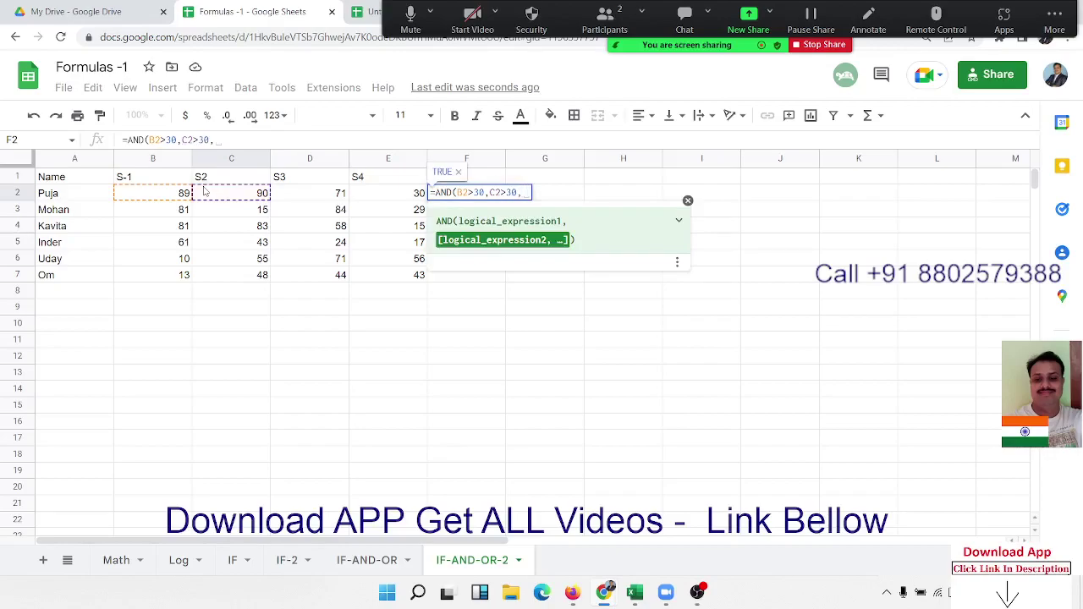
{"action": "left_click", "coordinate": [297, 200]}
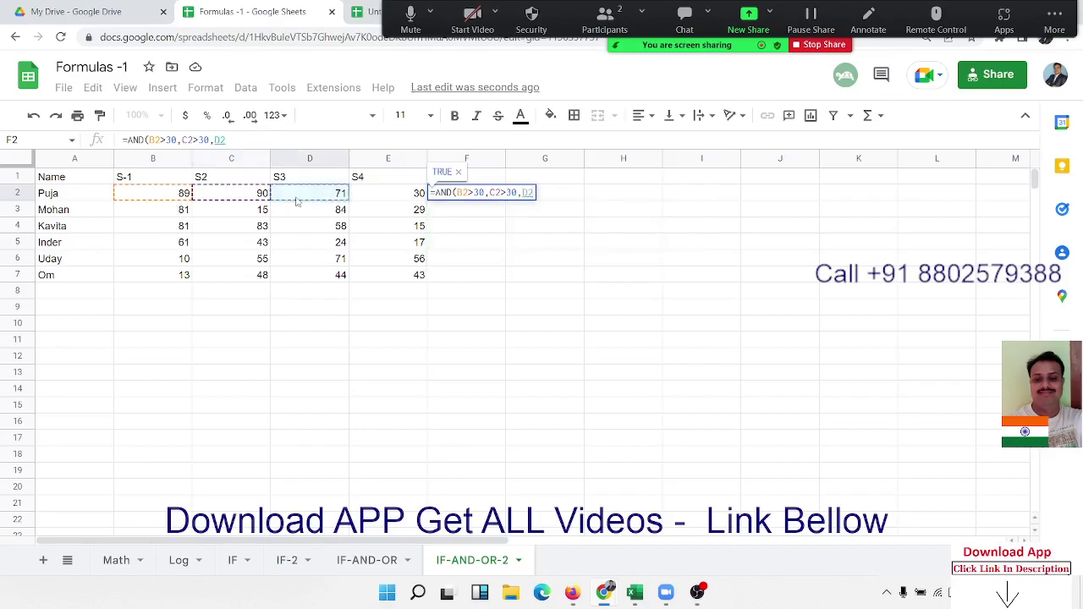
{"action": "type", "text": ">"}
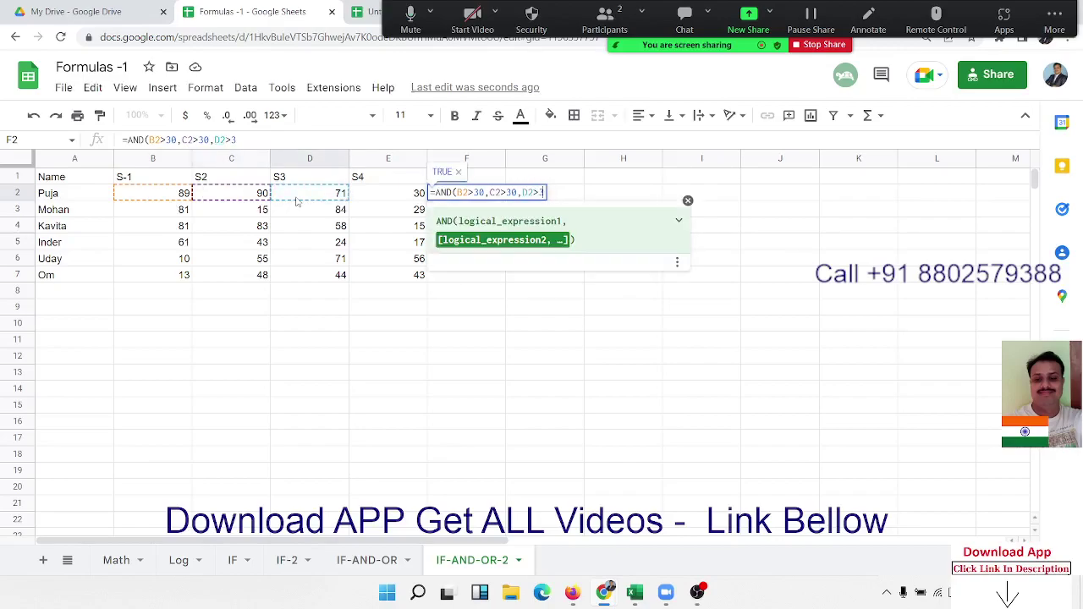
{"action": "type", "text": "30,"}
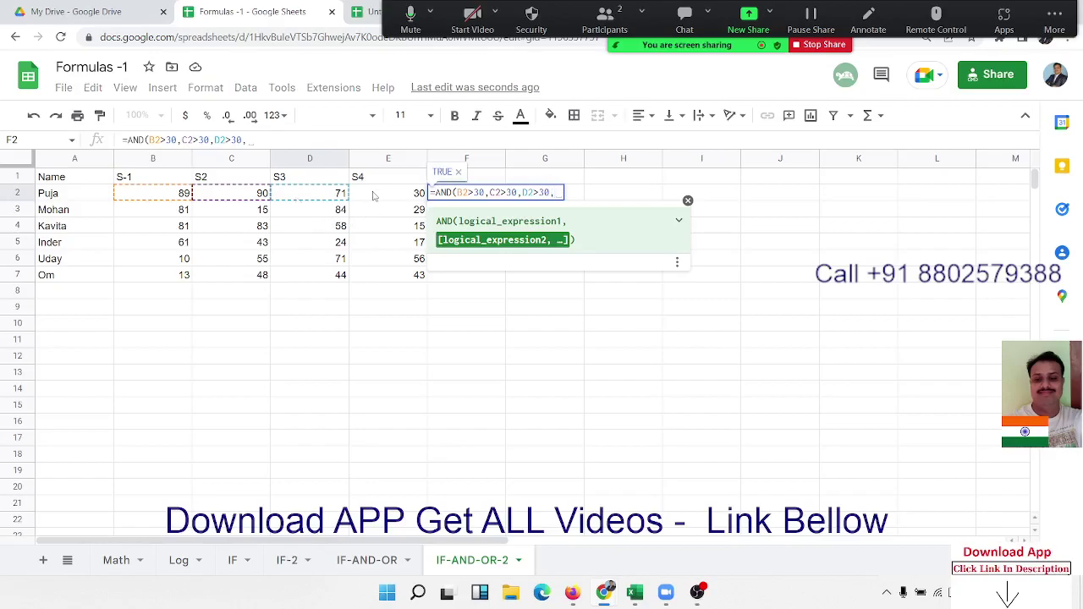
{"action": "left_click", "coordinate": [373, 196]}
{"action": "type", "text": ">"}
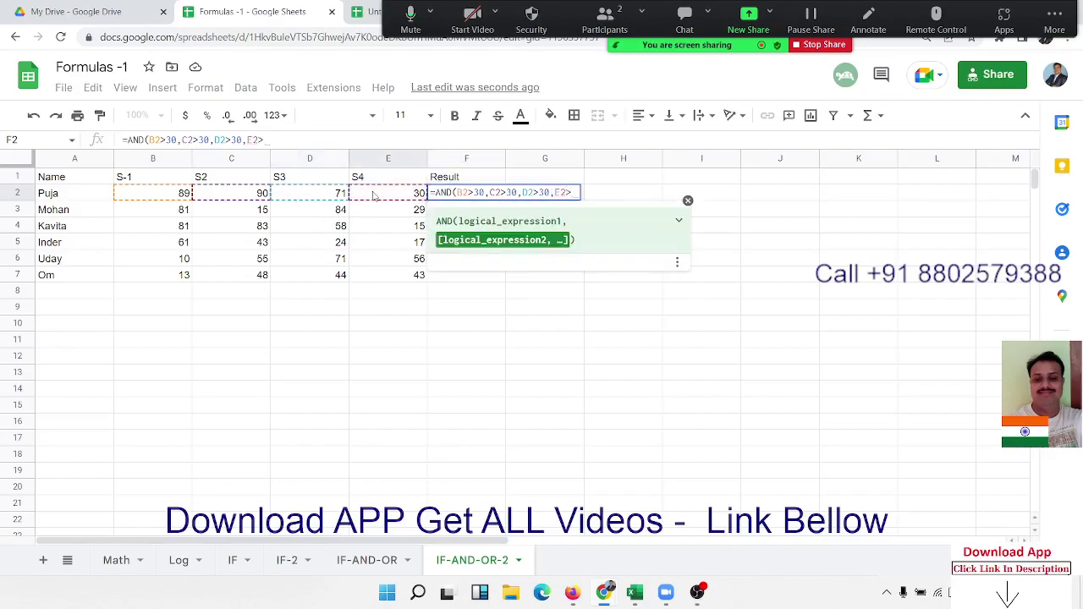
{"action": "type", "text": "30)"}
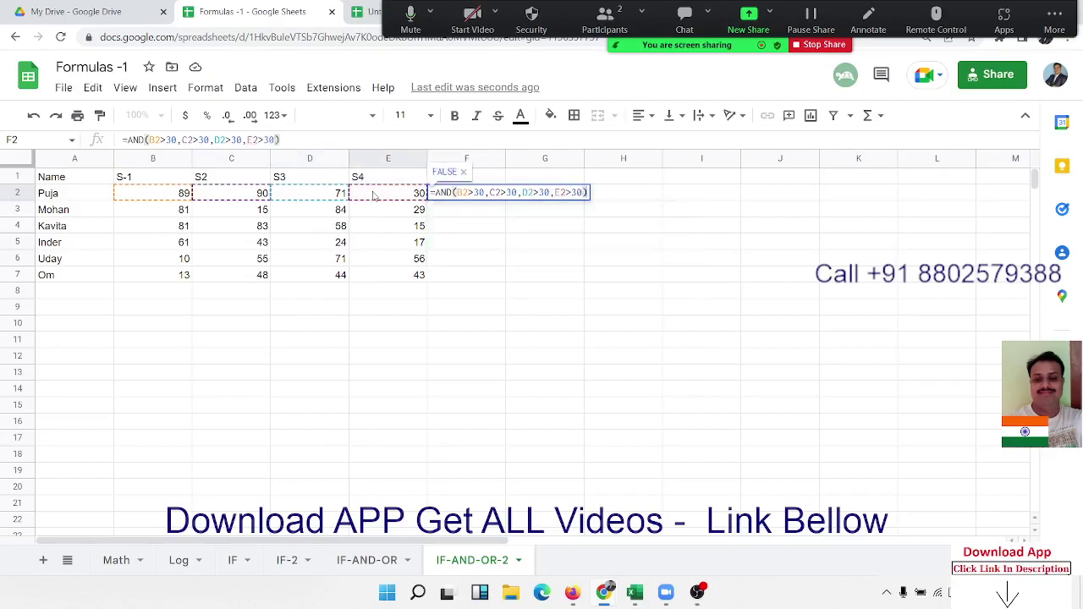
{"action": "key", "text": "Return"}
{"action": "key", "text": "Up"}
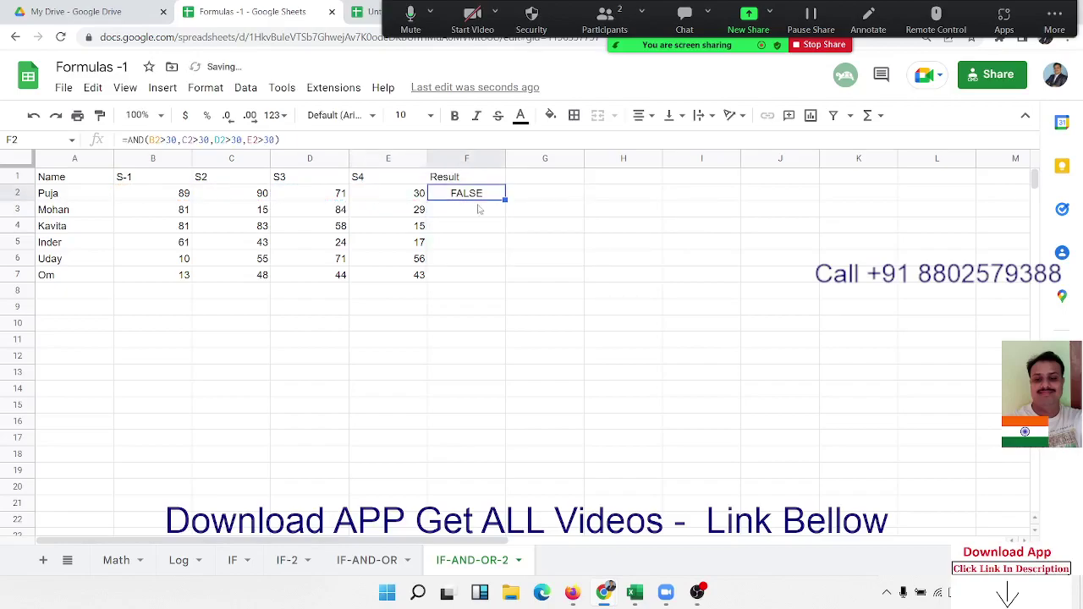
Copy the AND formula down to F7 and change the first student's S4 score to 31
{"action": "left_click_drag", "start_coordinate": [505, 197], "coordinate": [501, 273]}
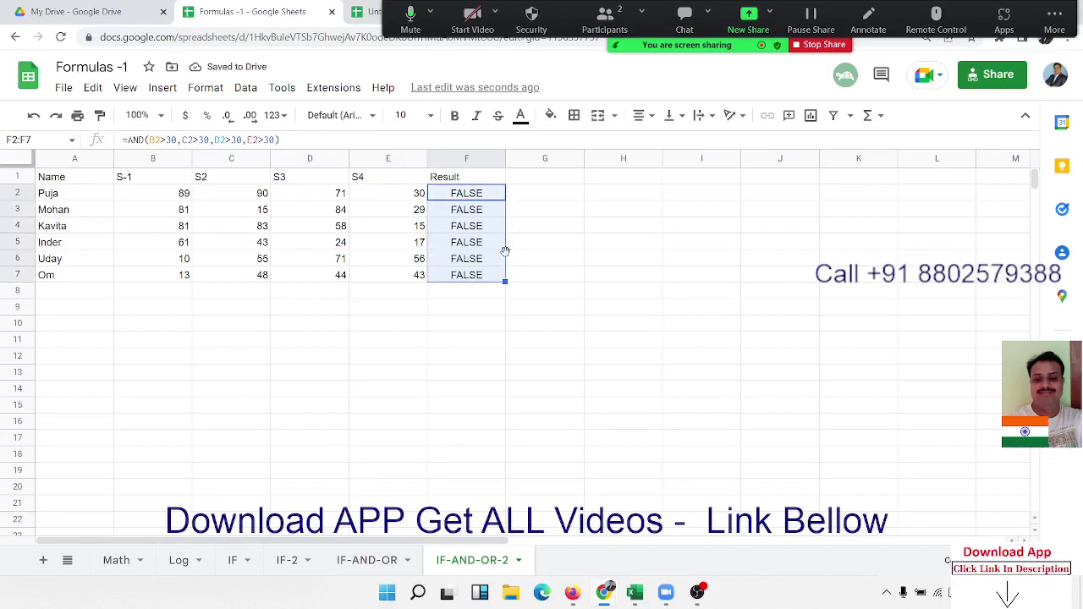
{"action": "left_click", "coordinate": [393, 199]}
{"action": "type", "text": "31"}
{"action": "key", "text": "Return"}
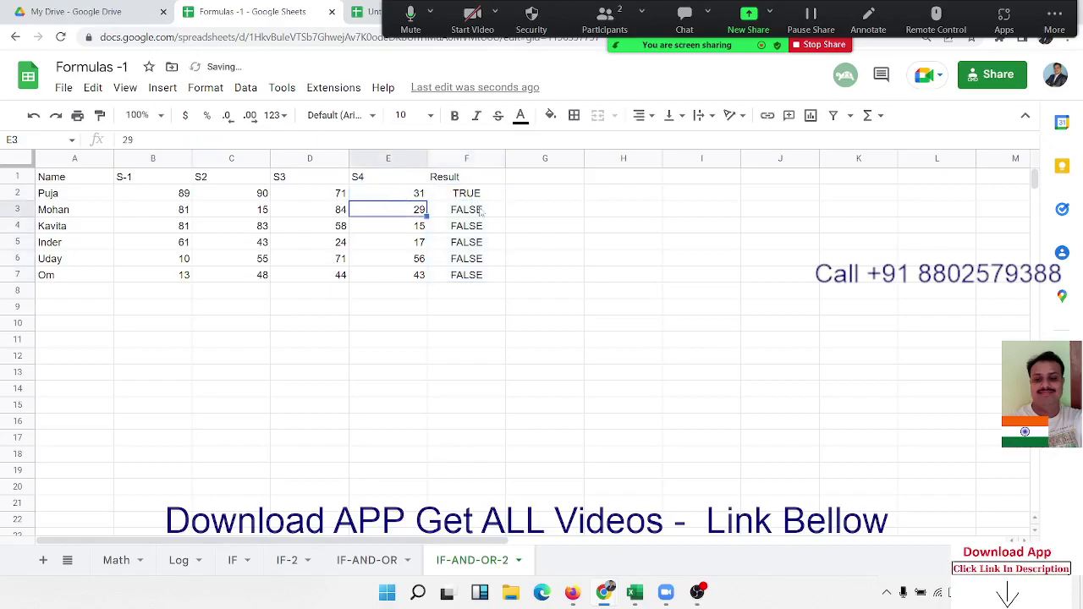
{"action": "double_click", "coordinate": [484, 193]}
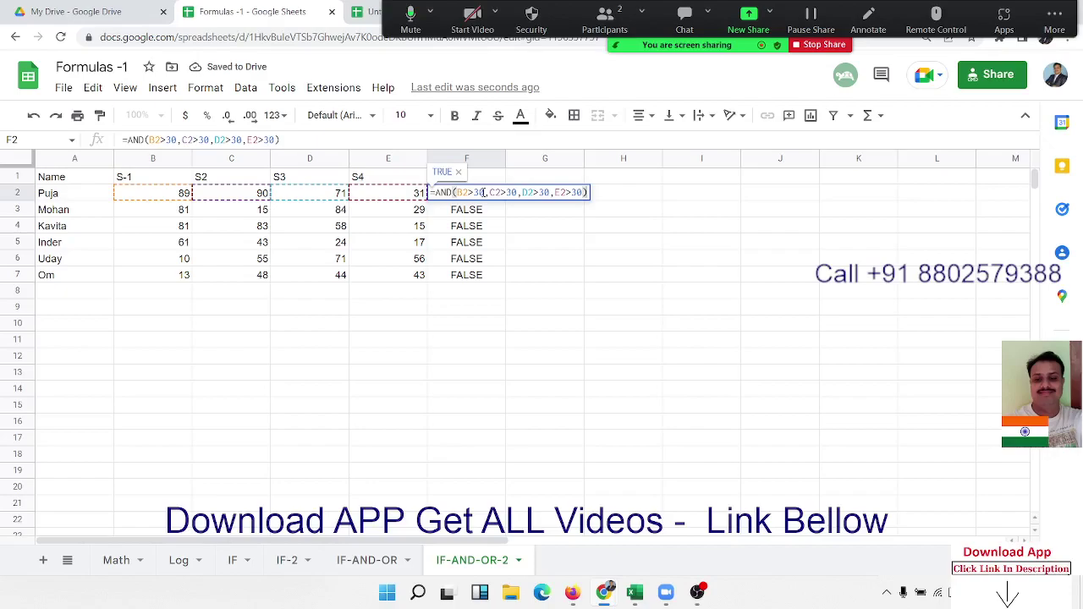
{"action": "key", "text": "Return"}
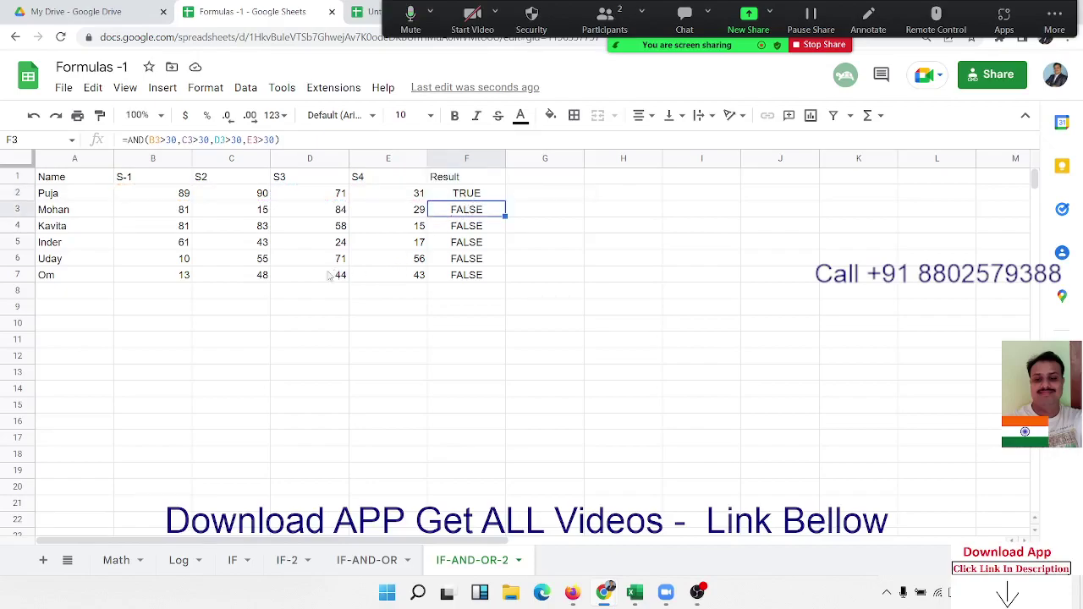
Set the fifth student's S-1 score to 85, cancel an edit to the fourth's, and review F2
{"action": "left_click", "coordinate": [164, 265]}
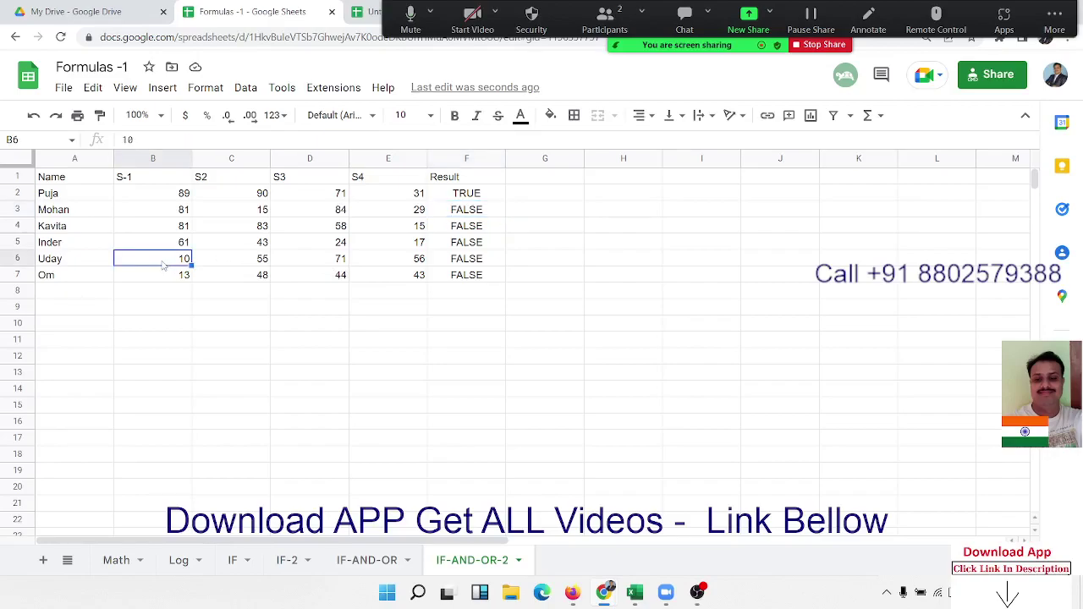
{"action": "type", "text": "85"}
{"action": "key", "text": "Return"}
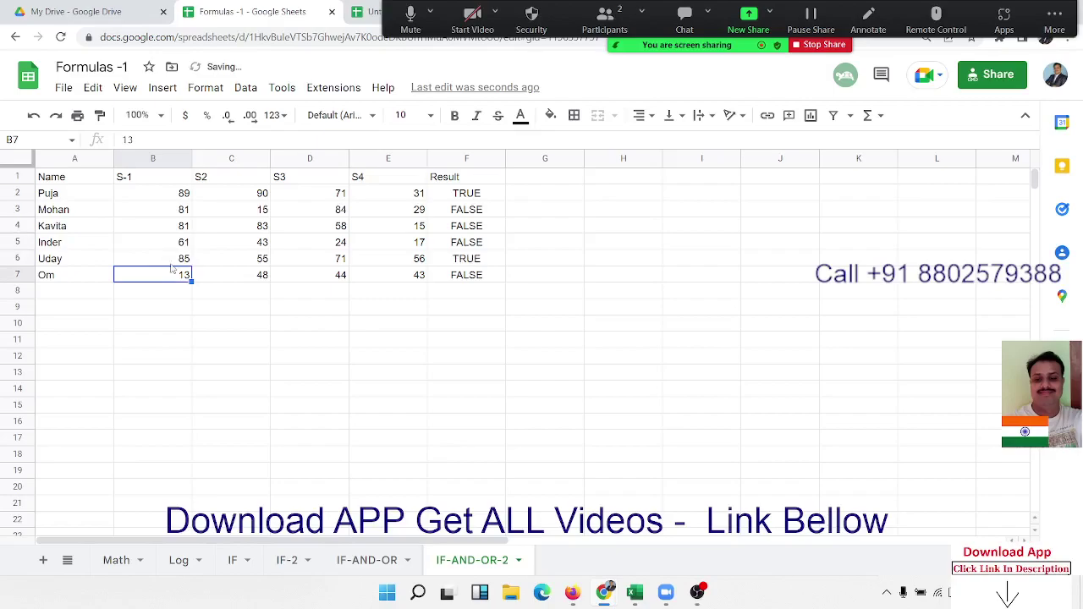
{"action": "left_click", "coordinate": [179, 245]}
{"action": "type", "text": "74"}
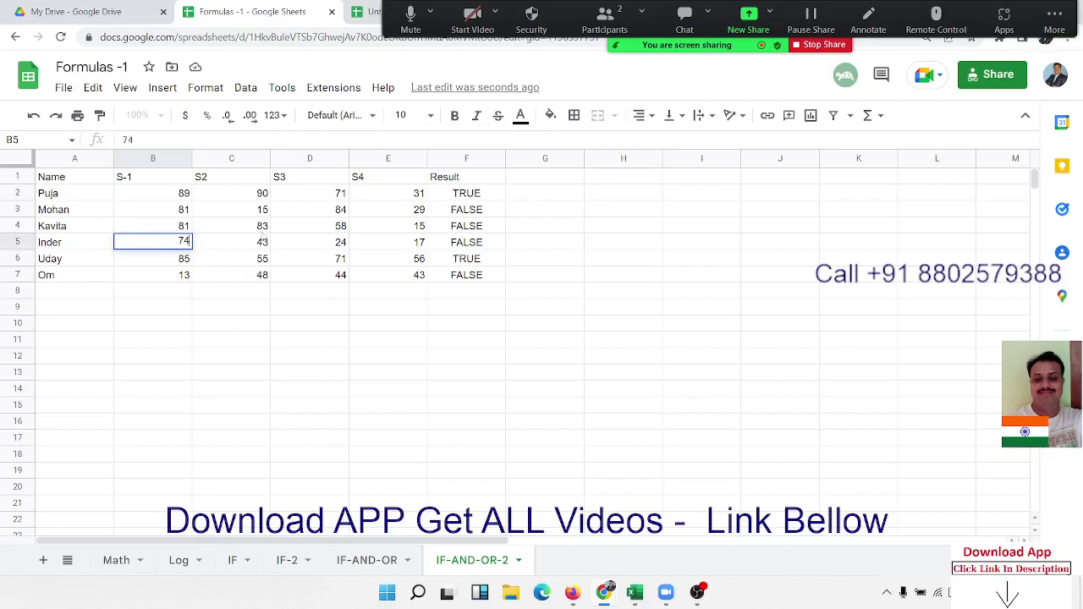
{"action": "key", "text": "Escape"}
{"action": "left_click", "coordinate": [466, 194]}
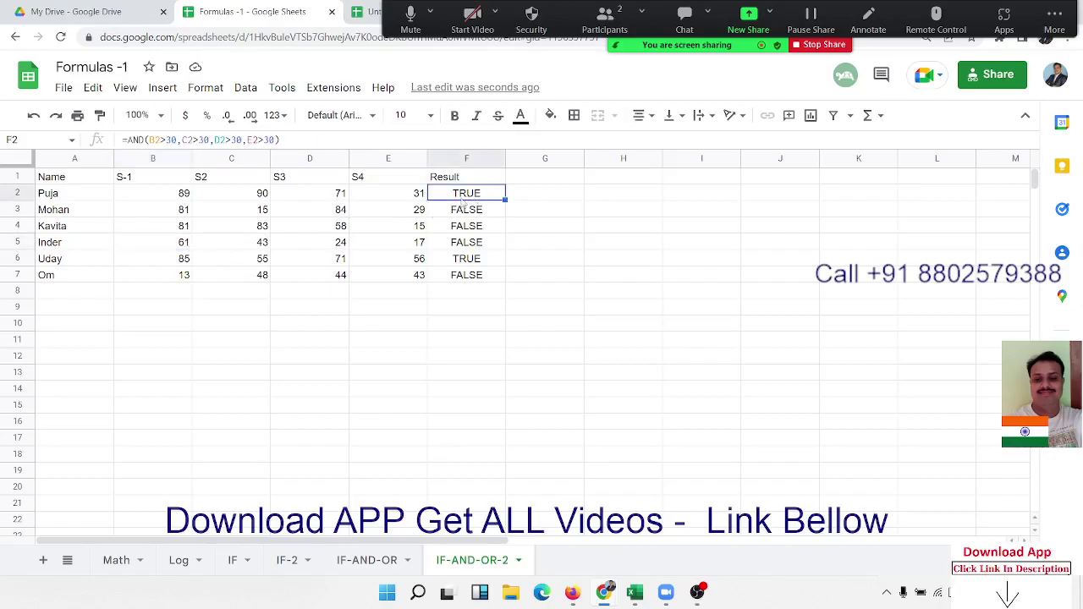
{"action": "double_click", "coordinate": [466, 195]}
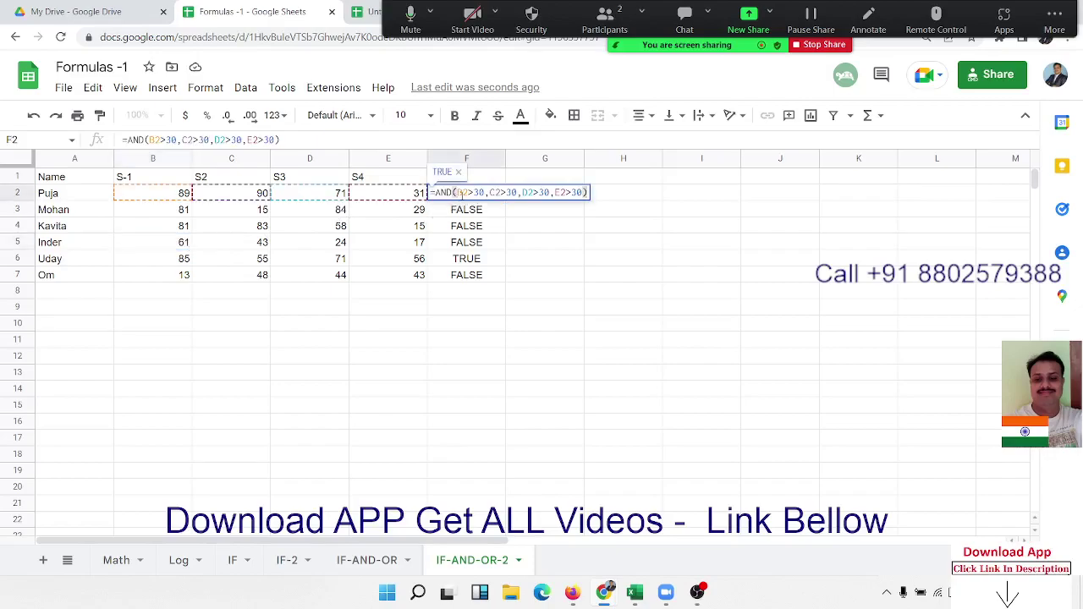
{"action": "key", "text": "Escape"}
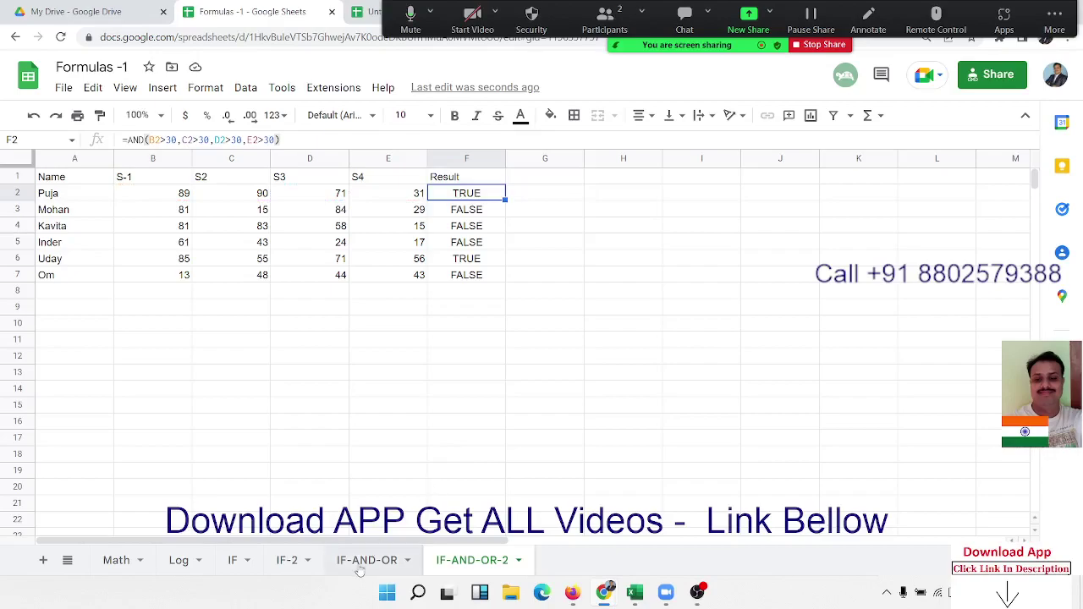
View the IF(AND) formula in B3 on IF-AND-OR, then return to IF-AND-OR-2
{"action": "key", "text": "ctrl+shift+Page_Up"}
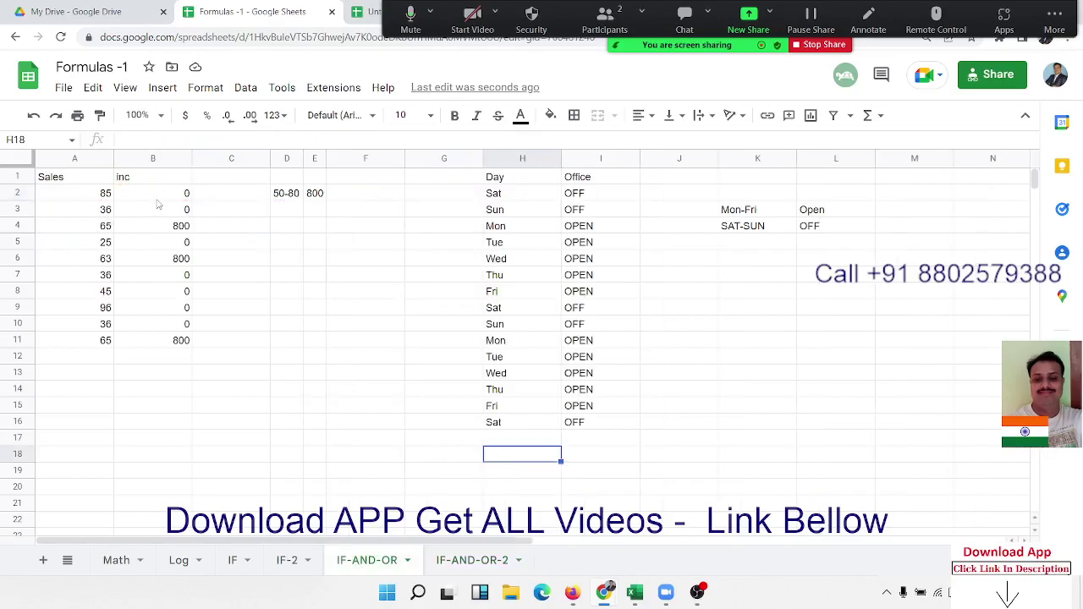
{"action": "left_click", "coordinate": [153, 203]}
{"action": "double_click", "coordinate": [156, 205]}
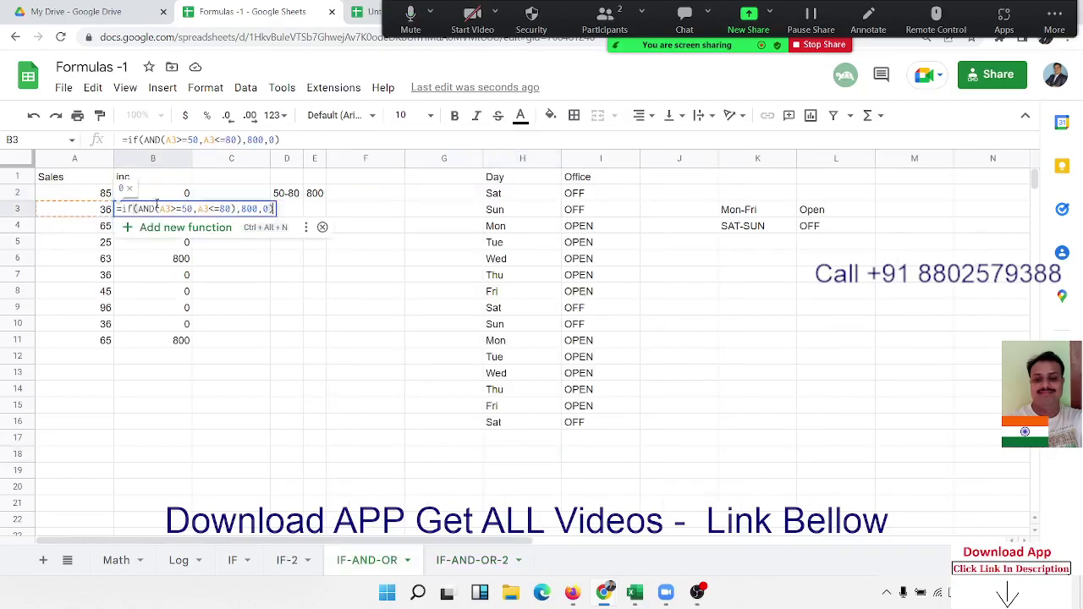
{"action": "key", "text": "Escape"}
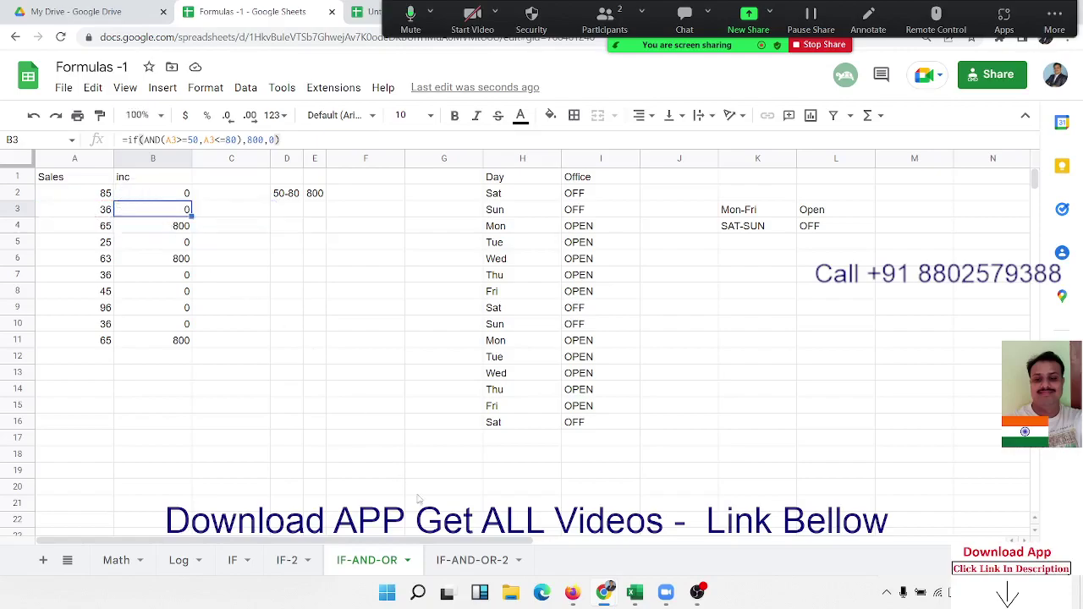
{"action": "left_click", "coordinate": [471, 560]}
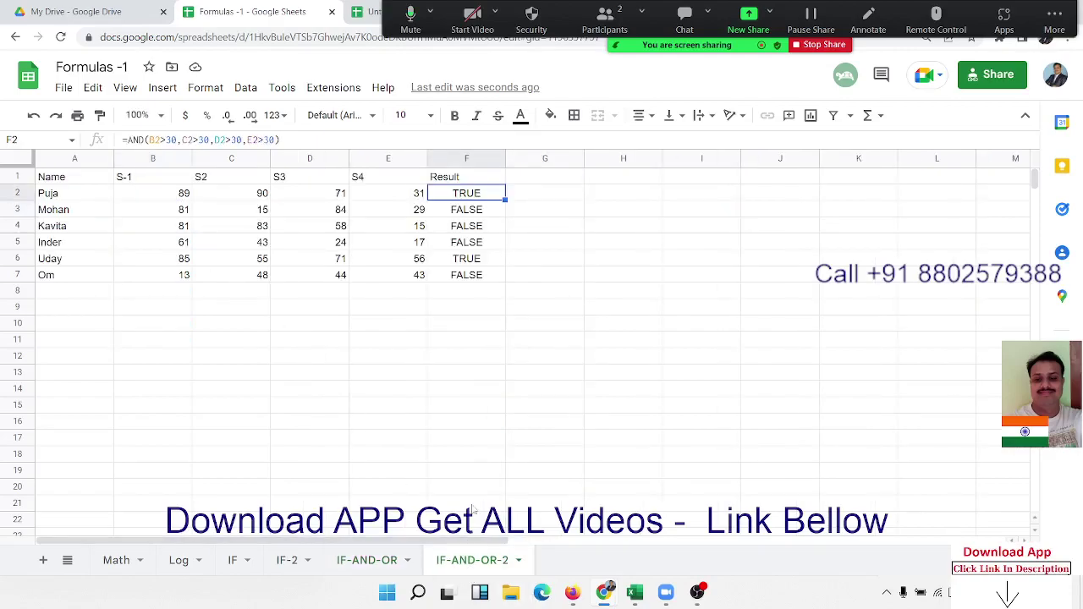
Wrap F2's AND test as =IF(AND(B2>30,C2>30,D2>30,E2>30),"Pass","Fail") and fill it down to F7
{"action": "double_click", "coordinate": [466, 193]}
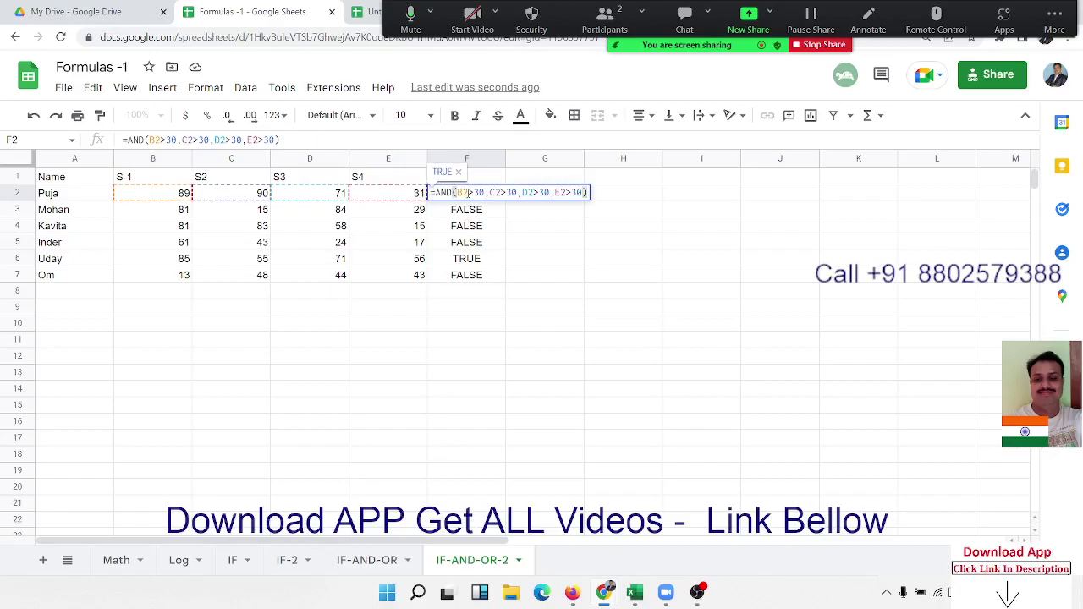
{"action": "key", "text": "Escape"}
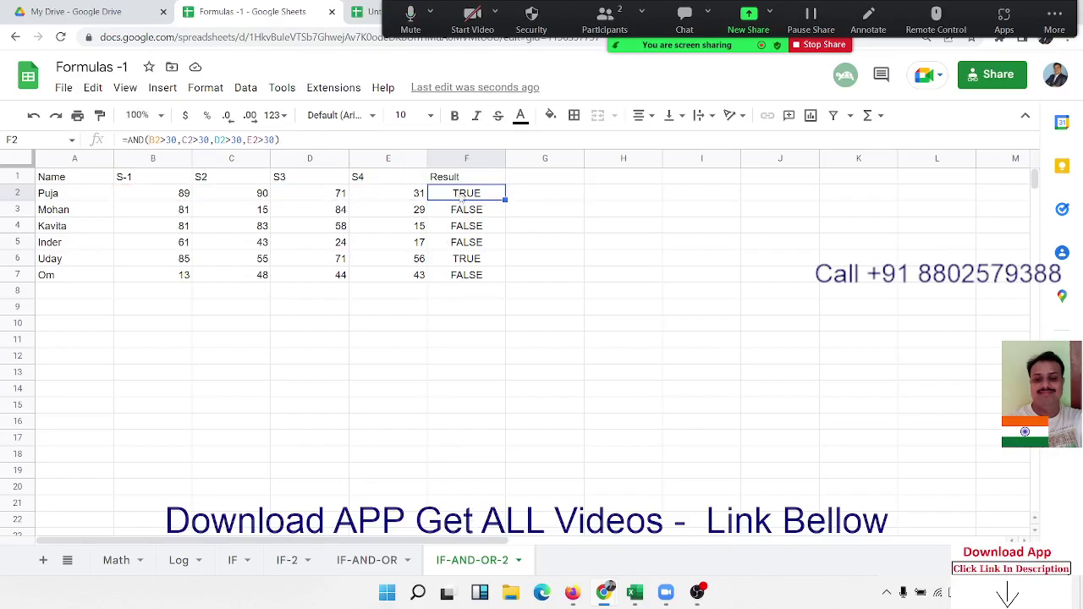
{"action": "double_click", "coordinate": [449, 193]}
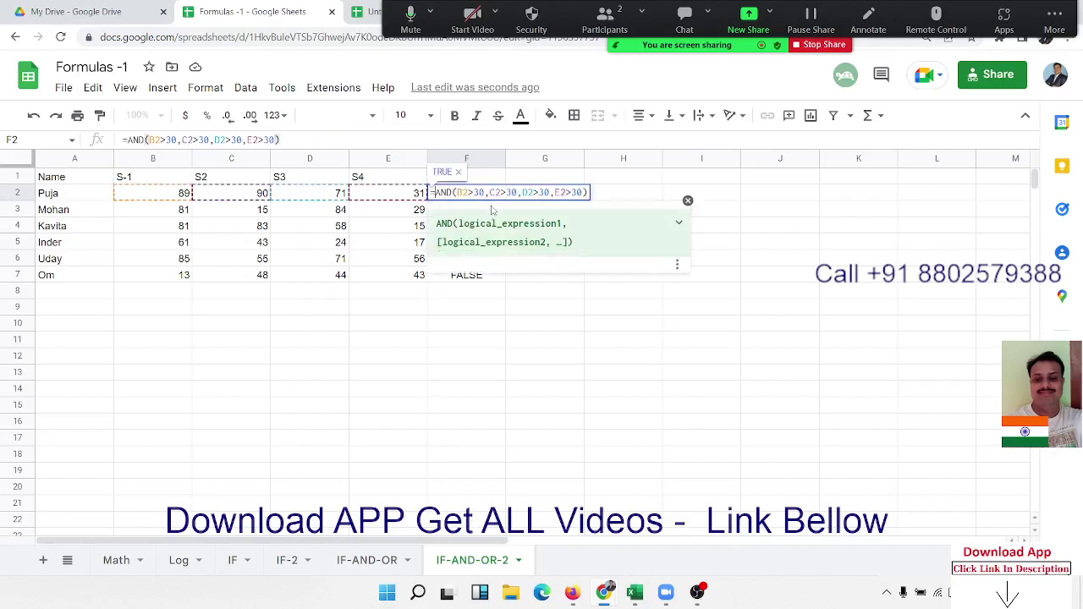
{"action": "type", "text": "if"}
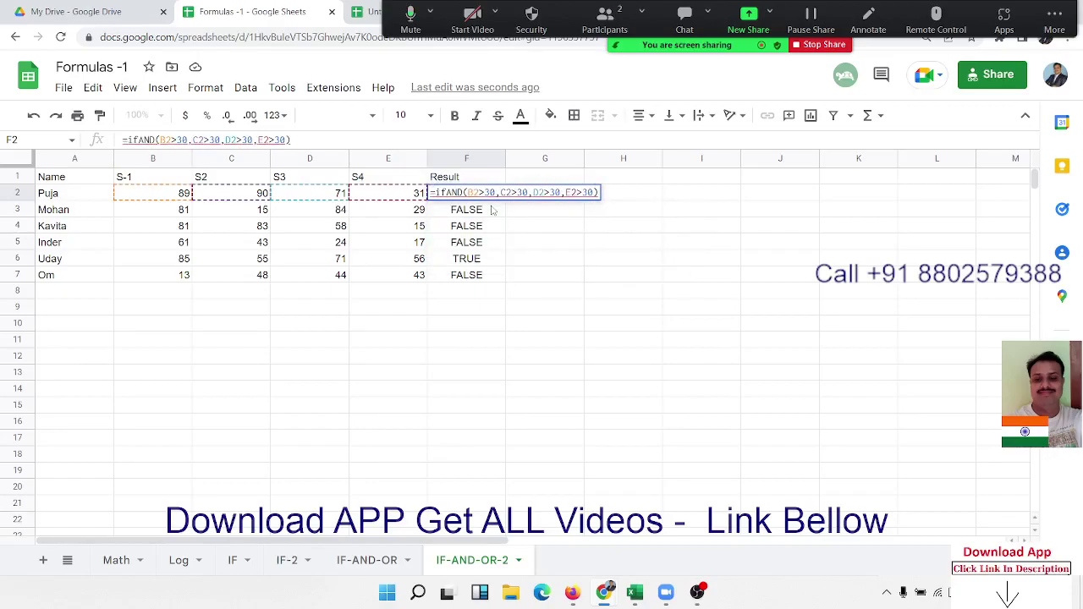
{"action": "type", "text": "("}
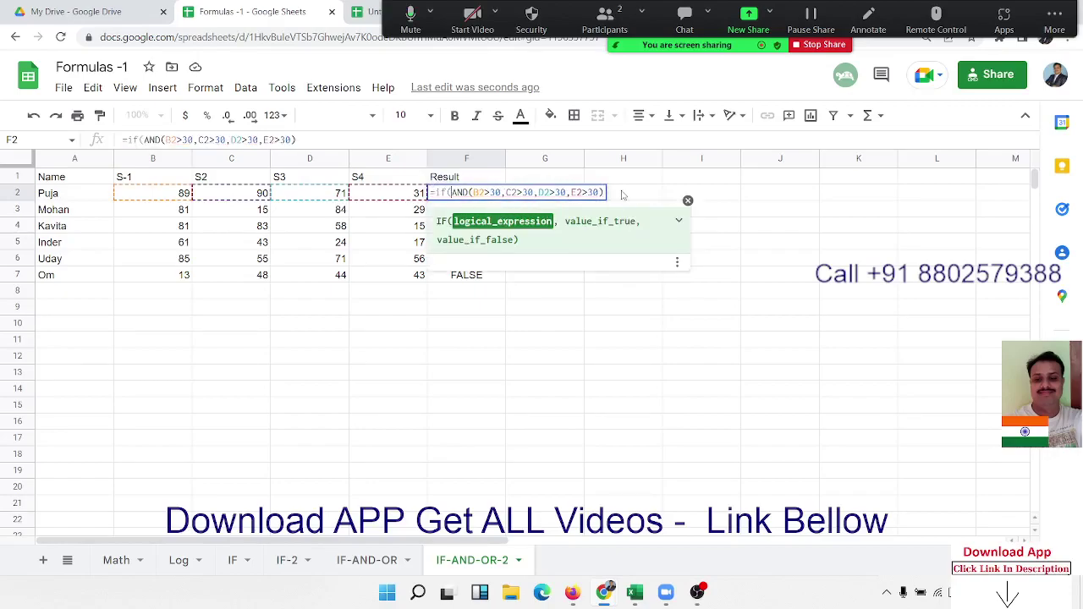
{"action": "left_click", "coordinate": [601, 193]}
{"action": "key", "text": "Right"}
{"action": "type", "text": ",\""}
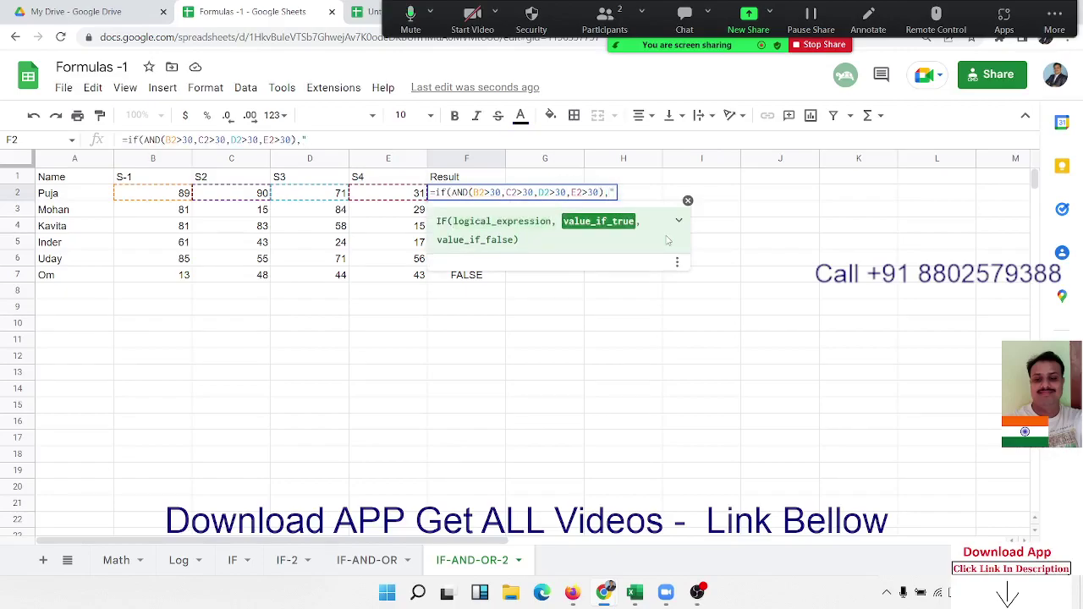
{"action": "type", "text": "Pass\""}
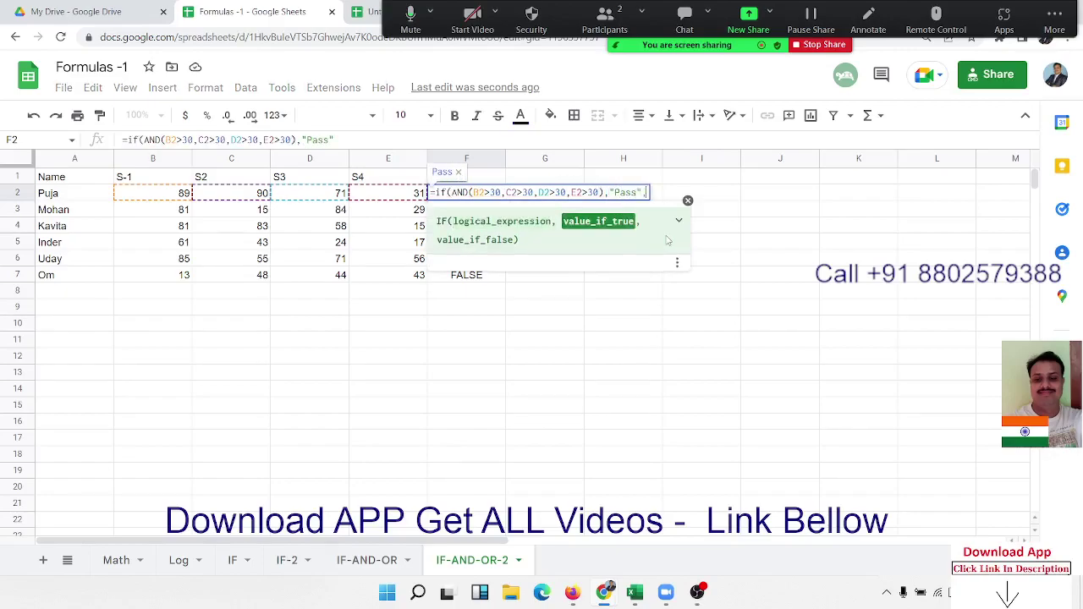
{"action": "type", "text": ",Fail"}
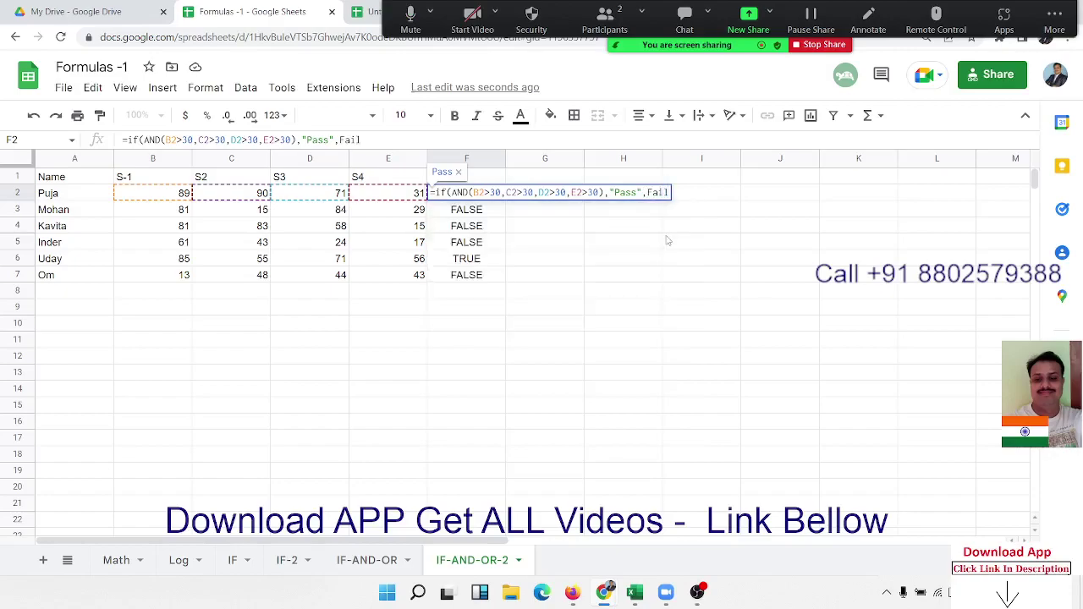
{"action": "type", "text": "\""}
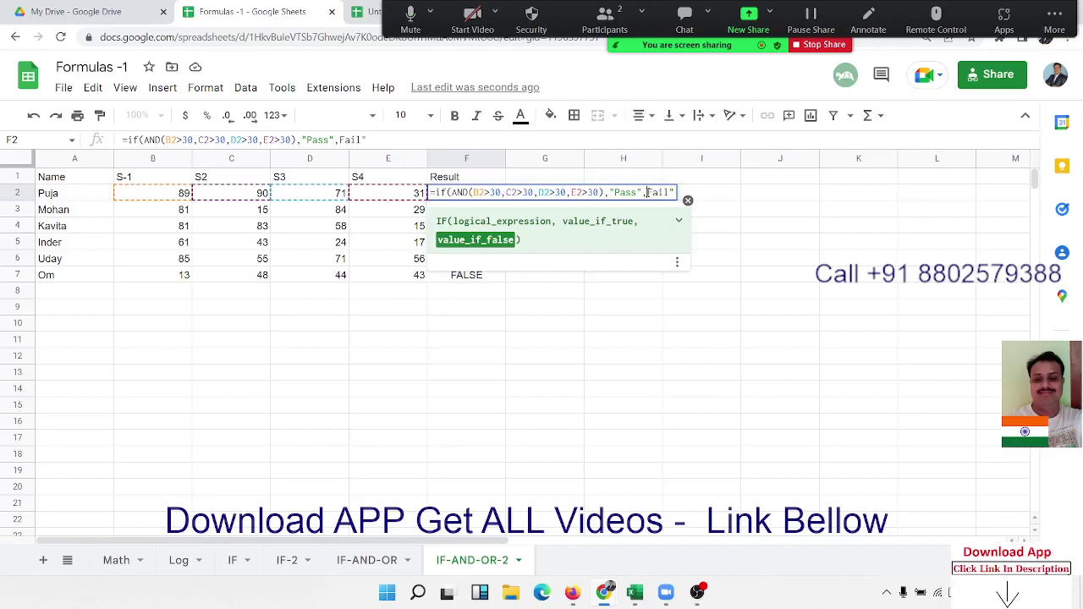
{"action": "type", "text": "\""}
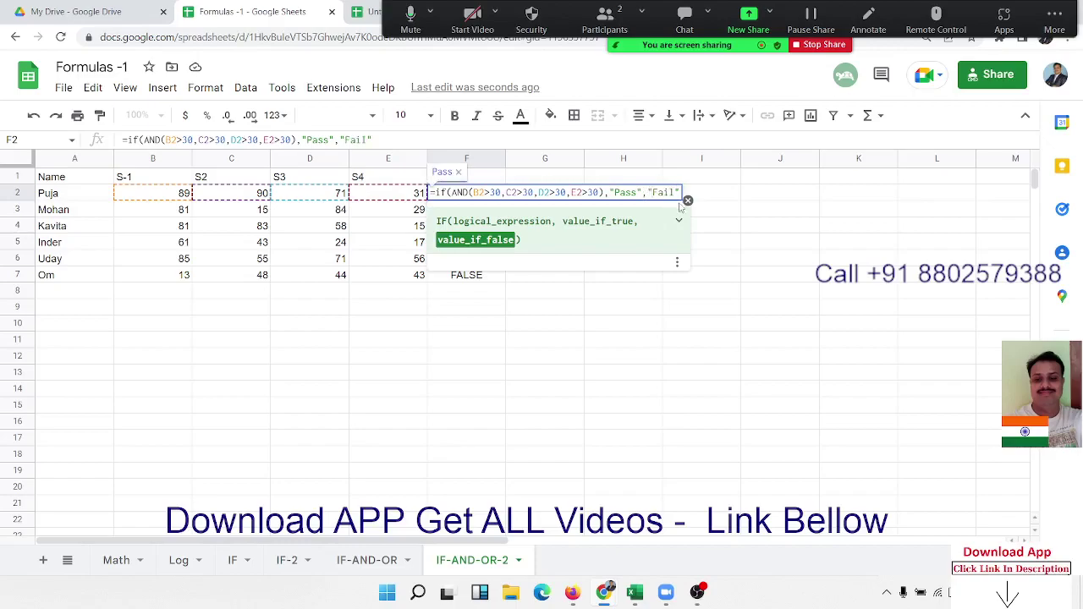
{"action": "key", "text": "Return"}
{"action": "key", "text": "Up"}
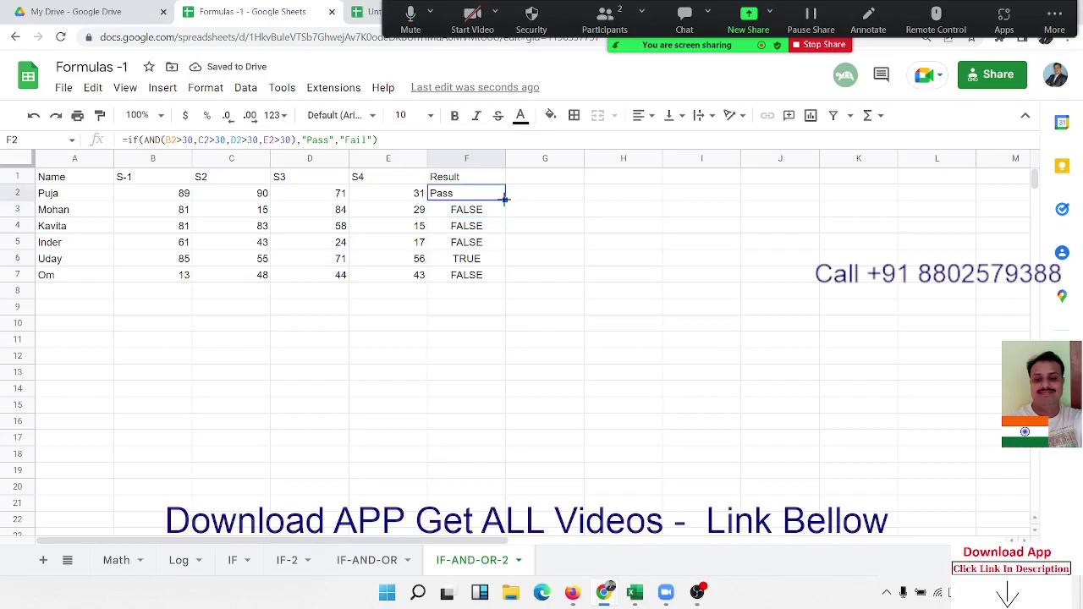
{"action": "left_click_drag", "start_coordinate": [505, 198], "coordinate": [505, 276]}
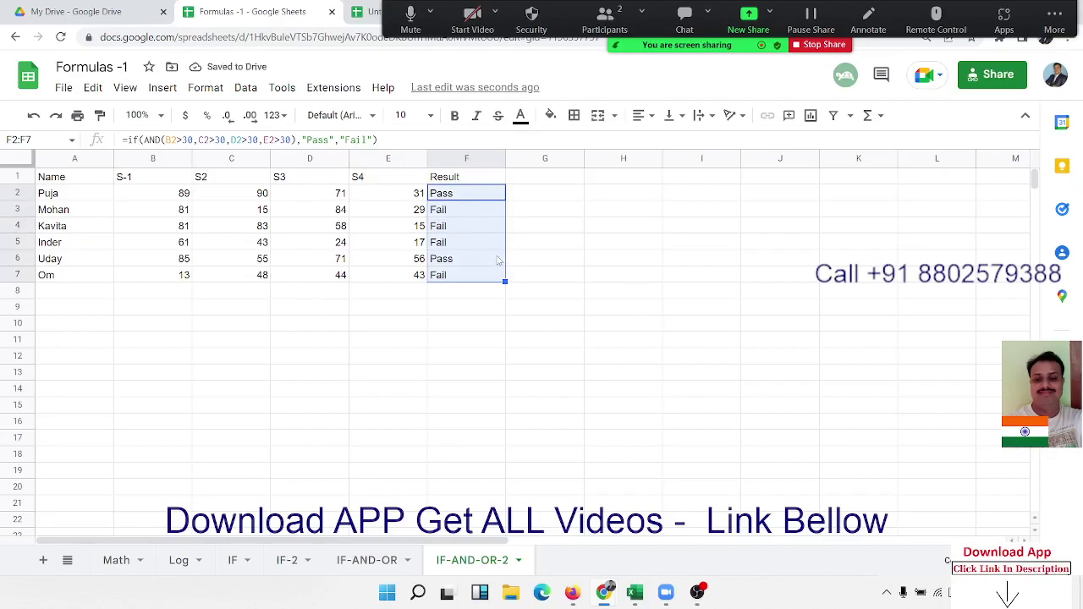
Check the copied formulas in F3 through F7, undoing an accidental move of F5's result
{"action": "left_click", "coordinate": [499, 245]}
{"action": "left_click", "coordinate": [498, 226]}
{"action": "left_click", "coordinate": [497, 213]}
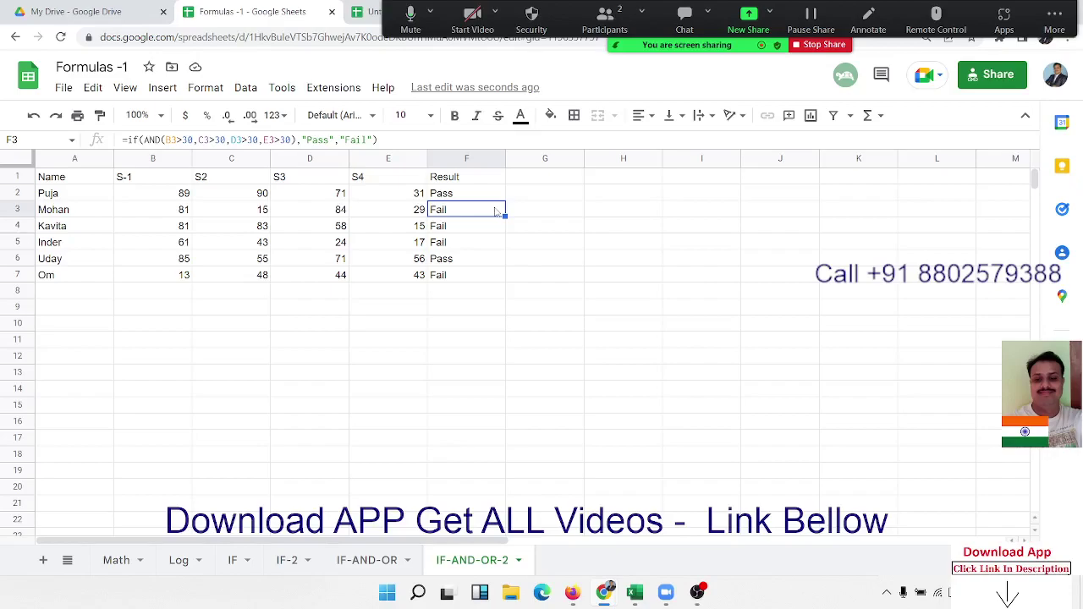
{"action": "left_click", "coordinate": [485, 228]}
{"action": "left_click", "coordinate": [477, 258]}
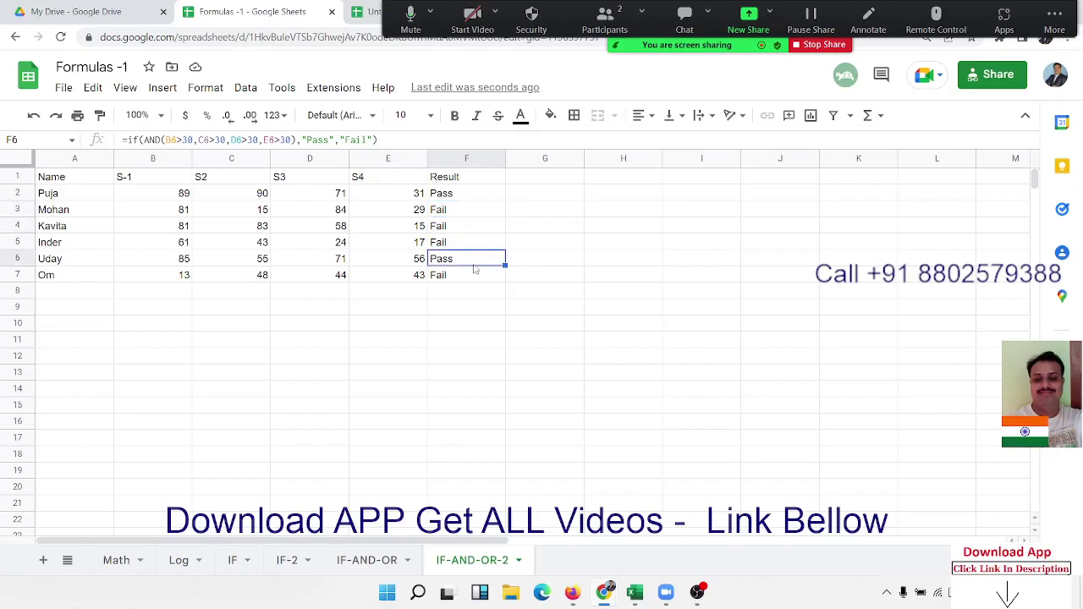
{"action": "left_click", "coordinate": [474, 275]}
{"action": "left_click", "coordinate": [479, 244]}
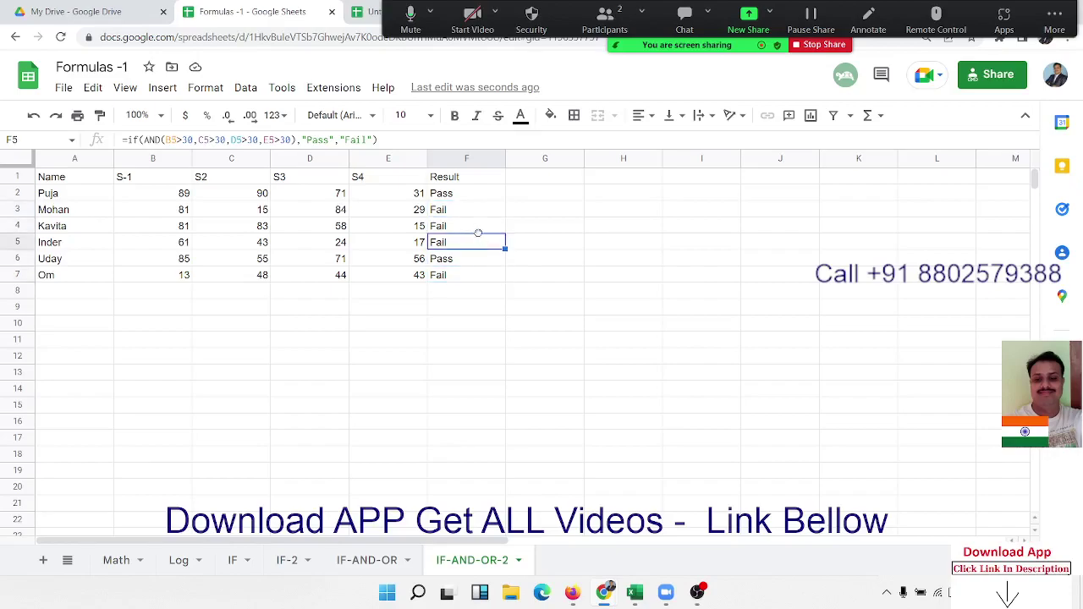
{"action": "left_click_drag", "start_coordinate": [478, 233], "coordinate": [481, 217]}
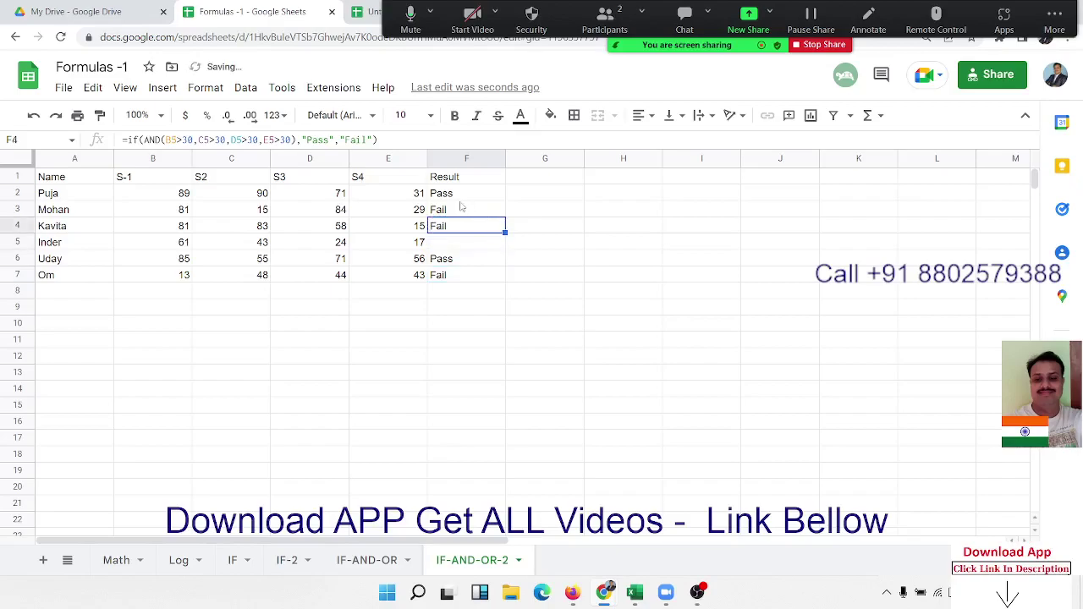
{"action": "key", "text": "ctrl+z"}
Enter =COUNTIF(B2:E2,">30") in G2 and accept the suggested autofill through G7
{"action": "left_click", "coordinate": [545, 194]}
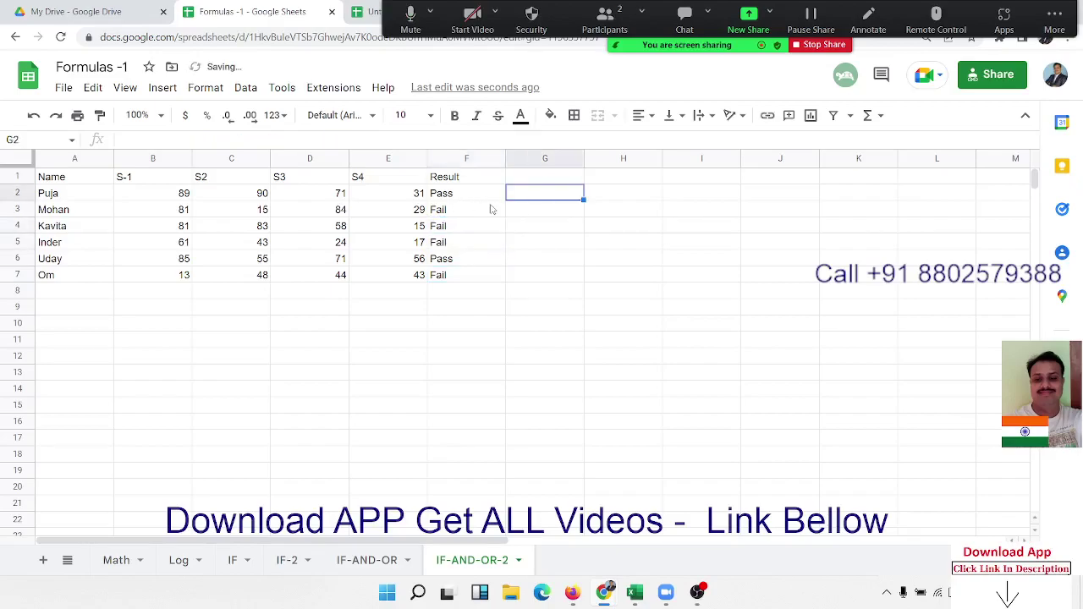
{"action": "key", "text": "Left"}
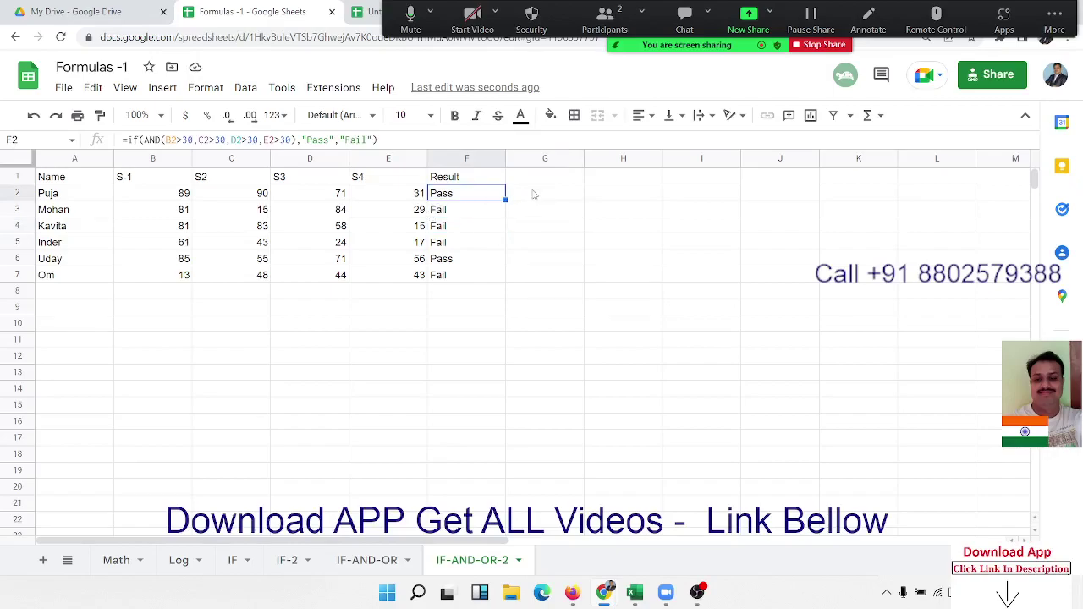
{"action": "left_click_drag", "start_coordinate": [533, 194], "coordinate": [535, 184]}
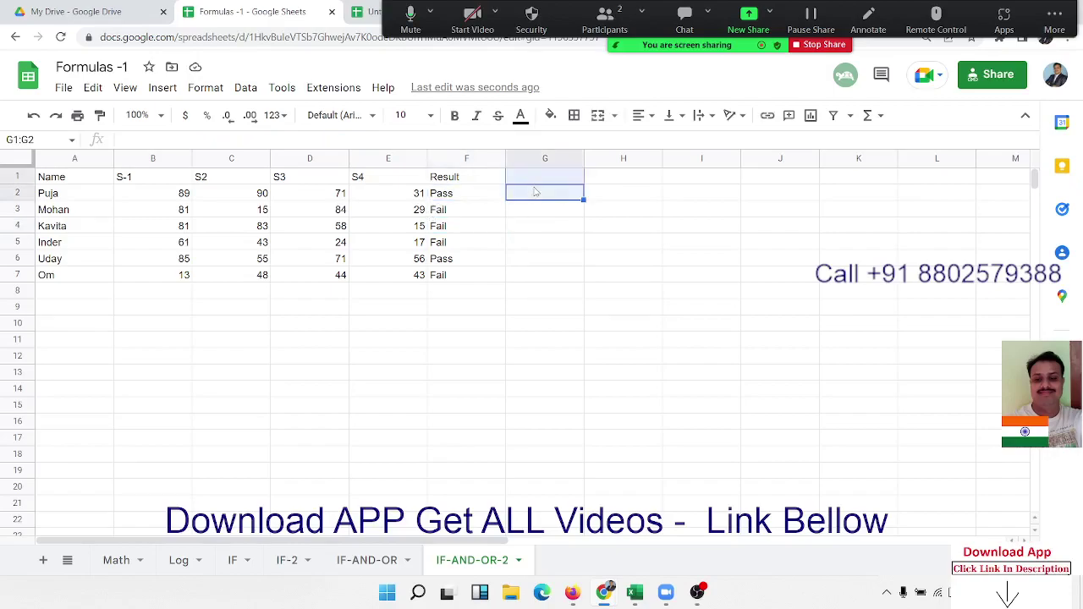
{"action": "left_click", "coordinate": [533, 187]}
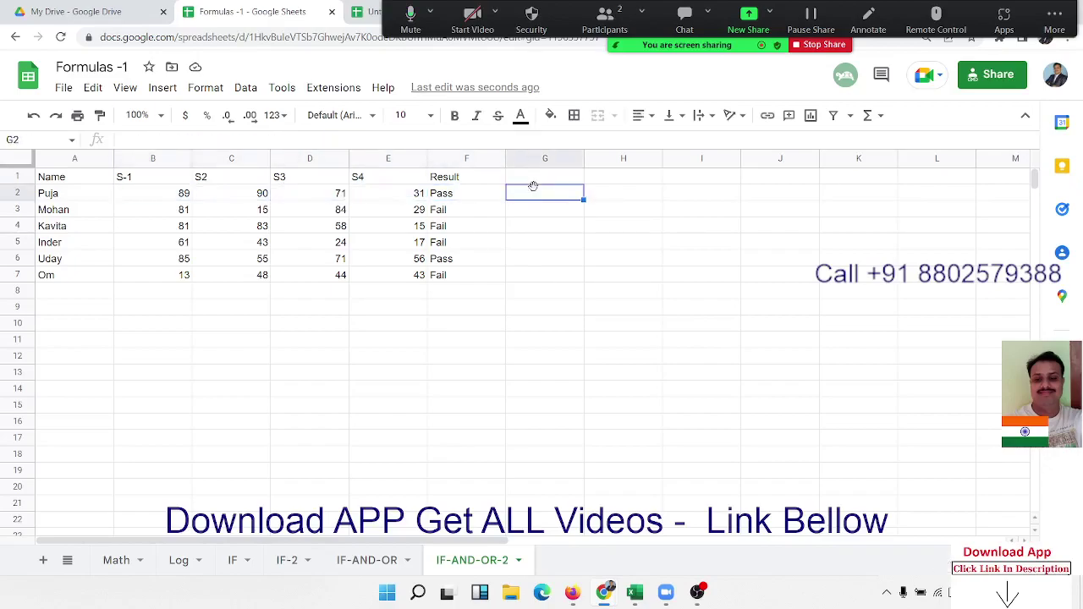
{"action": "type", "text": "=cou"}
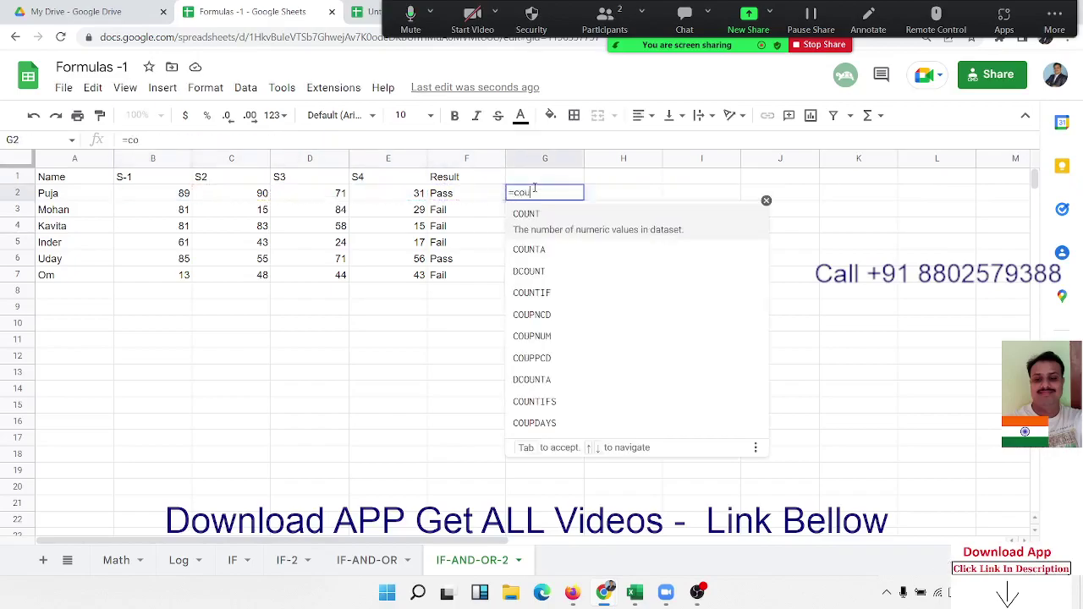
{"action": "key", "text": "Down"}
{"action": "key", "text": "Down"}
{"action": "key", "text": "Down"}
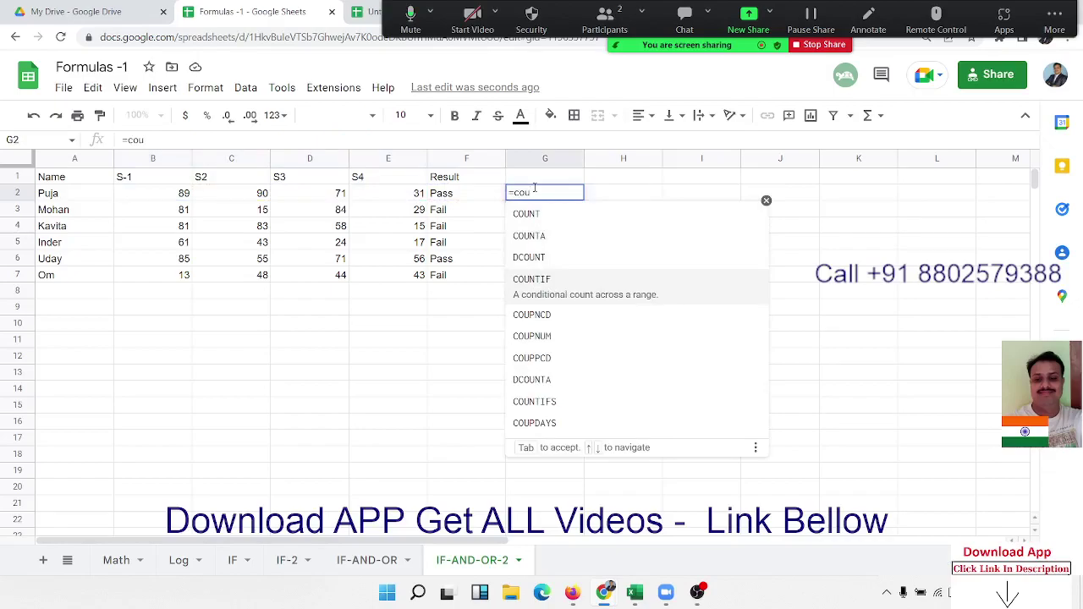
{"action": "key", "text": "Tab"}
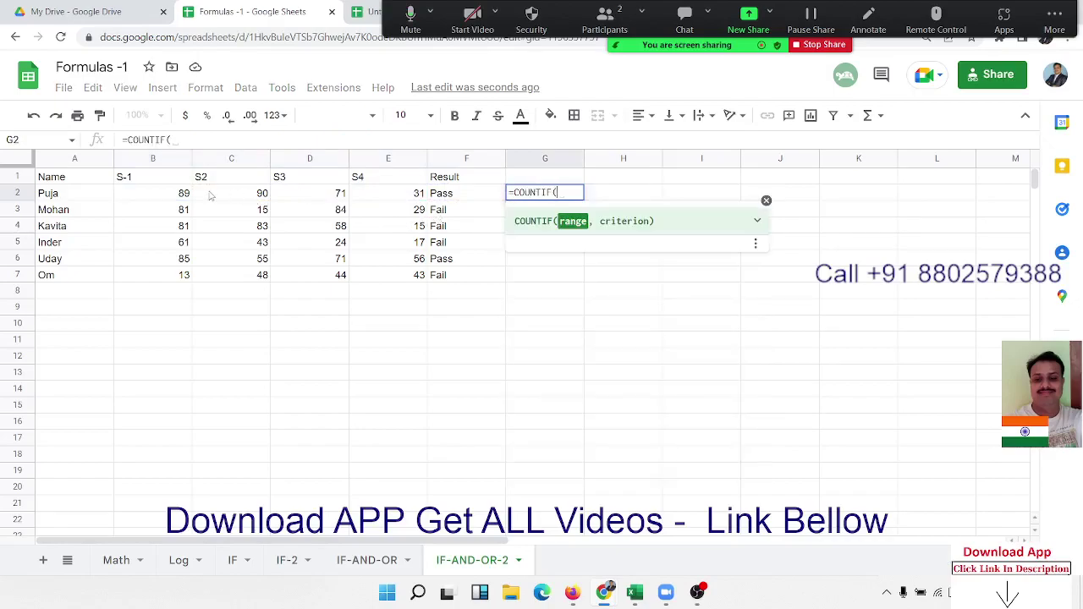
{"action": "left_click_drag", "start_coordinate": [176, 196], "coordinate": [375, 198]}
{"action": "type", "text": ",\""}
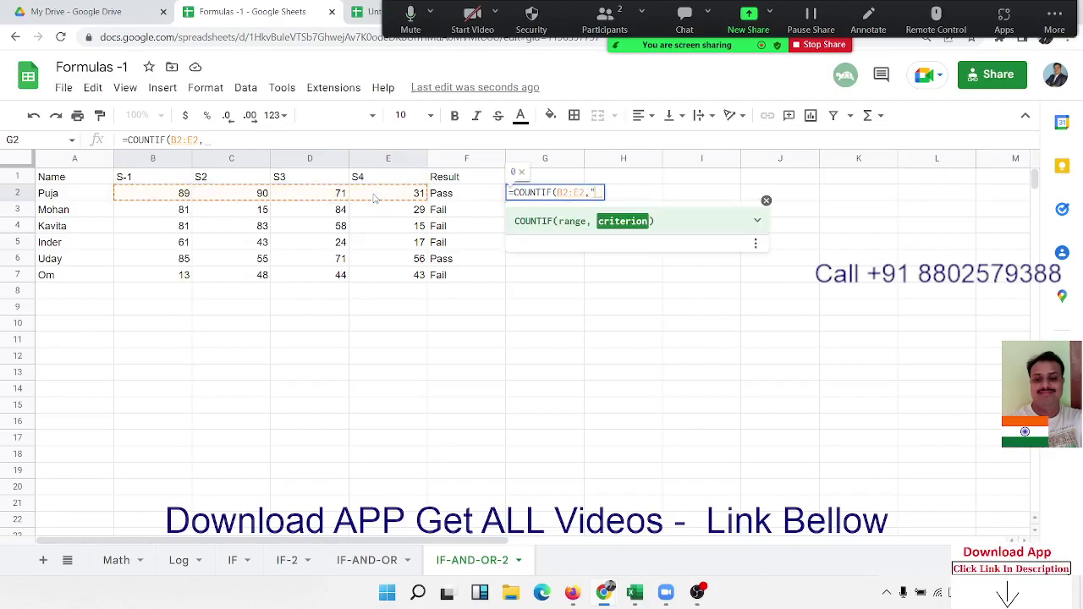
{"action": "type", "text": ">3"}
{"action": "type", "text": "0\""}
{"action": "key", "text": "Return"}
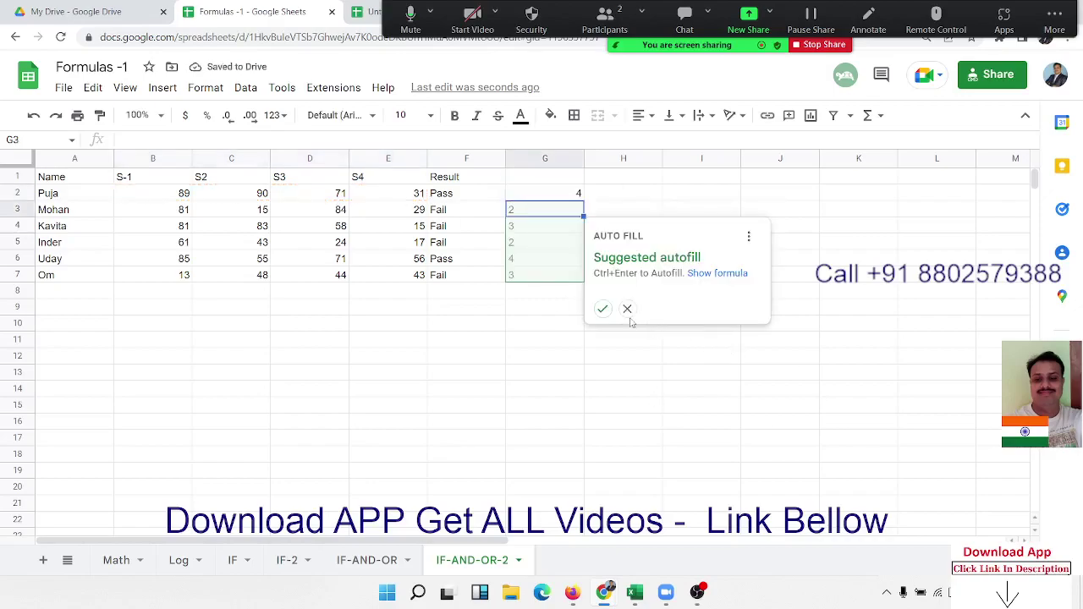
{"action": "left_click", "coordinate": [603, 310]}
Change G2 to =IF(COUNTIF(B2:E2,">30")>=4,"Paas","Fail") and fill it down to G7
{"action": "double_click", "coordinate": [552, 195]}
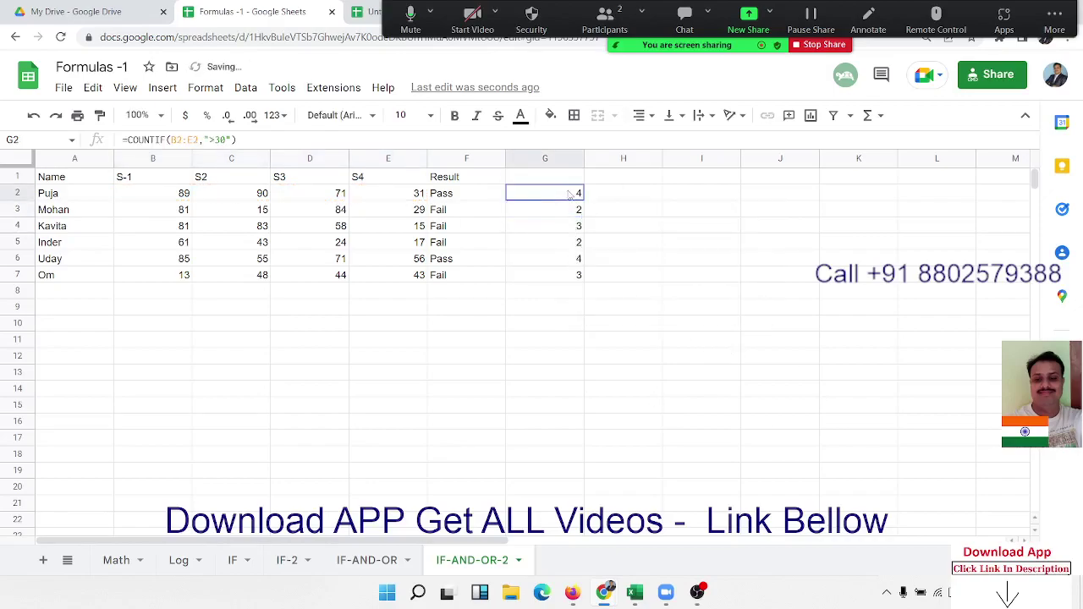
{"action": "left_click", "coordinate": [515, 192]}
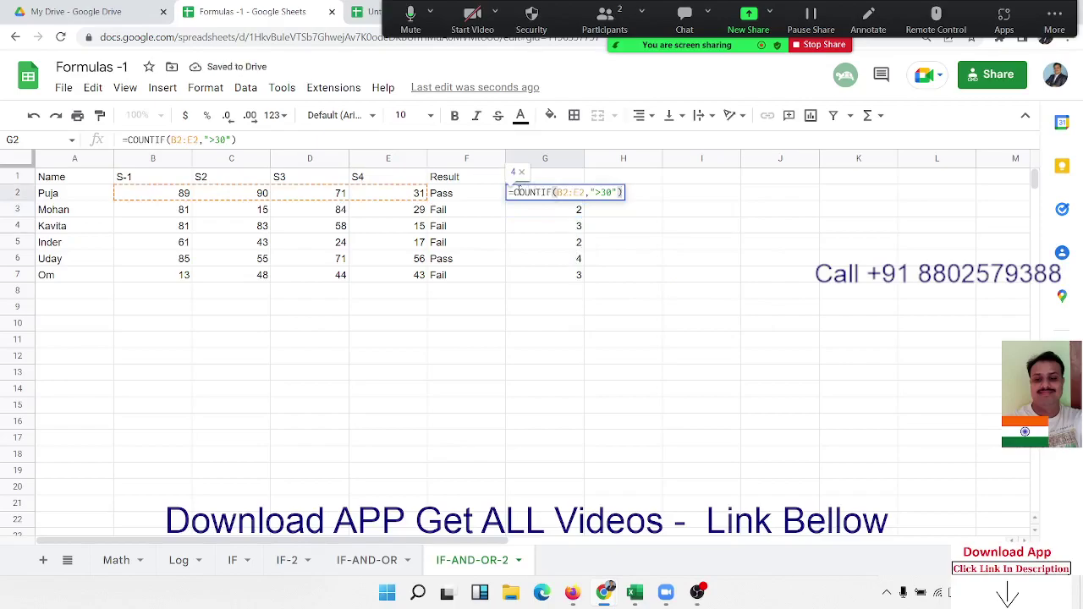
{"action": "type", "text": "if"}
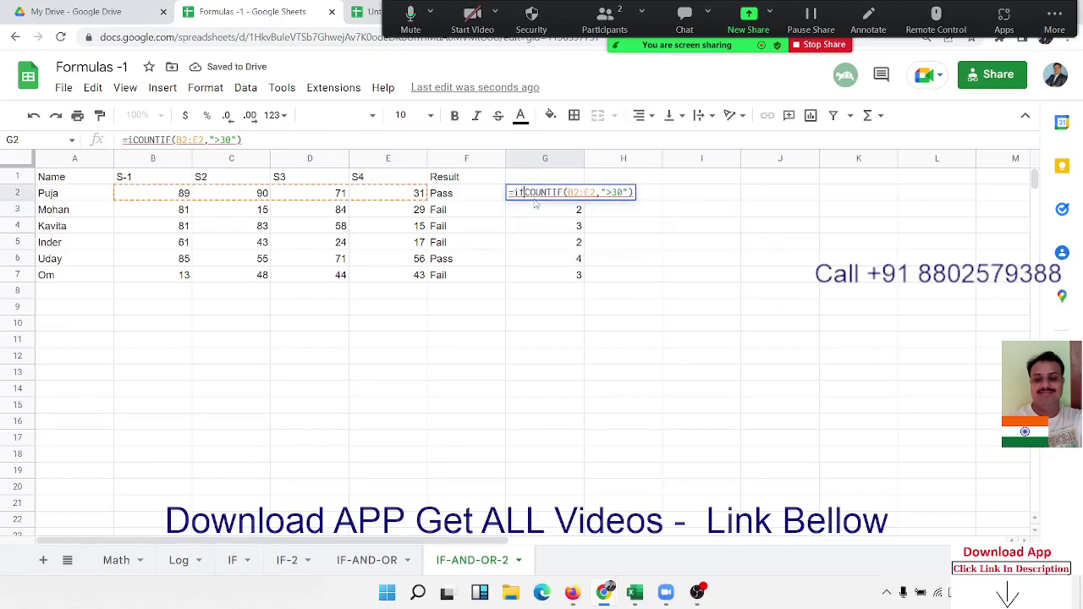
{"action": "type", "text": "("}
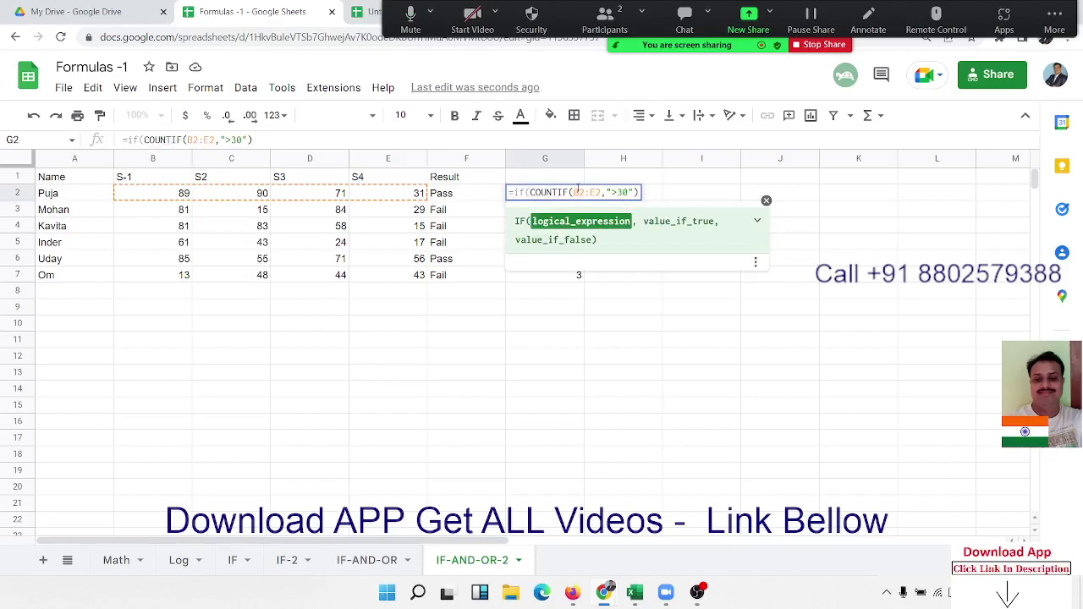
{"action": "left_click", "coordinate": [636, 192]}
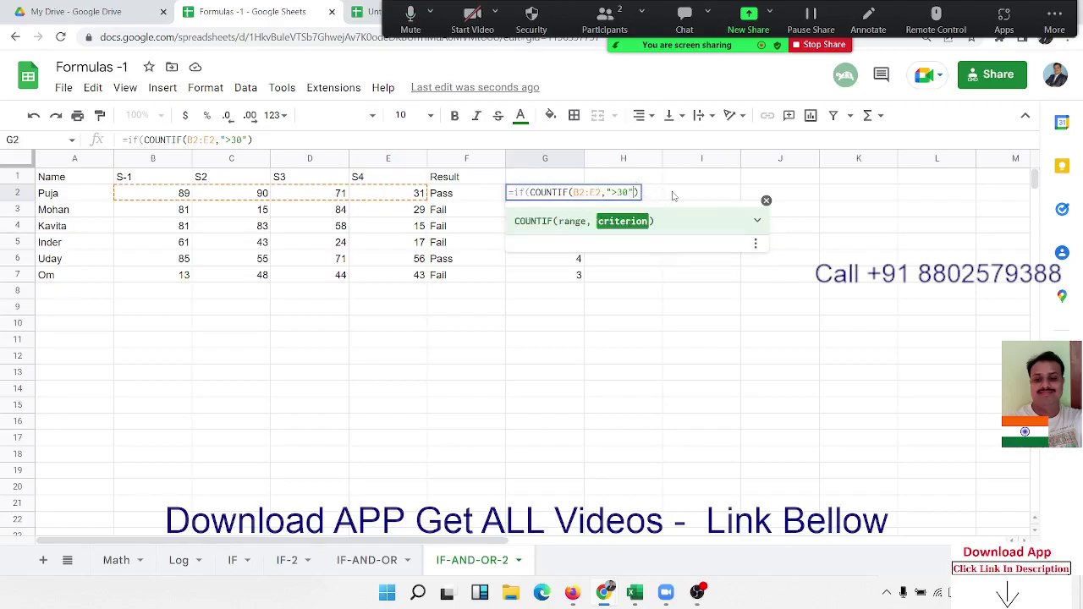
{"action": "key", "text": "End"}
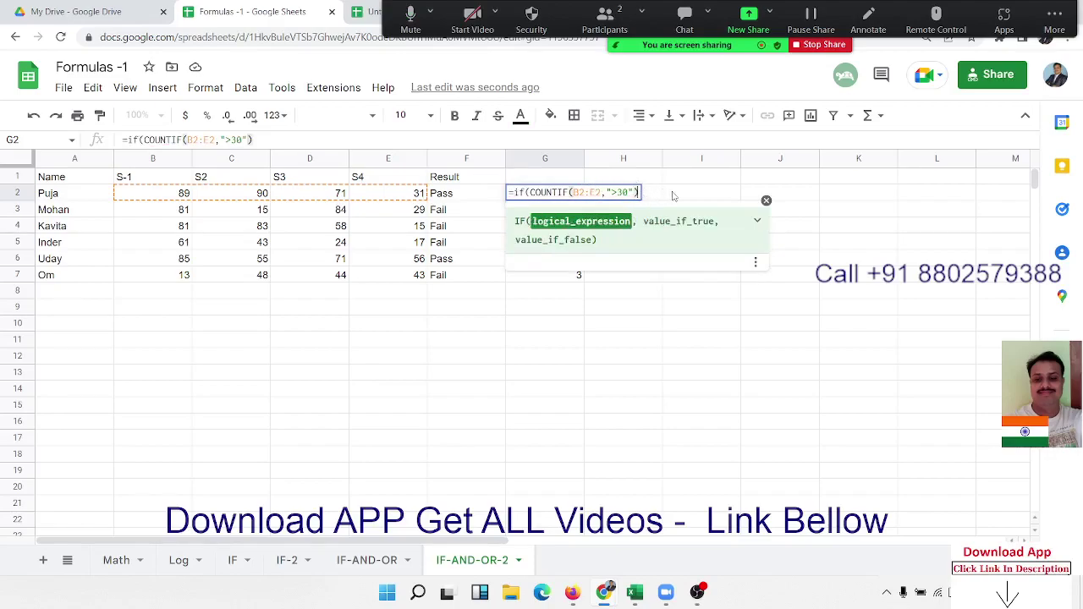
{"action": "type", "text": ">=4"}
{"action": "type", "text": ","}
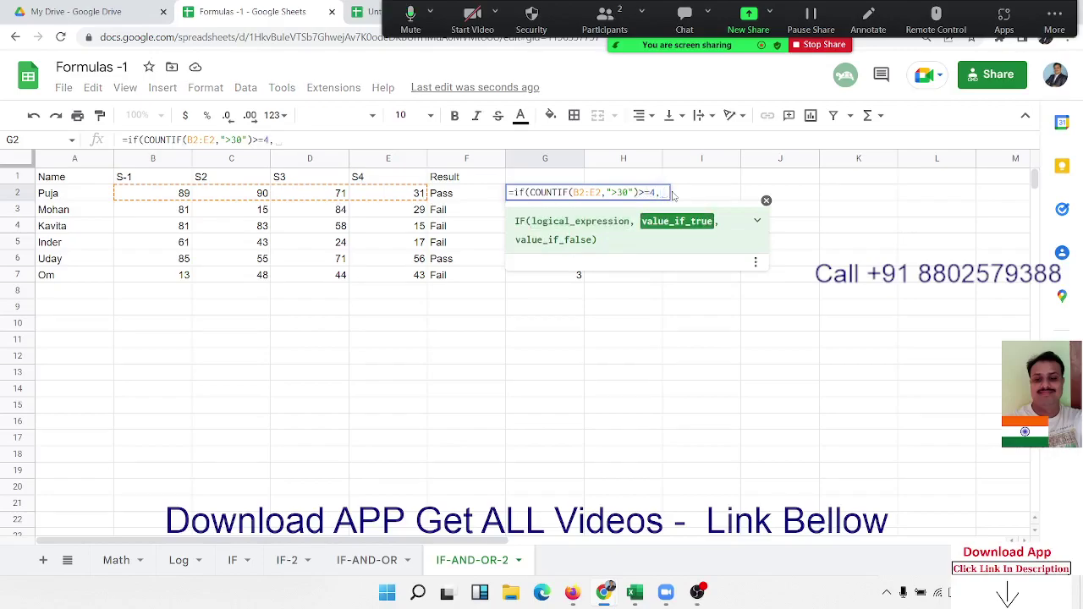
{"action": "type", "text": "\"Pa"}
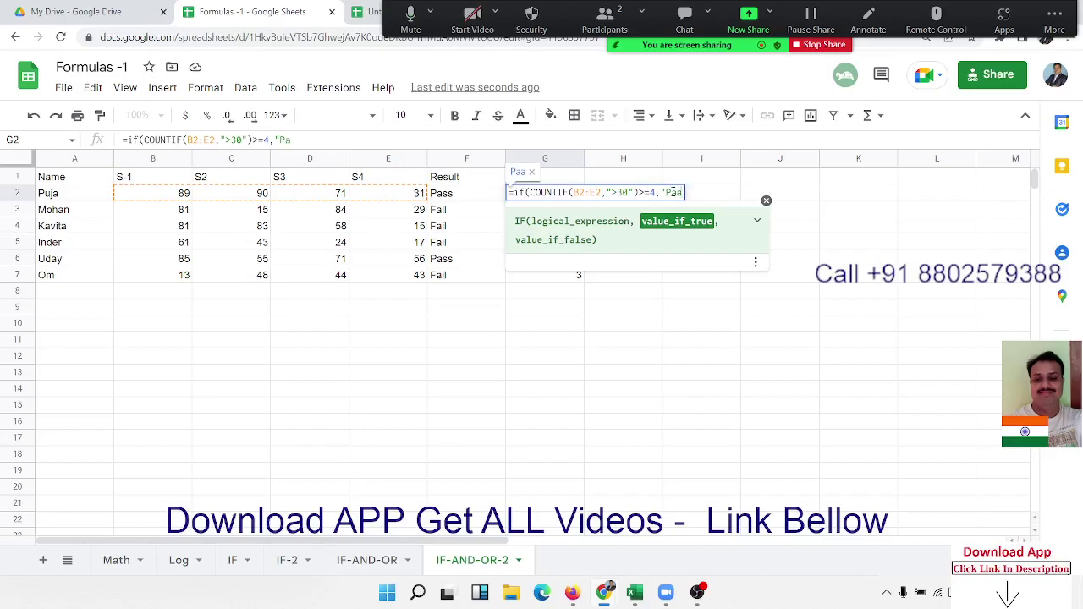
{"action": "type", "text": "as\",\"F"}
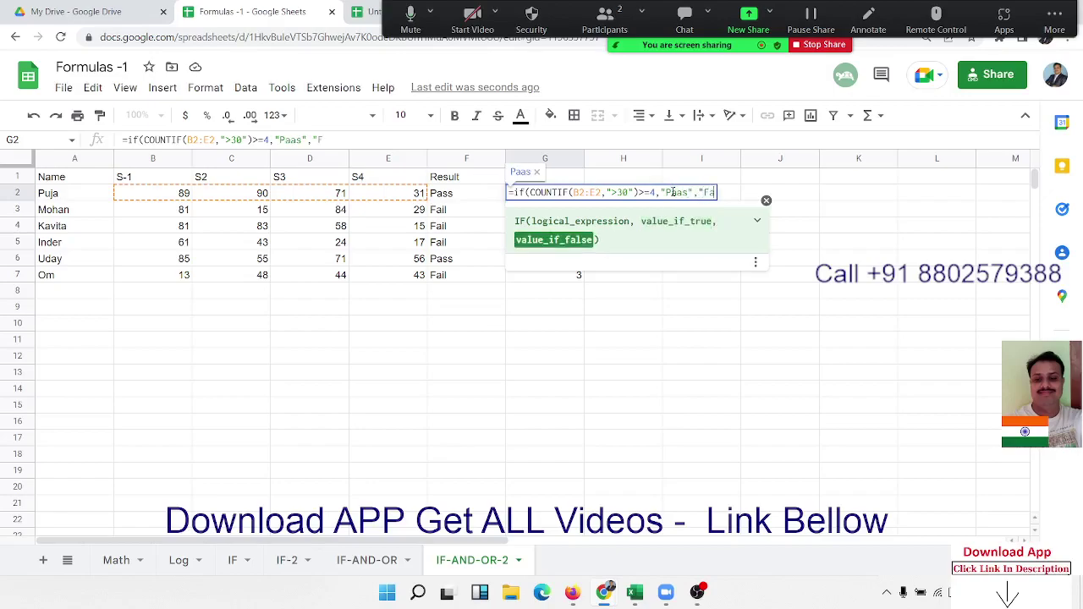
{"action": "type", "text": "ail\")"}
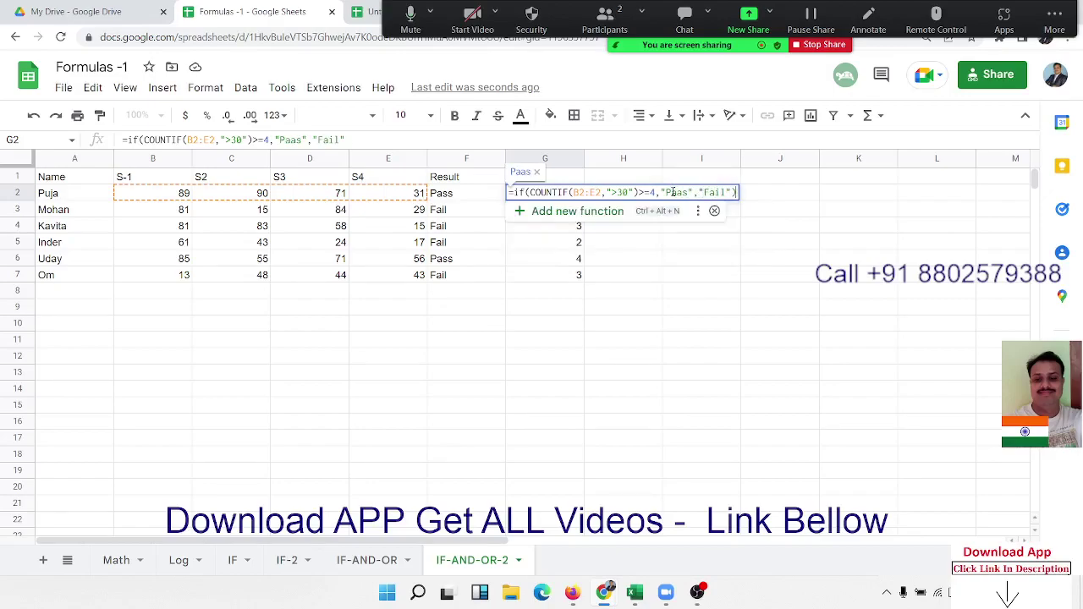
{"action": "key", "text": "Return"}
{"action": "key", "text": "Up"}
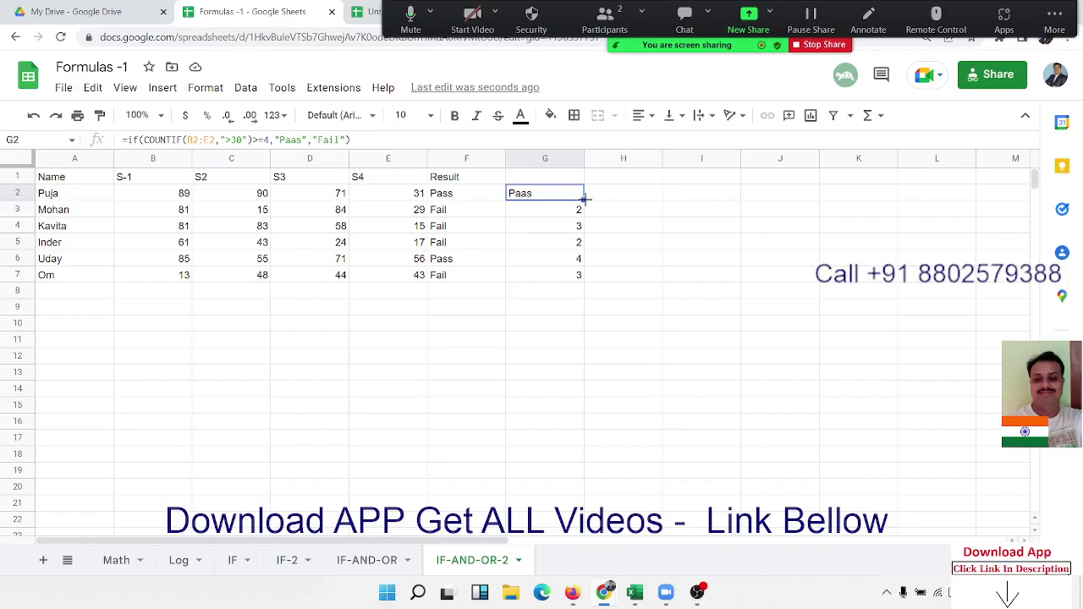
{"action": "left_click_drag", "start_coordinate": [581, 217], "coordinate": [581, 273]}
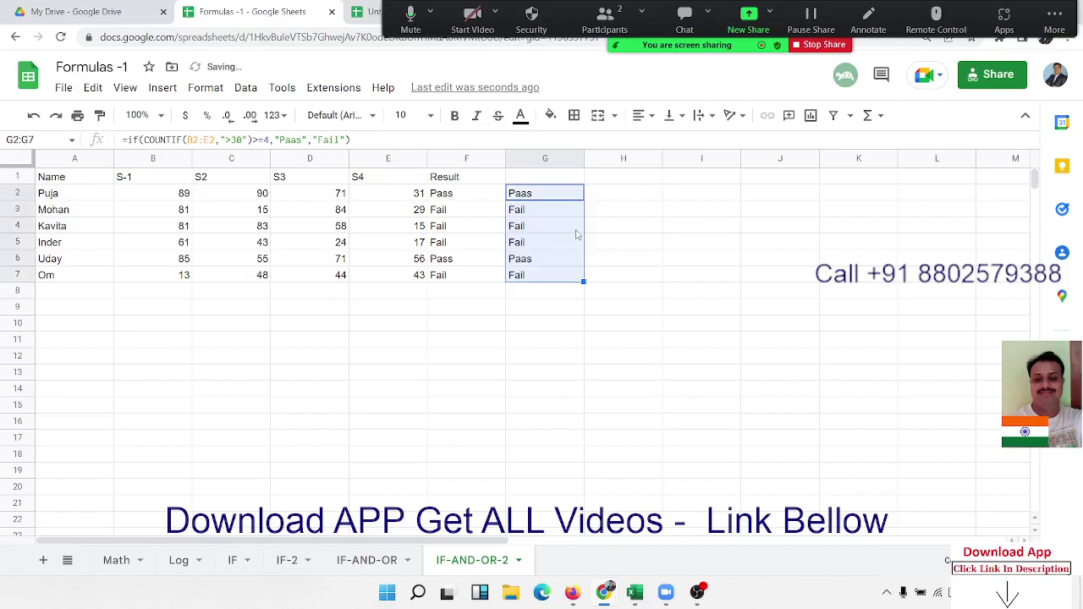
{"action": "double_click", "coordinate": [554, 193]}
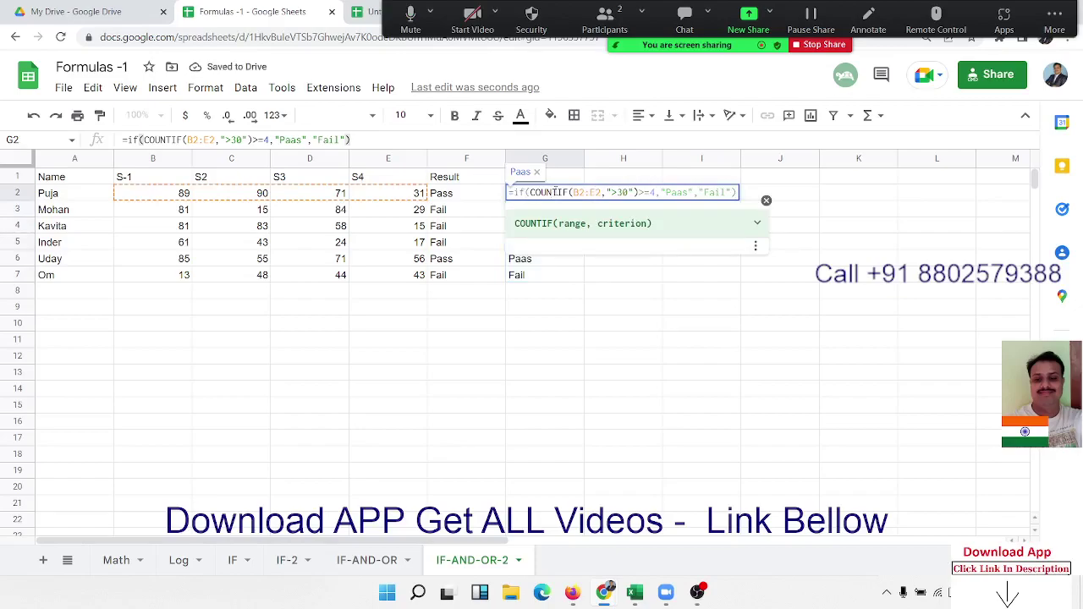
{"action": "key", "text": "Escape"}
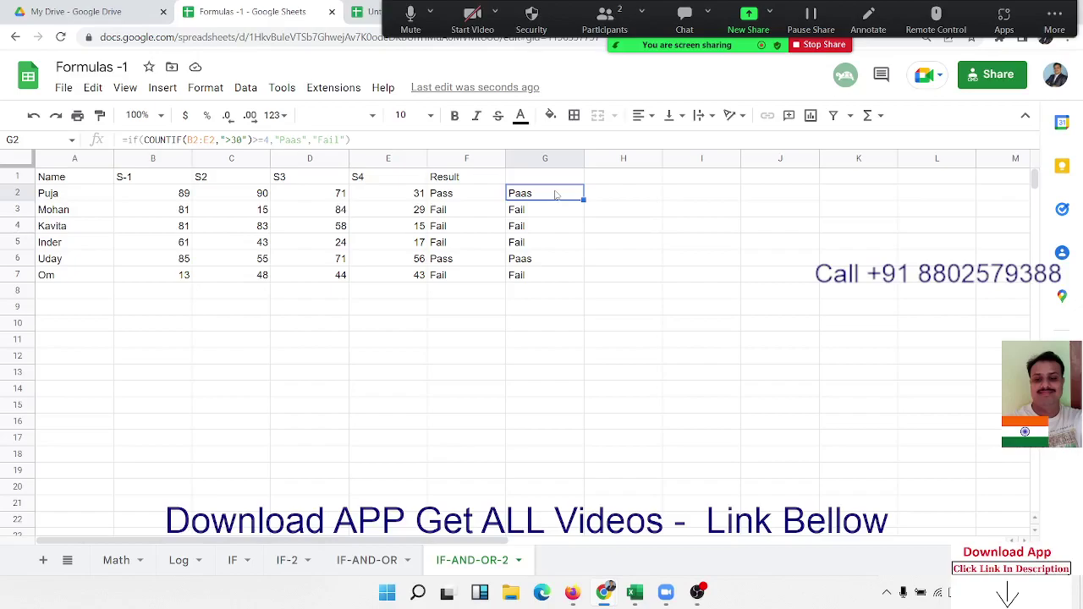
{"action": "key", "text": "Left"}
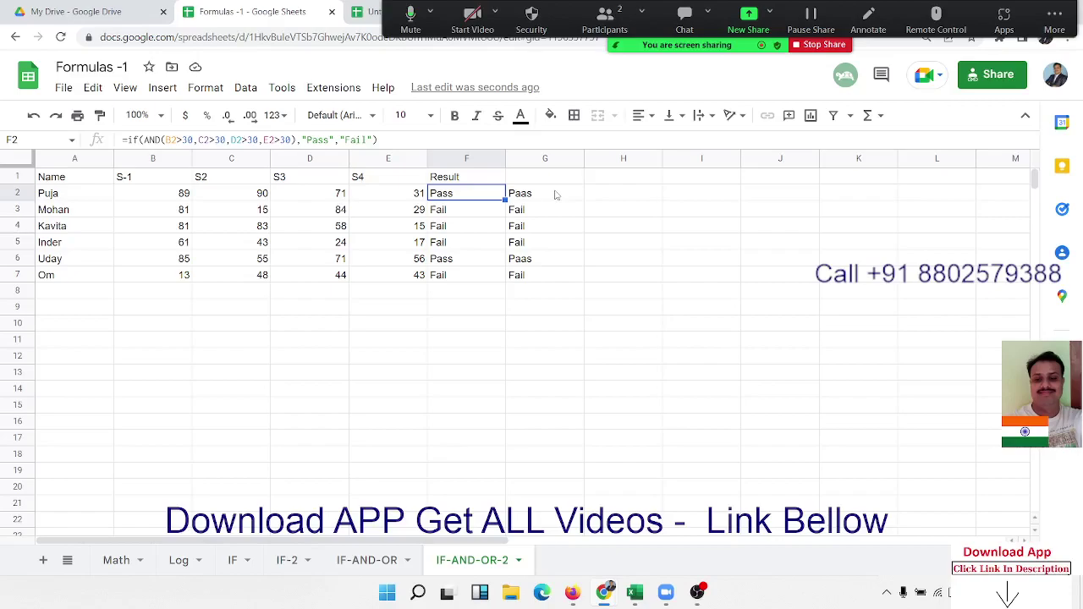
{"action": "left_click", "coordinate": [556, 196]}
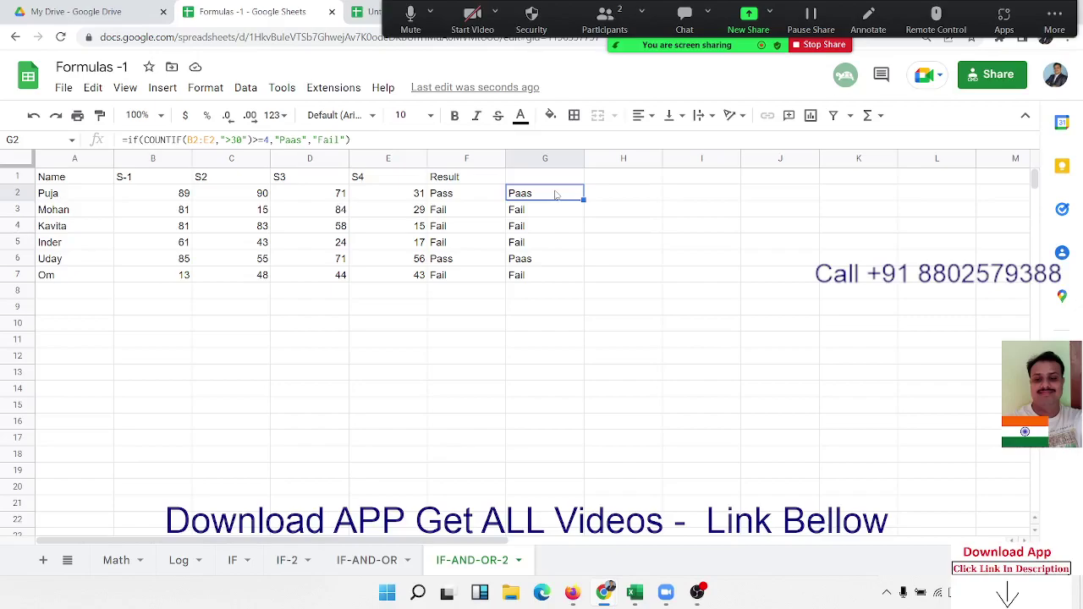
{"action": "key", "text": "Left"}
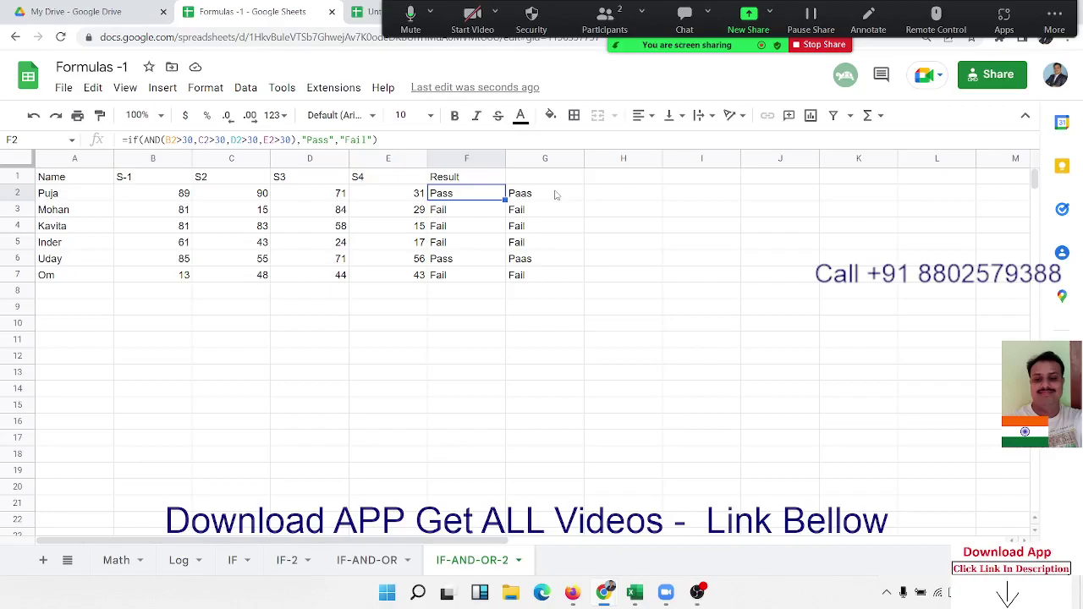
{"action": "left_click", "coordinate": [556, 195]}
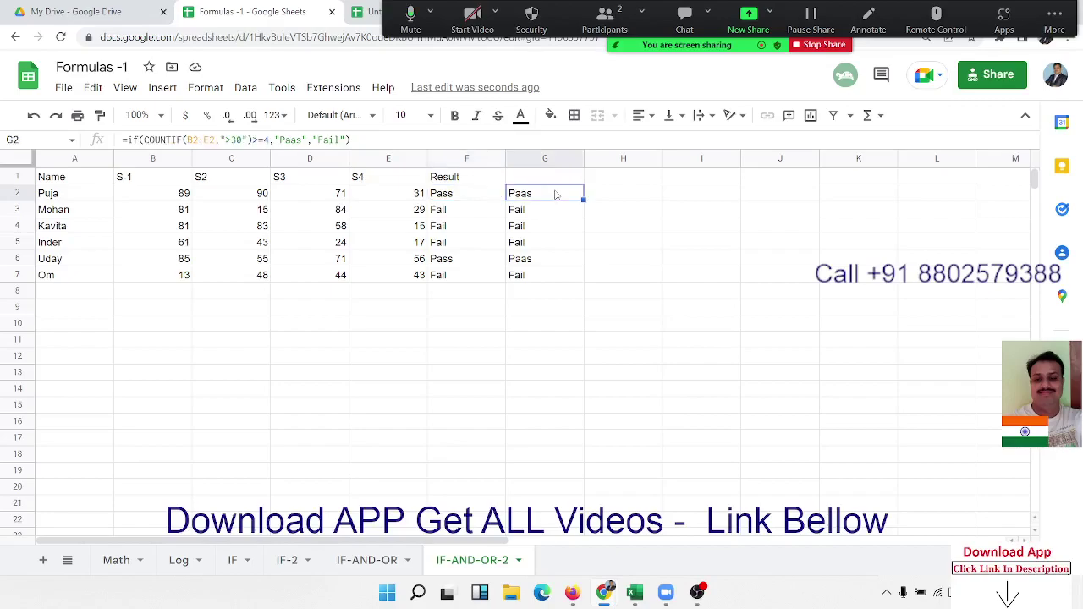
{"action": "key", "text": "Left"}
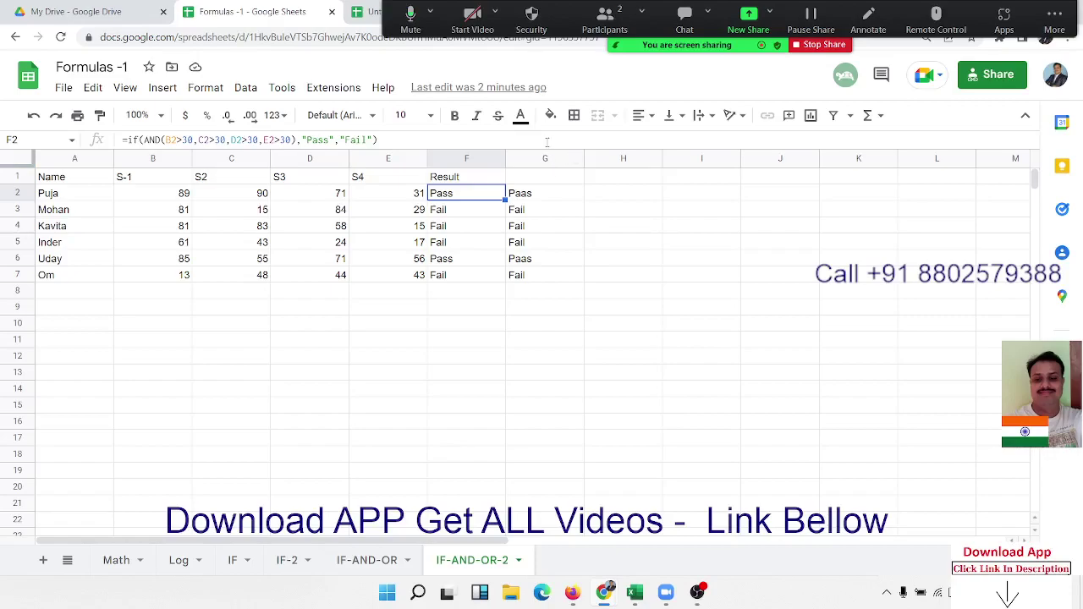
{"action": "key", "text": "Right"}
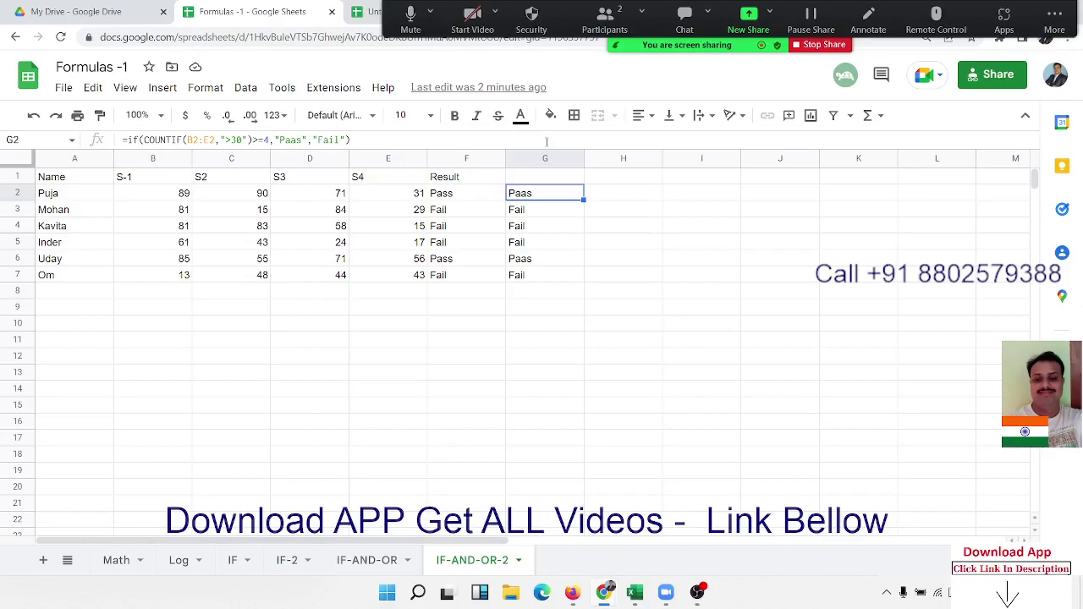
{"action": "key", "text": "F2"}
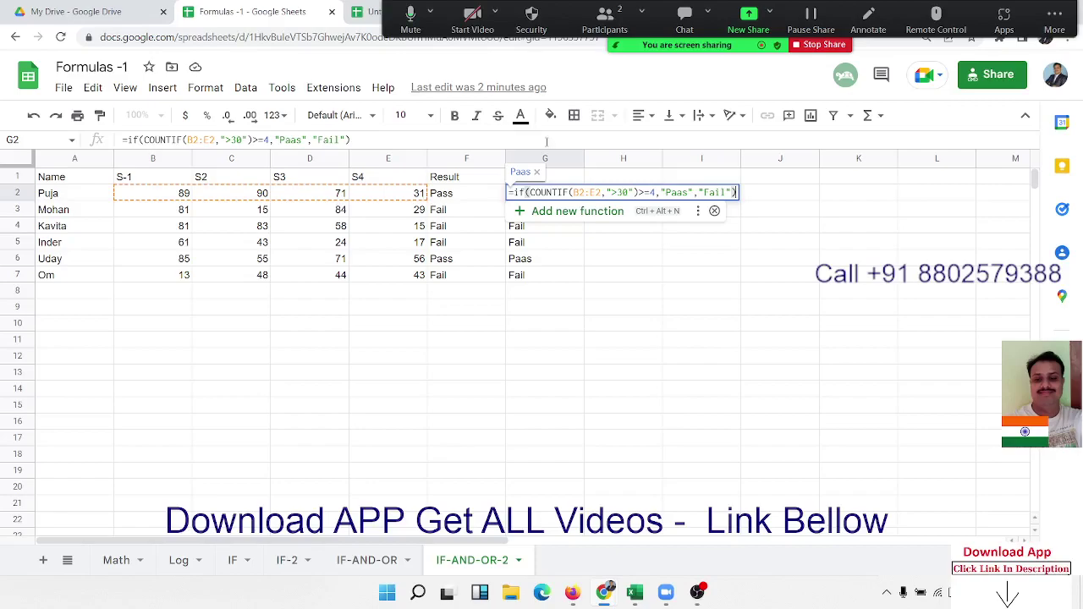
{"action": "key", "text": "Escape"}
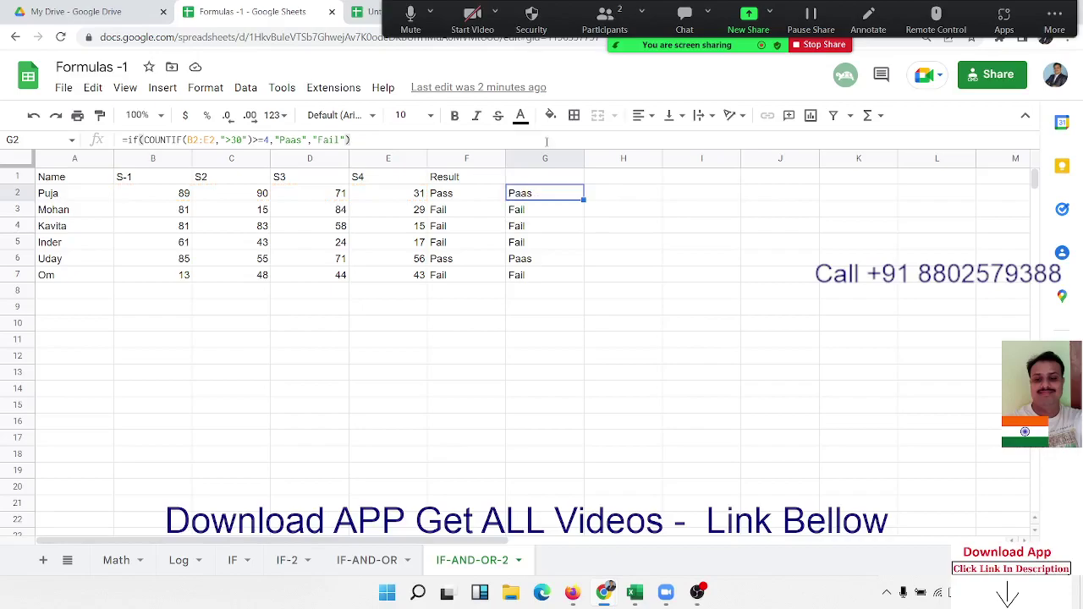
{"action": "key", "text": "Left"}
{"action": "key", "text": "F2"}
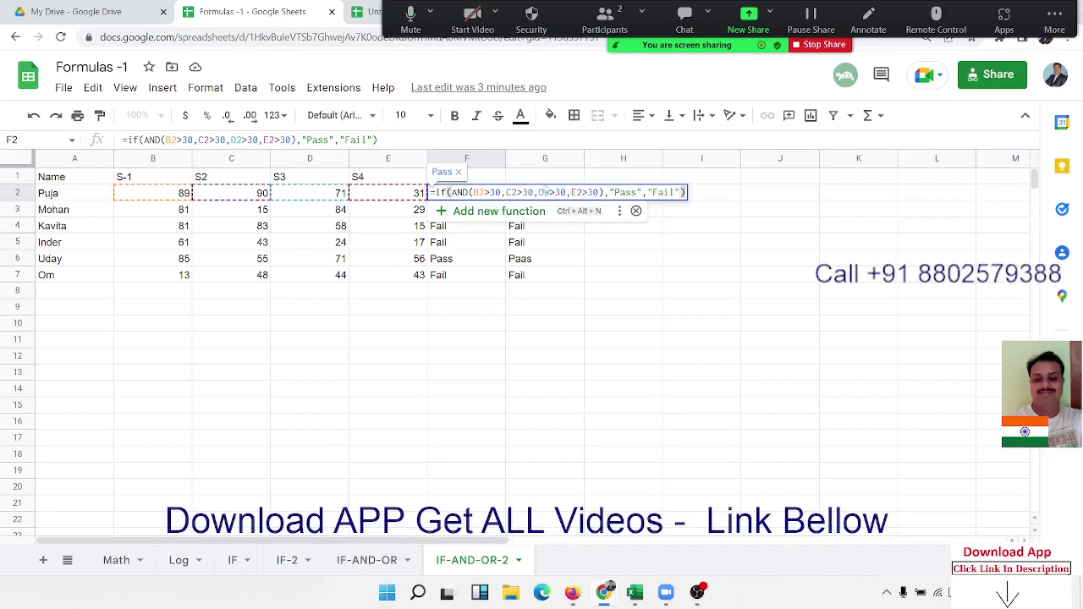
{"action": "left_click", "coordinate": [560, 193]}
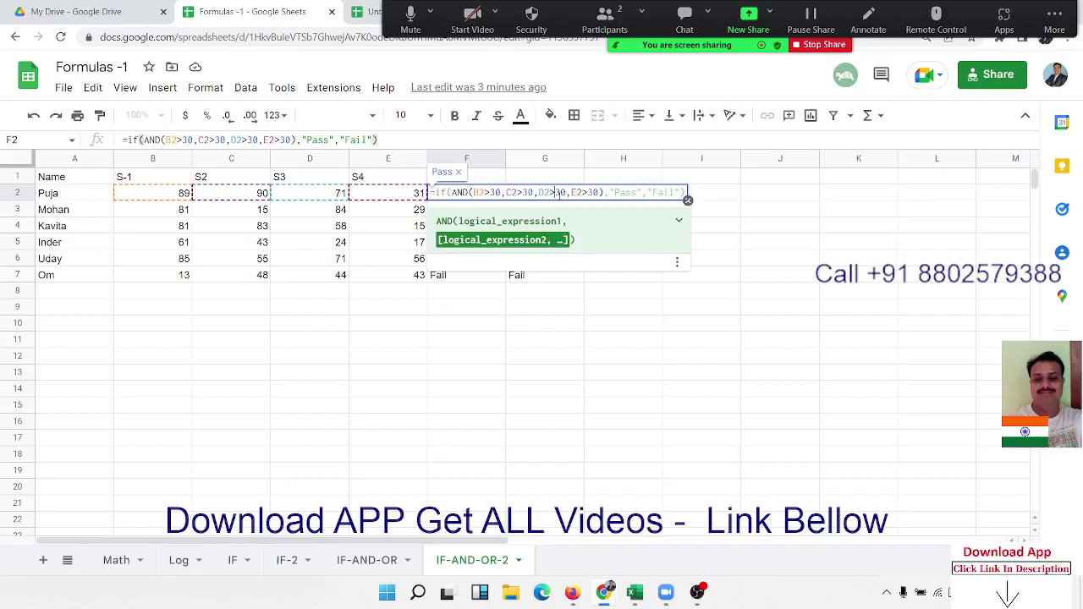
{"action": "key", "text": "Escape"}
{"action": "left_click", "coordinate": [550, 199]}
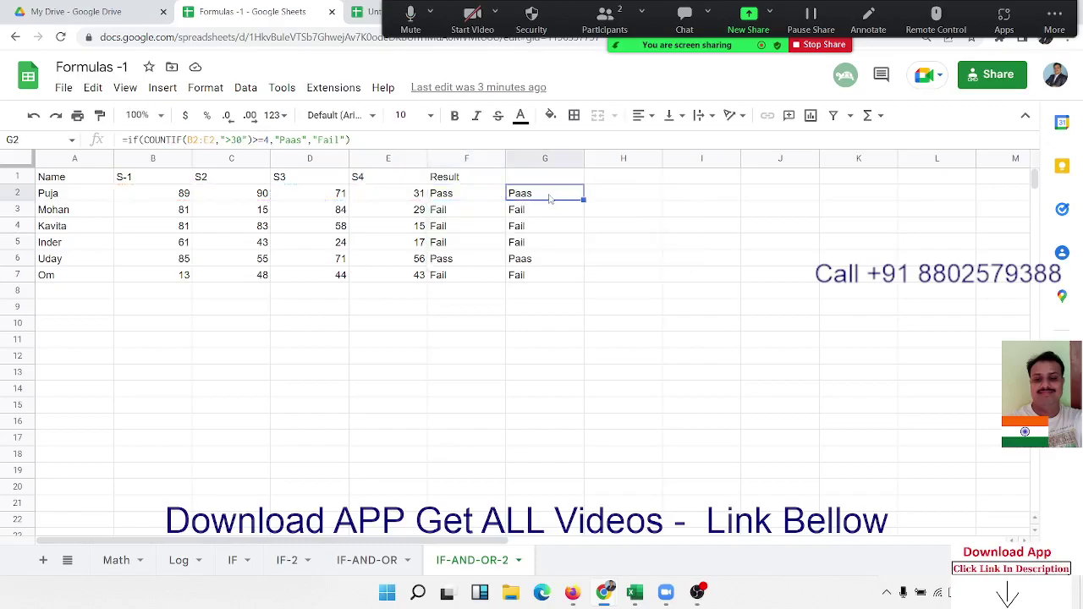
{"action": "double_click", "coordinate": [550, 196]}
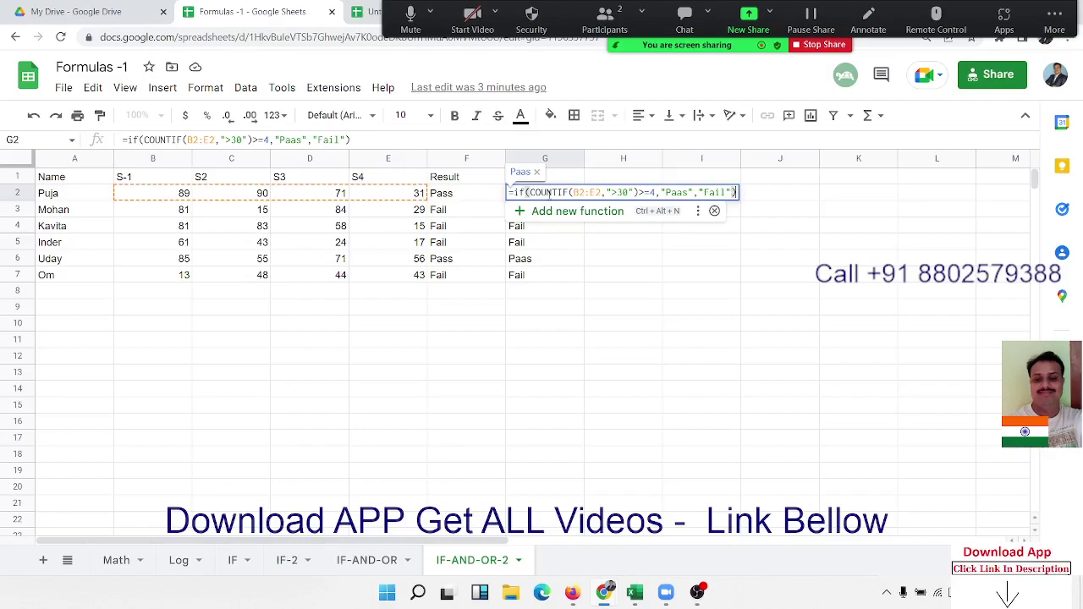
{"action": "key", "text": "Return"}
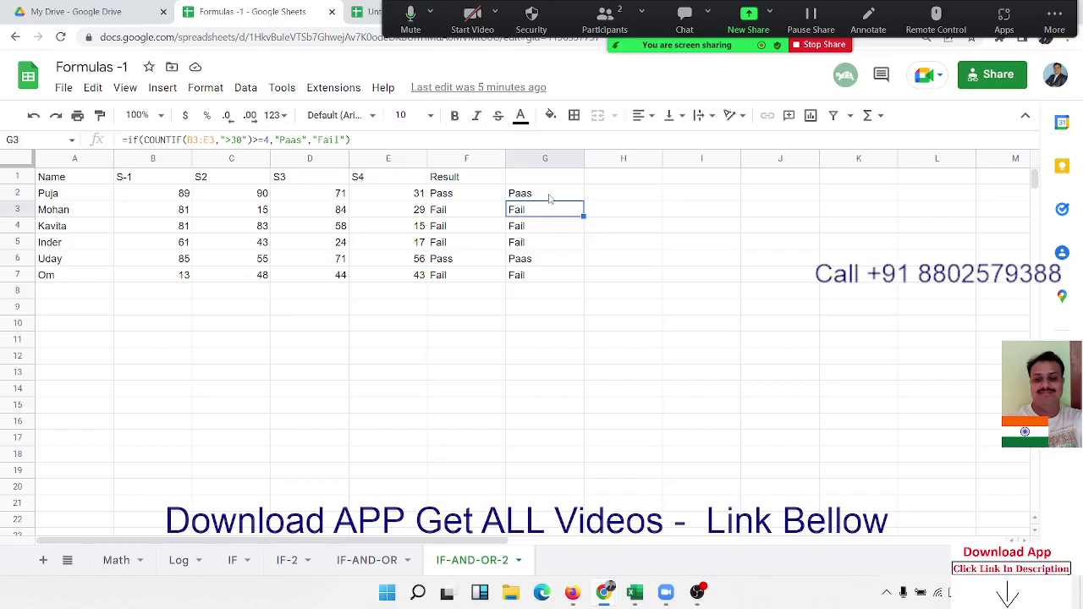
Review the OR formula in F2 and the COUNTIF formula in G2 without changing them
{"action": "double_click", "coordinate": [475, 193]}
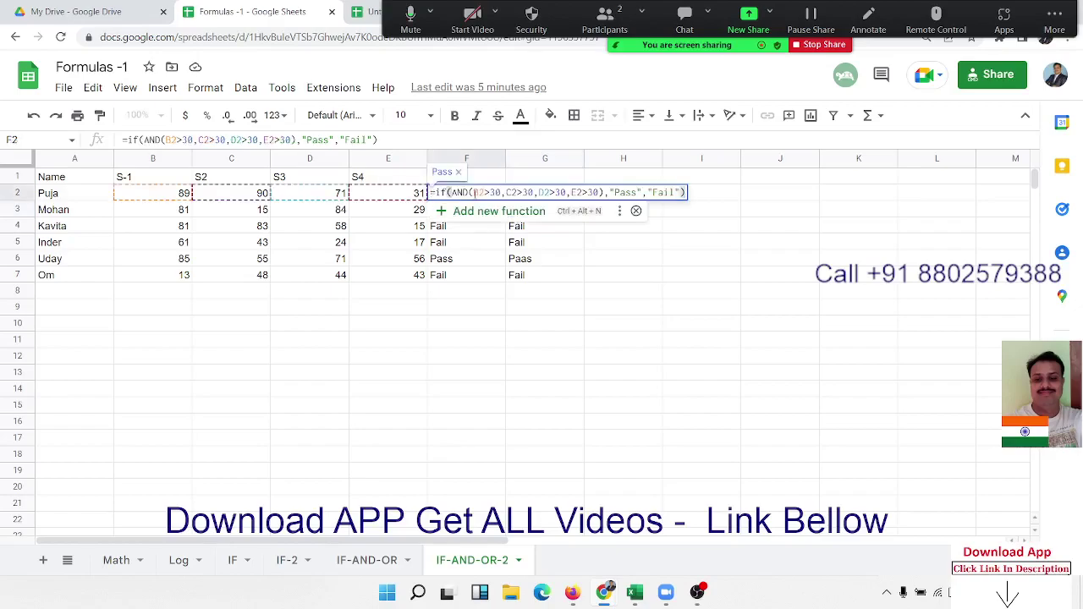
{"action": "key", "text": "Return"}
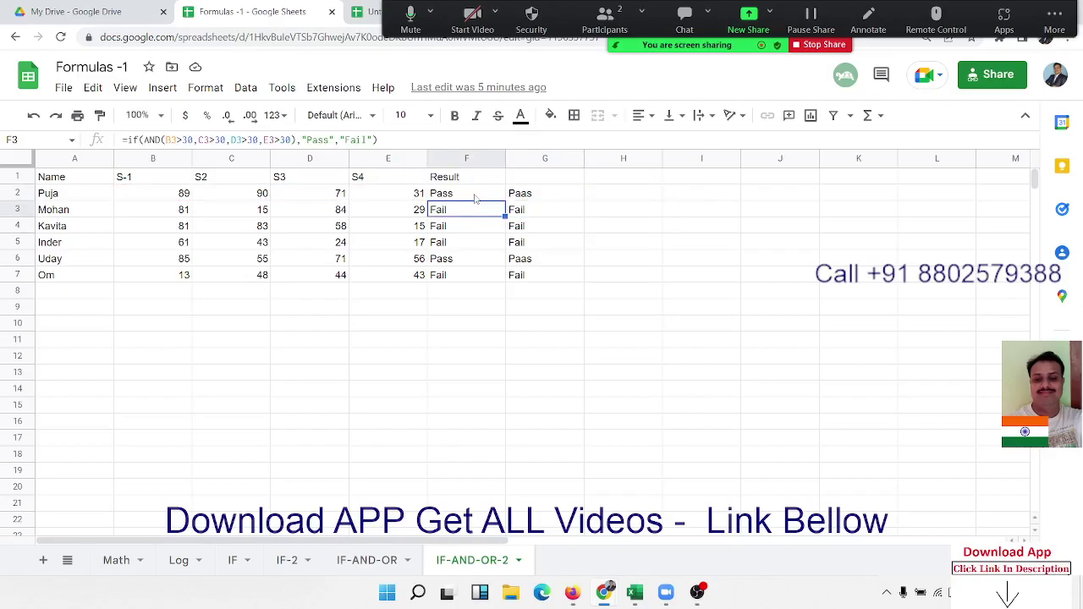
{"action": "double_click", "coordinate": [475, 197]}
{"action": "key", "text": "Return"}
{"action": "double_click", "coordinate": [542, 193]}
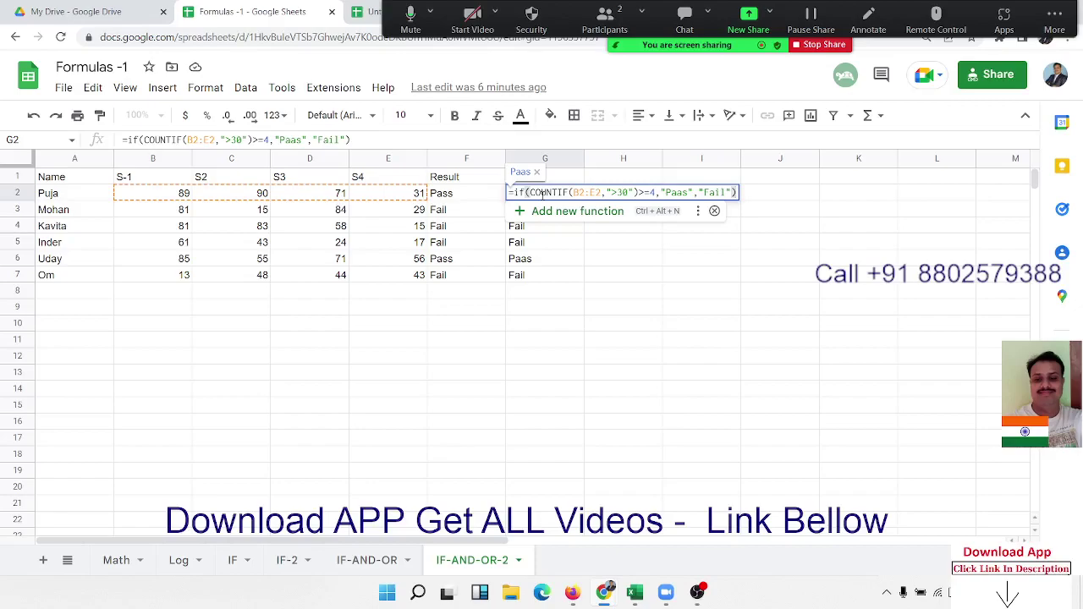
{"action": "key", "text": "Return"}
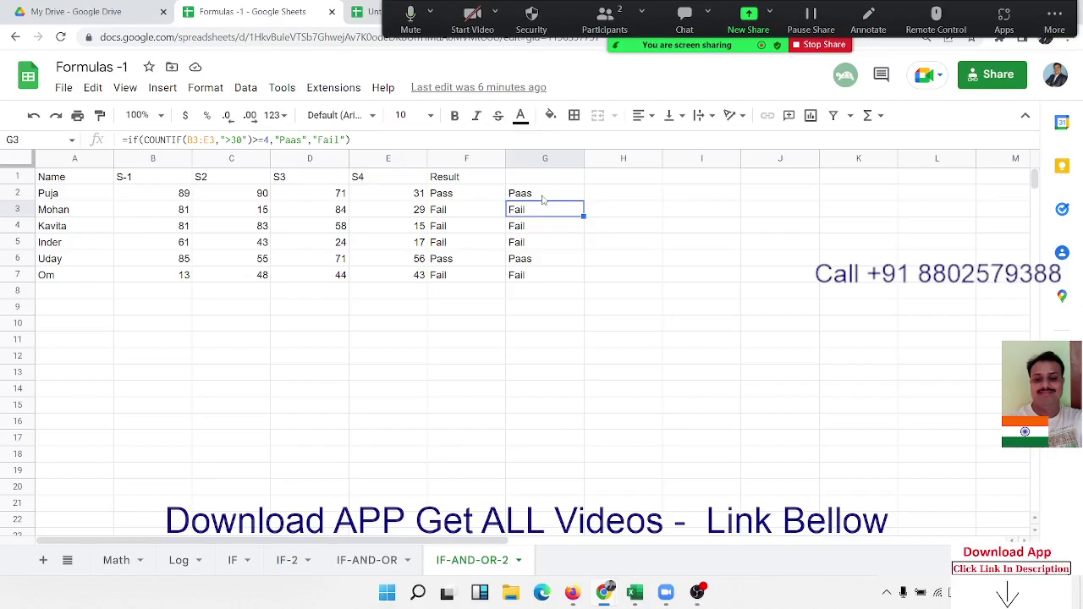
{"action": "key", "text": "Right"}
{"action": "key", "text": "Right"}
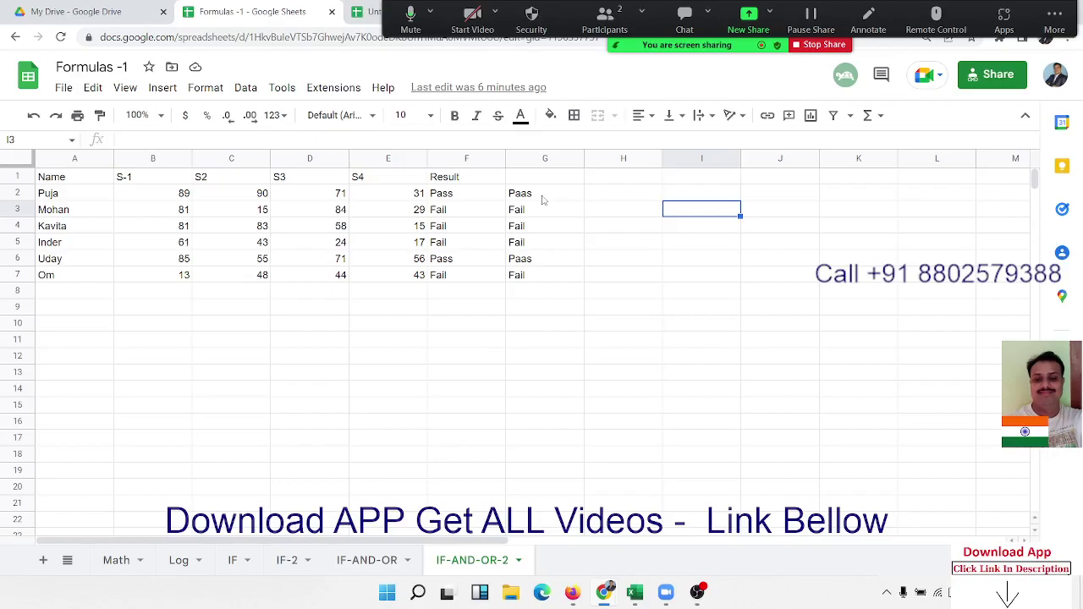
{"action": "left_click", "coordinate": [414, 326]}
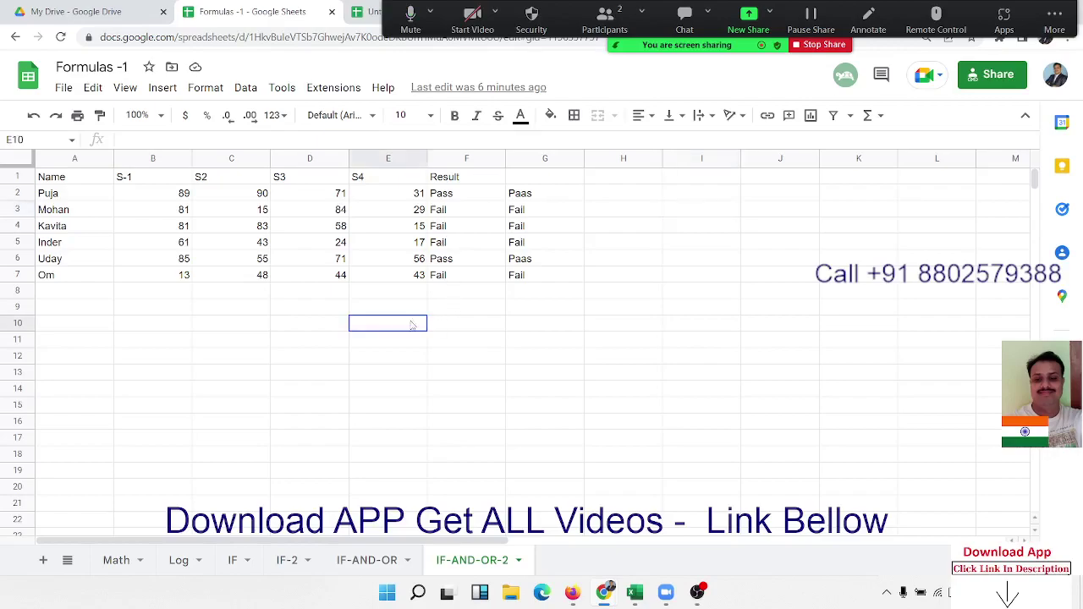
Copy the names in A1:A7 into A12:A18
{"action": "left_click", "coordinate": [83, 180]}
{"action": "left_click_drag", "start_coordinate": [84, 206], "coordinate": [84, 279]}
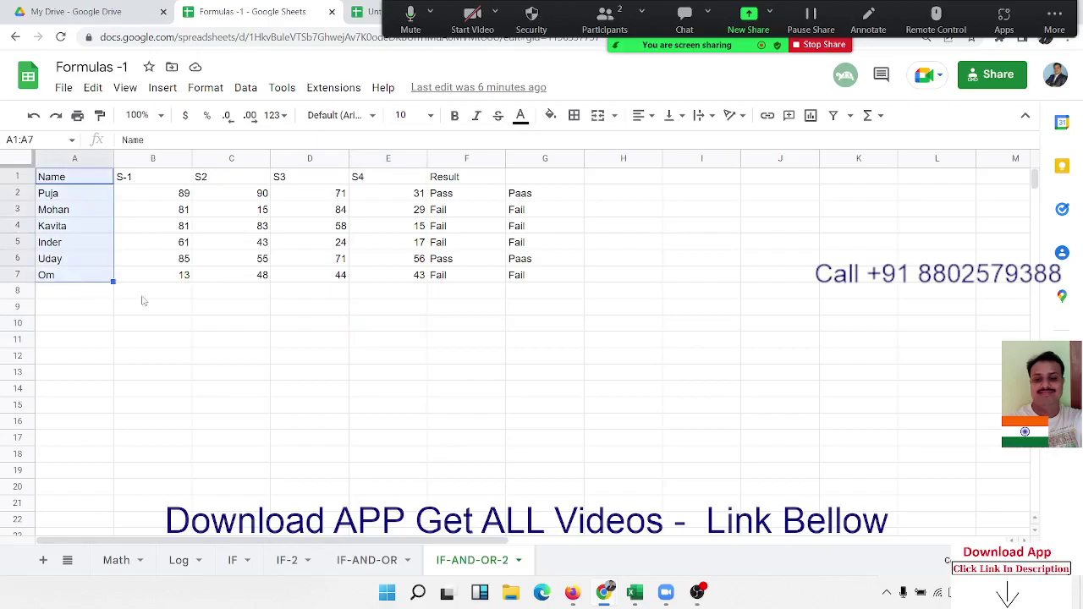
{"action": "key", "text": "ctrl+c"}
{"action": "left_click", "coordinate": [75, 358]}
{"action": "key", "text": "ctrl+v"}
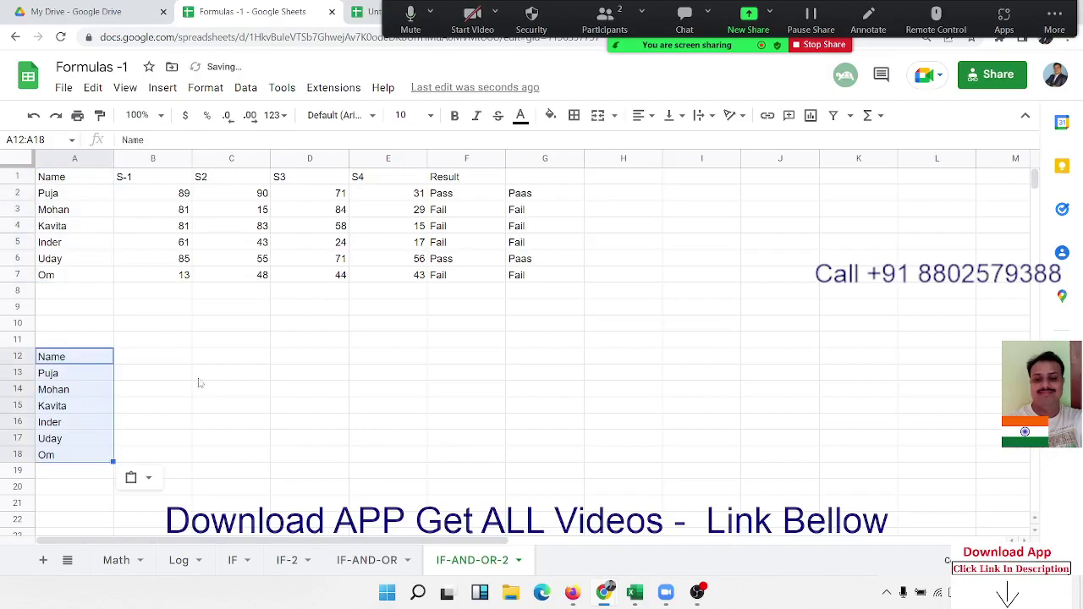
Add headers PAN, DL, Voter, UID, PAss and Status across B12:G12
{"action": "left_click", "coordinate": [175, 358]}
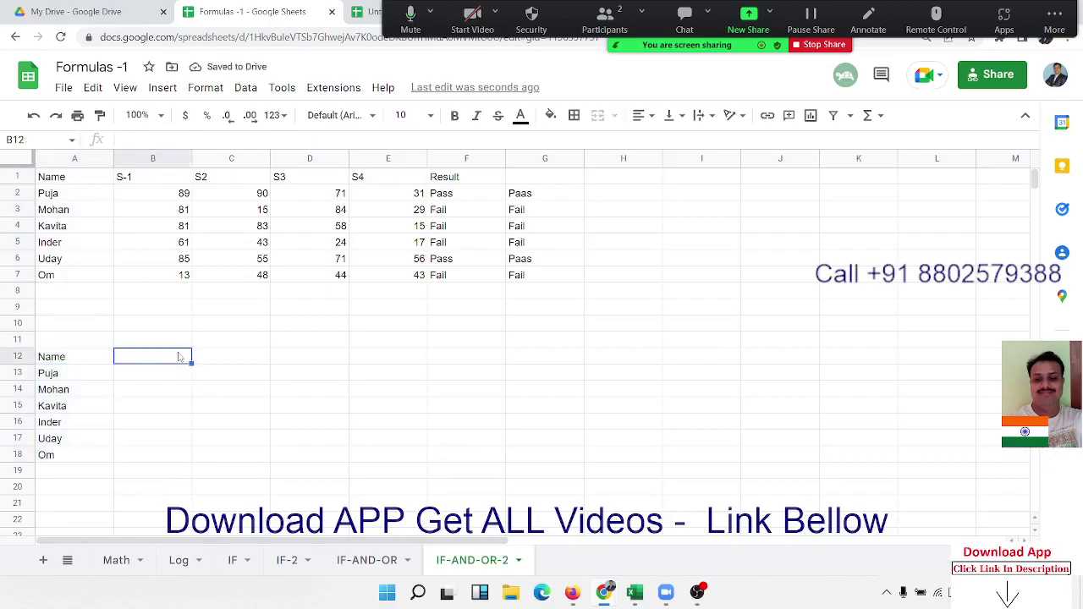
{"action": "type", "text": "PAN"}
{"action": "key", "text": "Tab"}
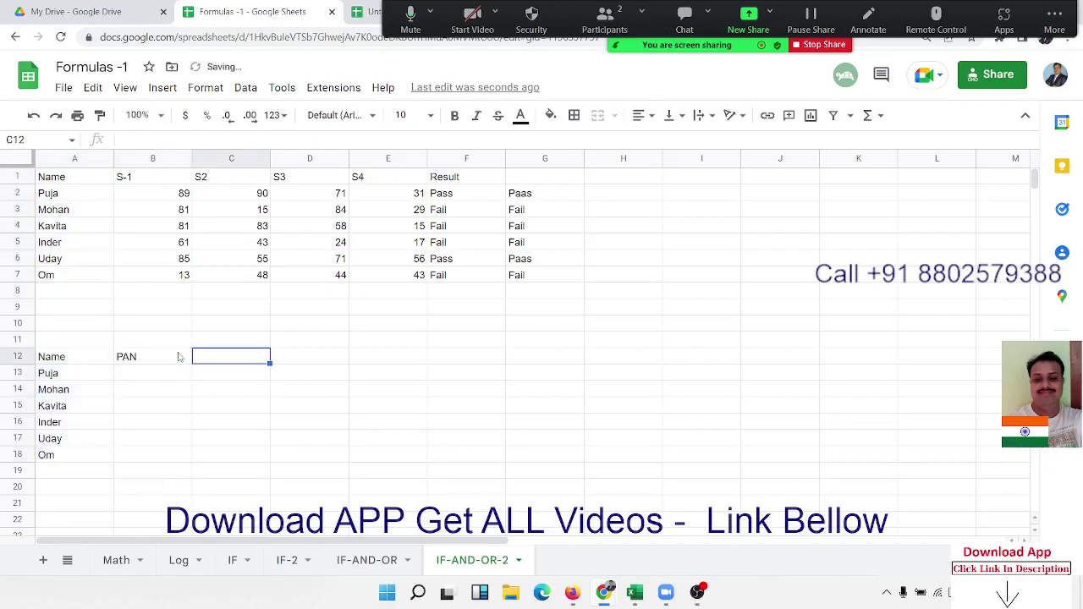
{"action": "type", "text": "DL"}
{"action": "key", "text": "Tab"}
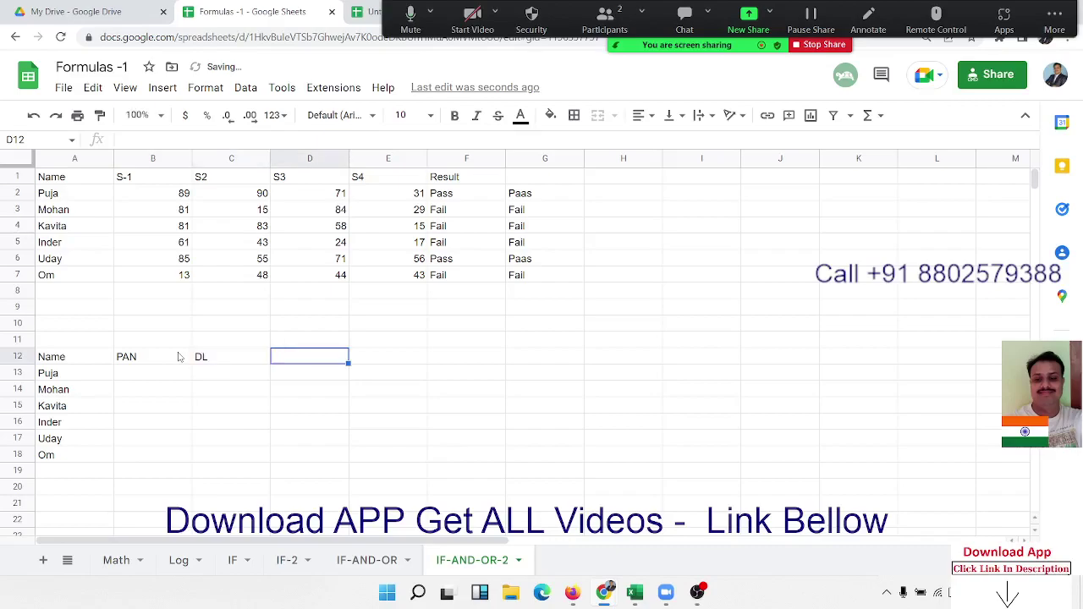
{"action": "type", "text": "Voter"}
{"action": "key", "text": "Tab"}
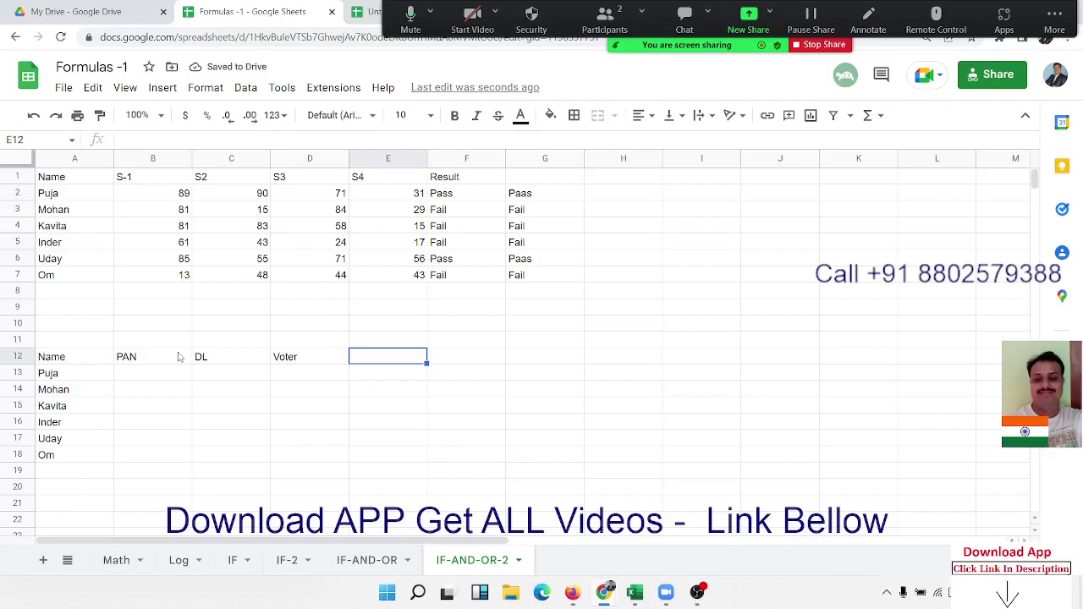
{"action": "type", "text": "UID"}
{"action": "key", "text": "Tab"}
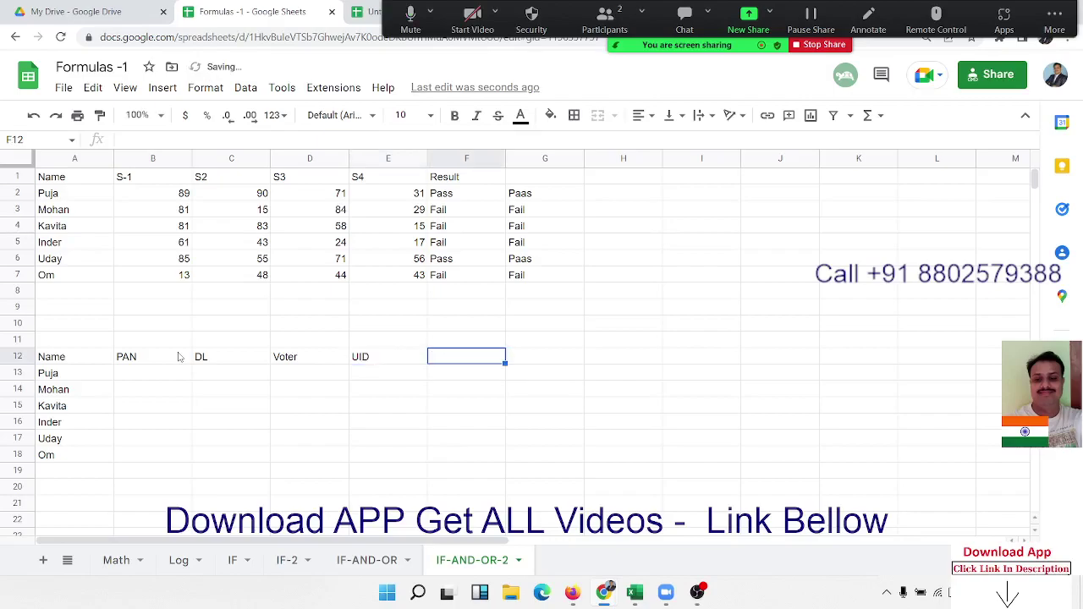
{"action": "type", "text": "P"}
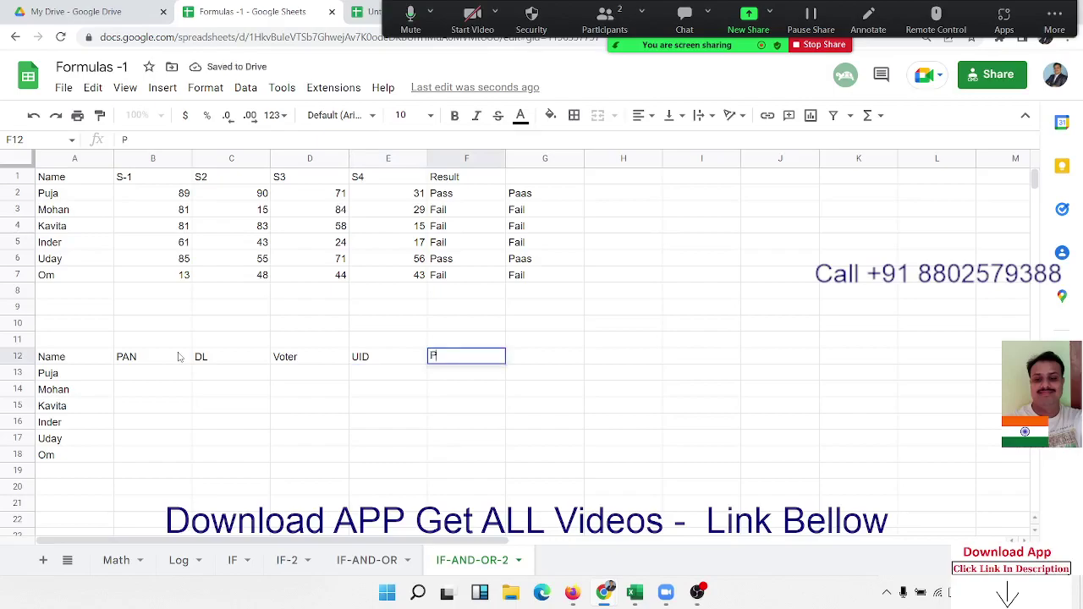
{"action": "type", "text": "Ass"}
{"action": "key", "text": "Tab"}
{"action": "key", "text": "Return"}
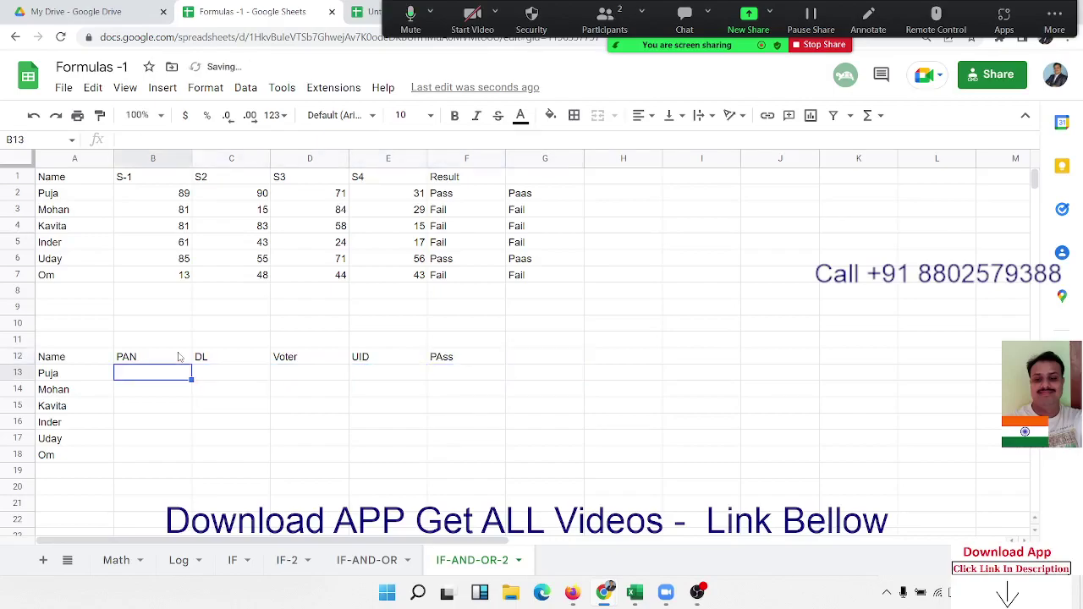
{"action": "key", "text": "Right"}
{"action": "key", "text": "Right"}
{"action": "key", "text": "Right"}
{"action": "key", "text": "Right"}
{"action": "key", "text": "Right"}
{"action": "key", "text": "Up"}
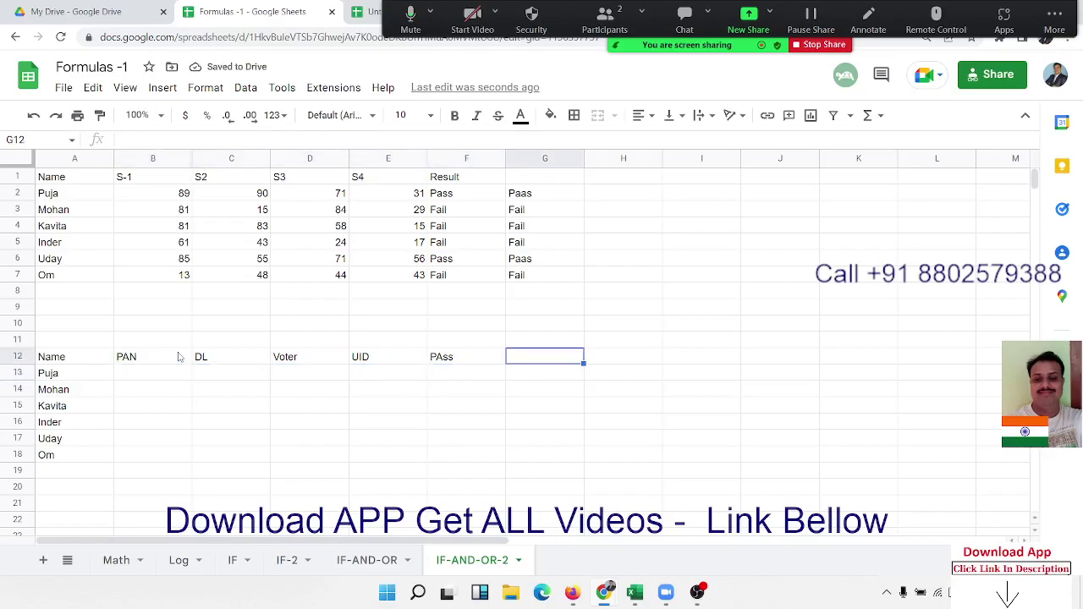
{"action": "type", "text": "St"}
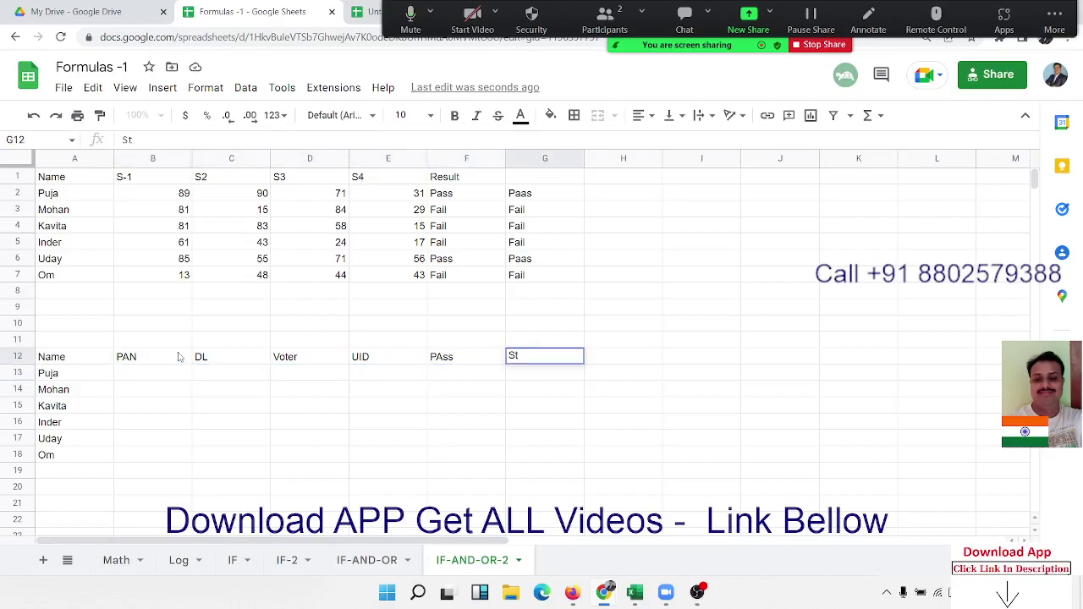
{"action": "type", "text": "atu"}
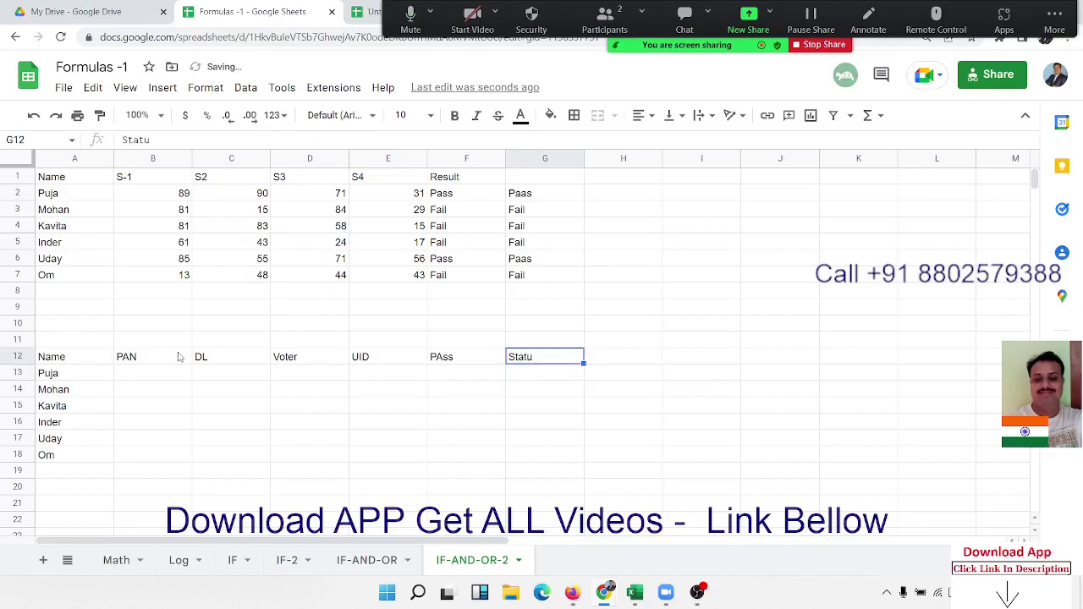
{"action": "type", "text": "s"}
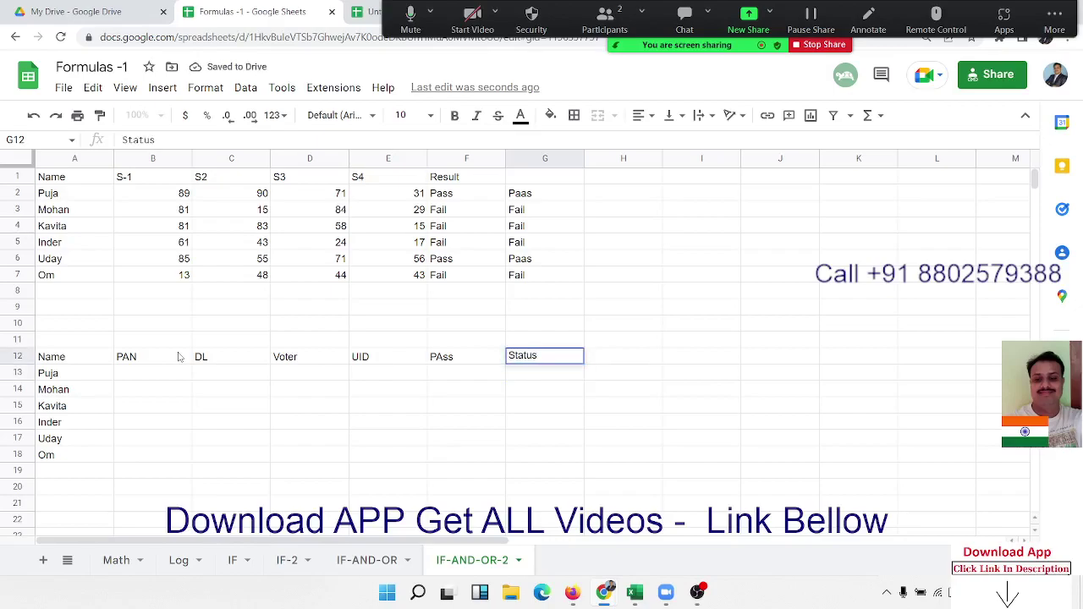
{"action": "key", "text": "Return"}
Enter Y for Kavita's PAN, Mohan's DL, and Inder's Voter and PAss
{"action": "key", "text": "Down"}
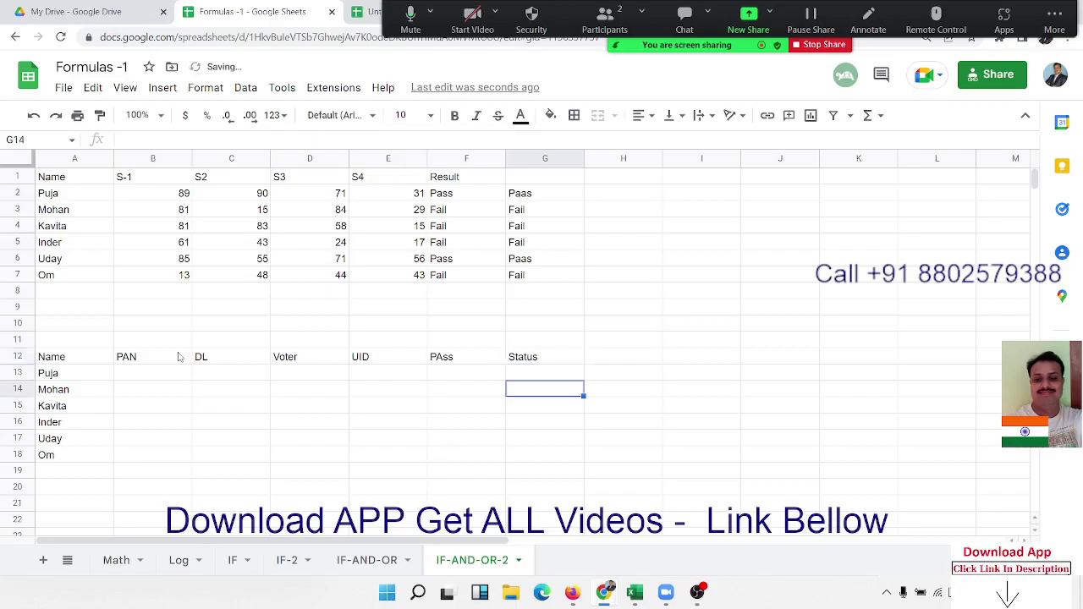
{"action": "key", "text": "Down"}
{"action": "key", "text": "Left"}
{"action": "key", "text": "Left"}
{"action": "key", "text": "Left"}
{"action": "key", "text": "Left"}
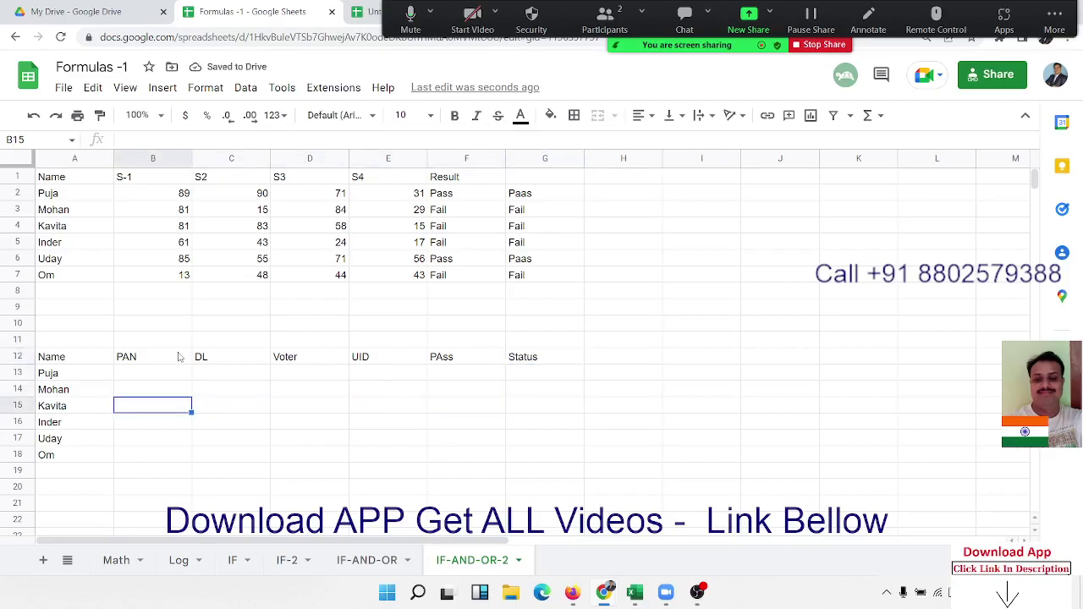
{"action": "type", "text": "Y"}
{"action": "key", "text": "Tab"}
{"action": "key", "text": "Up"}
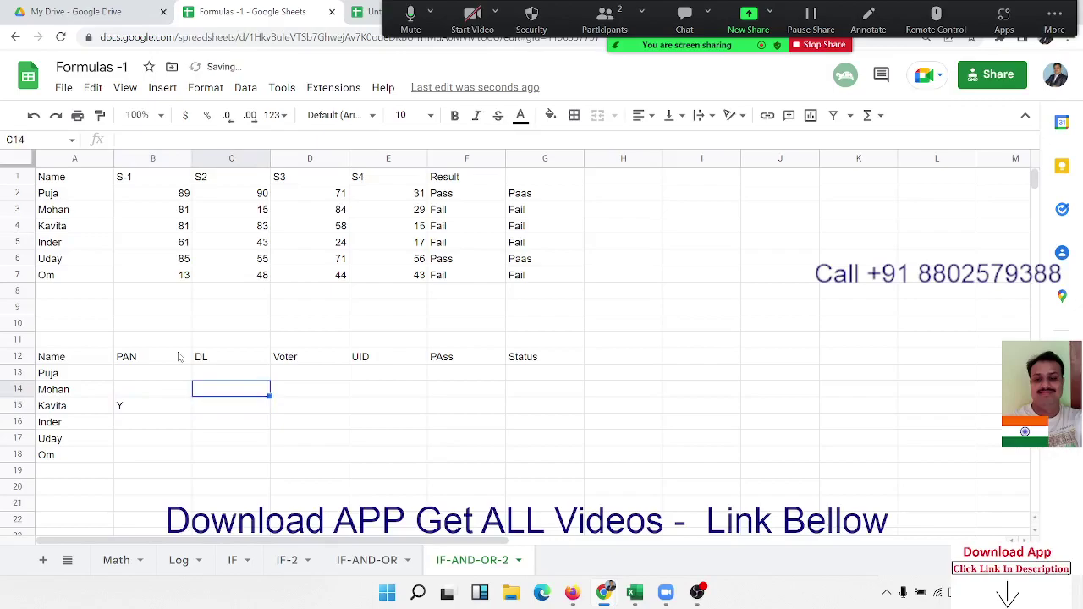
{"action": "type", "text": "Y"}
{"action": "key", "text": "Tab"}
{"action": "key", "text": "Down"}
{"action": "key", "text": "Down"}
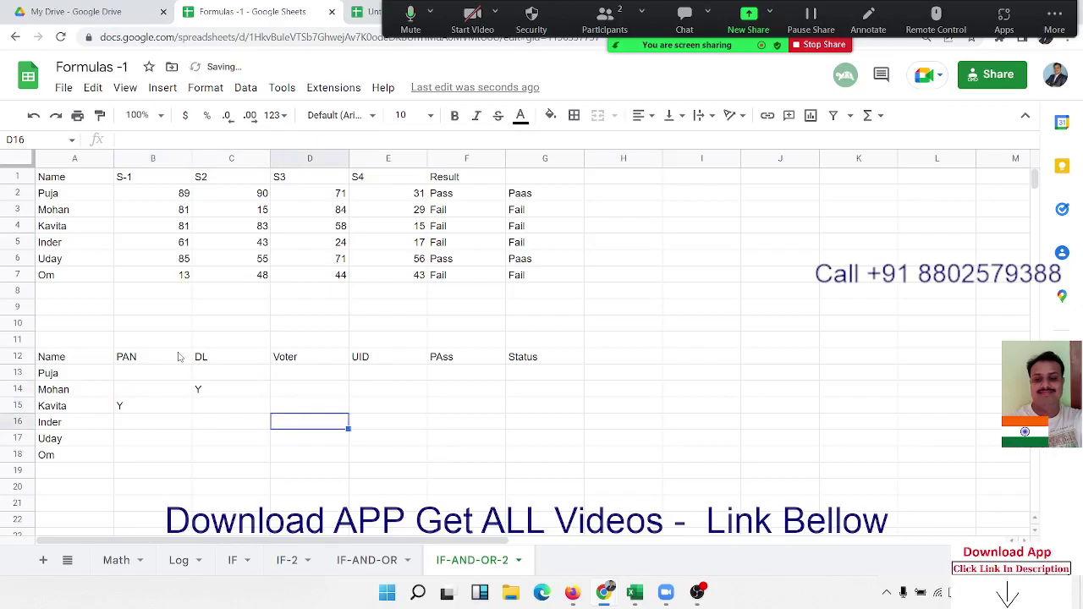
{"action": "type", "text": "Y"}
{"action": "key", "text": "Tab"}
{"action": "key", "text": "Tab"}
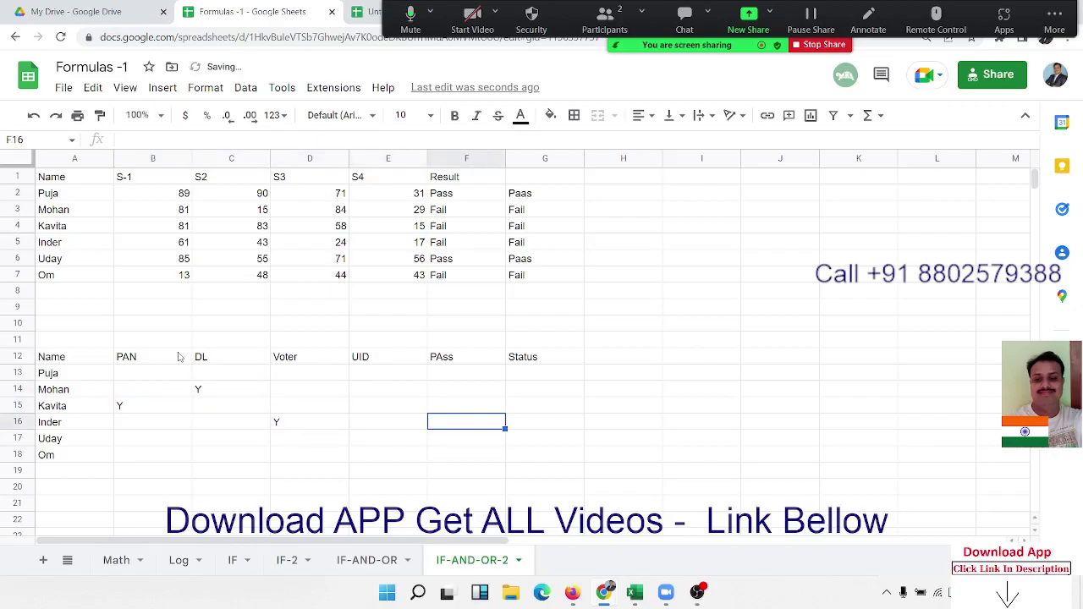
{"action": "type", "text": "Y"}
{"action": "key", "text": "Tab"}
Enter Y for Uday's Voter and for Om's DL and UID
{"action": "key", "text": "Down"}
{"action": "key", "text": "Left"}
{"action": "key", "text": "Left"}
{"action": "key", "text": "Left"}
{"action": "key", "text": "Down"}
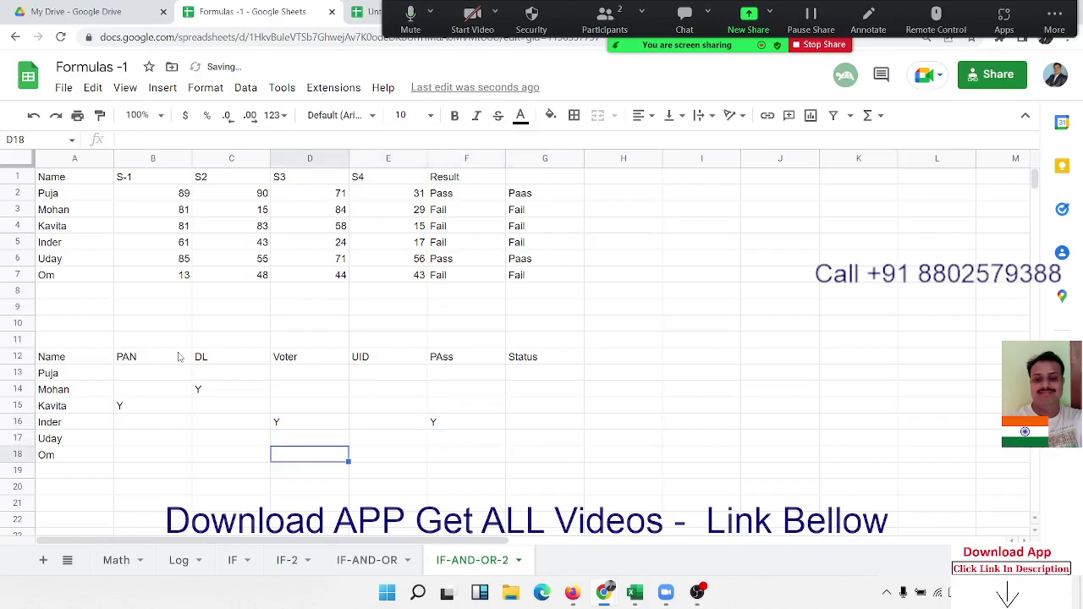
{"action": "key", "text": "Up"}
{"action": "type", "text": "Y"}
{"action": "key", "text": "Return"}
{"action": "key", "text": "Left"}
{"action": "type", "text": "Y"}
{"action": "key", "text": "Tab"}
{"action": "key", "text": "Tab"}
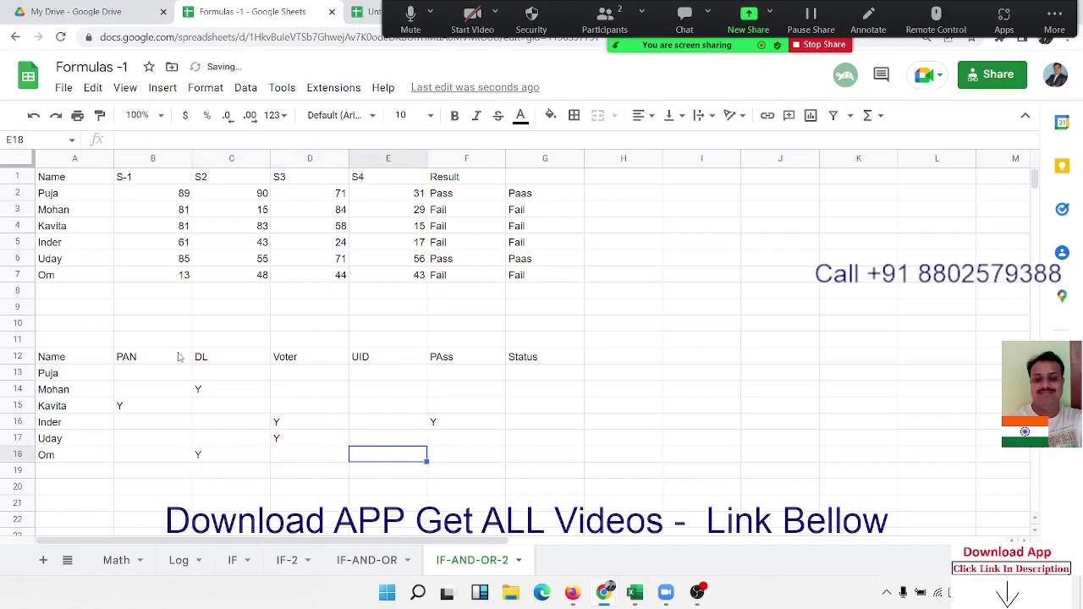
{"action": "type", "text": "Y"}
{"action": "key", "text": "Tab"}
{"action": "key", "text": "Tab"}
Select the document cells B13:F18
{"action": "key", "text": "Up"}
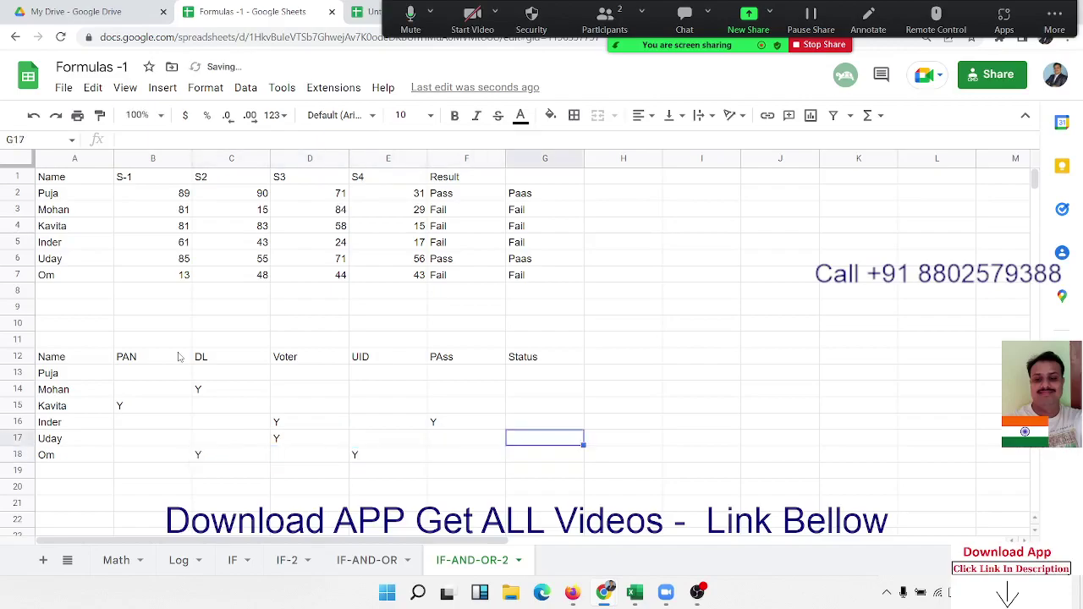
{"action": "key", "text": "Up"}
{"action": "key", "text": "Up"}
{"action": "key", "text": "Up"}
{"action": "key", "text": "Up"}
{"action": "key", "text": "Left"}
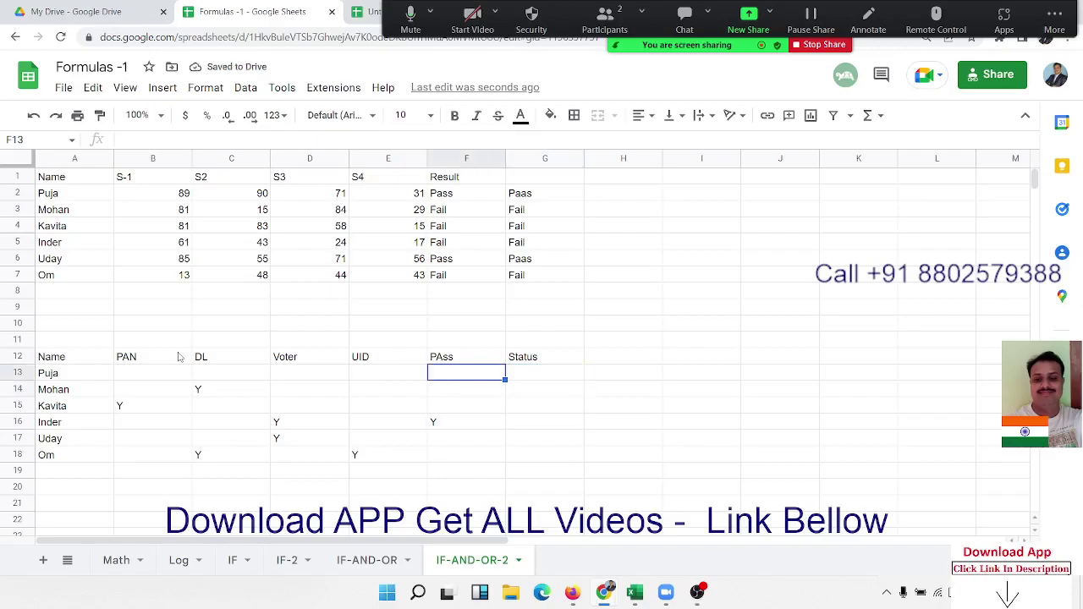
{"action": "key", "text": "shift+Left"}
{"action": "key", "text": "shift+Left"}
{"action": "key", "text": "shift+Left"}
{"action": "key", "text": "shift+Left"}
{"action": "key", "text": "shift+Right"}
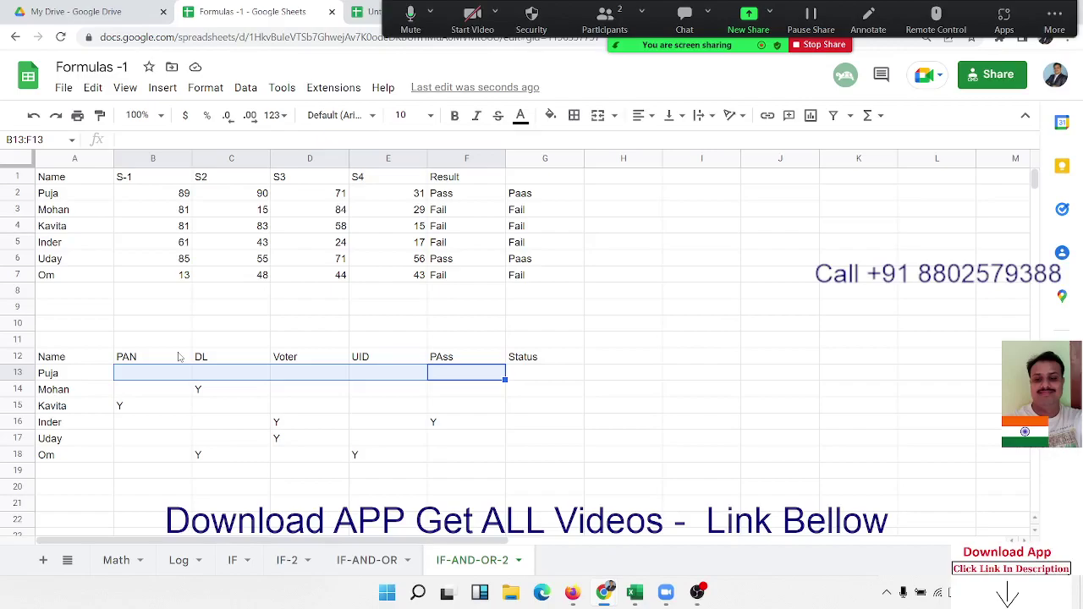
{"action": "key", "text": "shift+Down"}
{"action": "key", "text": "shift+Down"}
{"action": "key", "text": "shift+Down"}
{"action": "key", "text": "shift+Down"}
{"action": "key", "text": "shift+Down"}
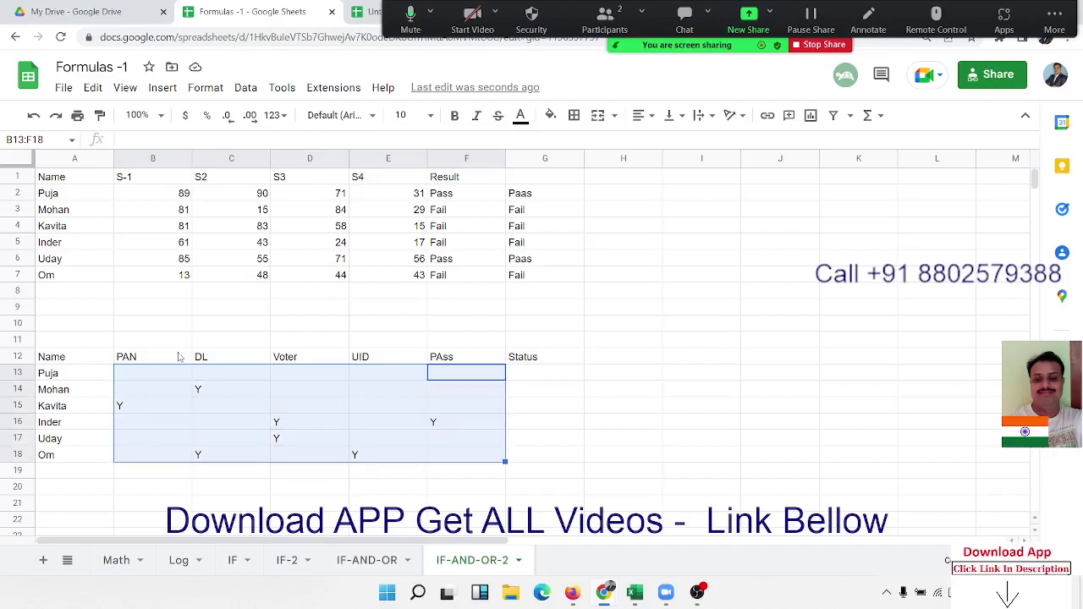
Enter =OR(B13="Y",C13="y",D13="y",E13="y",F13="y") in G13
{"action": "key", "text": "Right"}
{"action": "type", "text": "="}
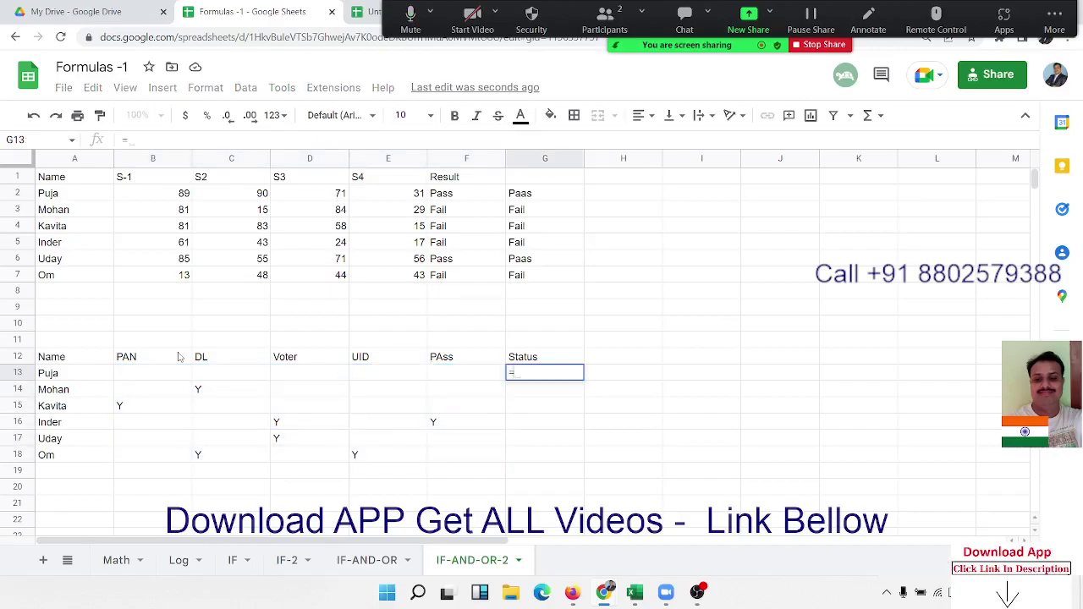
{"action": "type", "text": "or"}
{"action": "key", "text": "Tab"}
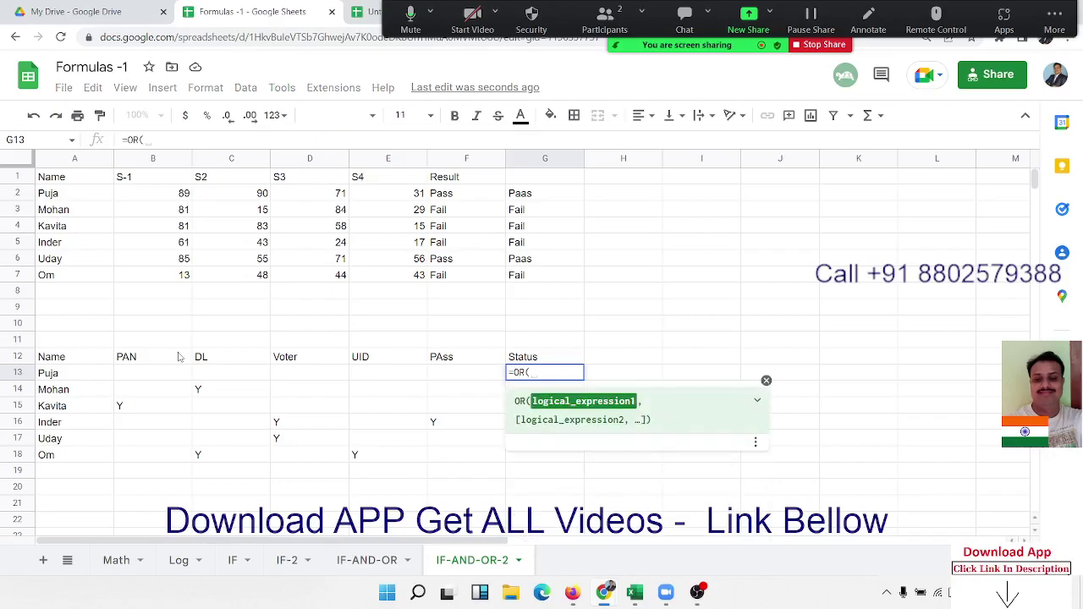
{"action": "left_click", "coordinate": [164, 383]}
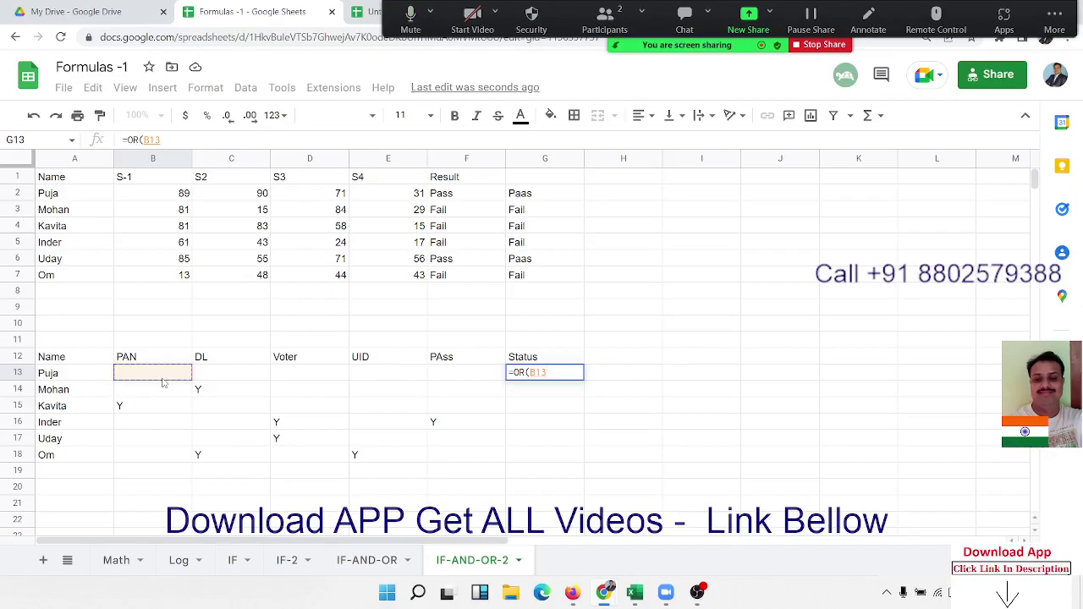
{"action": "type", "text": "=\"Y"}
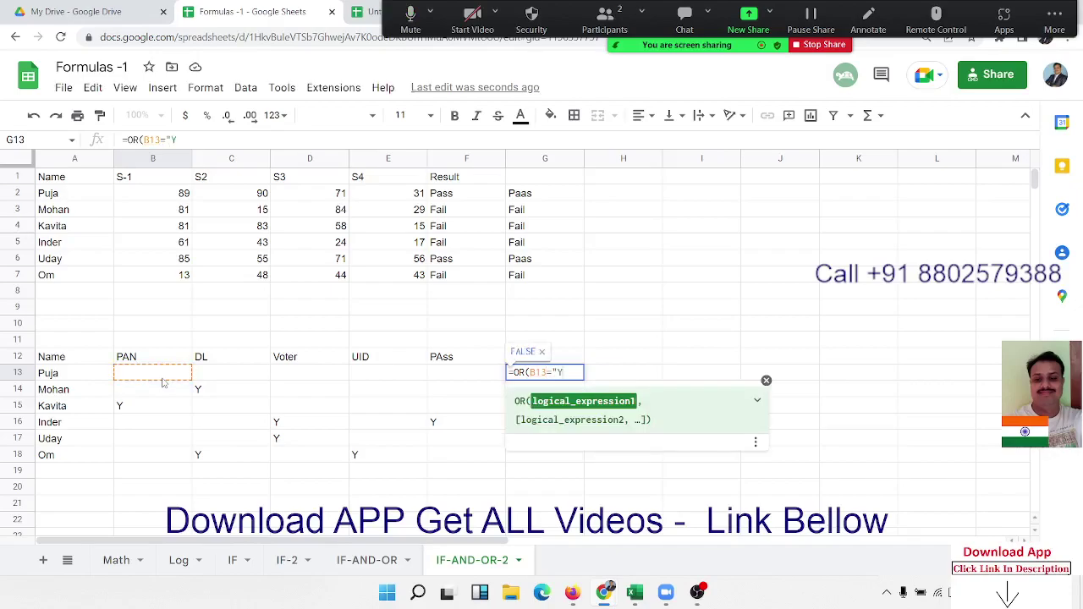
{"action": "type", "text": "\""}
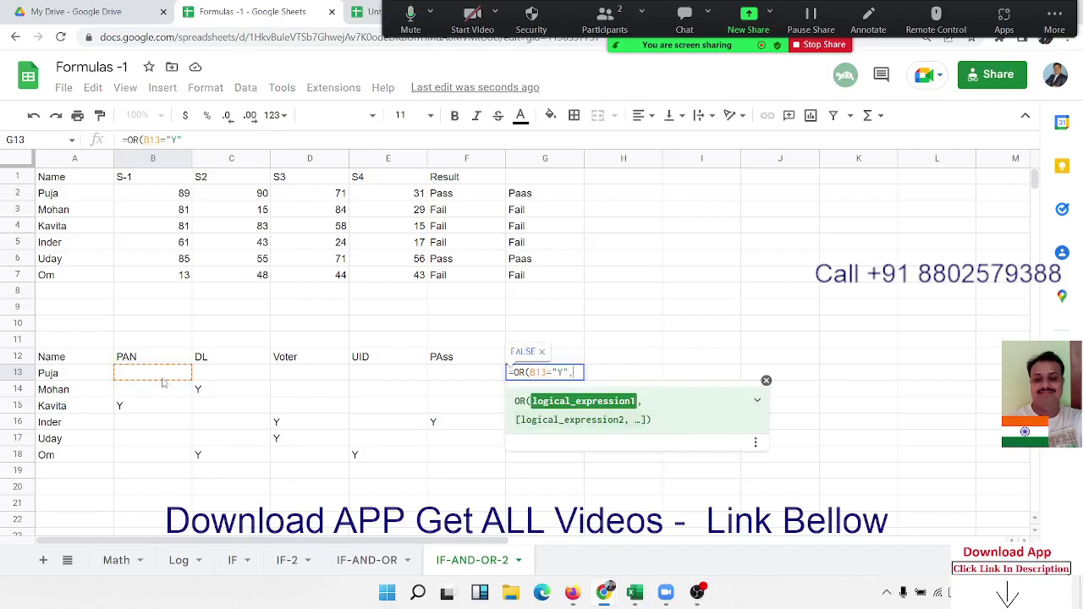
{"action": "type", "text": ","}
{"action": "left_click", "coordinate": [256, 379]}
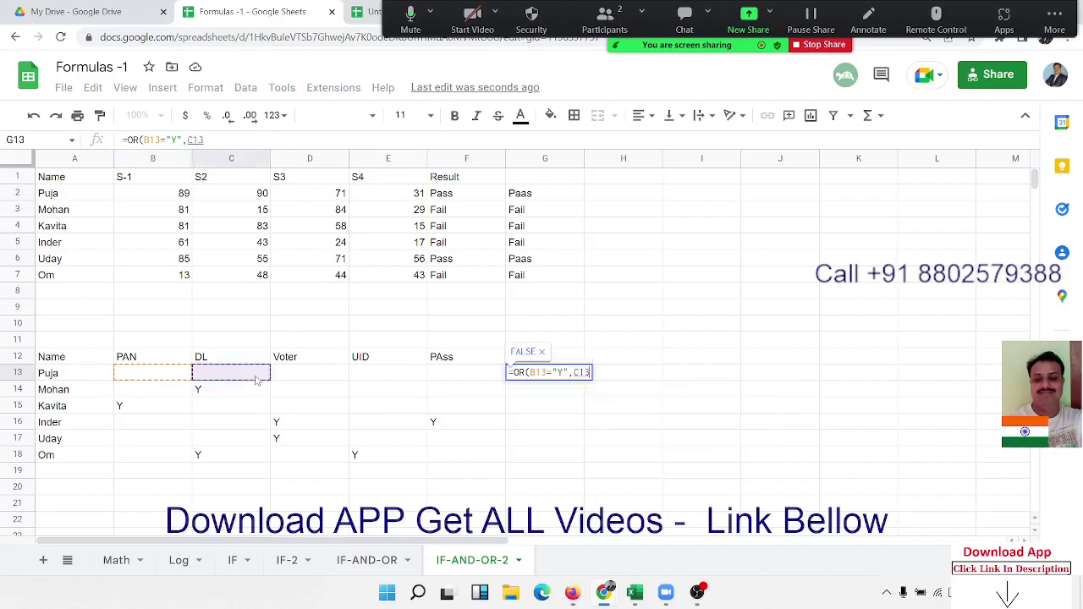
{"action": "type", "text": "=\"y"}
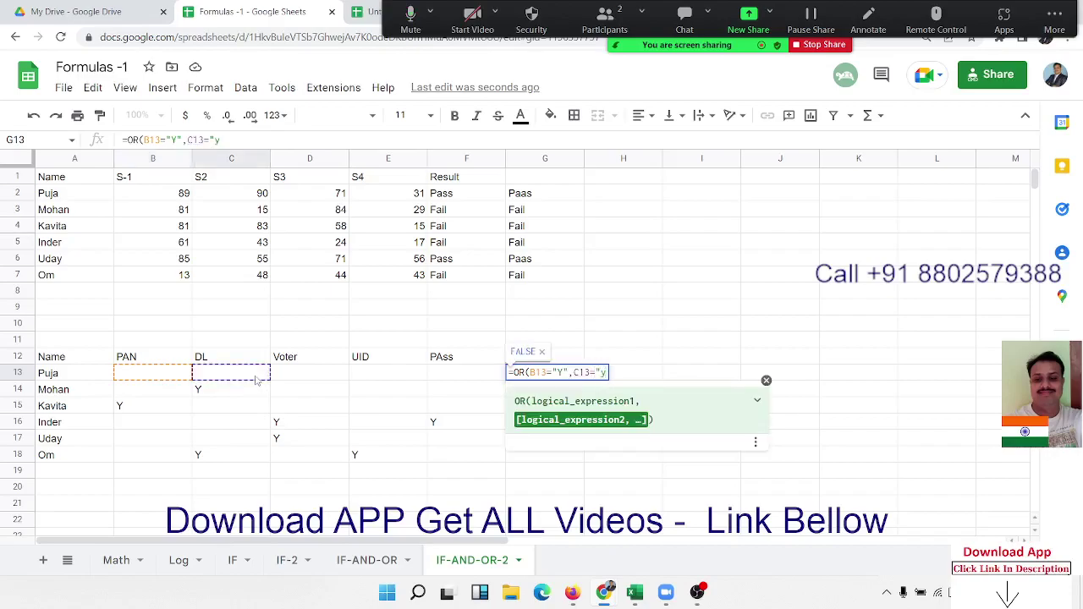
{"action": "type", "text": "\","}
{"action": "left_click", "coordinate": [322, 378]}
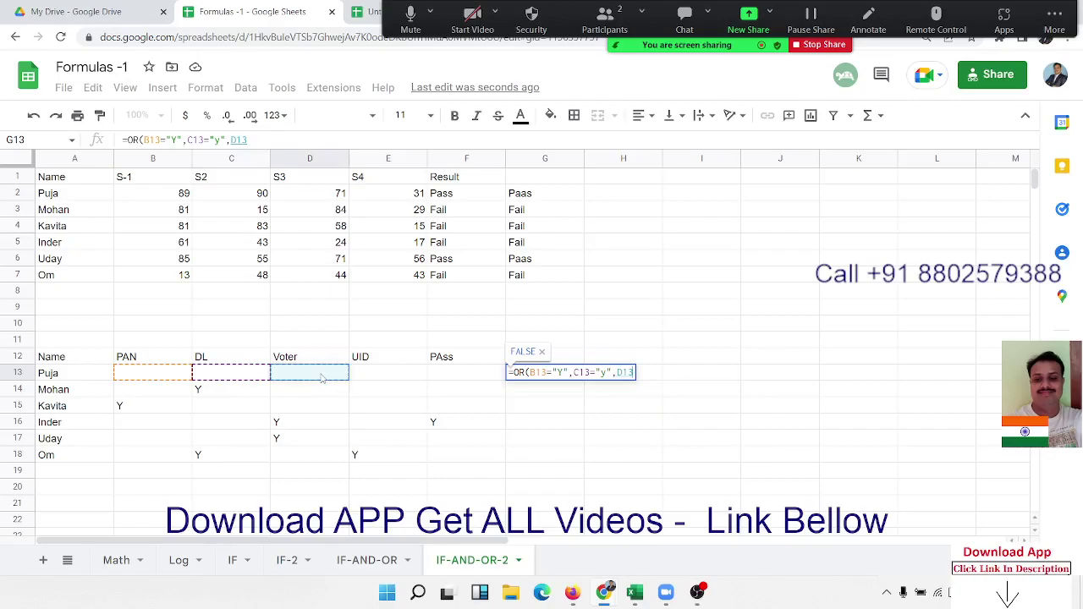
{"action": "type", "text": "=\"y\""}
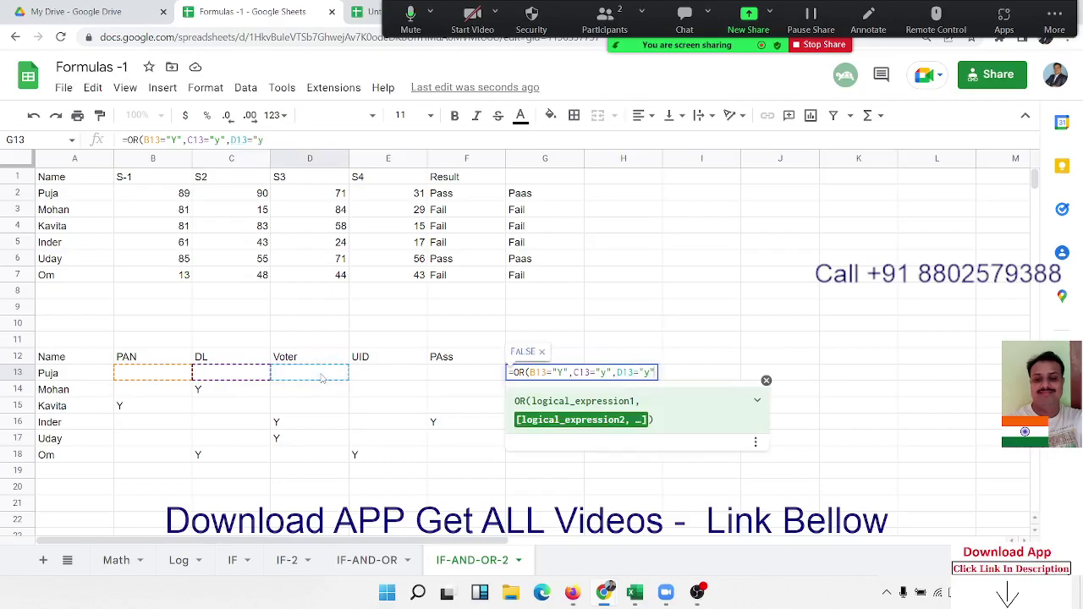
{"action": "type", "text": ","}
{"action": "left_click", "coordinate": [363, 375]}
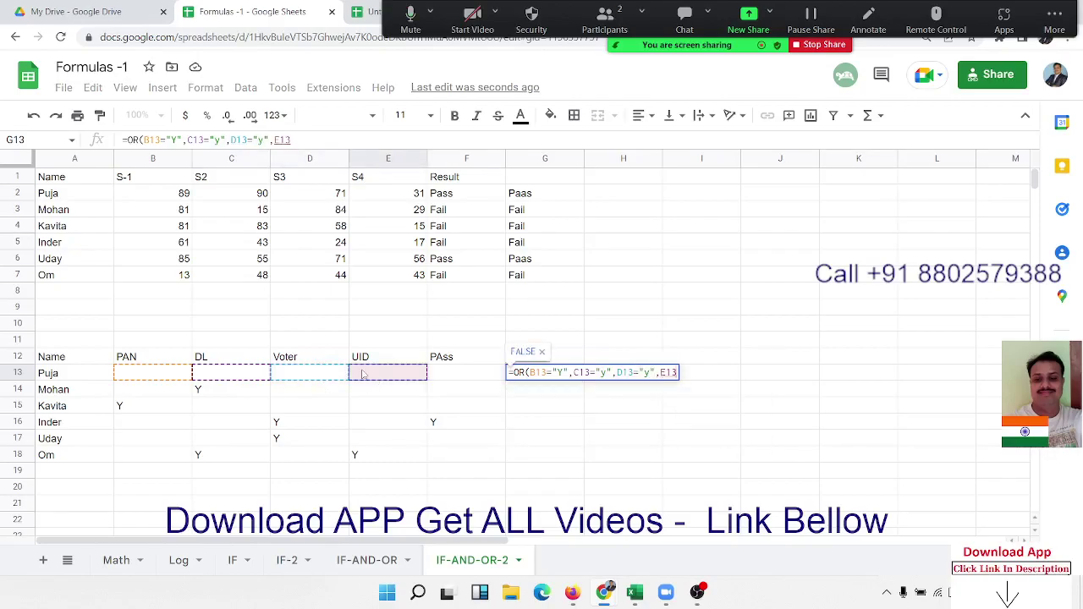
{"action": "type", "text": "=\"y\""}
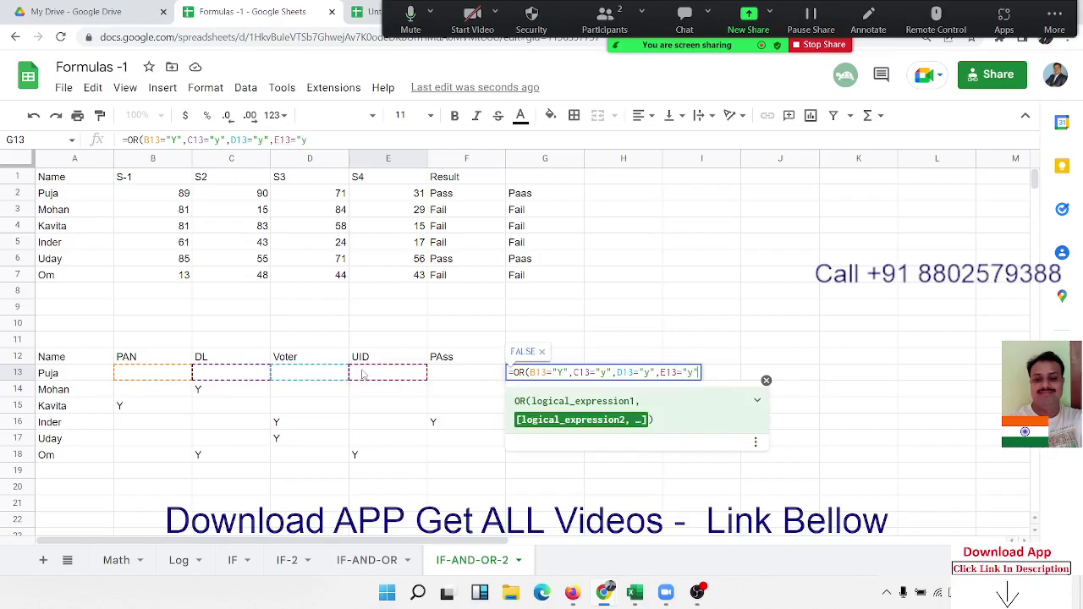
{"action": "type", "text": ","}
{"action": "left_click", "coordinate": [436, 376]}
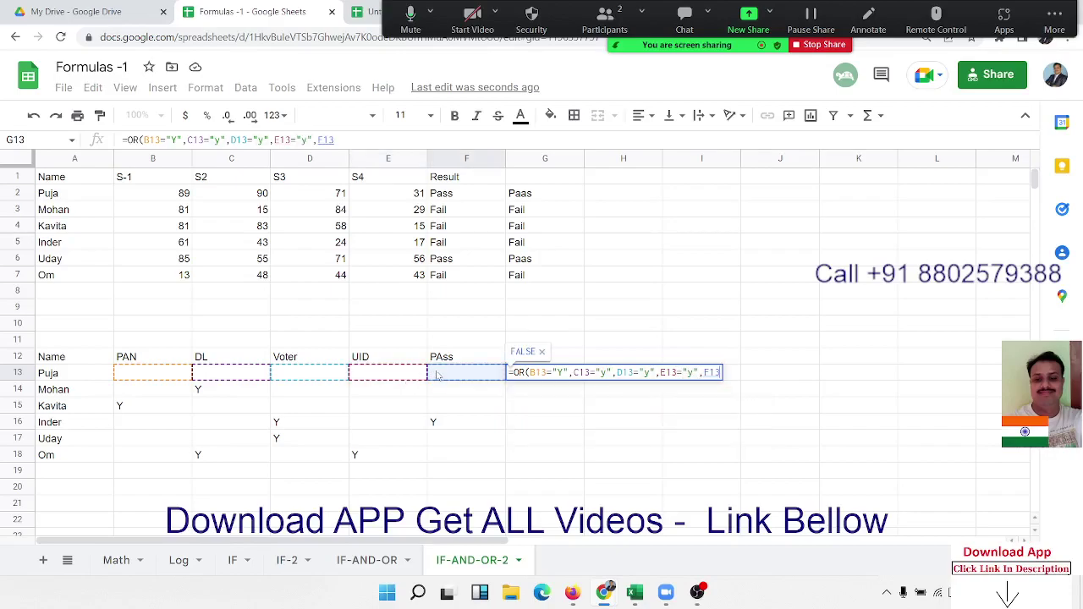
{"action": "type", "text": "=\"y\""}
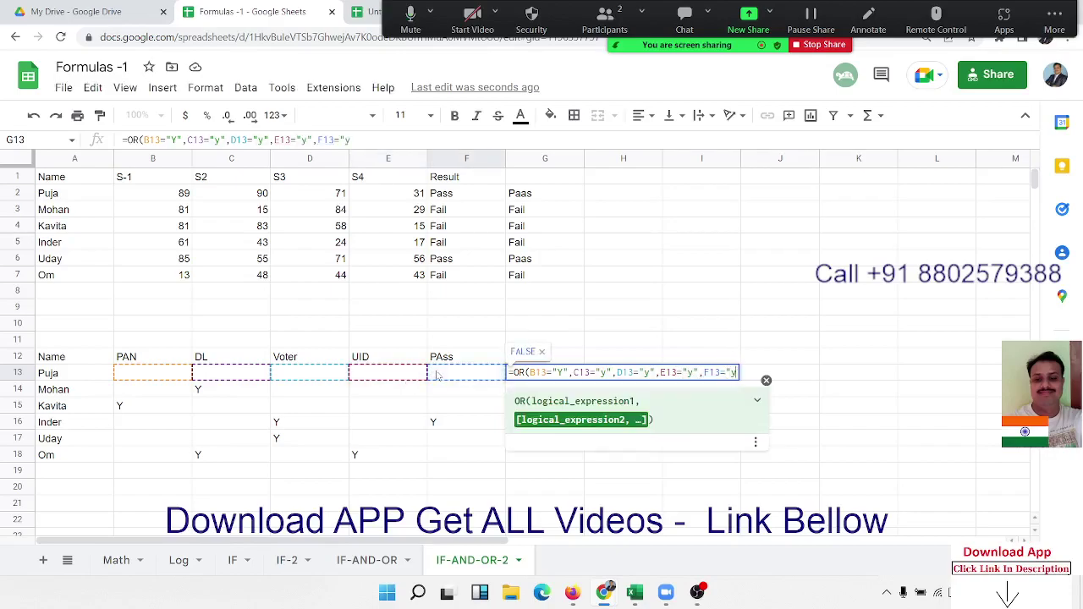
{"action": "key", "text": "Return"}
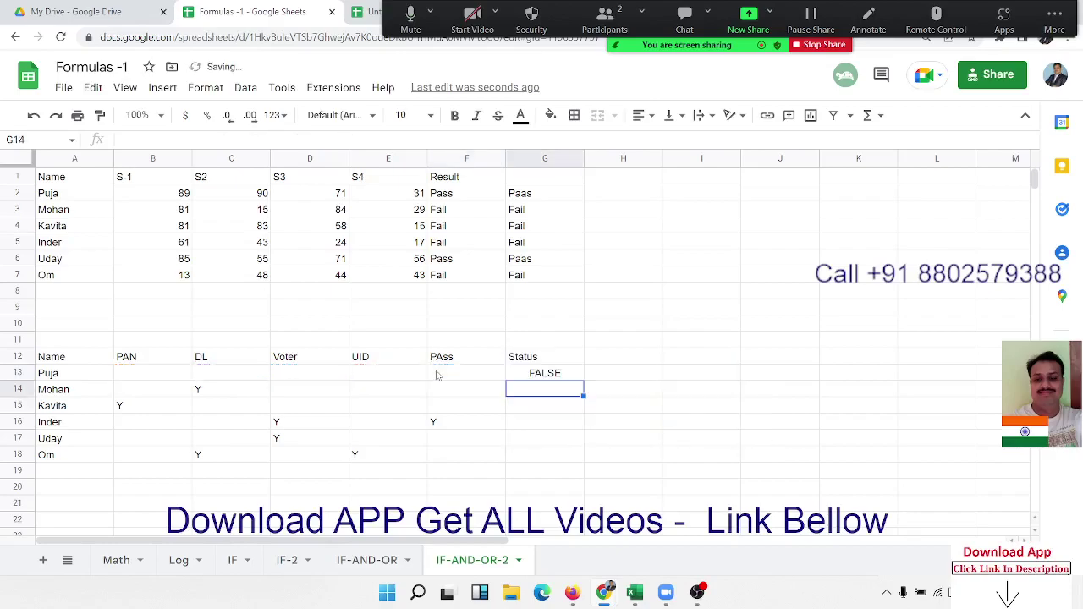
Fill the OR formula down to G18 and check the copy in G14
{"action": "left_click", "coordinate": [550, 378]}
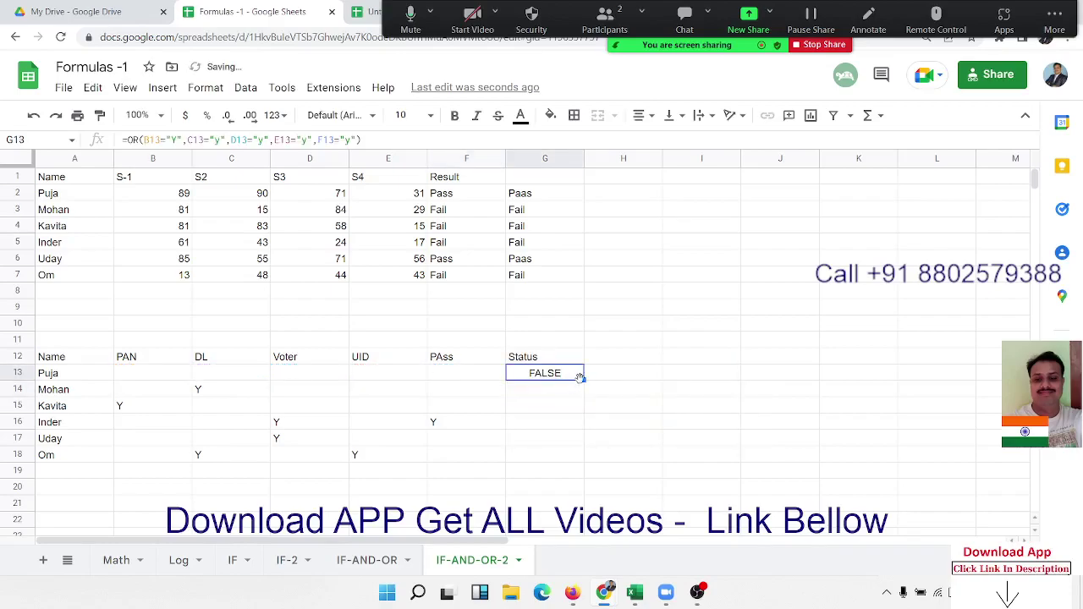
{"action": "left_click_drag", "start_coordinate": [583, 380], "coordinate": [576, 453]}
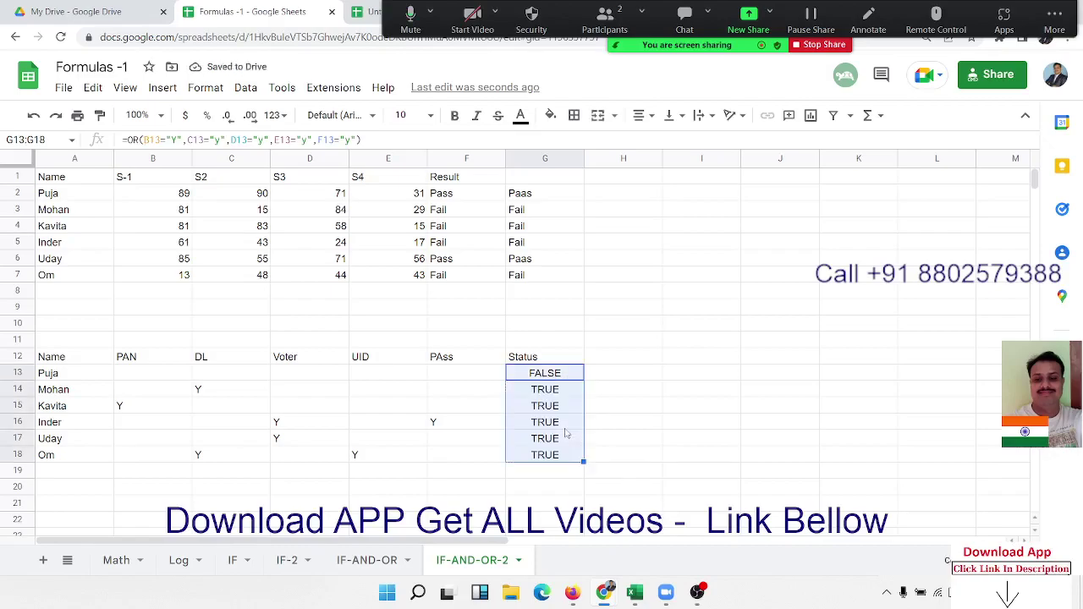
{"action": "left_click", "coordinate": [552, 394]}
{"action": "left_click", "coordinate": [630, 380]}
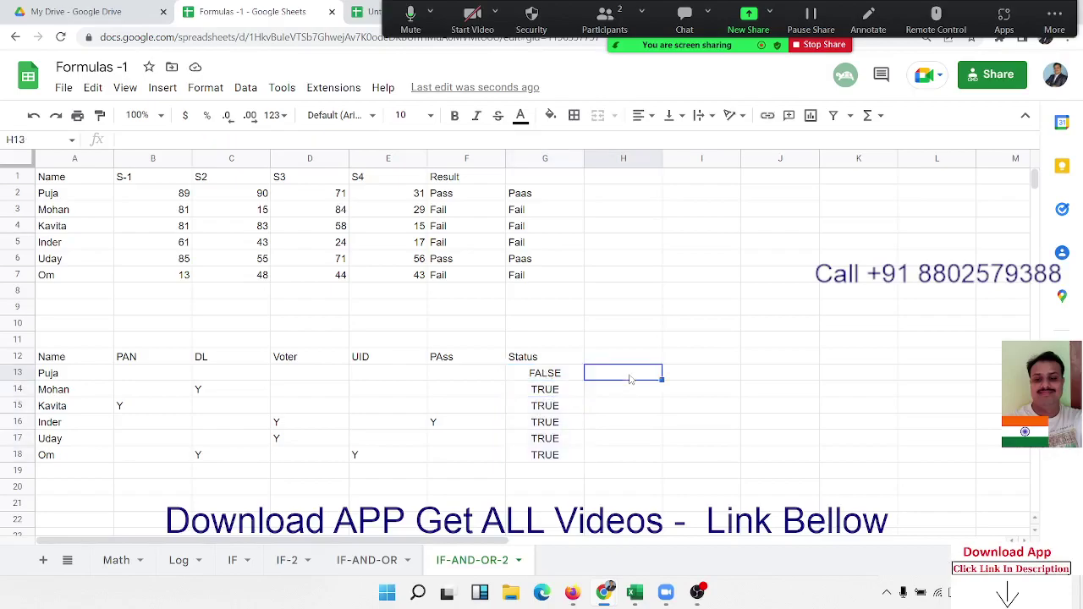
Enter =COUNTA(B13:F13) in H13 and fill it down to H18, giving 0, 1, 1, 2, 1, 2
{"action": "type", "text": "=cou"}
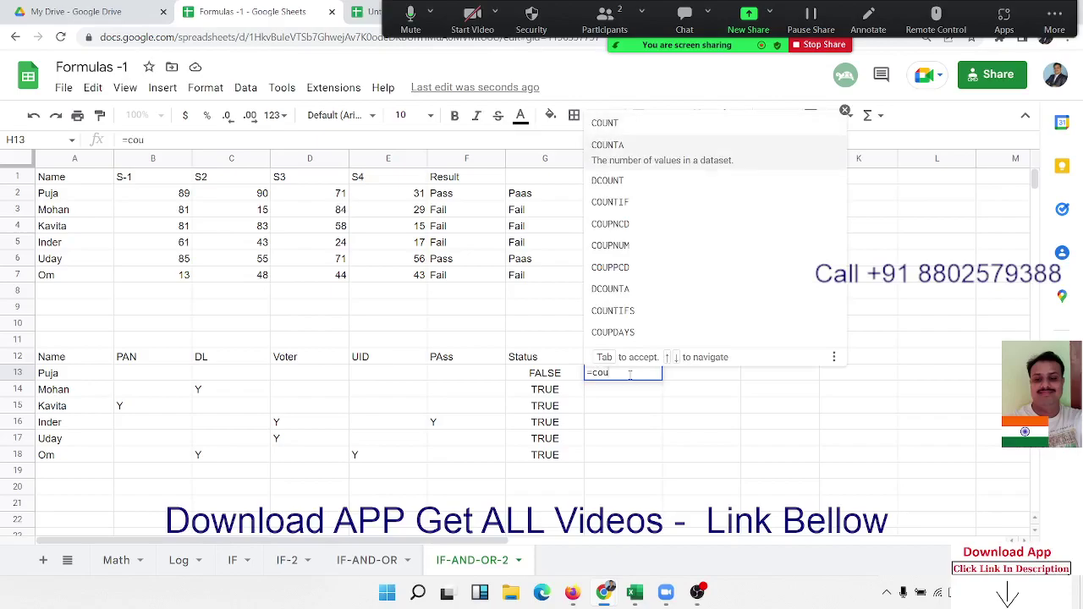
{"action": "key", "text": "Down"}
{"action": "key", "text": "Down"}
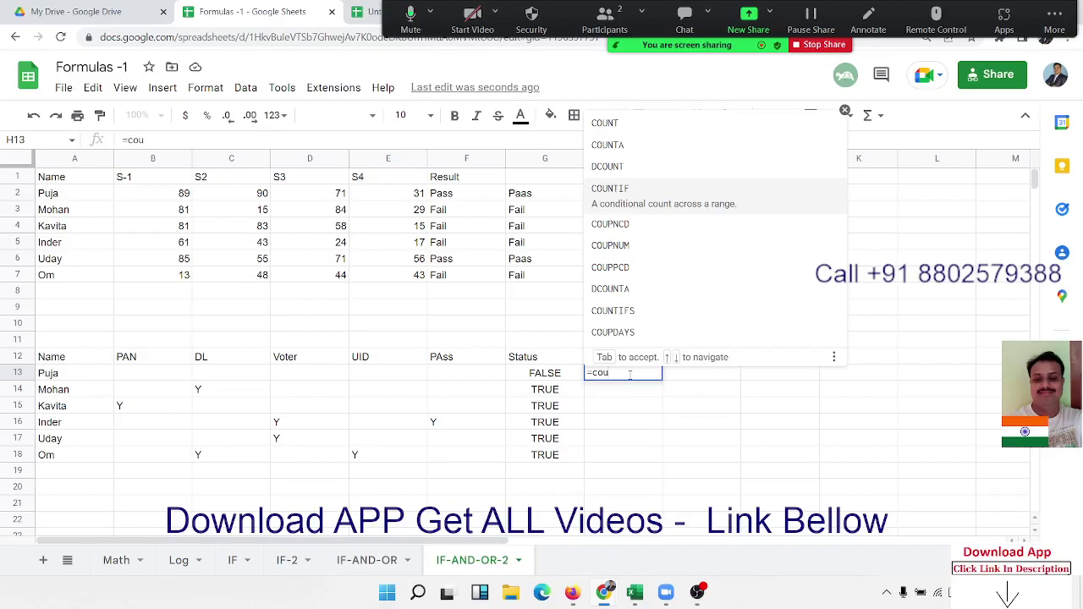
{"action": "key", "text": "Up"}
{"action": "key", "text": "Up"}
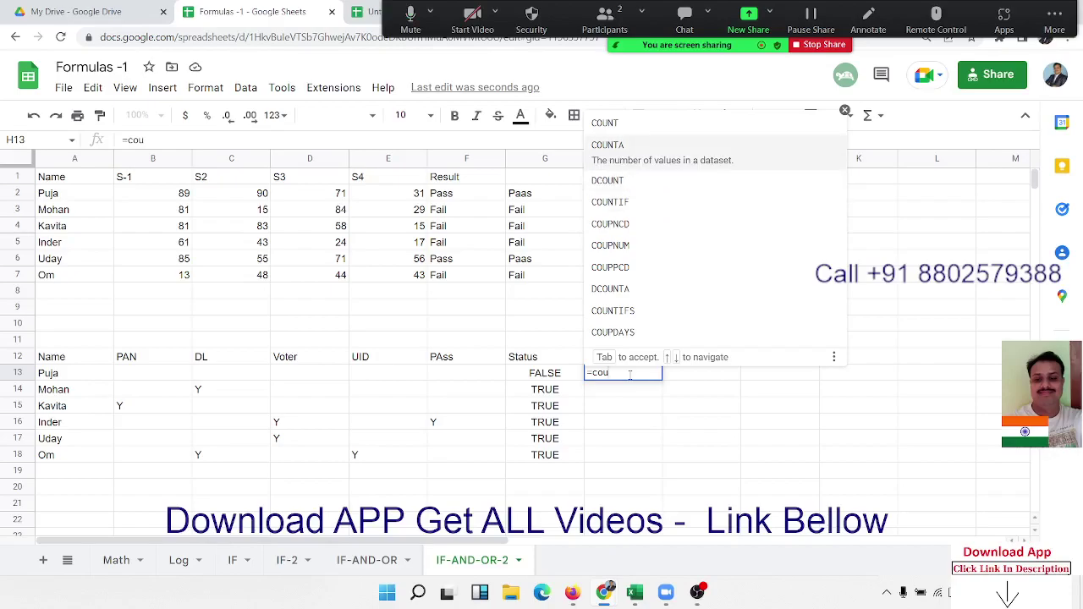
{"action": "key", "text": "Tab"}
{"action": "key", "text": "Left"}
{"action": "key", "text": "Left"}
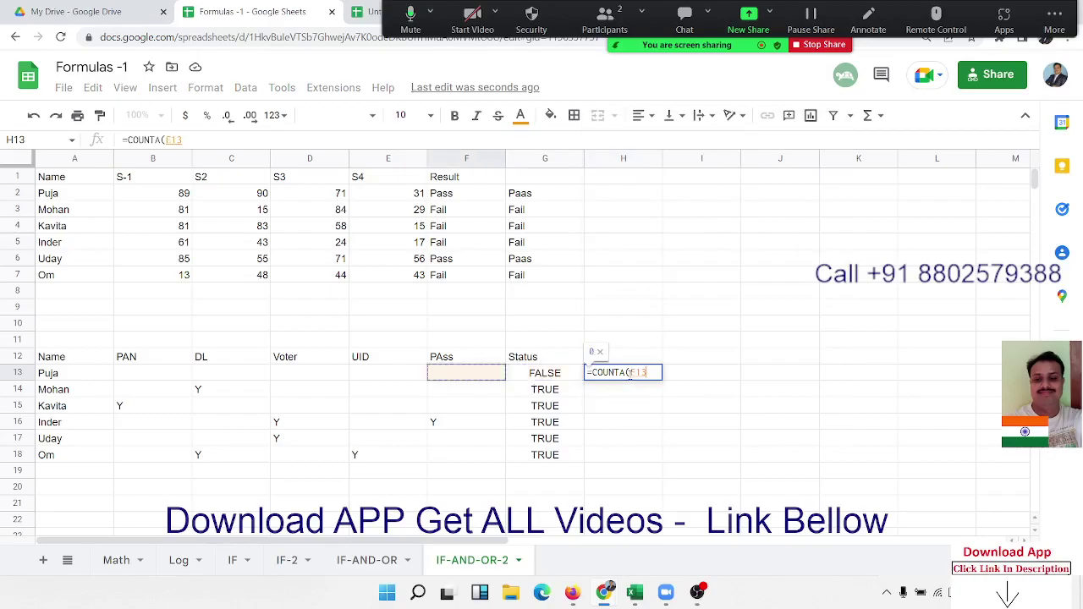
{"action": "key", "text": "shift+Left"}
{"action": "key", "text": "shift+Left"}
{"action": "key", "text": "shift+Left"}
{"action": "key", "text": "shift+Left"}
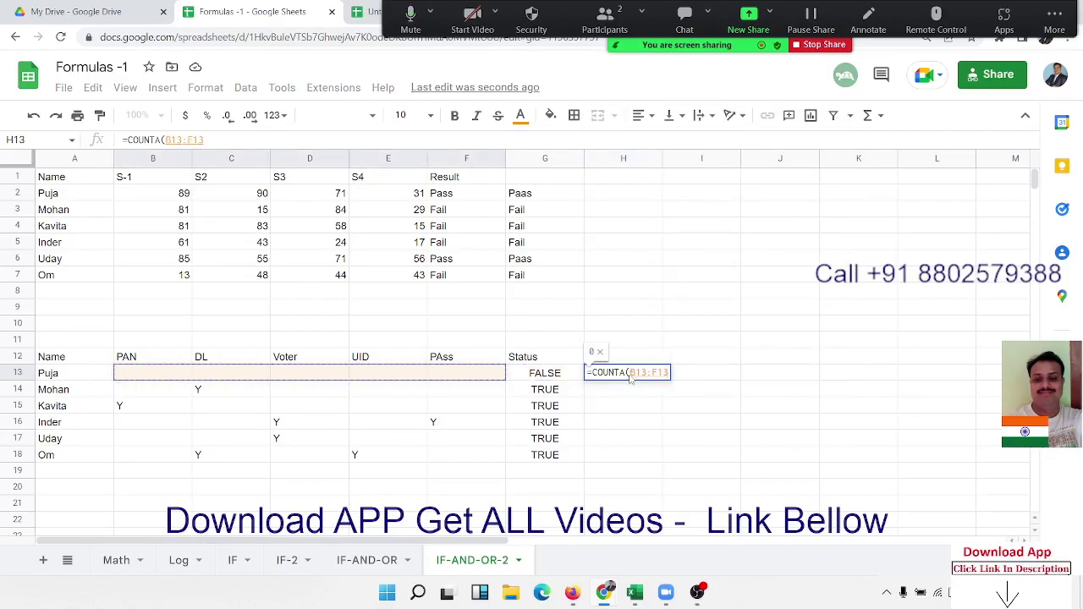
{"action": "key", "text": "Return"}
{"action": "key", "text": "shift+Down"}
{"action": "key", "text": "shift+Down"}
{"action": "key", "text": "shift+Down"}
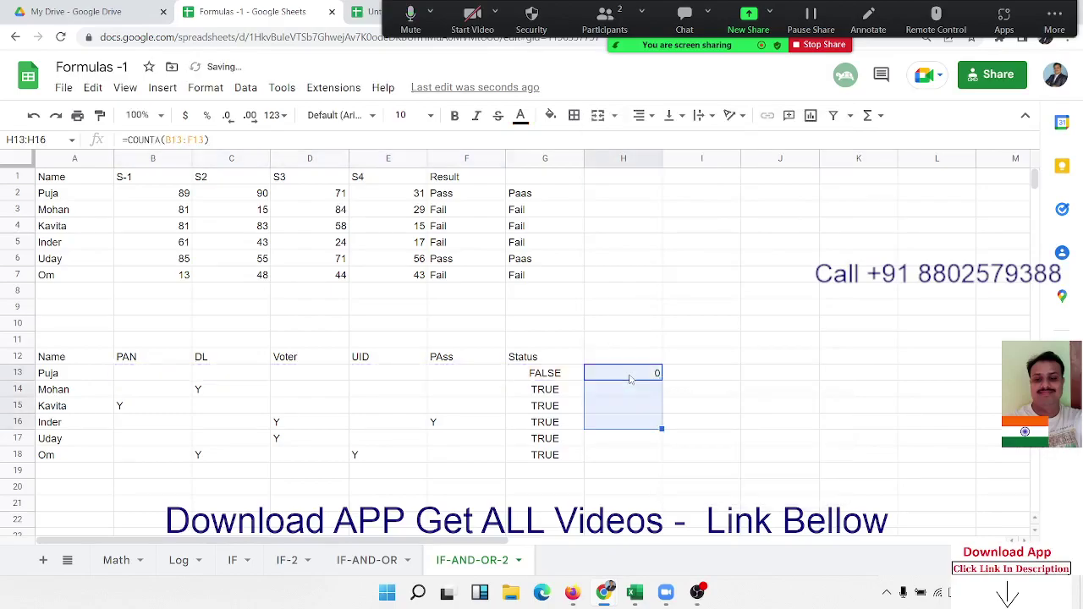
{"action": "key", "text": "shift+Down"}
{"action": "key", "text": "shift+Down"}
{"action": "key", "text": "ctrl+d"}
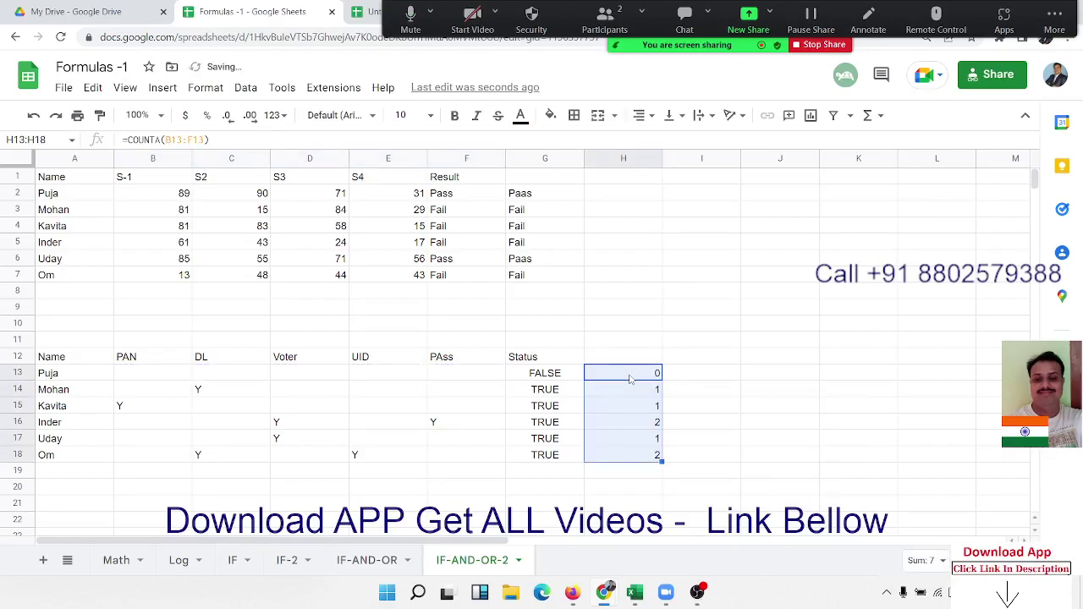
{"action": "double_click", "coordinate": [627, 377]}
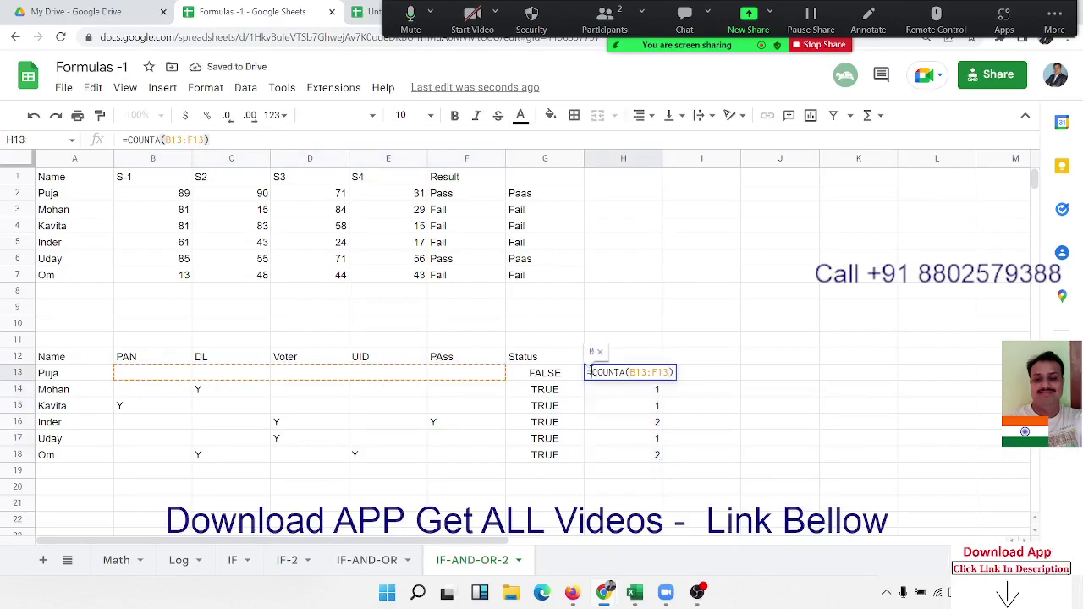
Change H13 to =IF(COUNTA(B13:F13)>=1,"OK","Pending") and fill it down to H18
{"action": "type", "text": "if"}
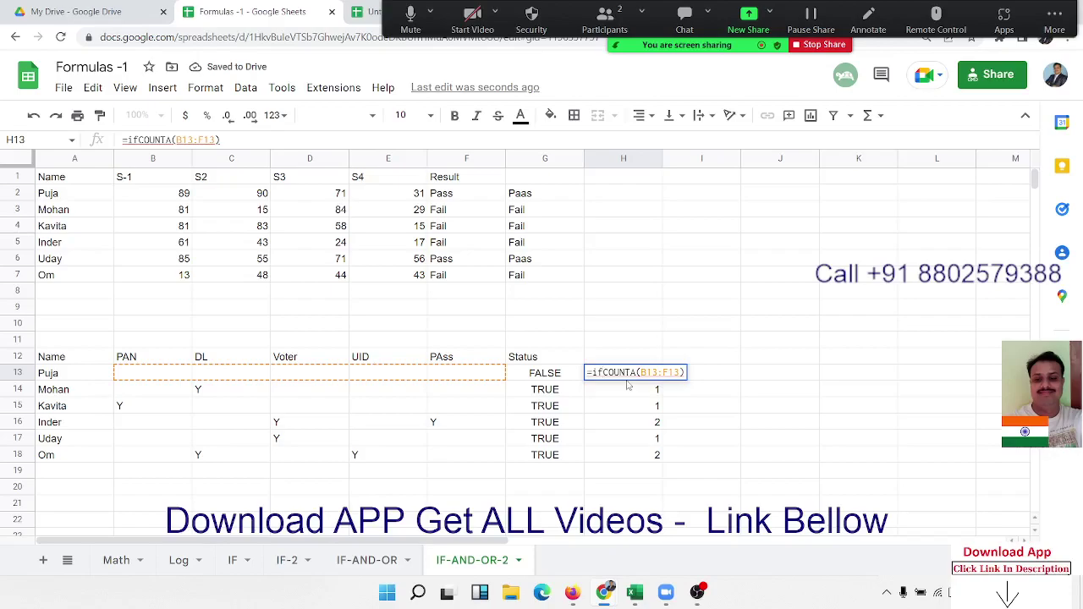
{"action": "type", "text": "("}
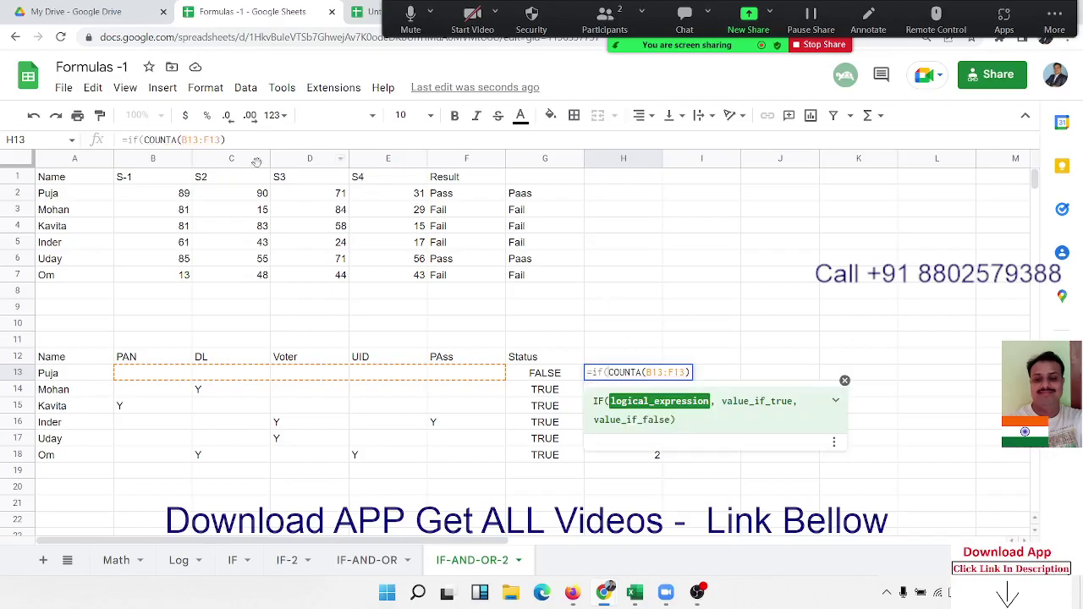
{"action": "left_click", "coordinate": [237, 139]}
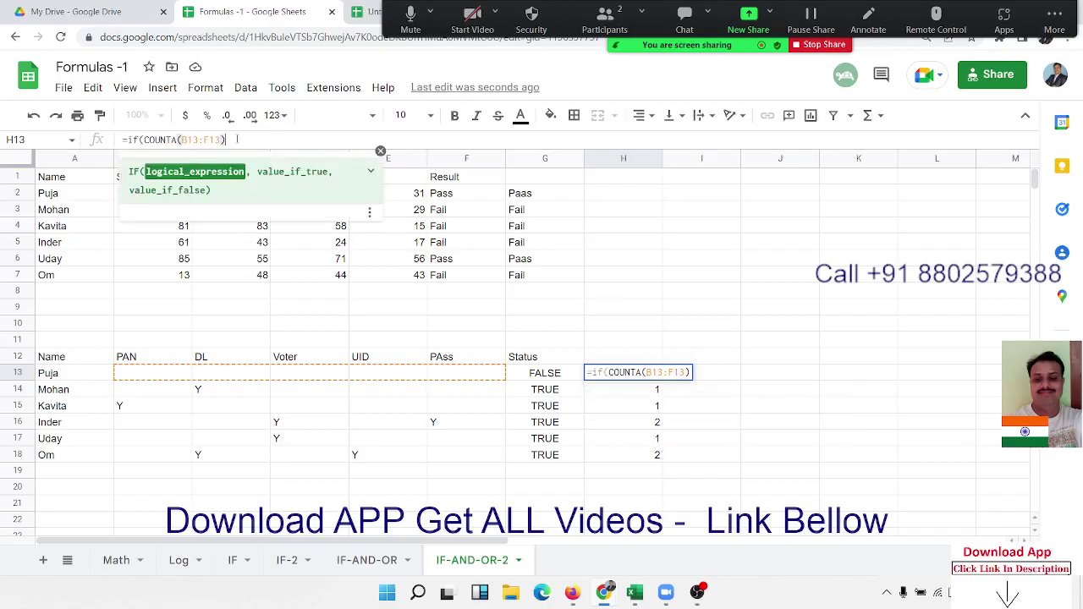
{"action": "type", "text": ">=1,"}
{"action": "type", "text": "\"OK"}
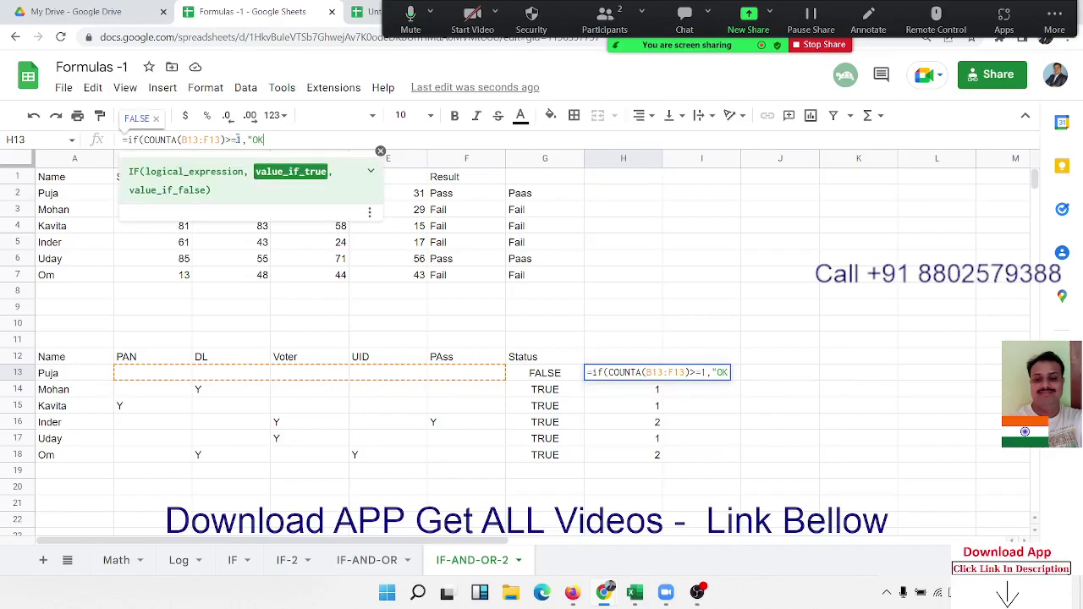
{"action": "type", "text": "\",\""}
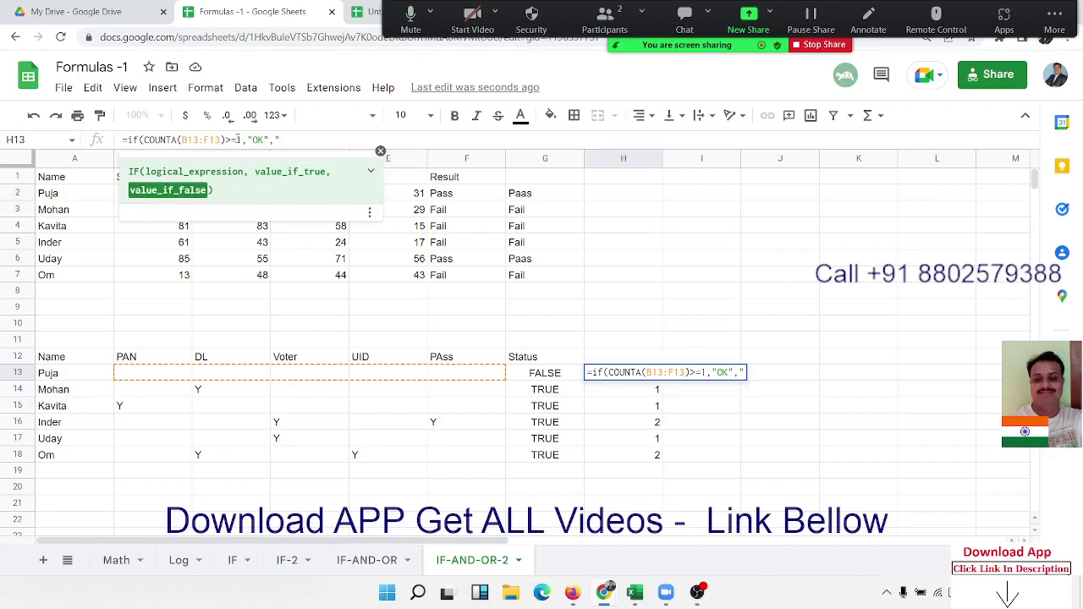
{"action": "type", "text": "Pending"}
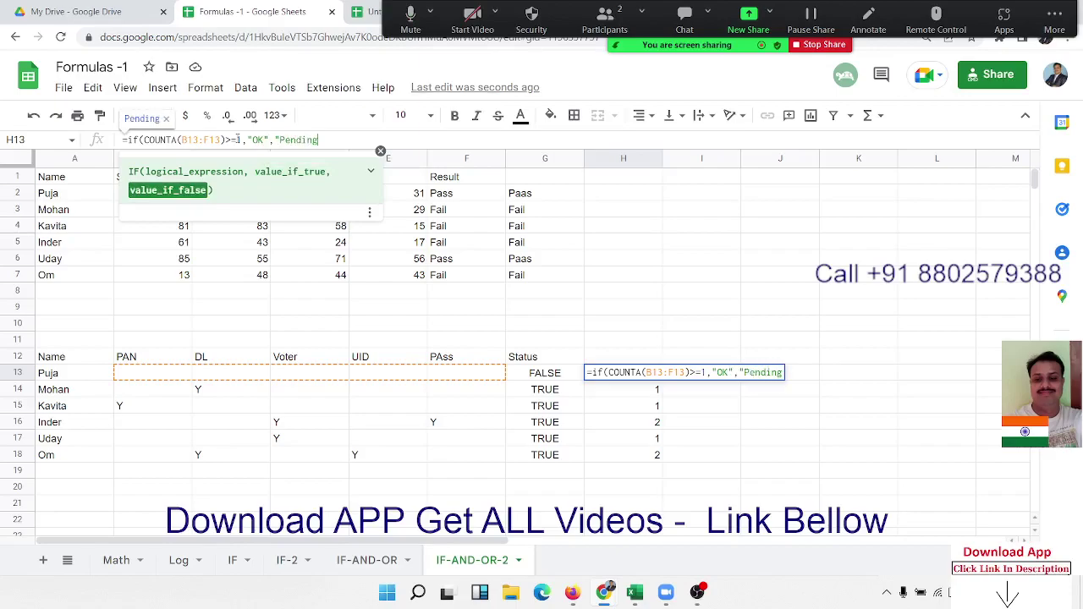
{"action": "type", "text": "\")"}
{"action": "key", "text": "Return"}
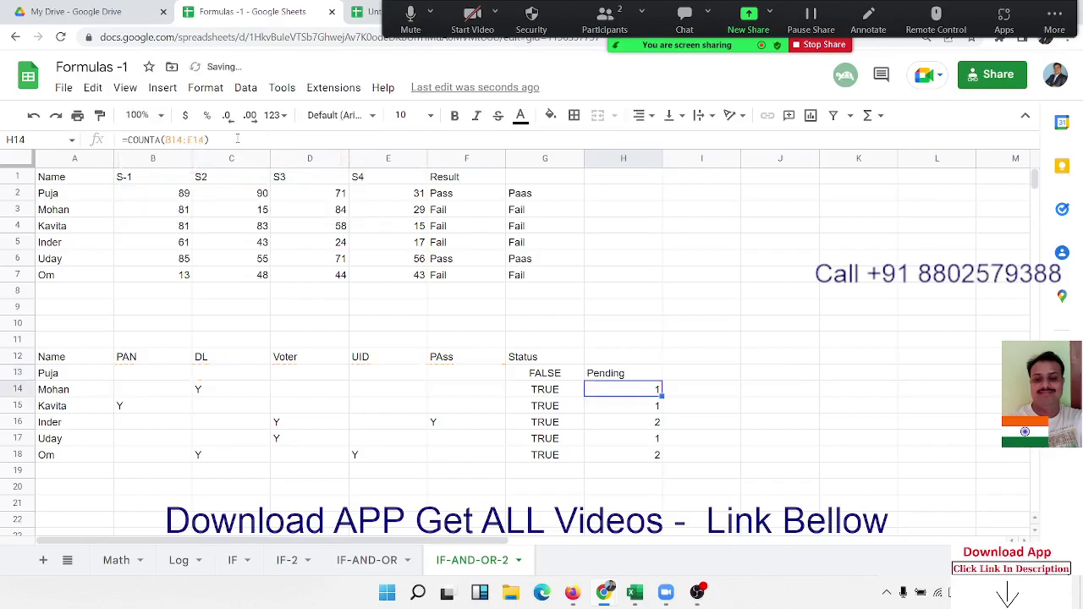
{"action": "key", "text": "Up"}
{"action": "key", "text": "ctrl+shift+Down"}
{"action": "key", "text": "ctrl+d"}
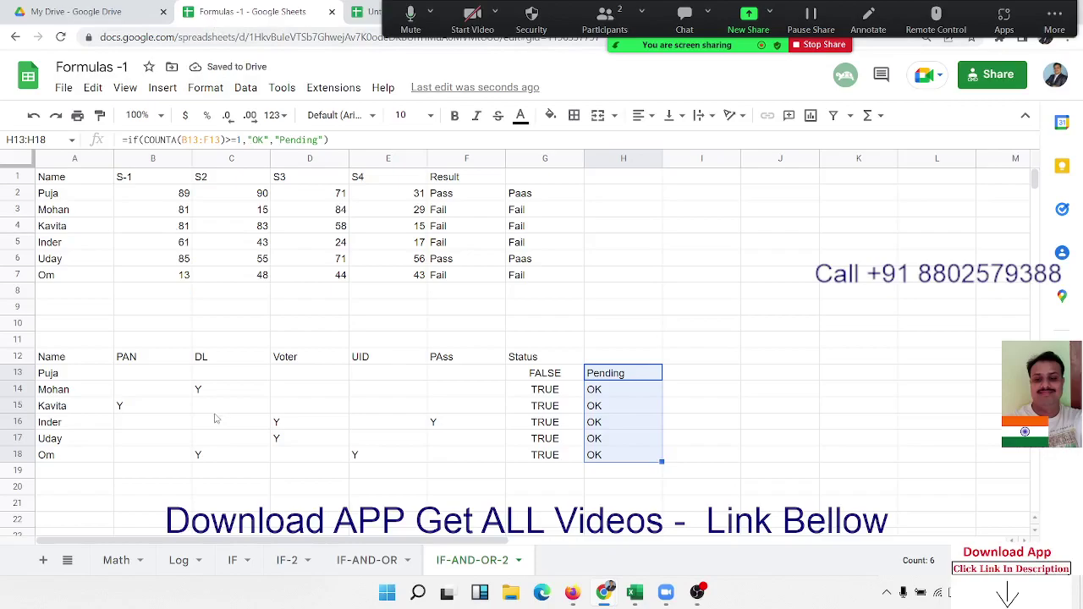
Enter N in Mohan's cells B14 and D14
{"action": "left_click", "coordinate": [179, 389]}
{"action": "type", "text": "N"}
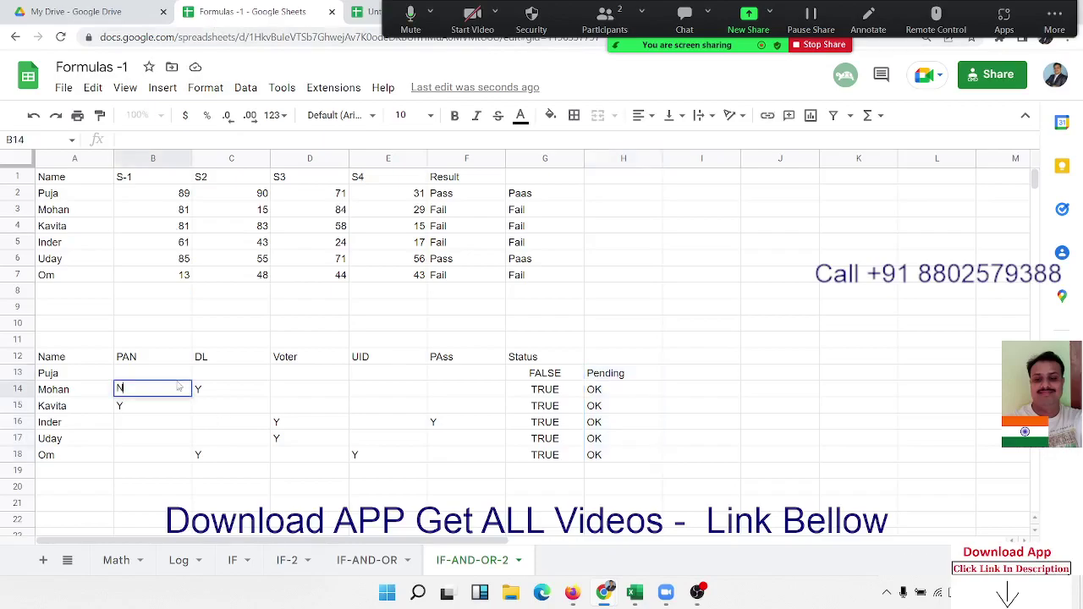
{"action": "key", "text": "Tab"}
{"action": "key", "text": "Tab"}
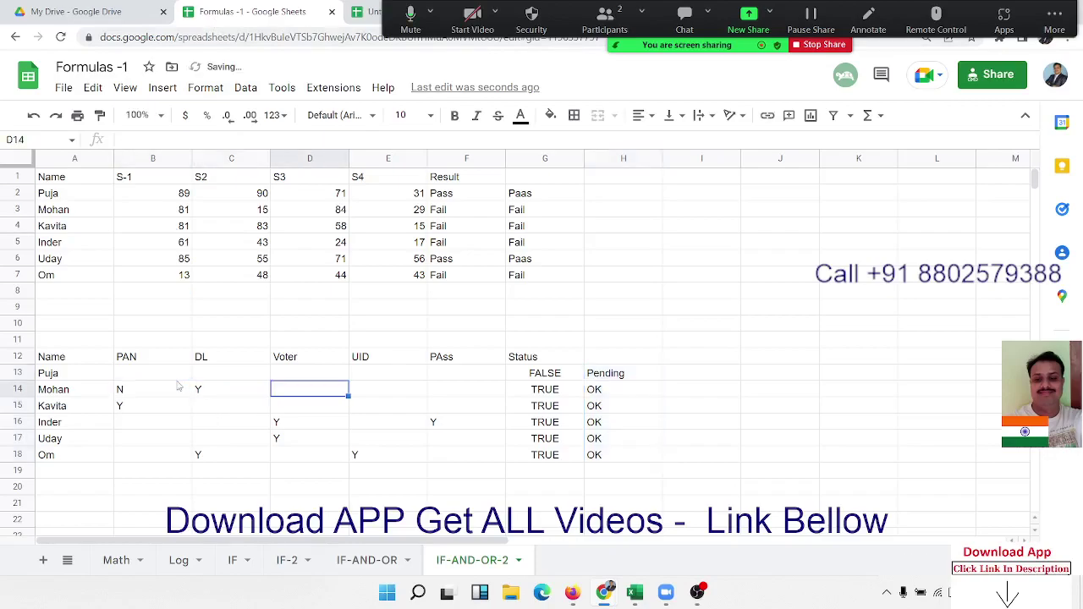
{"action": "type", "text": "N"}
{"action": "key", "text": "Tab"}
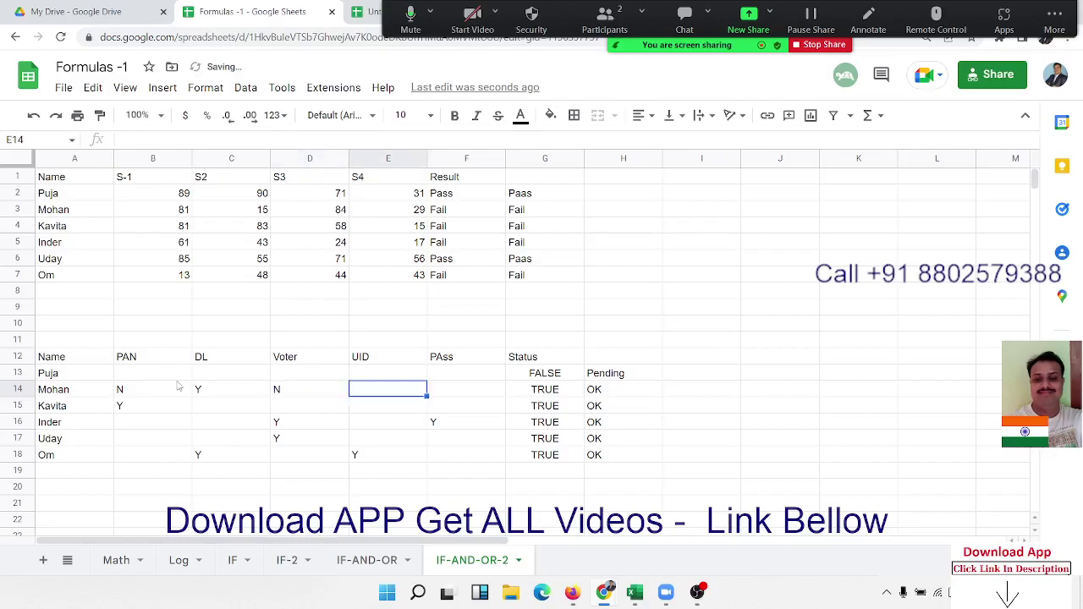
Fill Puja's document cells B13:F13 with N
{"action": "key", "text": "Up"}
{"action": "key", "text": "Left"}
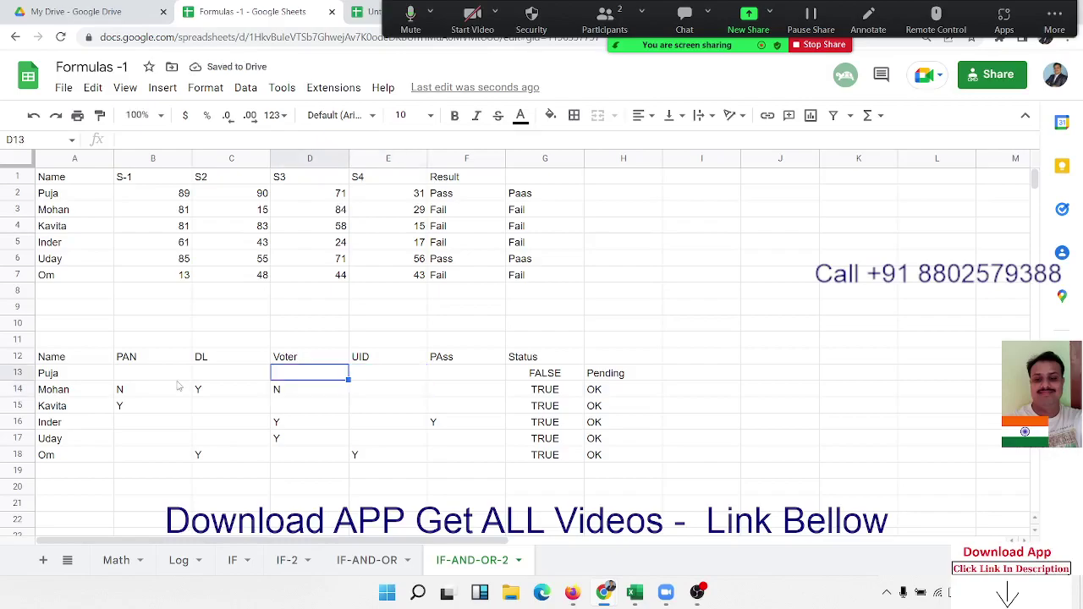
{"action": "key", "text": "Left"}
{"action": "key", "text": "Left"}
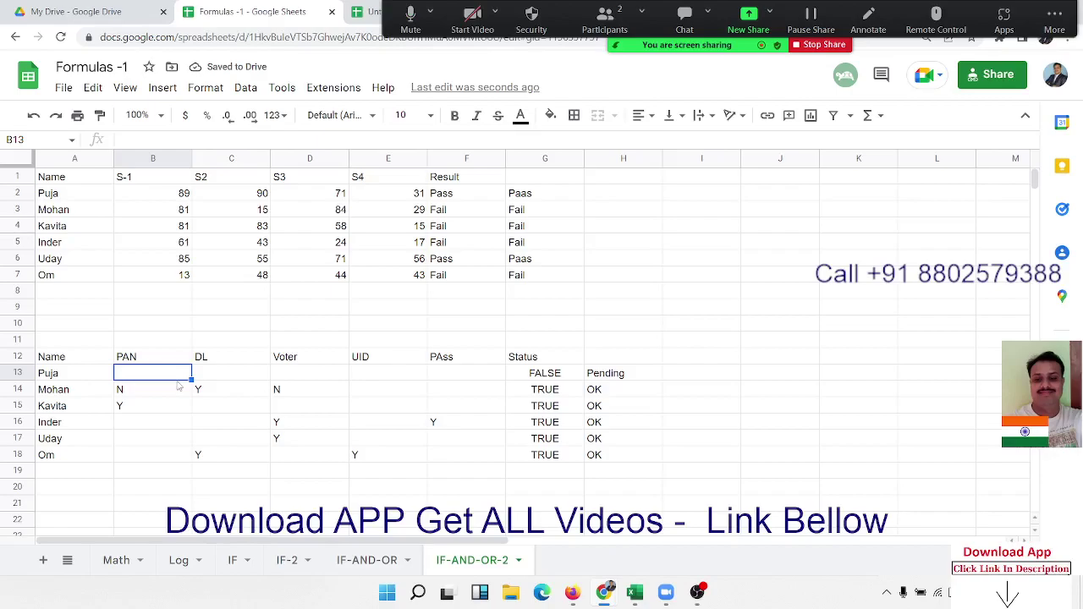
{"action": "type", "text": "N"}
{"action": "key", "text": "Tab"}
{"action": "key", "text": "Left"}
{"action": "key", "text": "shift+Right"}
{"action": "key", "text": "shift+Right"}
{"action": "key", "text": "shift+Right"}
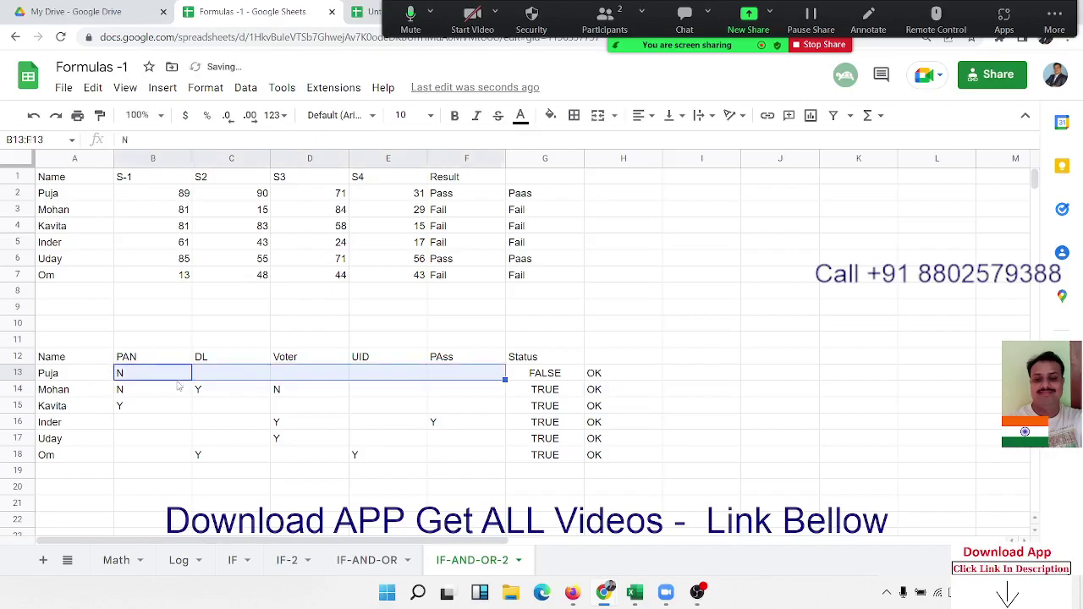
{"action": "key", "text": "ctrl+r"}
Inspect H13's IF(COUNTA) formula and select the status cells H13:H18
{"action": "key", "text": "Right"}
{"action": "key", "text": "Right"}
{"action": "key", "text": "Right"}
{"action": "key", "text": "Right"}
{"action": "key", "text": "Right"}
{"action": "key", "text": "Right"}
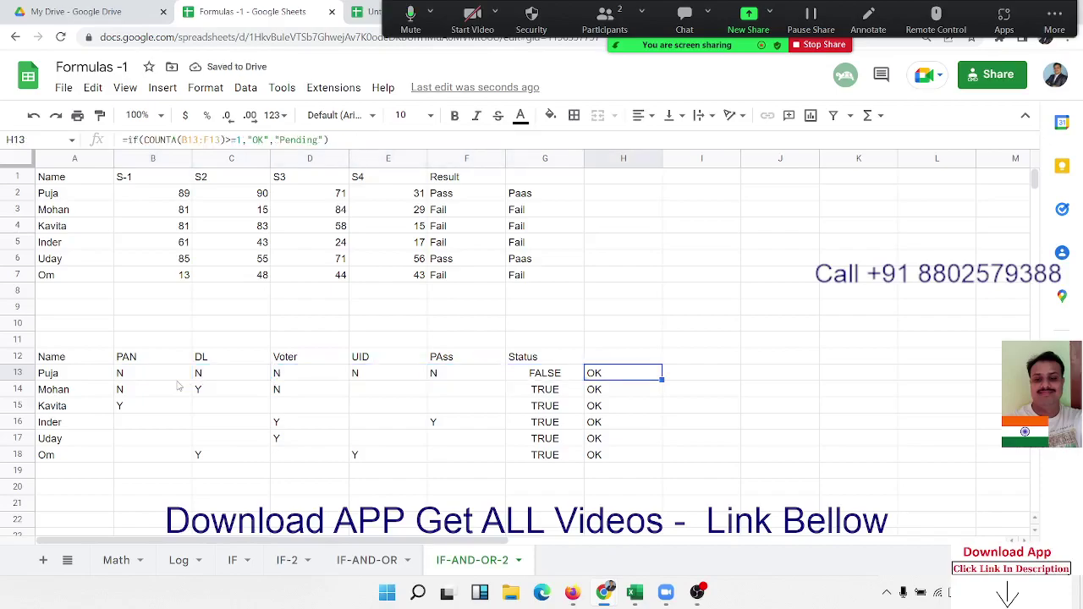
{"action": "key", "text": "F2"}
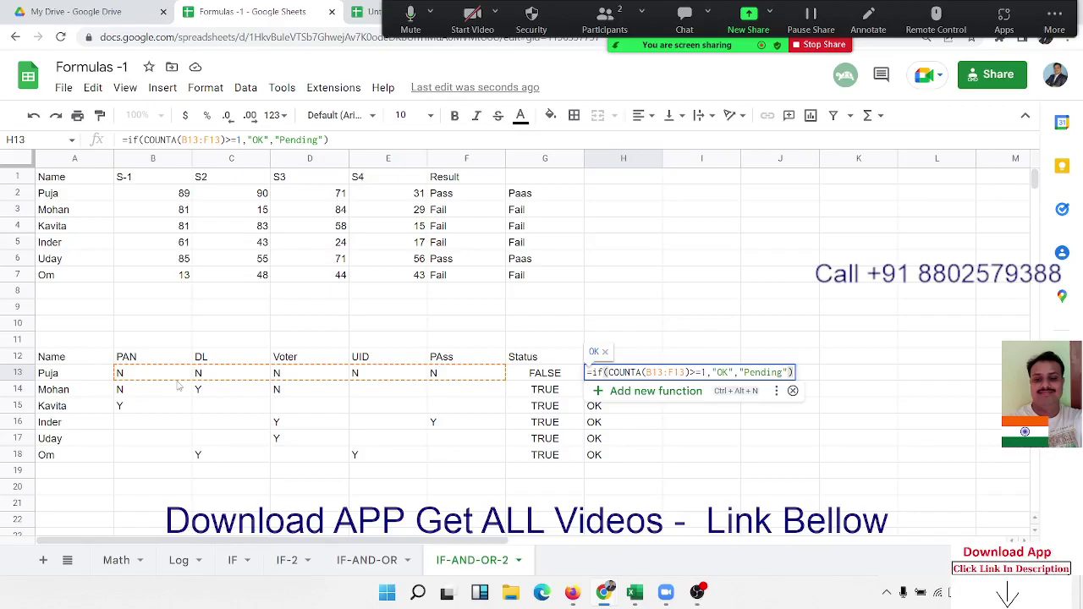
{"action": "key", "text": "Escape"}
{"action": "key", "text": "Right"}
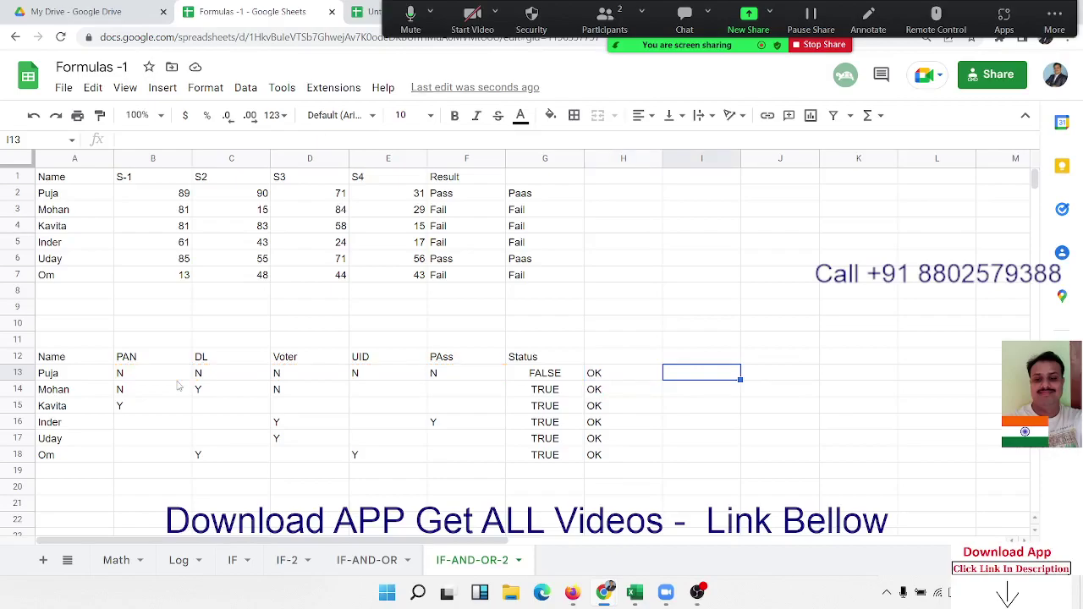
{"action": "key", "text": "Left"}
{"action": "key", "text": "ctrl+shift+Down"}
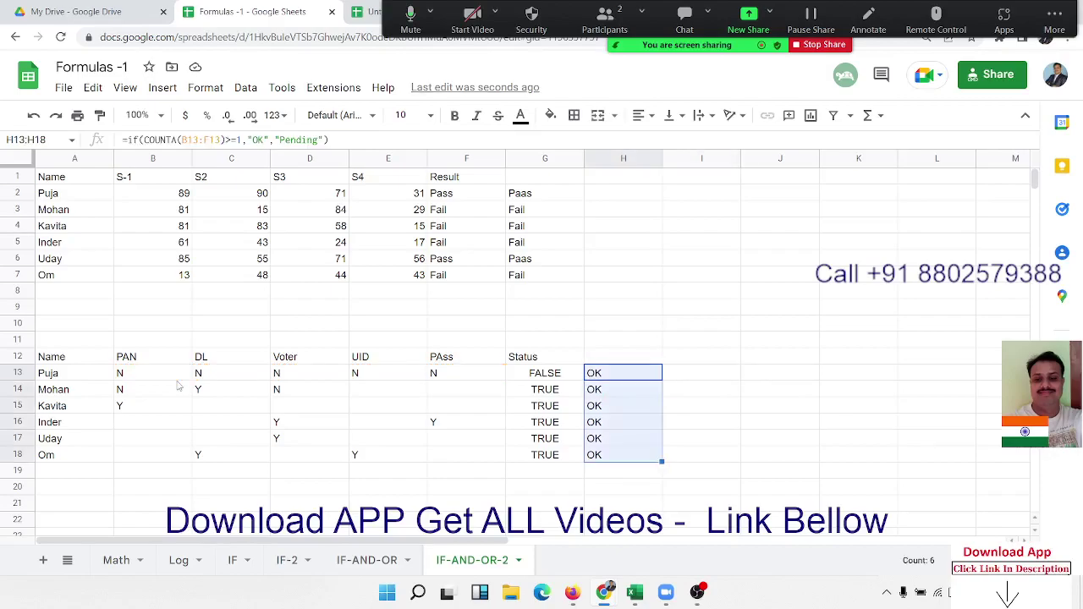
{"action": "key", "text": "Right"}
Enter =COUNTIF(B13:F13,"y") in I13, which returns 0 for Puja
{"action": "type", "text": "=I"}
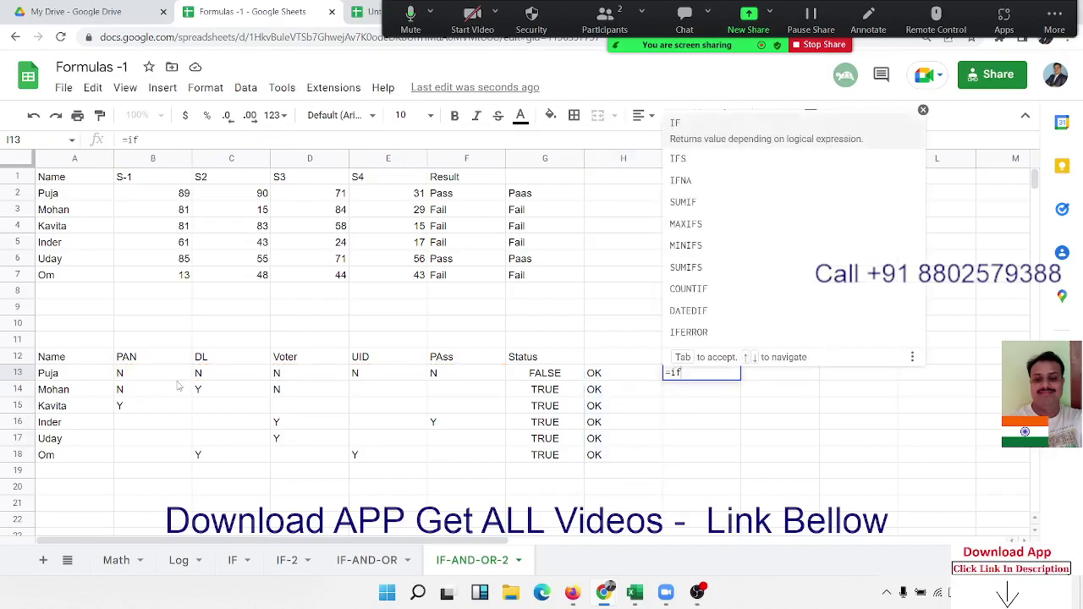
{"action": "type", "text": "F"}
{"action": "key", "text": "BackSpace"}
{"action": "key", "text": "BackSpace"}
{"action": "type", "text": "cou"}
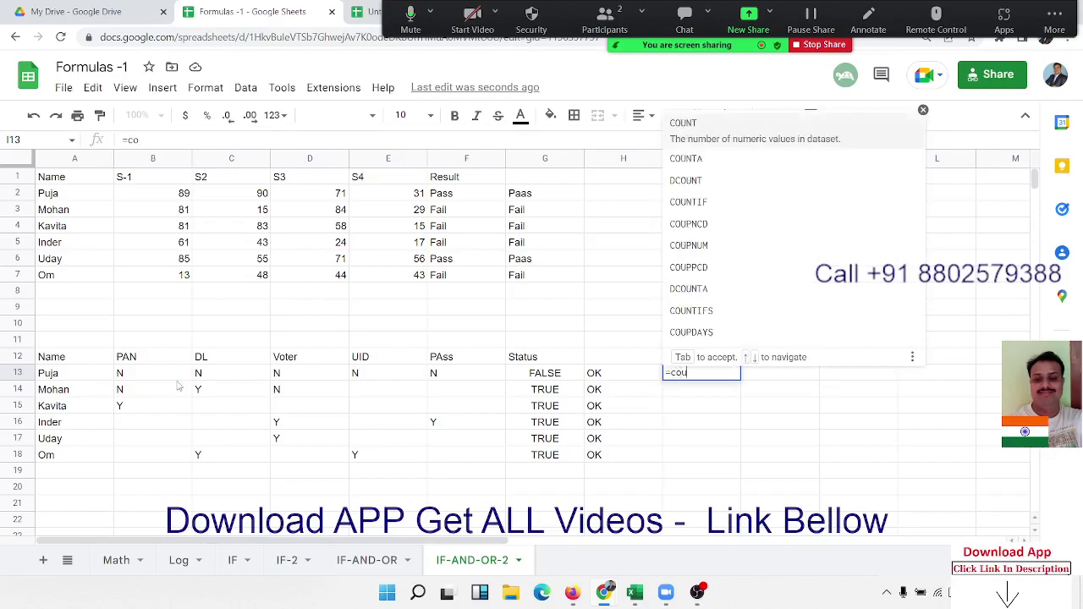
{"action": "key", "text": "Down"}
{"action": "key", "text": "Down"}
{"action": "key", "text": "Down"}
{"action": "key", "text": "Tab"}
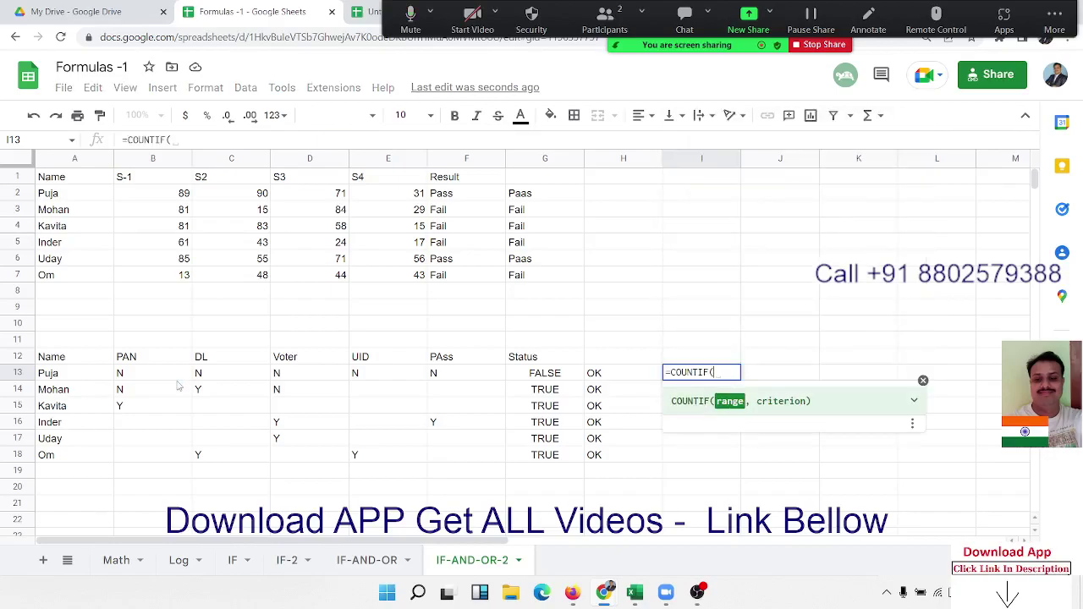
{"action": "key", "text": "Left"}
{"action": "key", "text": "Left"}
{"action": "key", "text": "Left"}
{"action": "key", "text": "shift+Left"}
{"action": "key", "text": "shift+Left"}
{"action": "key", "text": "shift+Left"}
{"action": "key", "text": "shift+Left"}
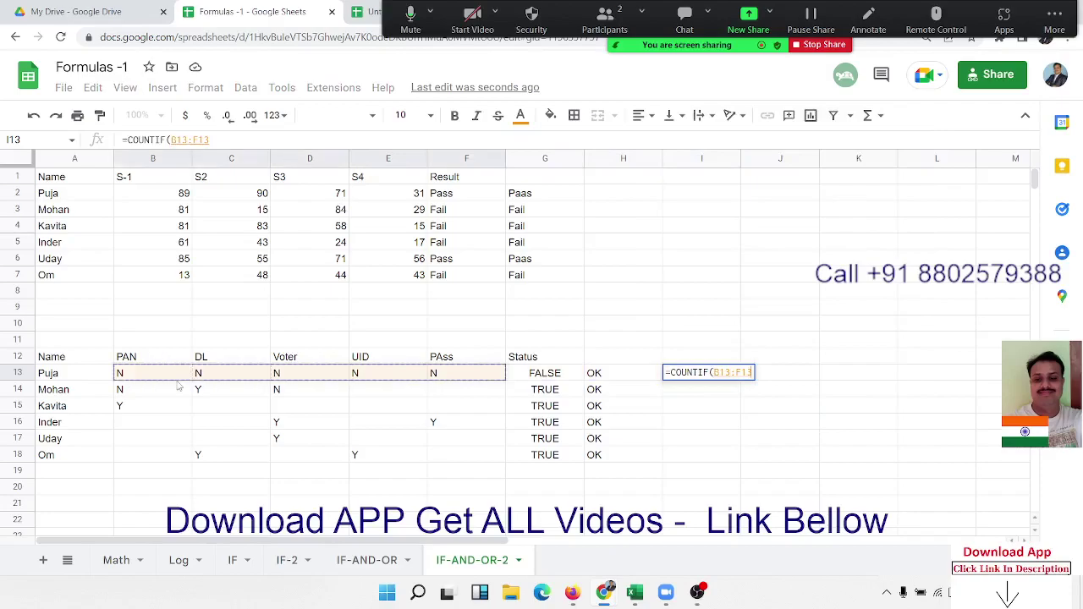
{"action": "type", "text": ",\"y\""}
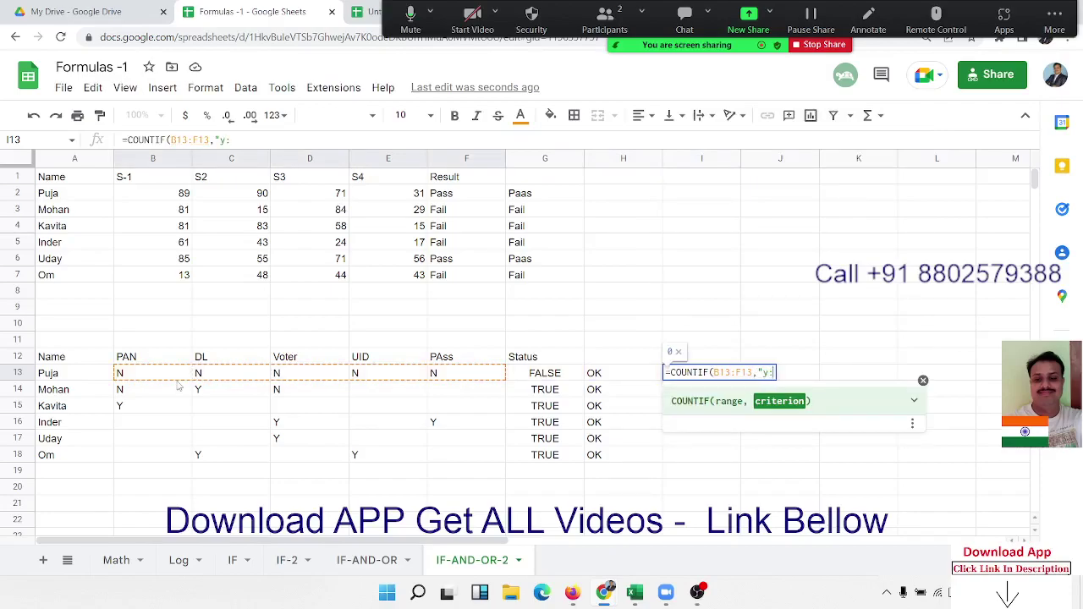
{"action": "key", "text": "BackSpace"}
{"action": "key", "text": "Return"}
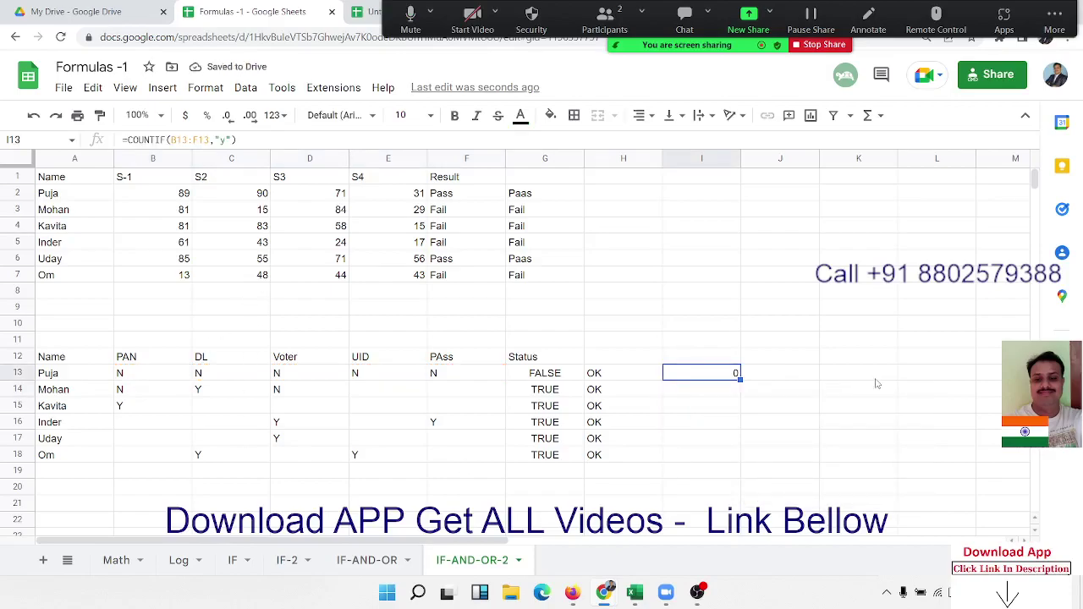
Change I13 to =IF(COUNTIF(B13:F13,"y")>=1,"OK","Pending")
{"action": "left_click_drag", "start_coordinate": [740, 379], "coordinate": [740, 454]}
{"action": "double_click", "coordinate": [728, 376]}
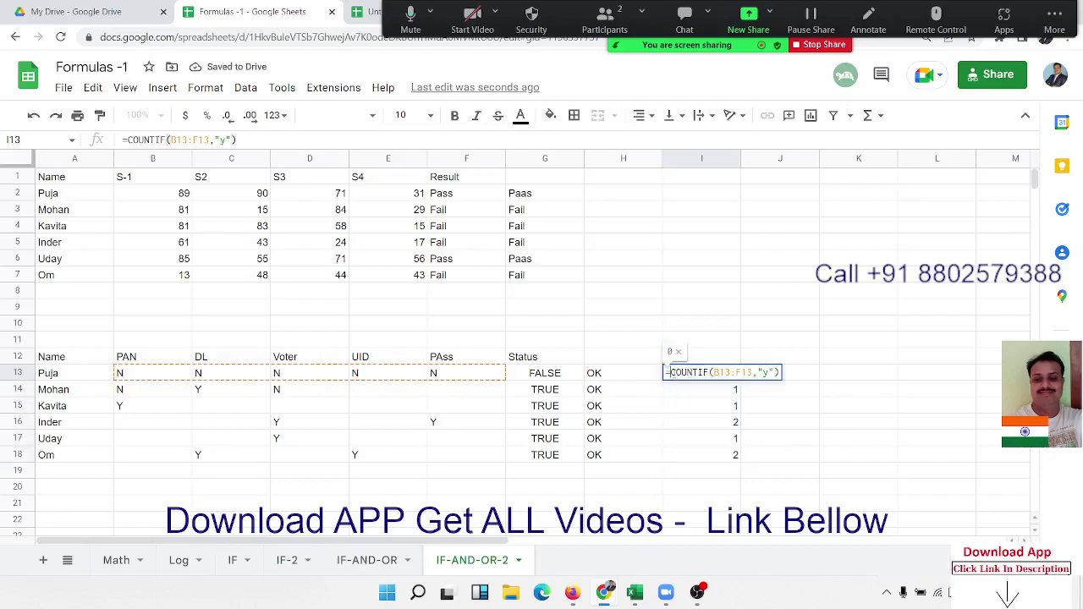
{"action": "left_click", "coordinate": [668, 373]}
{"action": "type", "text": "if("}
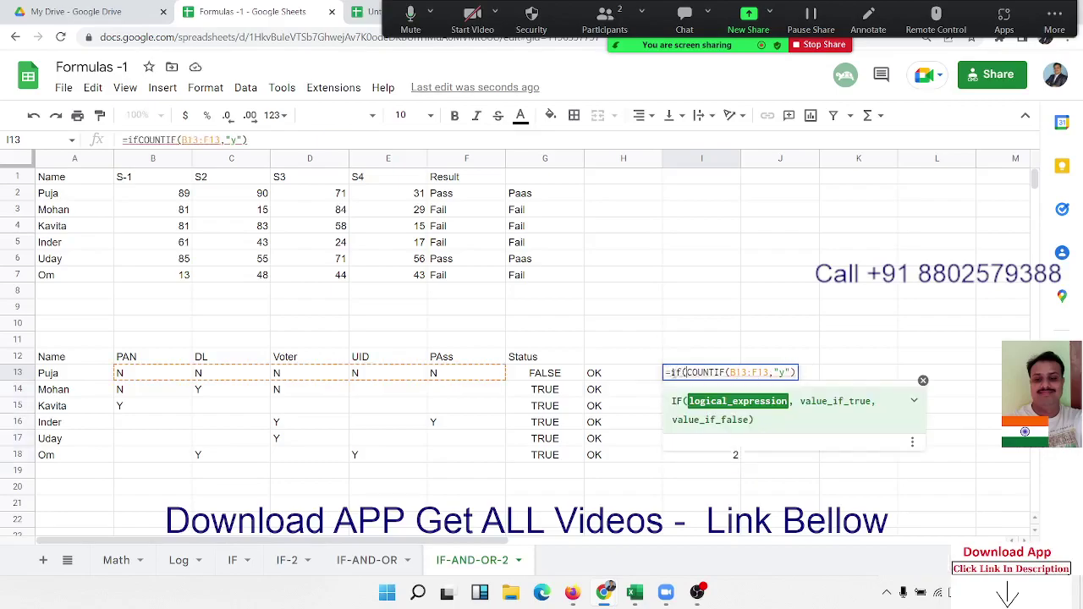
{"action": "key", "text": "End"}
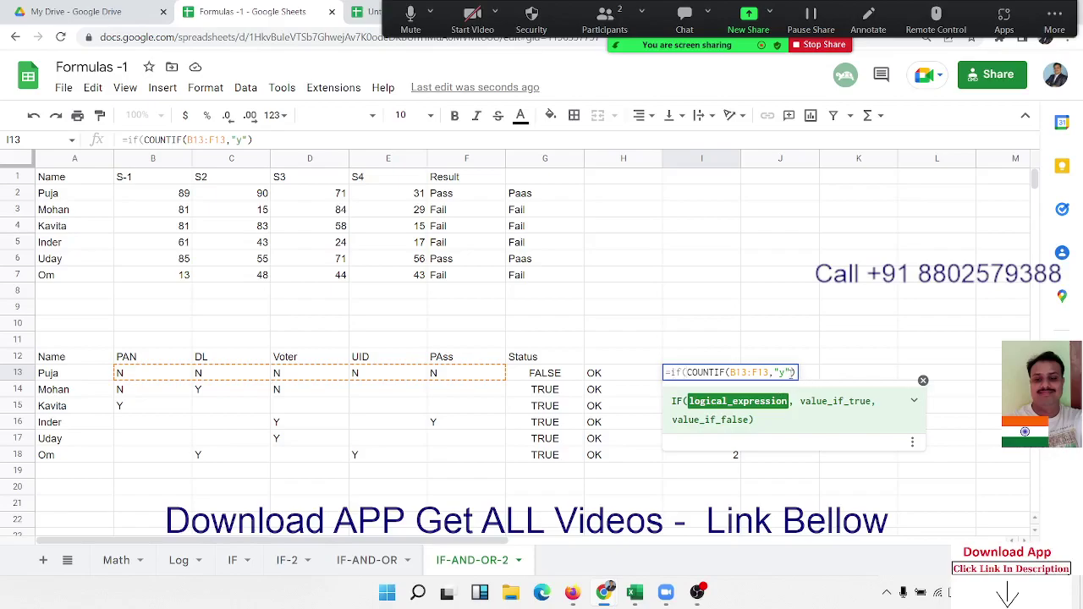
{"action": "type", "text": ">"}
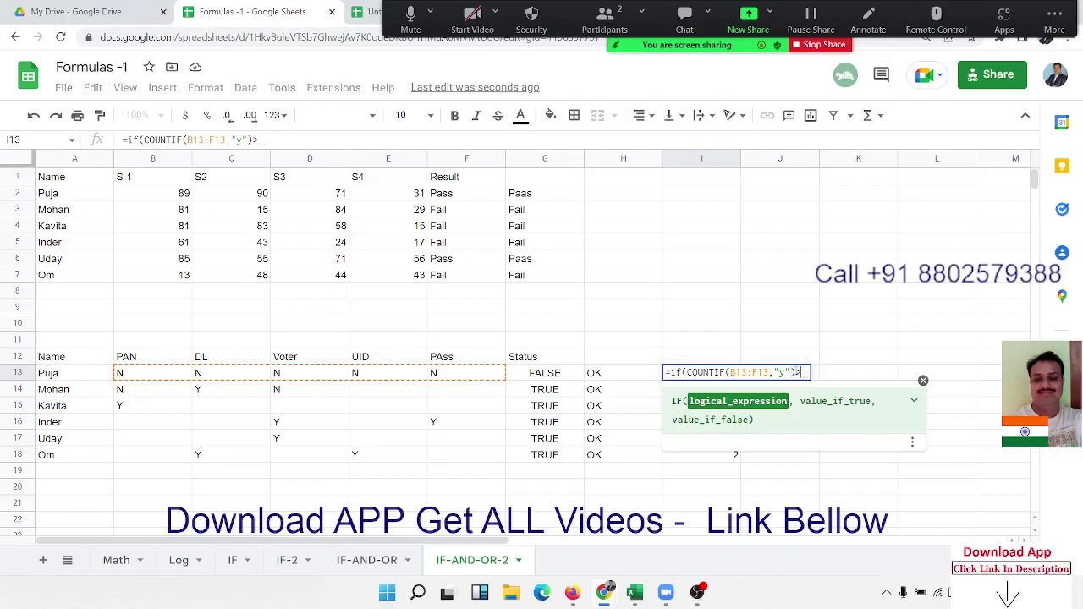
{"action": "type", "text": "1,"}
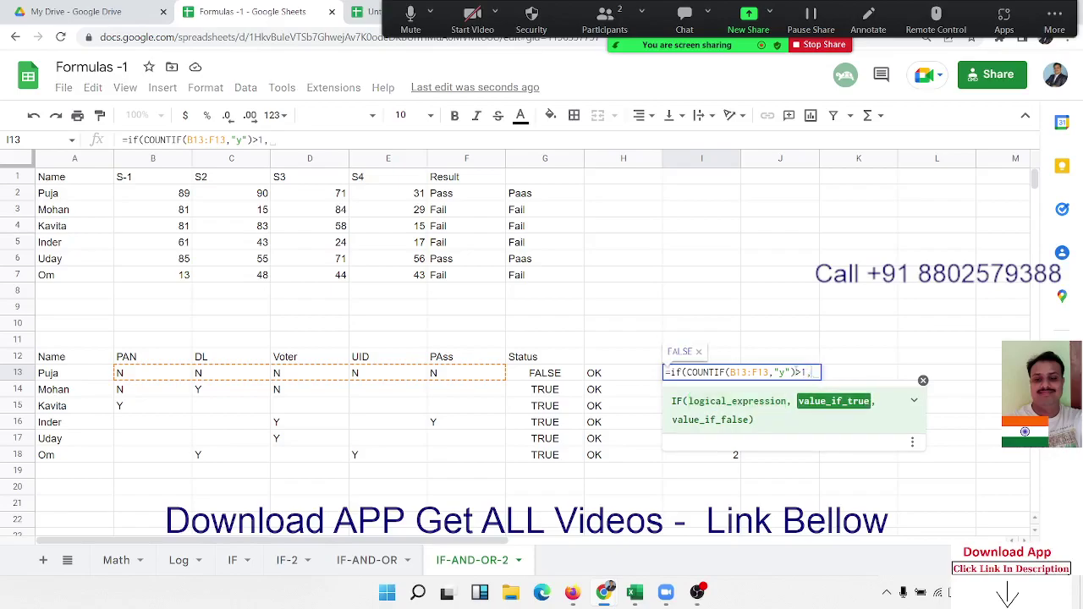
{"action": "key", "text": "BackSpace"}
{"action": "key", "text": "BackSpace"}
{"action": "type", "text": "="}
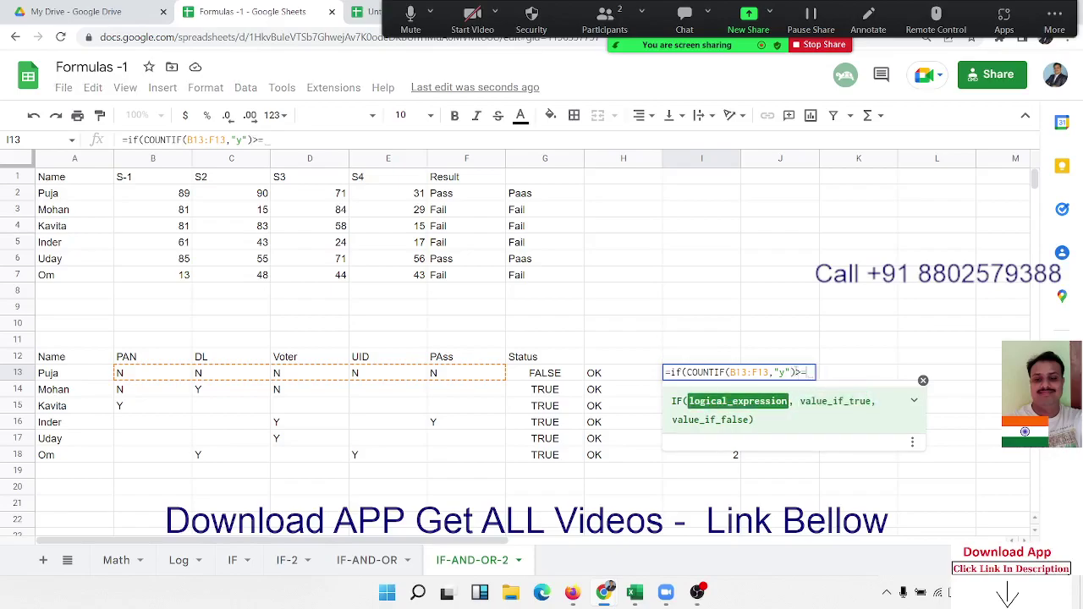
{"action": "type", "text": "1,"}
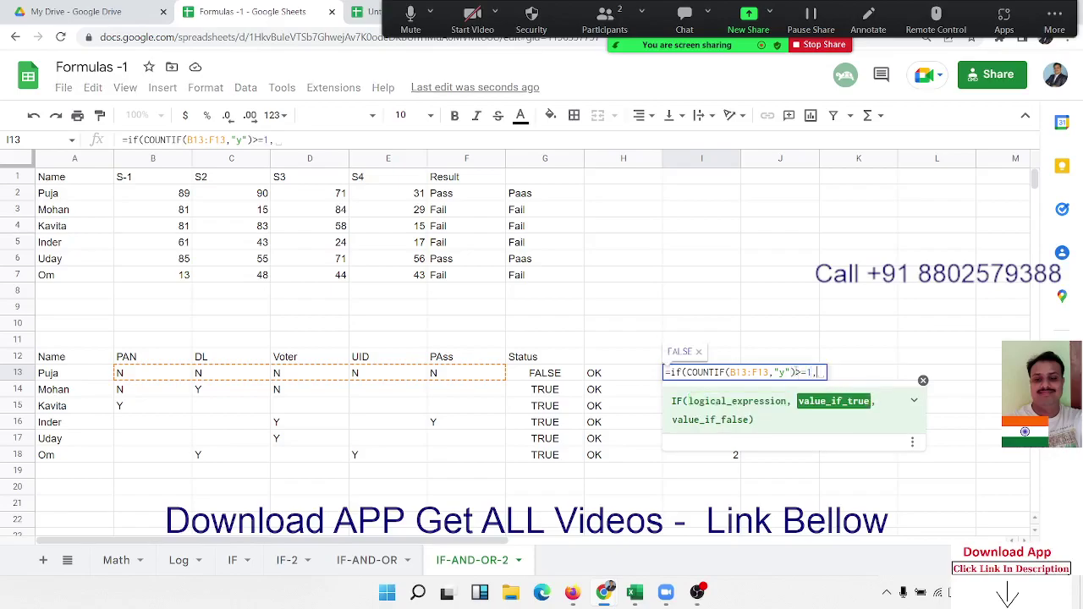
{"action": "type", "text": "\"OK"}
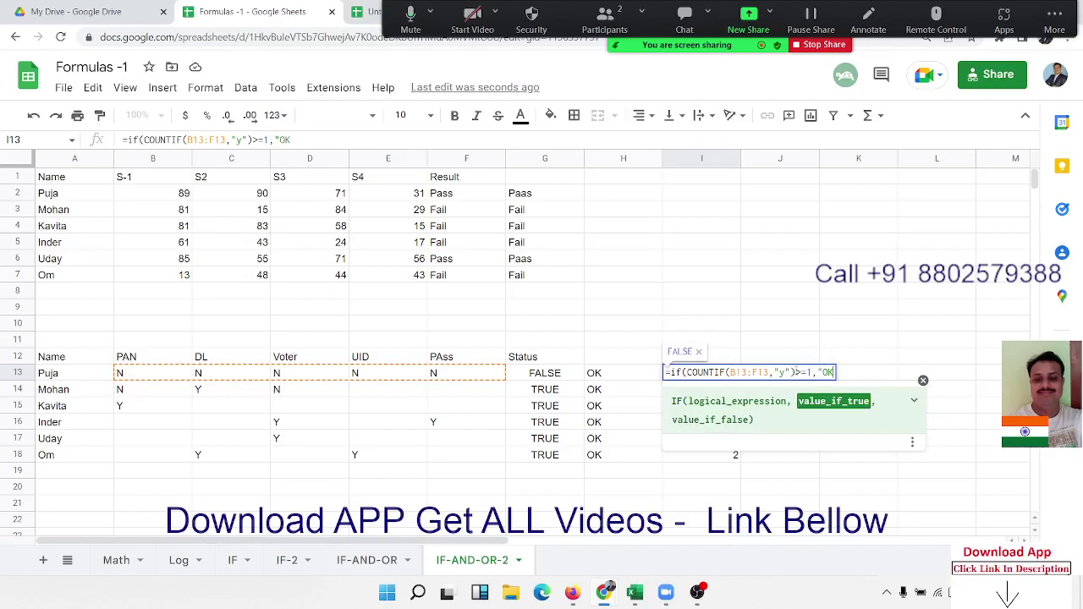
{"action": "type", "text": "\",\""}
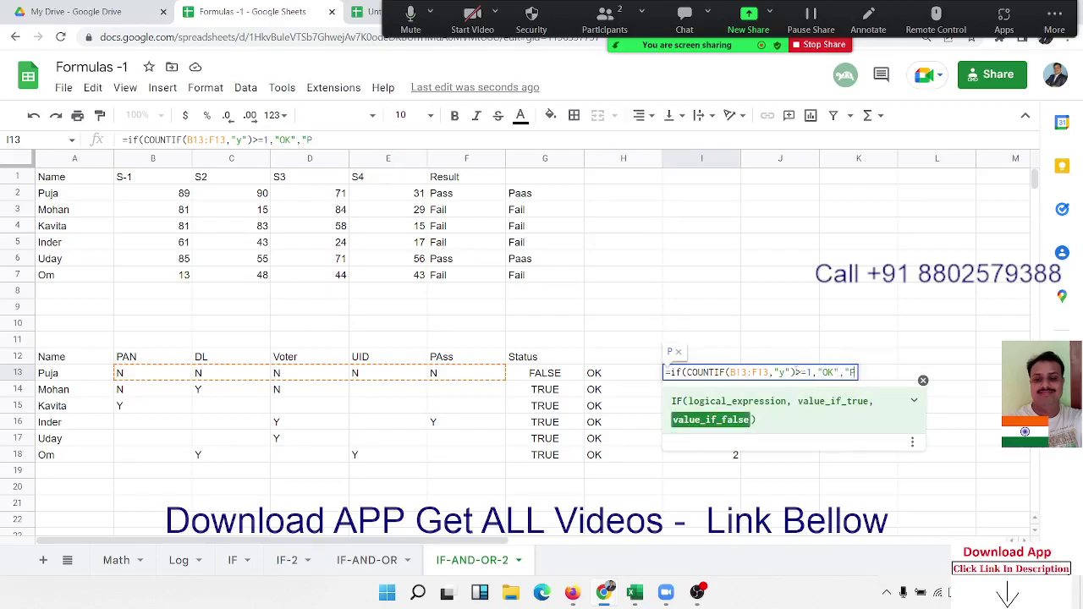
{"action": "type", "text": "Pendin"}
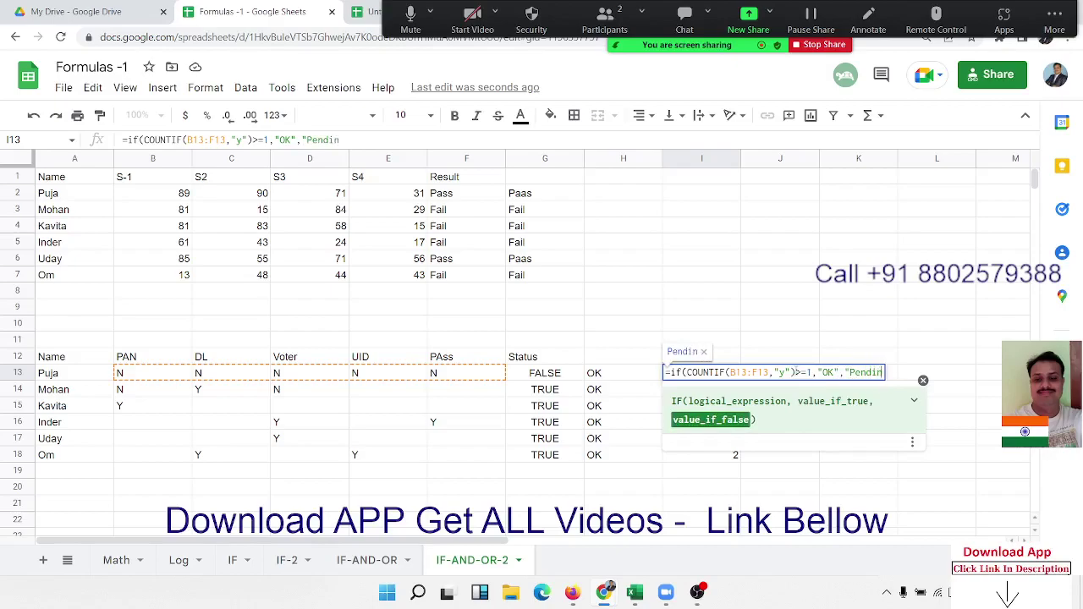
{"action": "type", "text": "g\")"}
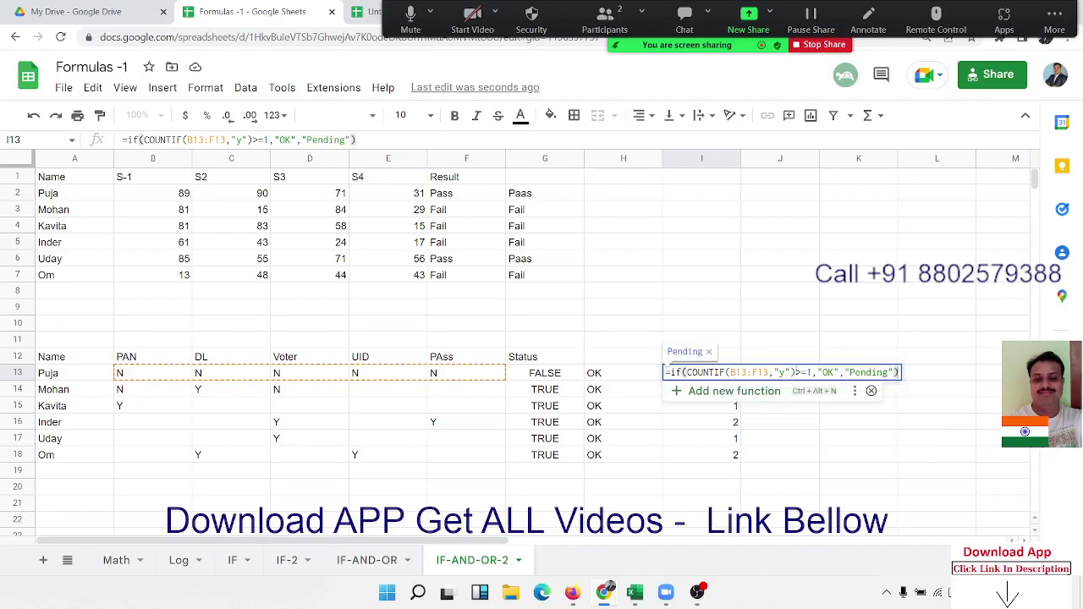
{"action": "key", "text": "Return"}
Fill the I13 formula down to I18, then select Inder's document entries in row 16
{"action": "key", "text": "ctrl+shift+Down"}
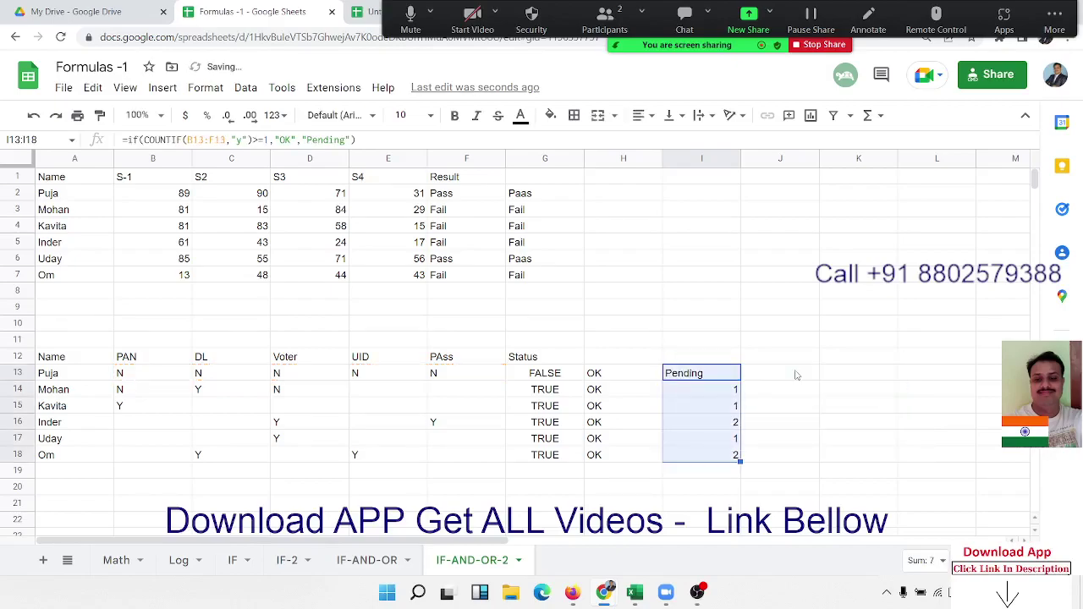
{"action": "key", "text": "ctrl+d"}
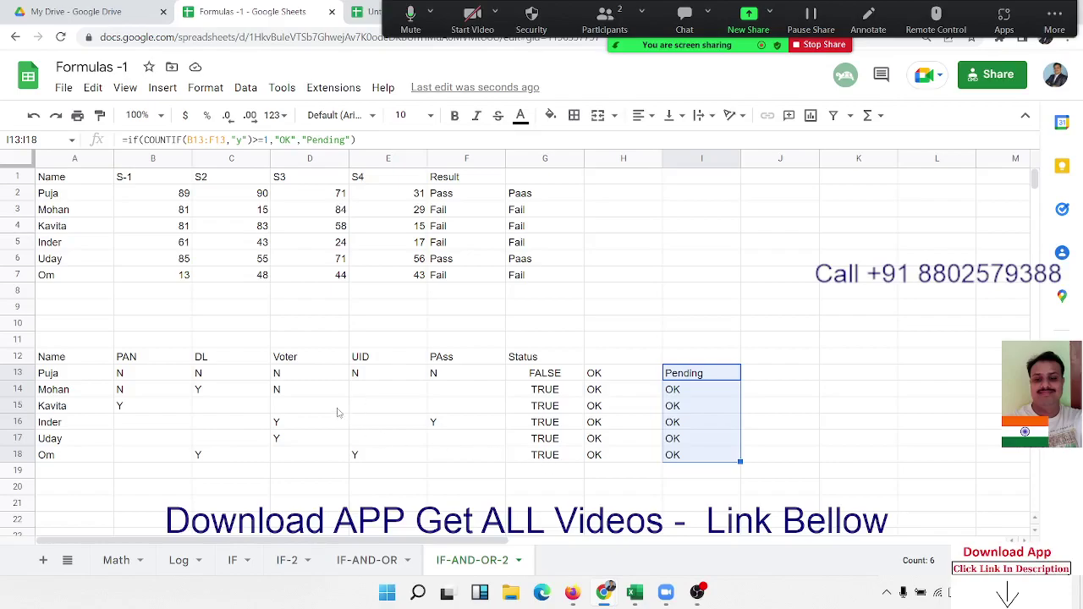
{"action": "left_click_drag", "start_coordinate": [180, 422], "coordinate": [439, 426]}
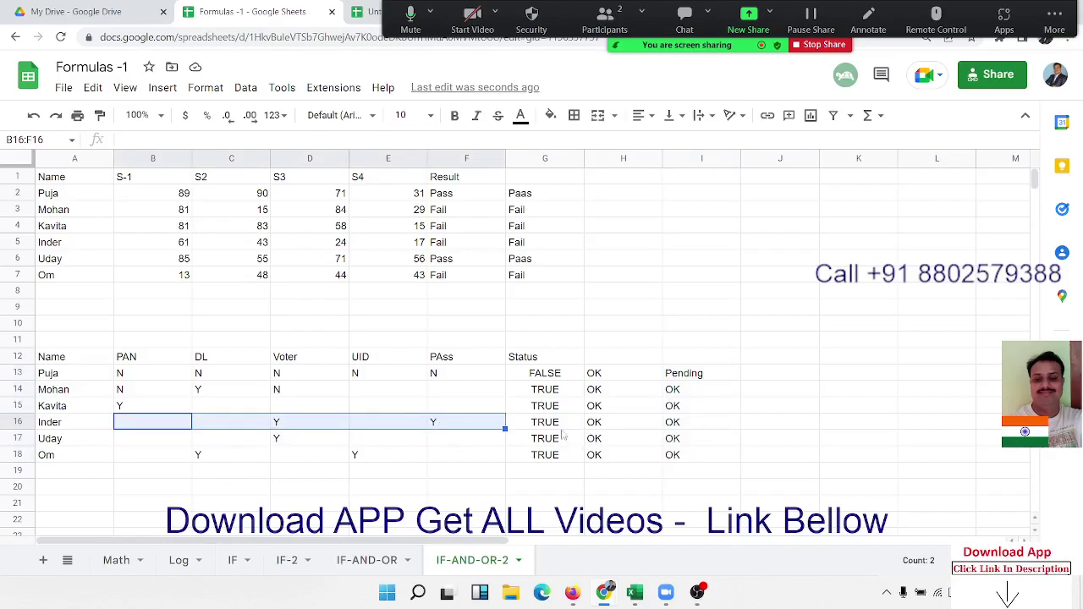
{"action": "double_click", "coordinate": [557, 375]}
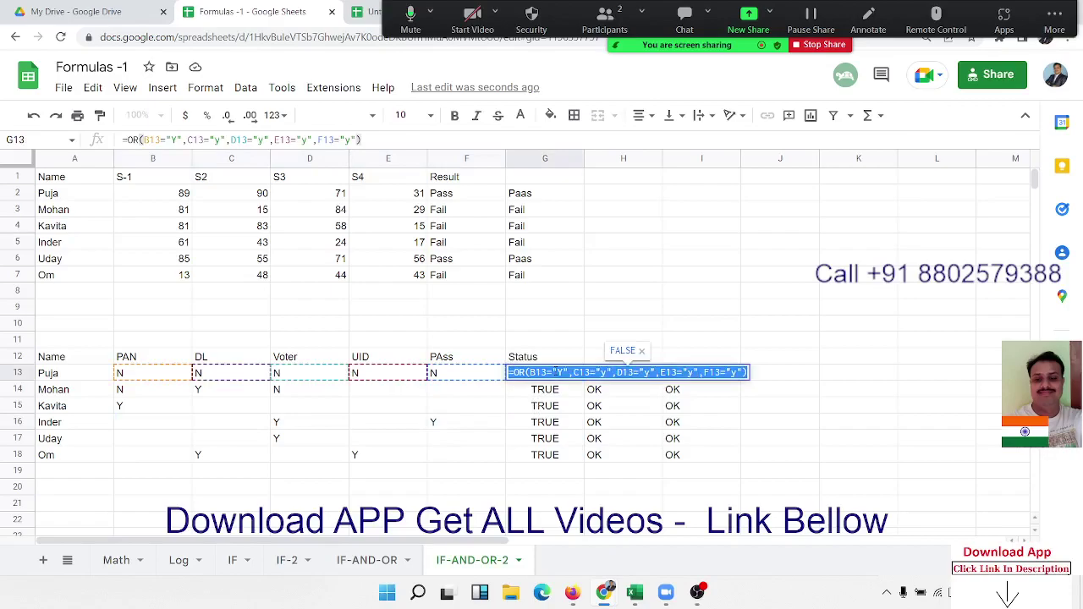
{"action": "key", "text": "Return"}
{"action": "double_click", "coordinate": [596, 372]}
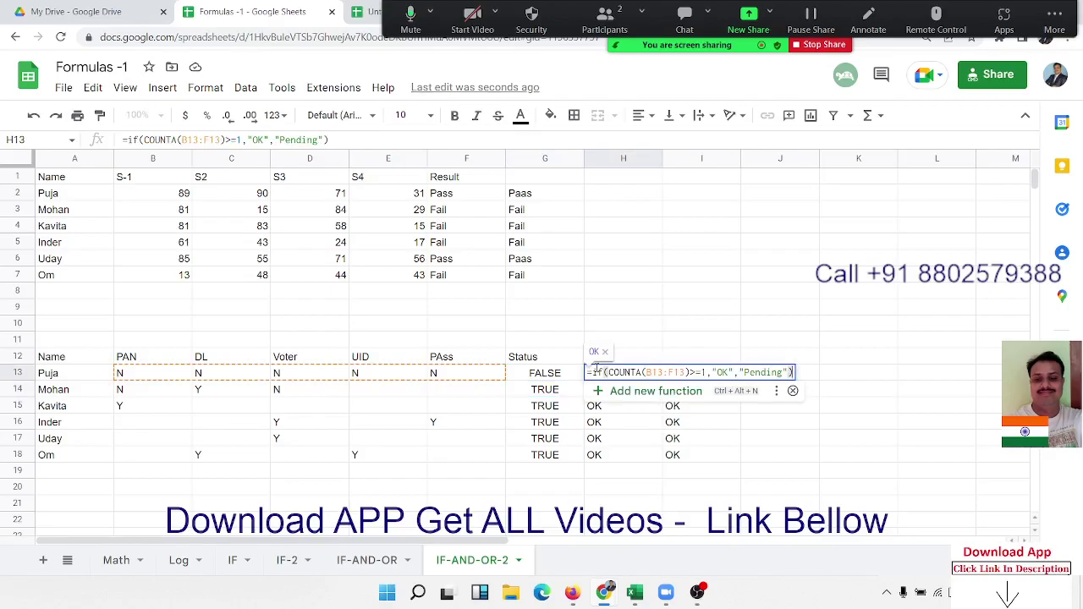
{"action": "key", "text": "Escape"}
{"action": "left_click", "coordinate": [704, 373]}
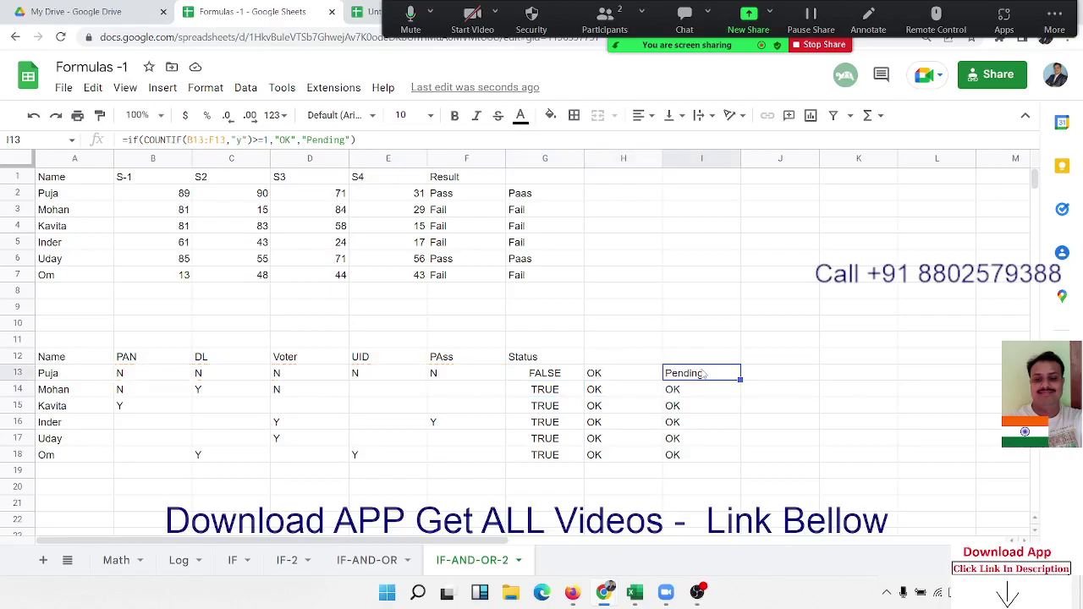
{"action": "double_click", "coordinate": [703, 373]}
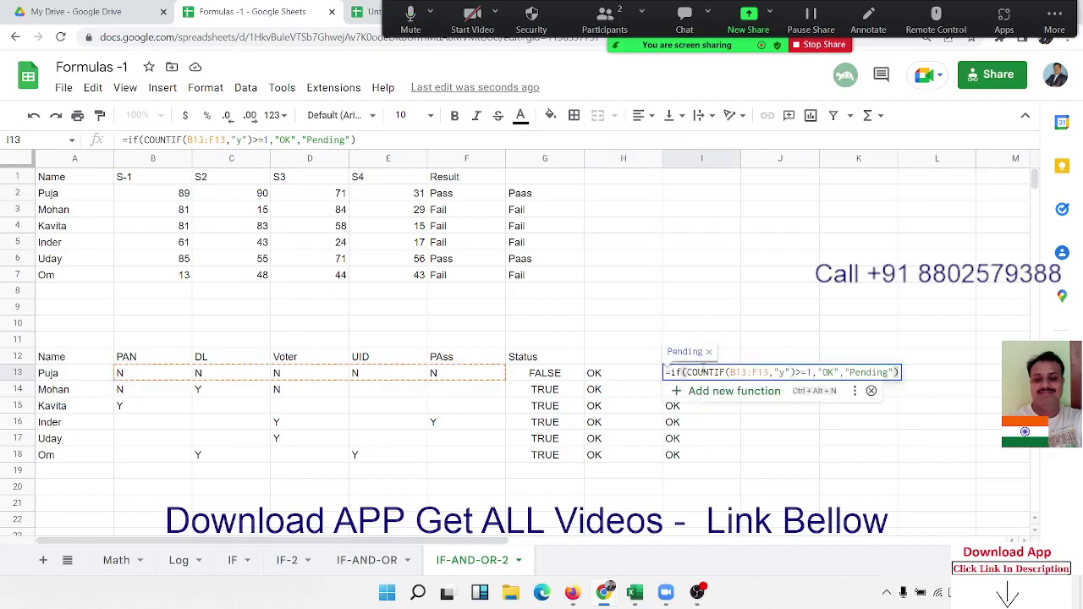
{"action": "key", "text": "Return"}
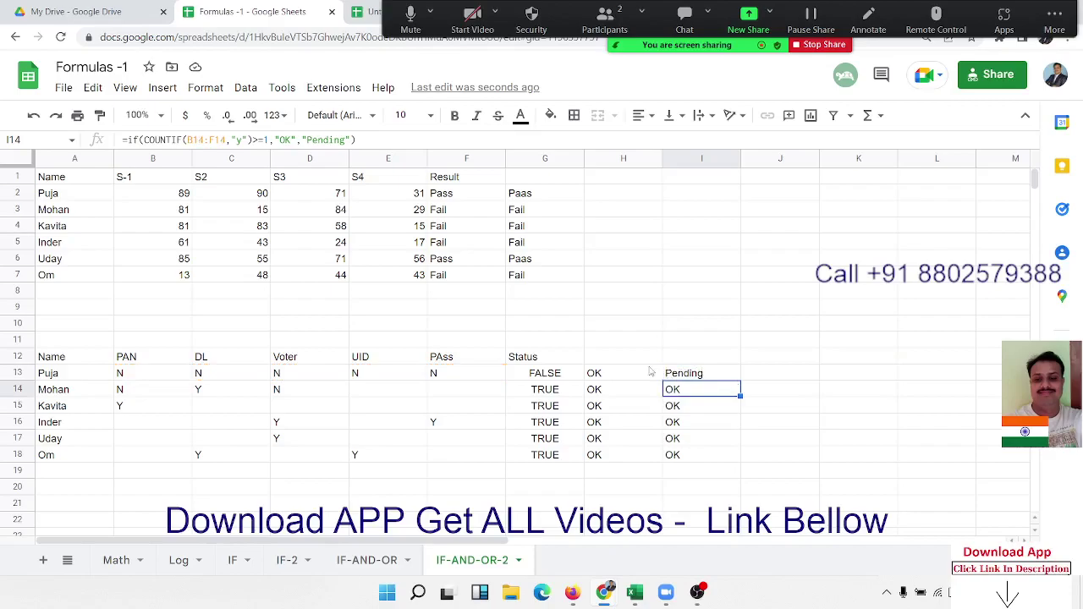
{"action": "left_click_drag", "start_coordinate": [630, 356], "coordinate": [697, 454]}
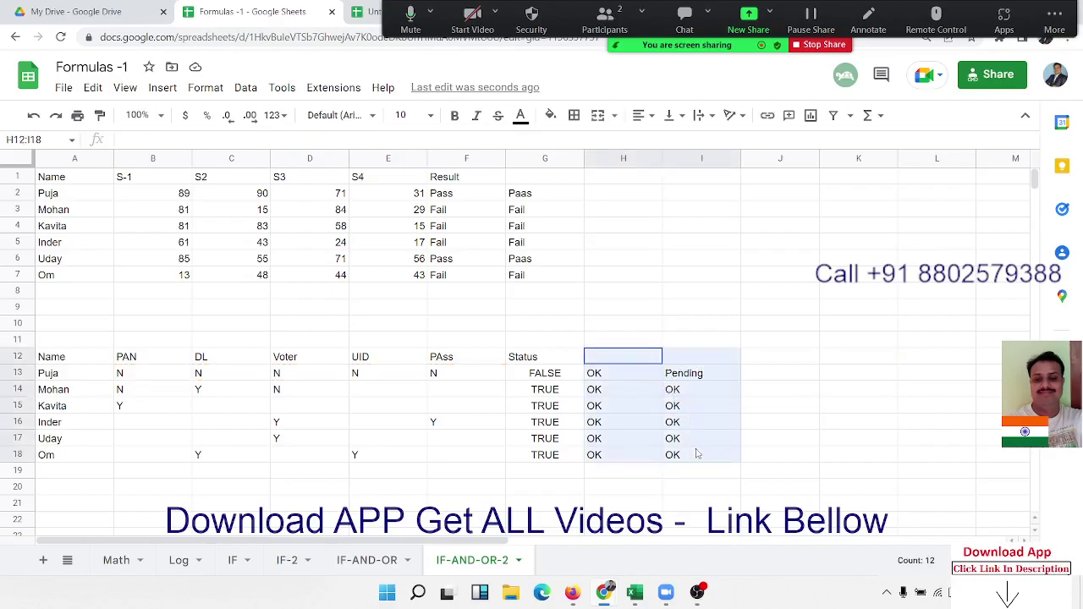
{"action": "left_click", "coordinate": [564, 377]}
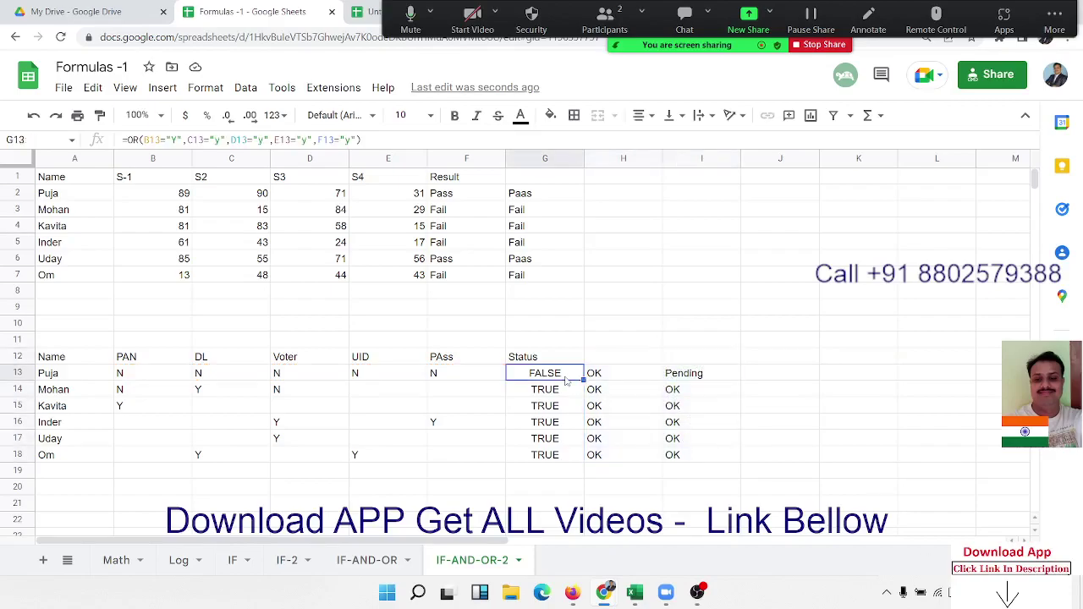
{"action": "double_click", "coordinate": [566, 380]}
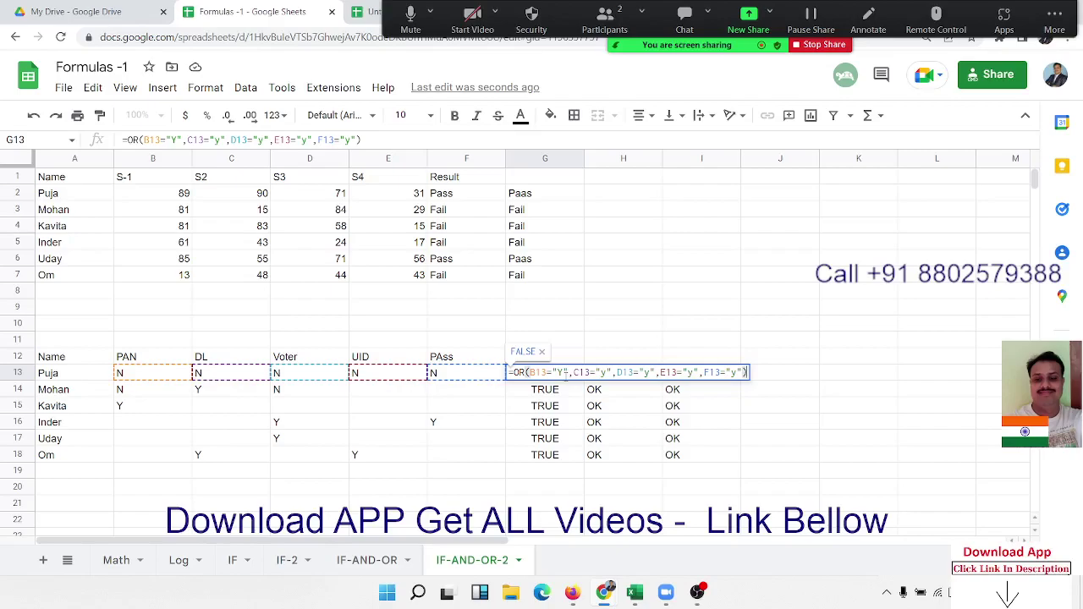
{"action": "key", "text": "Return"}
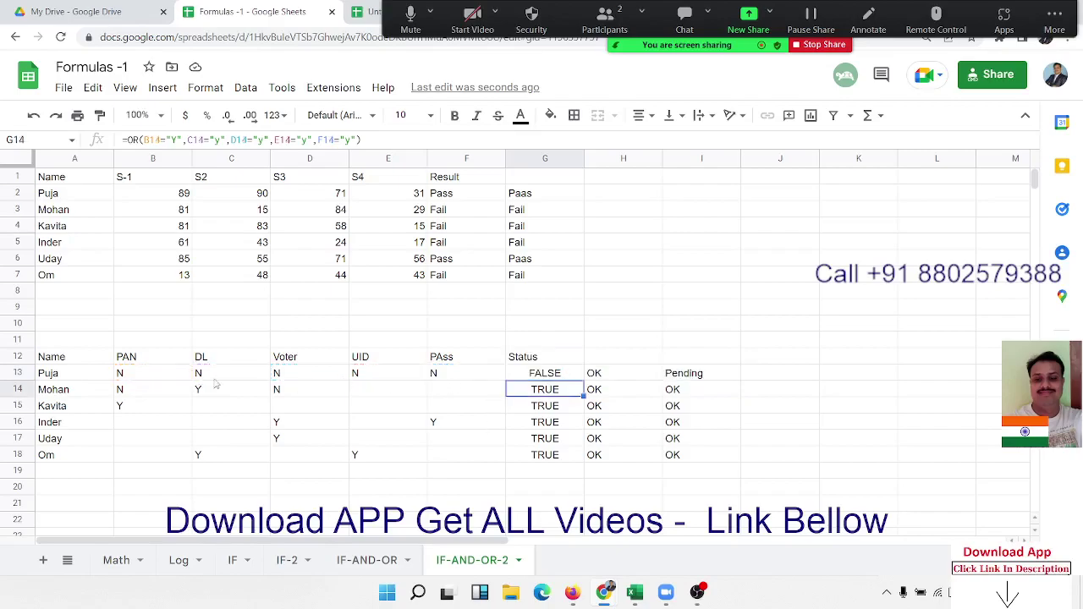
{"action": "mouse_move", "coordinate": [69, 360]}
{"action": "left_mouse_down"}
{"action": "mouse_move", "coordinate": [179, 363]}
{"action": "mouse_move", "coordinate": [470, 455]}
{"action": "left_mouse_up"}
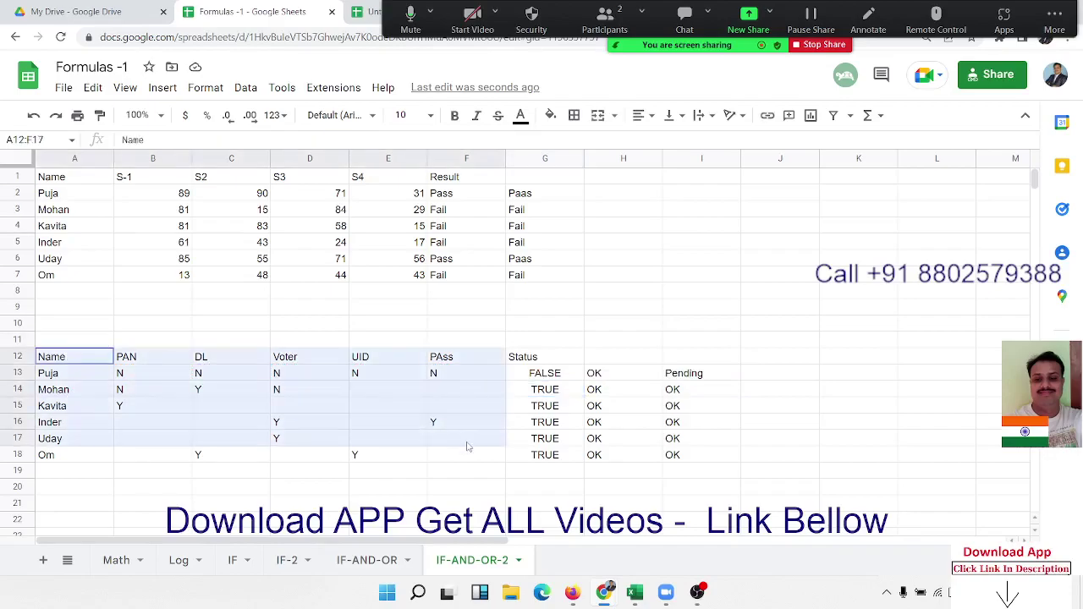
Paste a copy of table A12:F18 at A22 and select its PAN column B22:B28
{"action": "key", "text": "ctrl+c"}
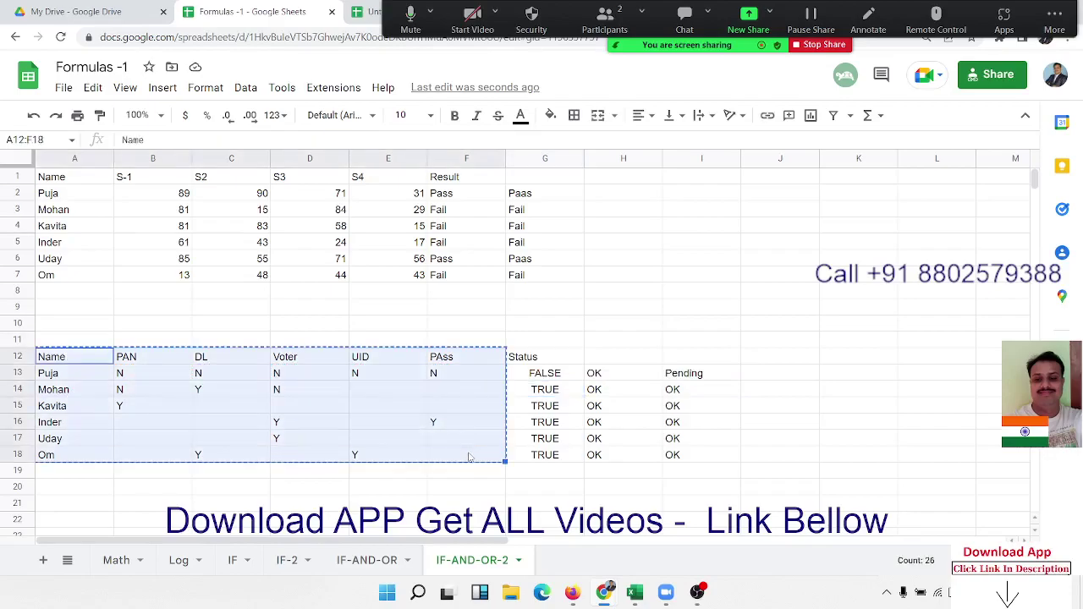
{"action": "scroll", "coordinate": [470, 455], "scroll_direction": "down", "scroll_amount": 2}
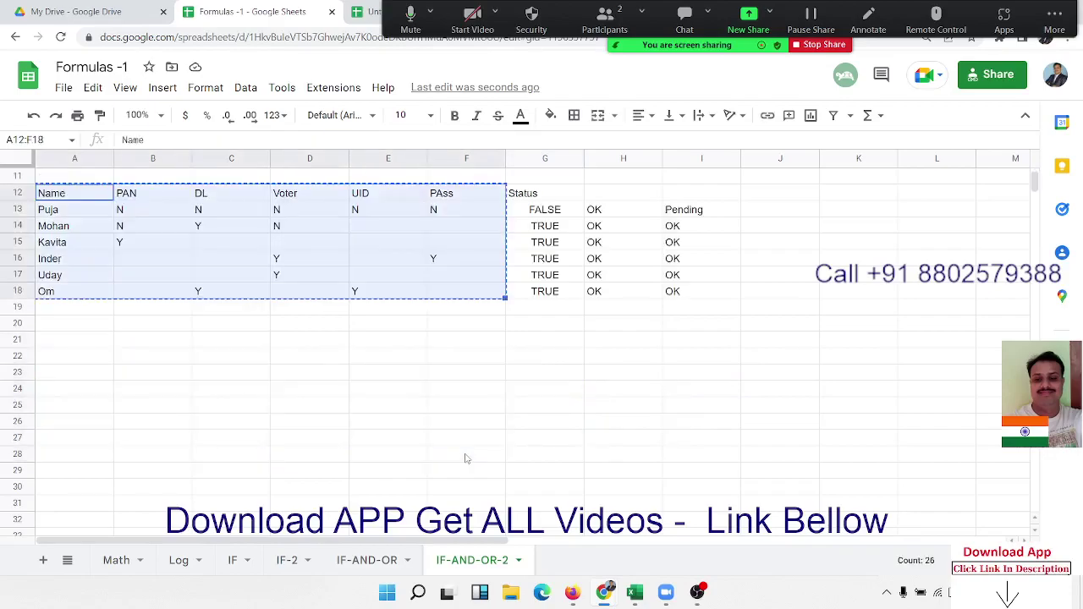
{"action": "left_click", "coordinate": [104, 359]}
{"action": "key", "text": "ctrl+v"}
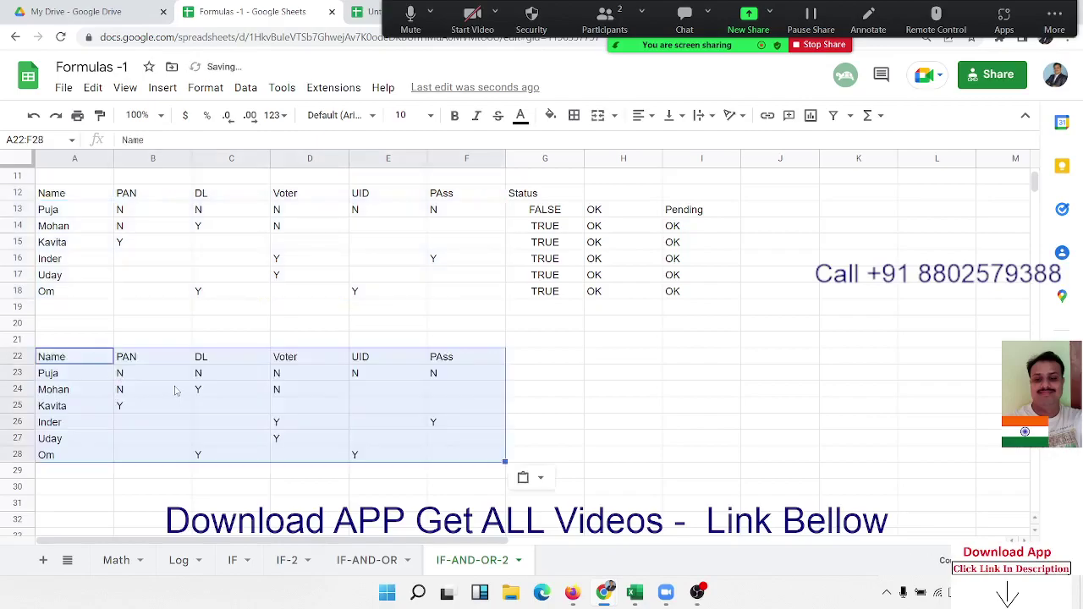
{"action": "left_click", "coordinate": [176, 391]}
{"action": "left_click_drag", "start_coordinate": [176, 359], "coordinate": [178, 465]}
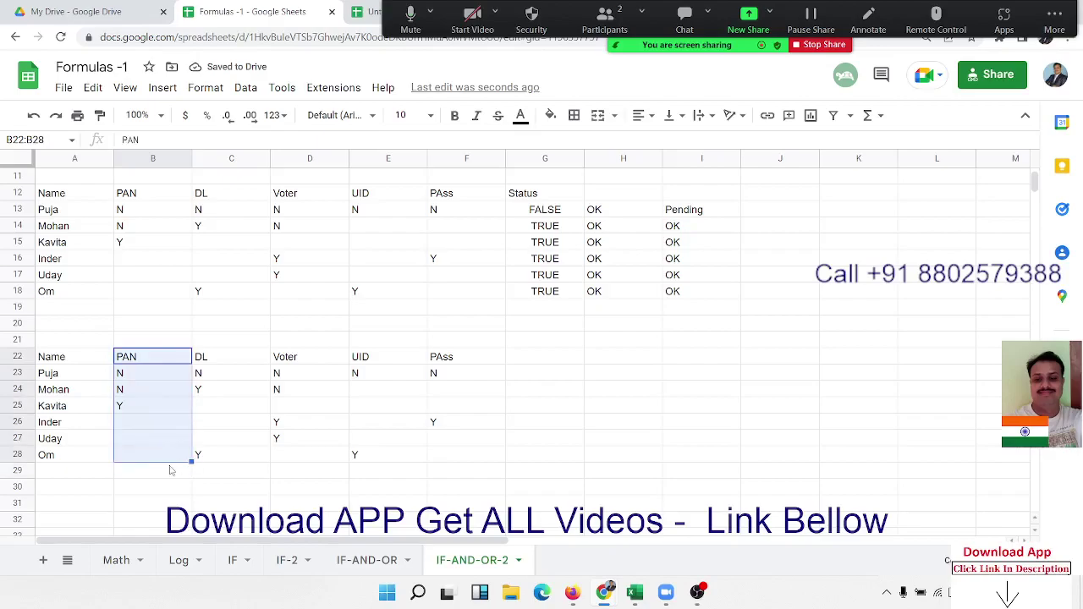
Fill the copy's PAN column B22:B28 blue and columns C22:F28 bright green
{"action": "left_click", "coordinate": [550, 117]}
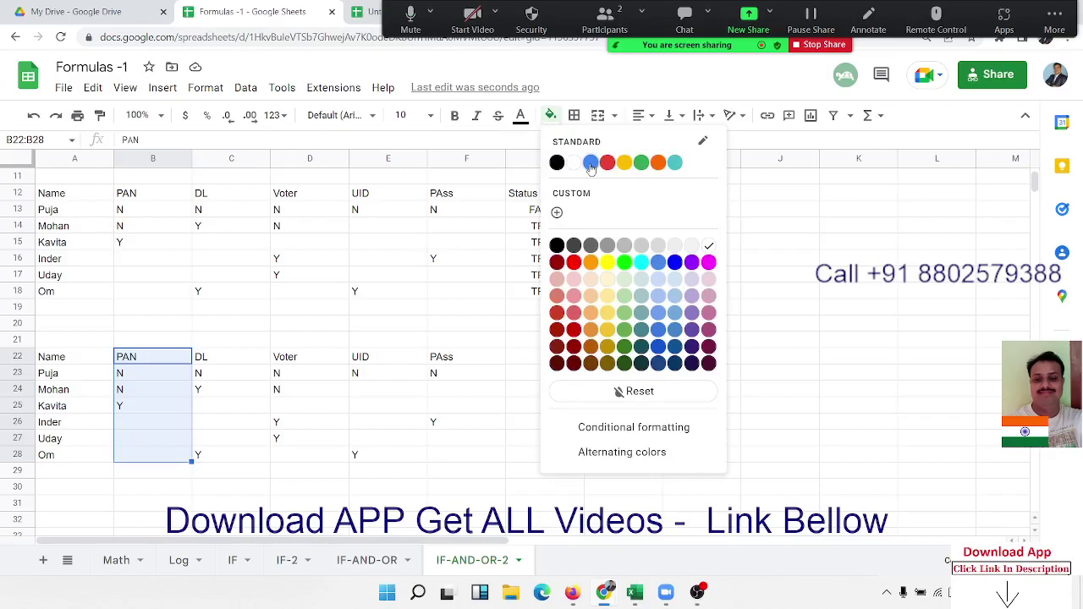
{"action": "left_click", "coordinate": [591, 164]}
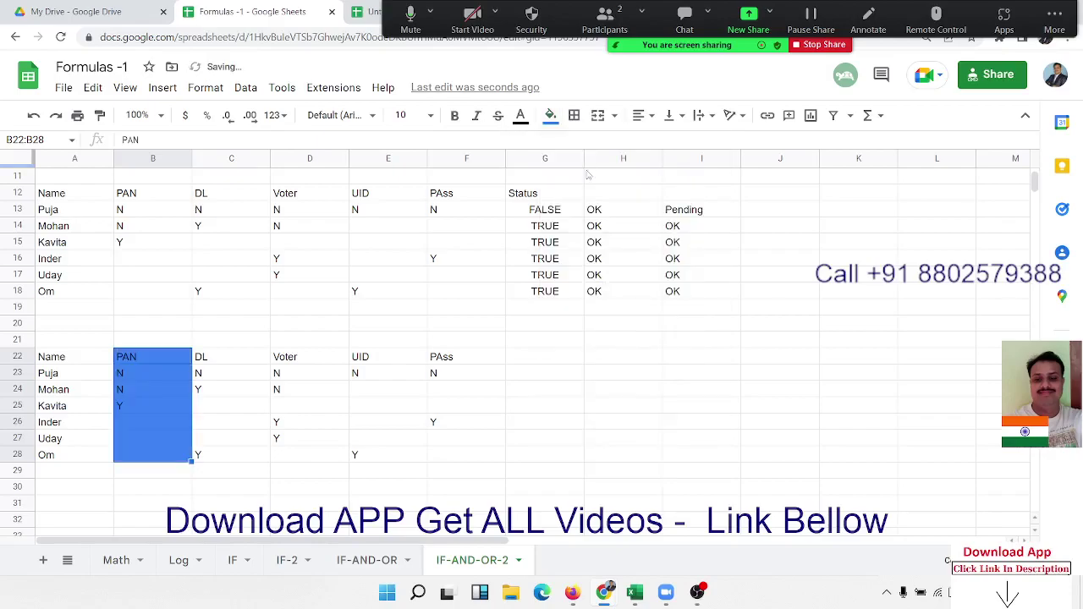
{"action": "left_click", "coordinate": [241, 359]}
{"action": "mouse_move", "coordinate": [241, 358]}
{"action": "left_mouse_down"}
{"action": "mouse_move", "coordinate": [463, 410]}
{"action": "mouse_move", "coordinate": [470, 457]}
{"action": "left_mouse_up"}
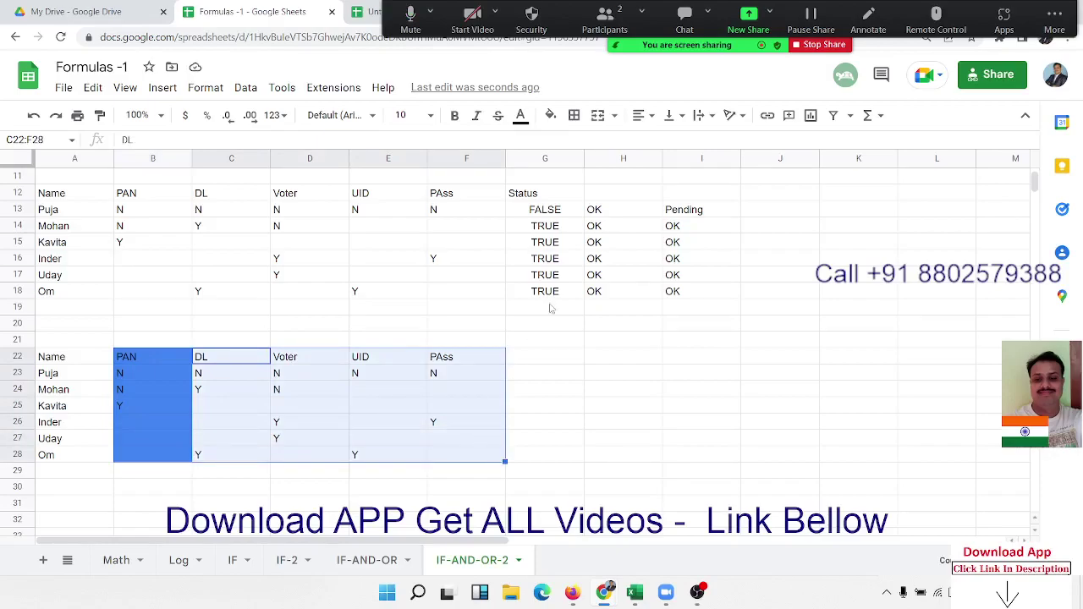
{"action": "left_click", "coordinate": [551, 119]}
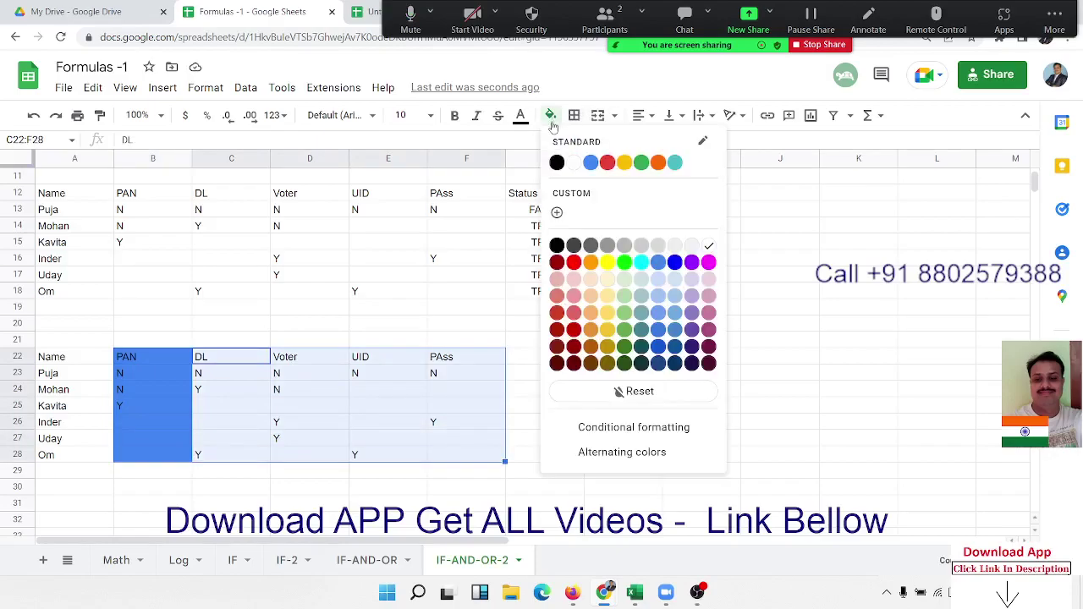
{"action": "left_click", "coordinate": [626, 266]}
{"action": "left_click", "coordinate": [571, 422]}
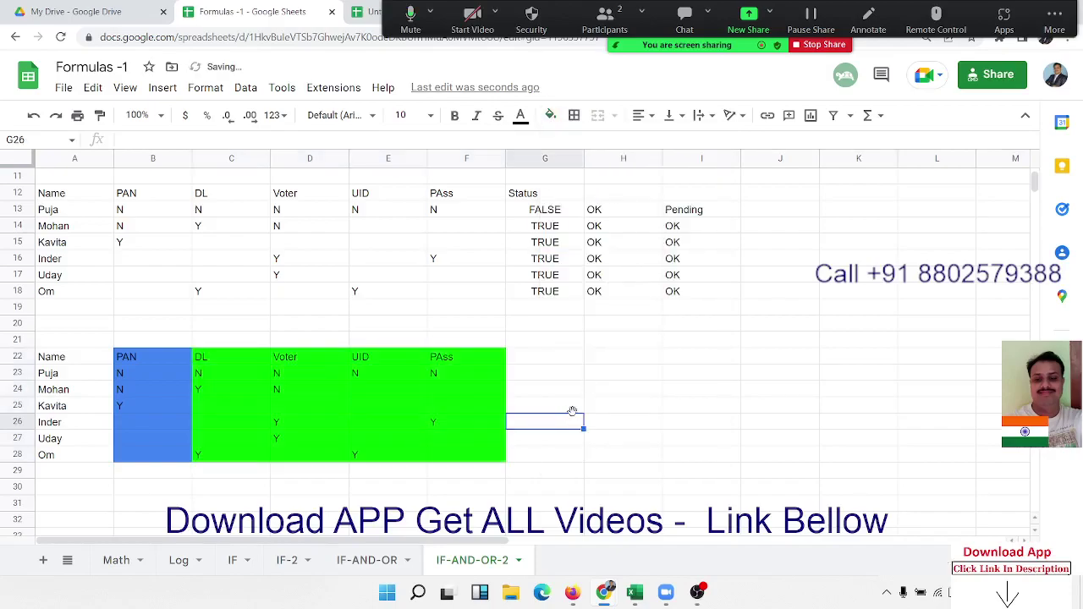
{"action": "left_click", "coordinate": [558, 362]}
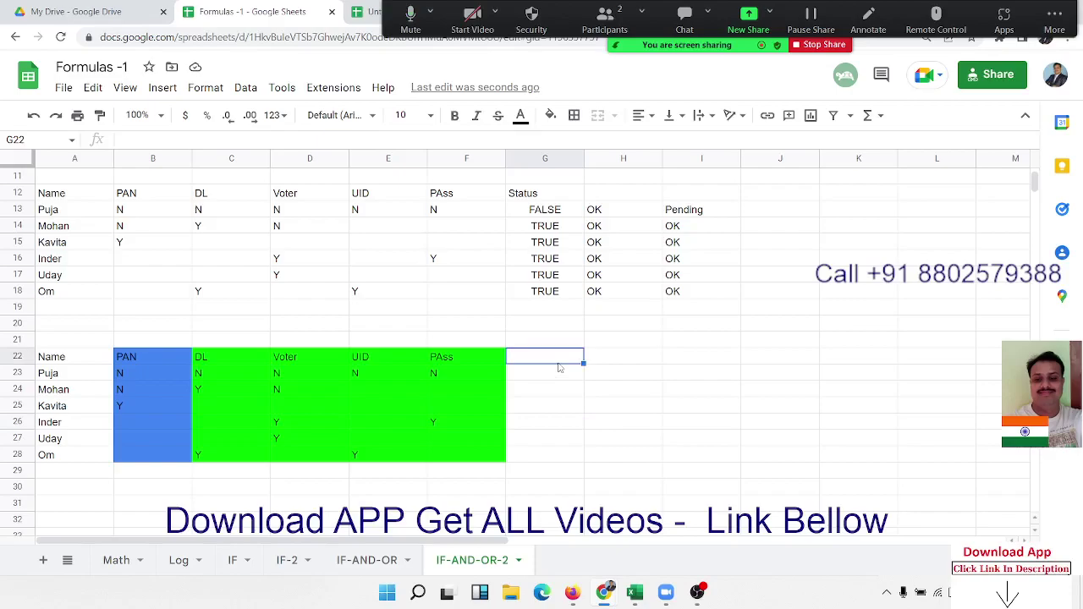
Enter the heading 'Status' in G22, then check the COUNTA formula in H13
{"action": "type", "text": "Stat"}
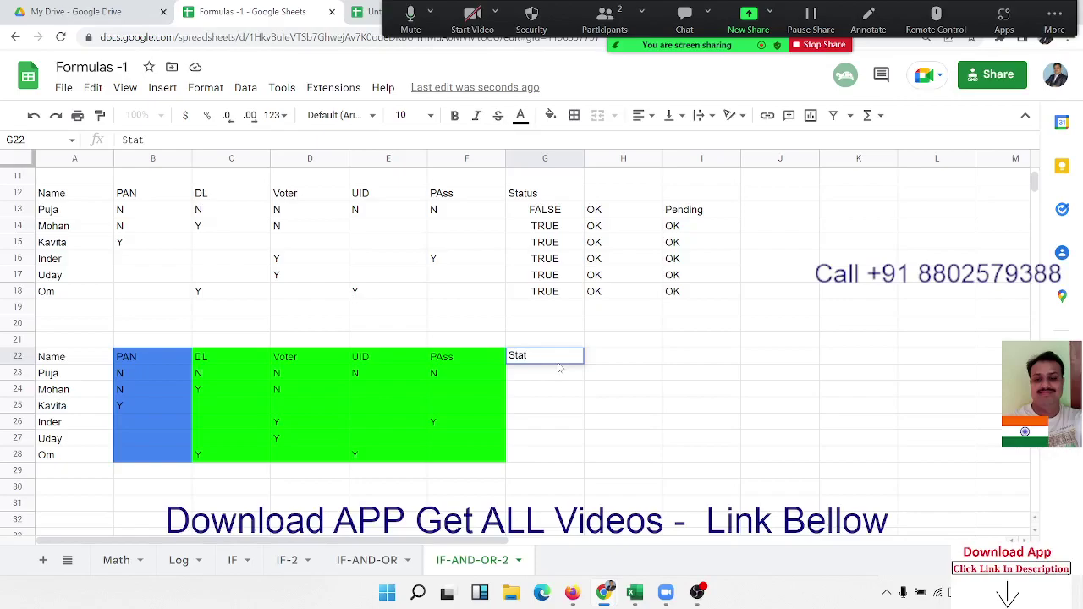
{"action": "type", "text": "us"}
{"action": "key", "text": "Return"}
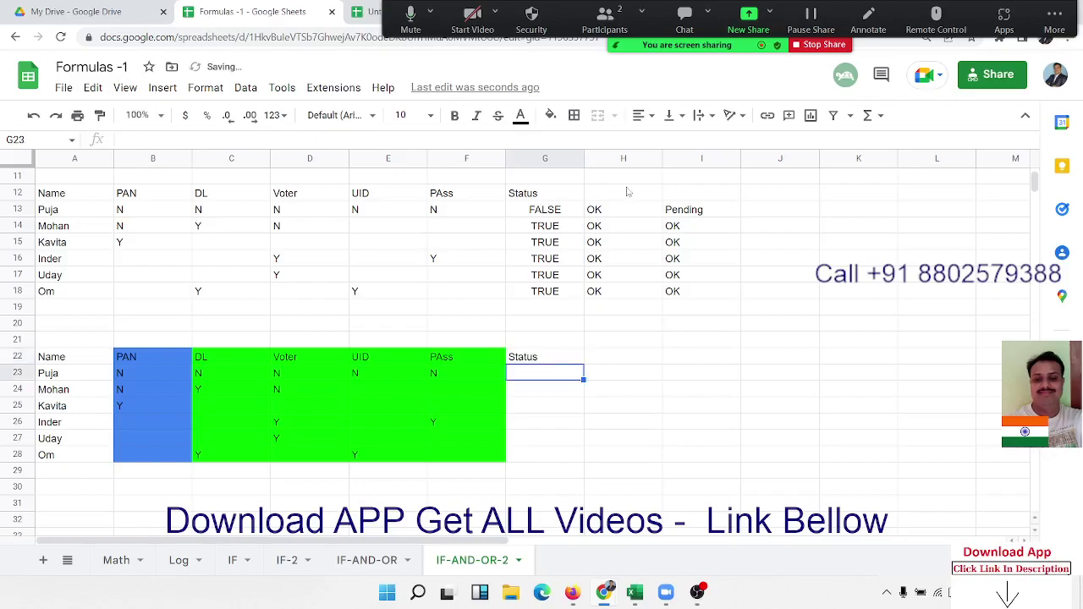
{"action": "left_click", "coordinate": [613, 211]}
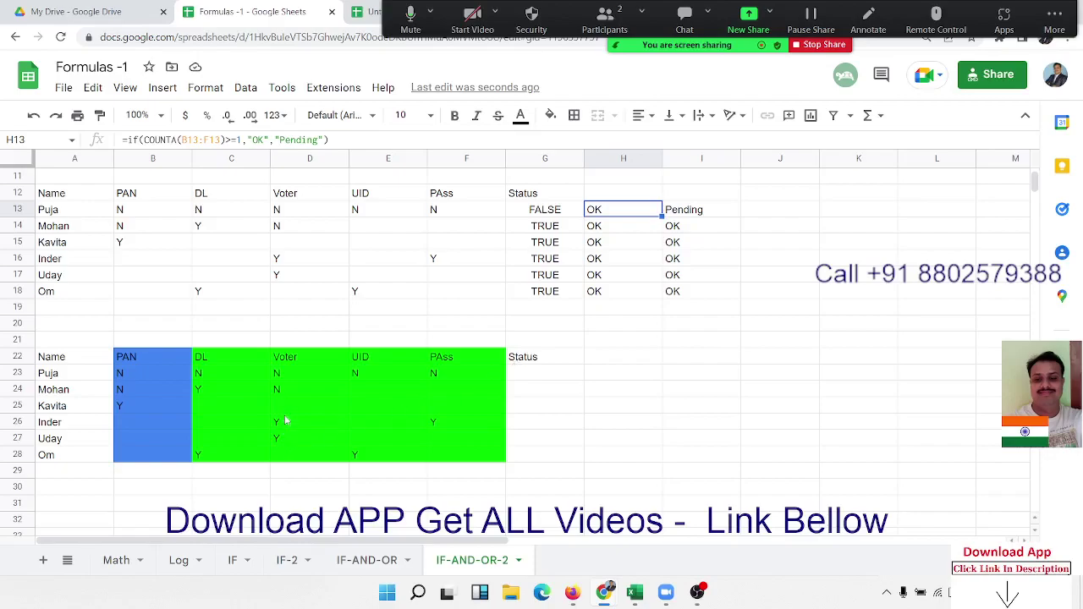
Select the copy's row 26 entries and the PAN entries from B23 downward
{"action": "left_click_drag", "start_coordinate": [282, 423], "coordinate": [474, 423]}
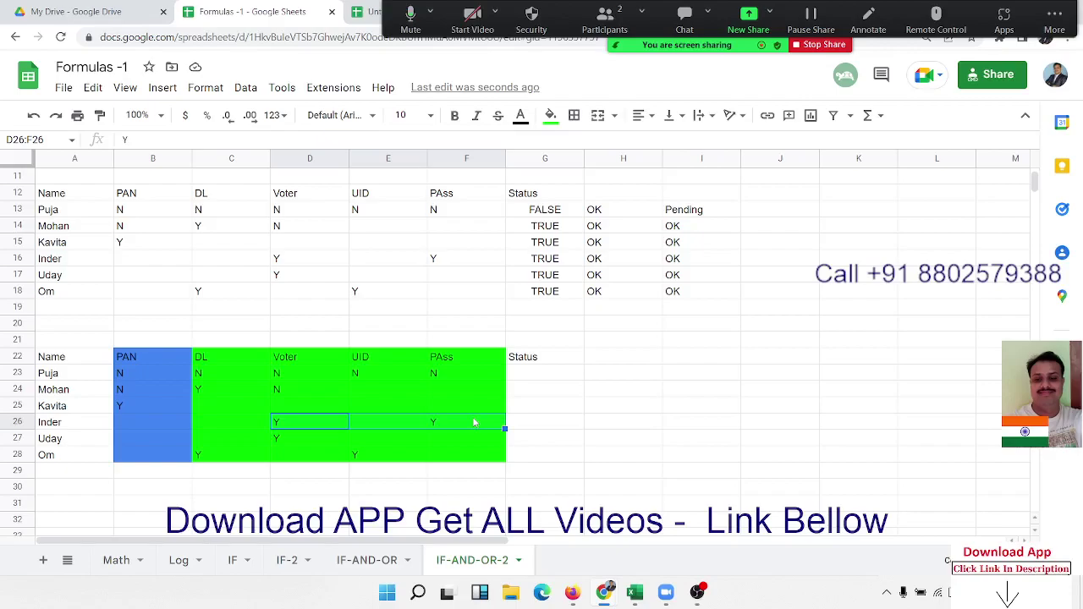
{"action": "left_click", "coordinate": [135, 377]}
{"action": "left_click_drag", "start_coordinate": [135, 377], "coordinate": [145, 479]}
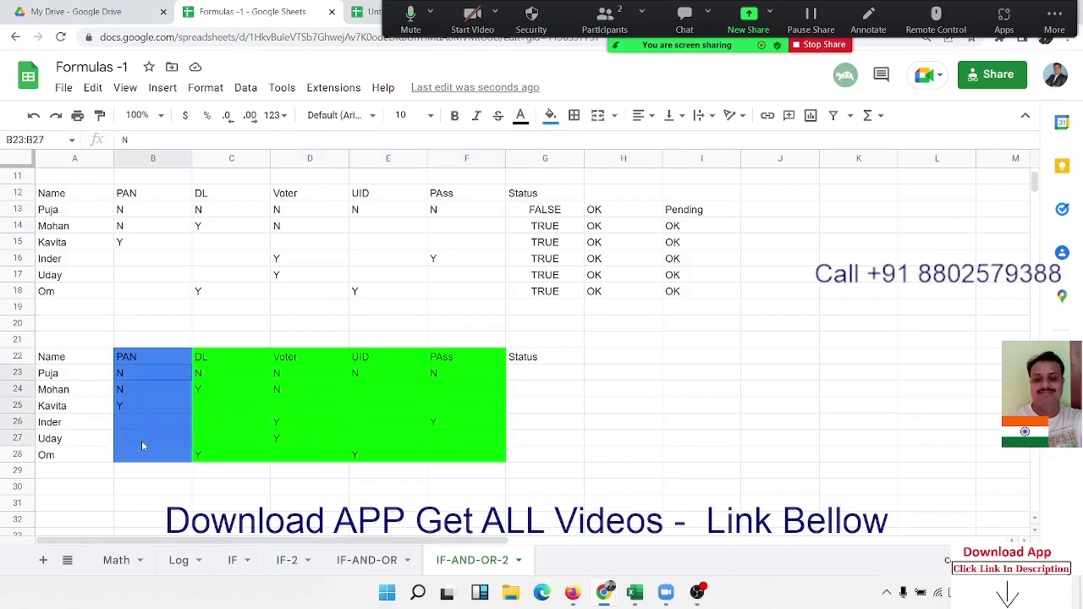